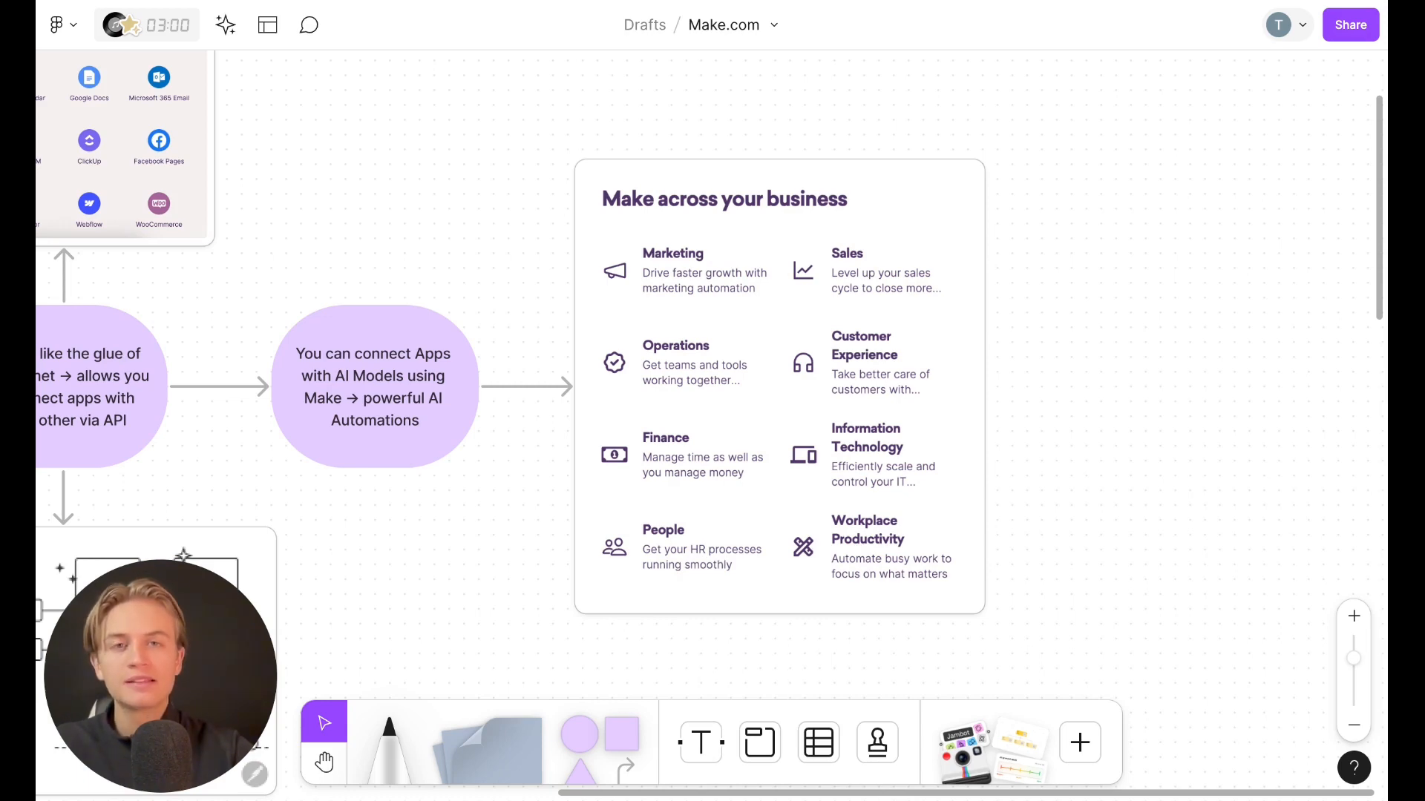
Browse the whiteboard overview from the Make logo and app connections down to the Automation Skills Venn diagram
scroll(712, 371, "down", 5)
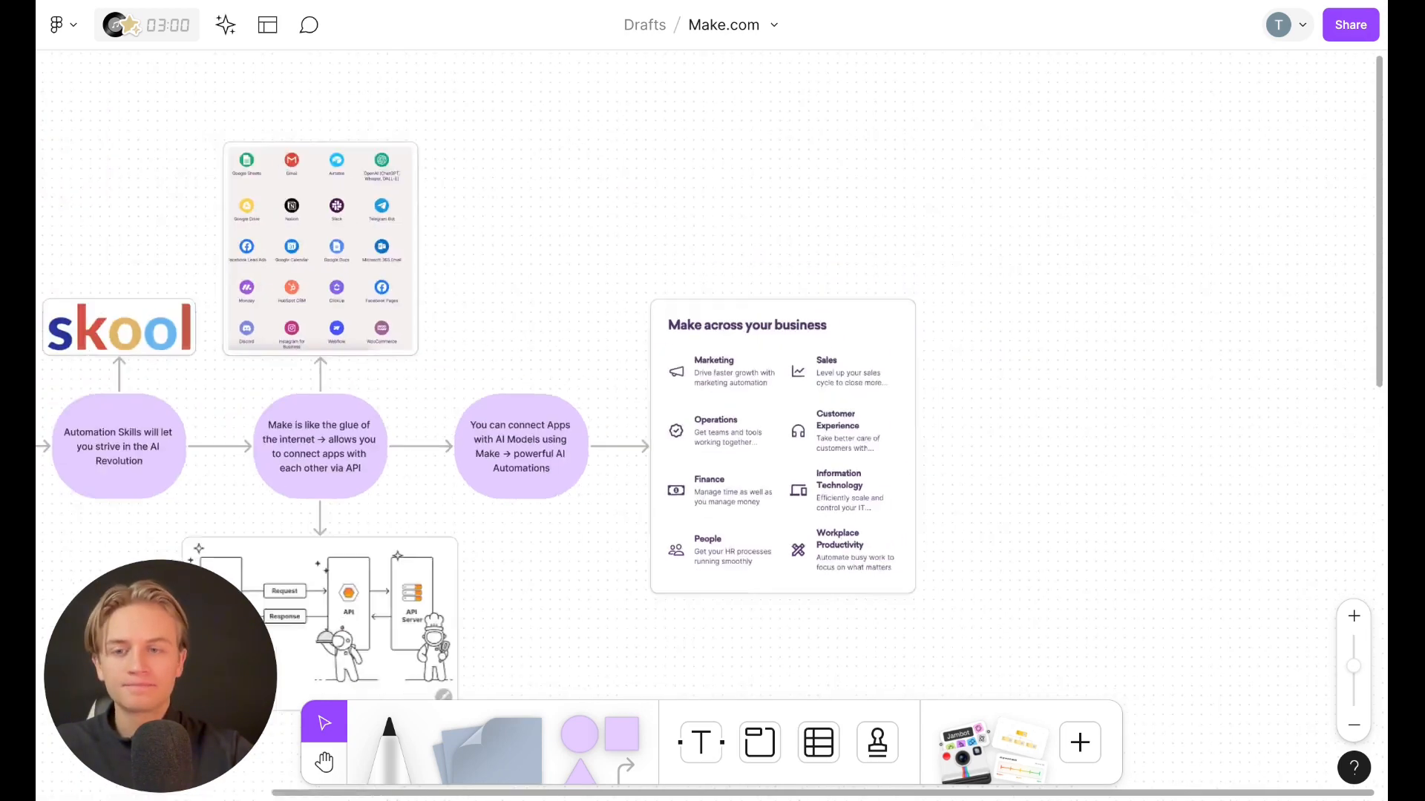
scroll(793, 527, "up", 5)
scroll(793, 528, "down", 1)
scroll(793, 528, "left", 1)
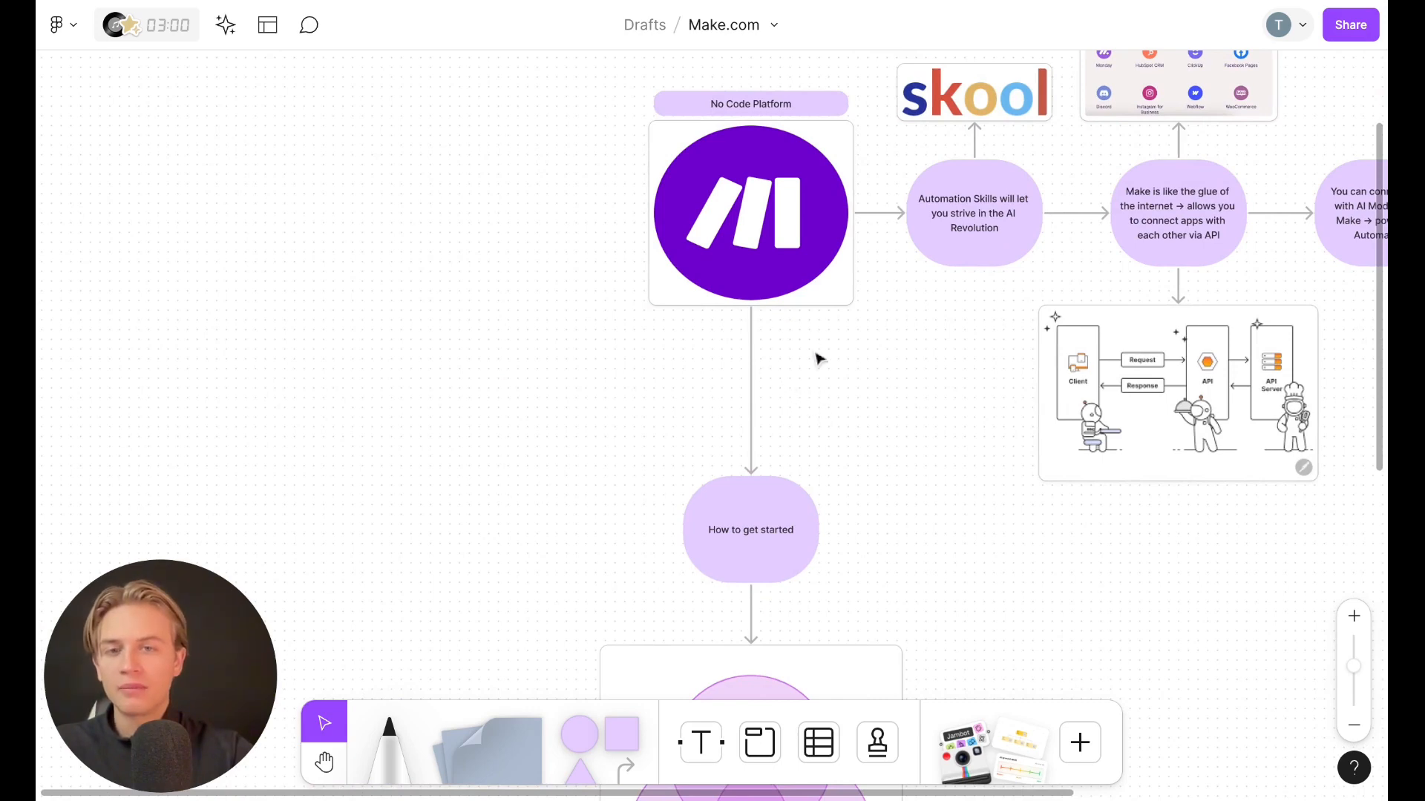
scroll(887, 388, "down", 5)
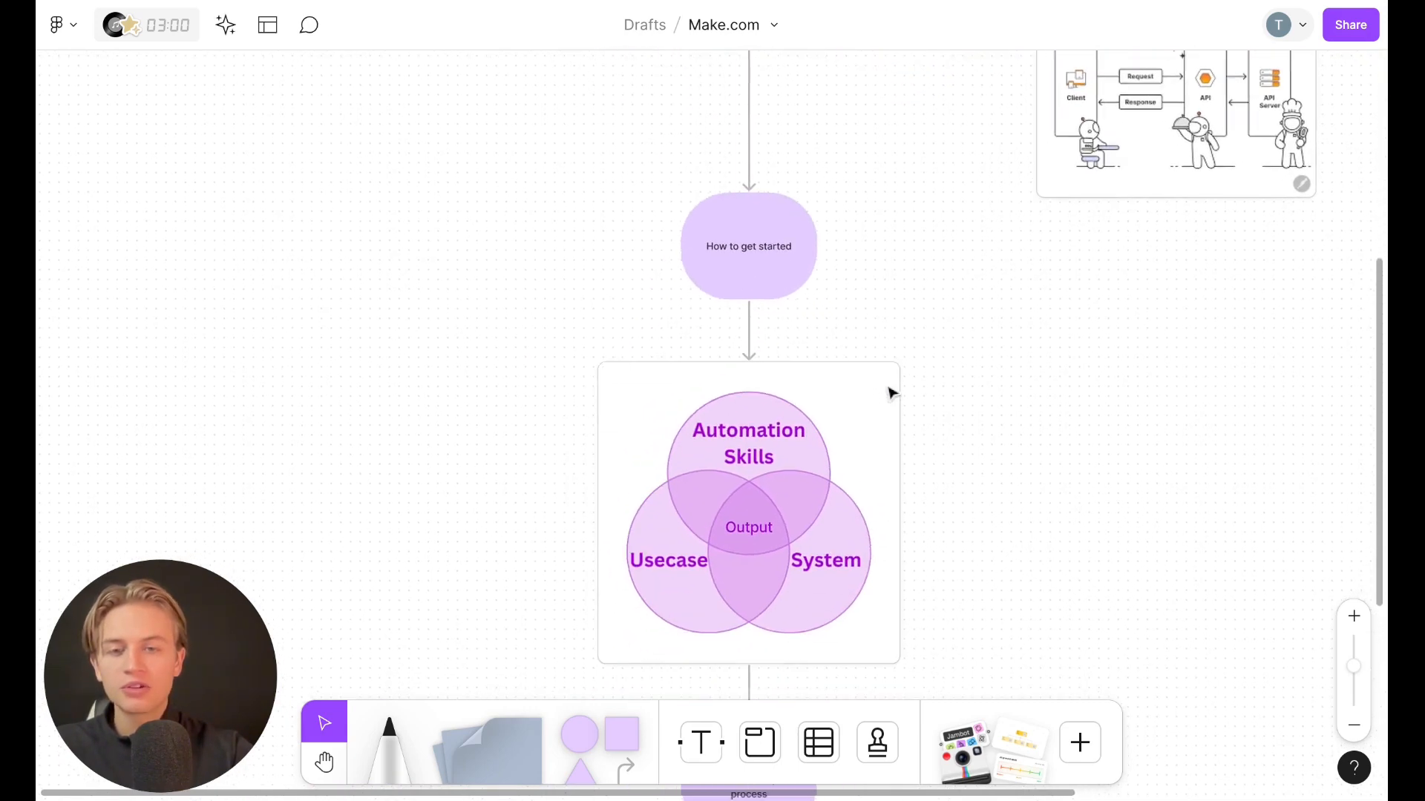
scroll(812, 404, "down", 3)
scroll(814, 416, "up", 3)
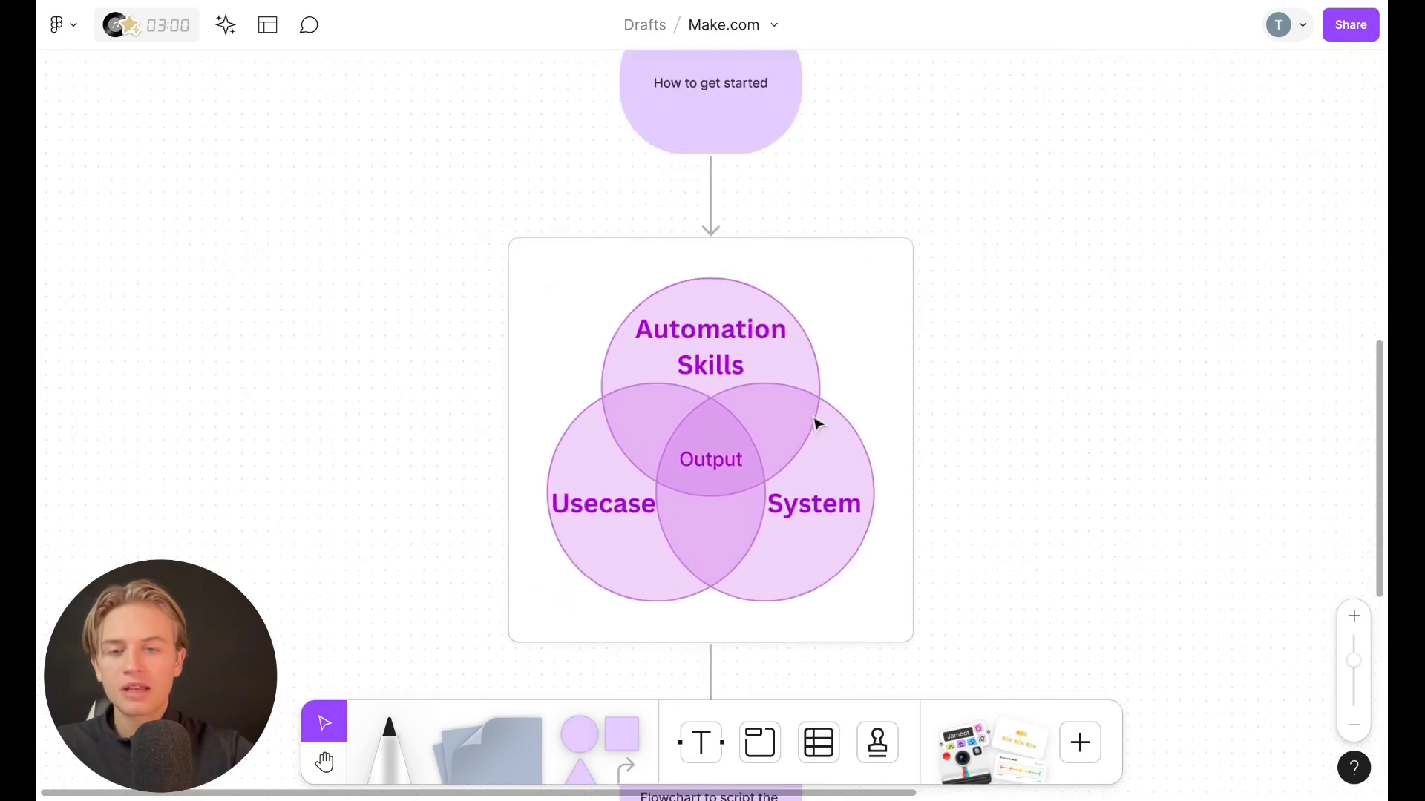
scroll(981, 405, "up", 2)
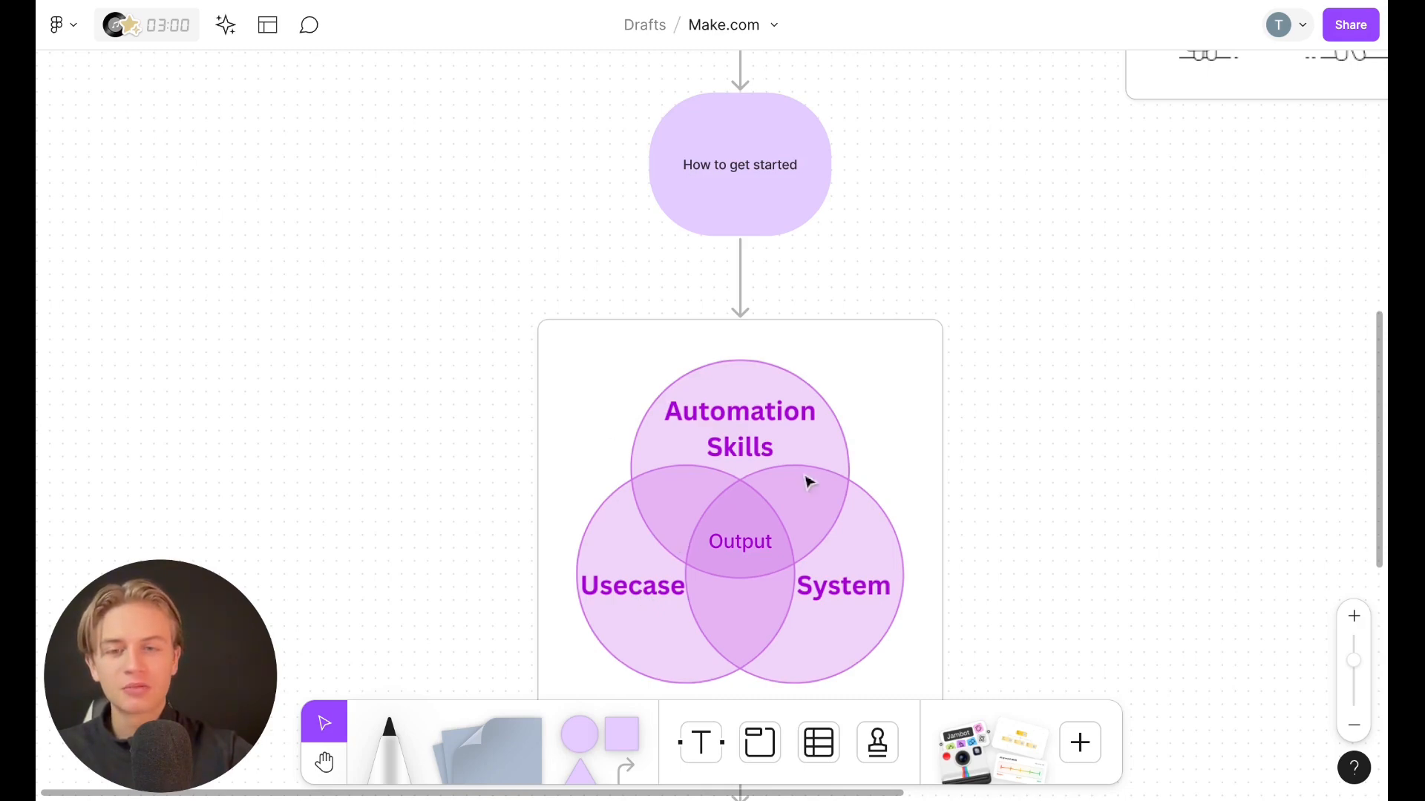
scroll(691, 566, "down", 1)
scroll(691, 566, "left", 1)
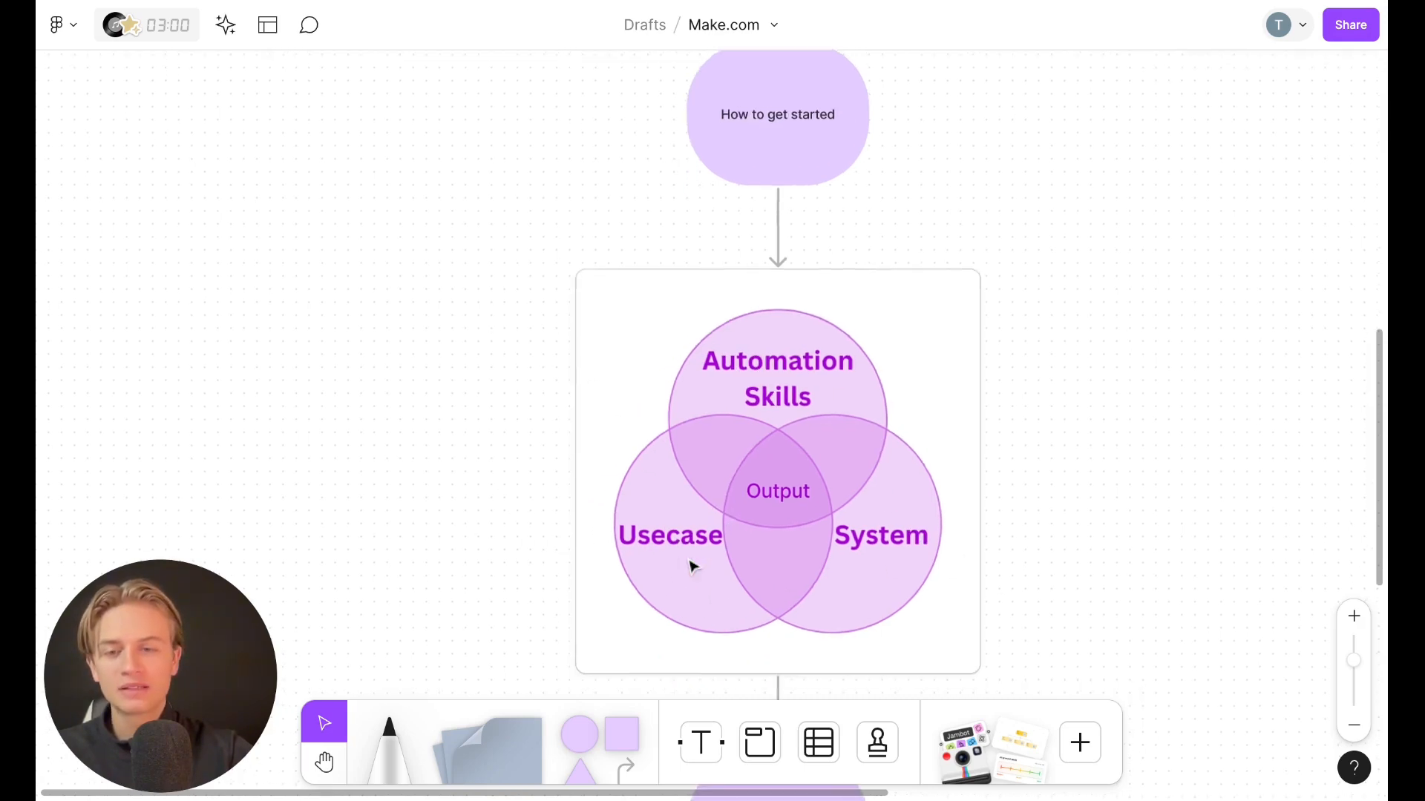
scroll(692, 567, "up", 1)
scroll(692, 567, "right", 1)
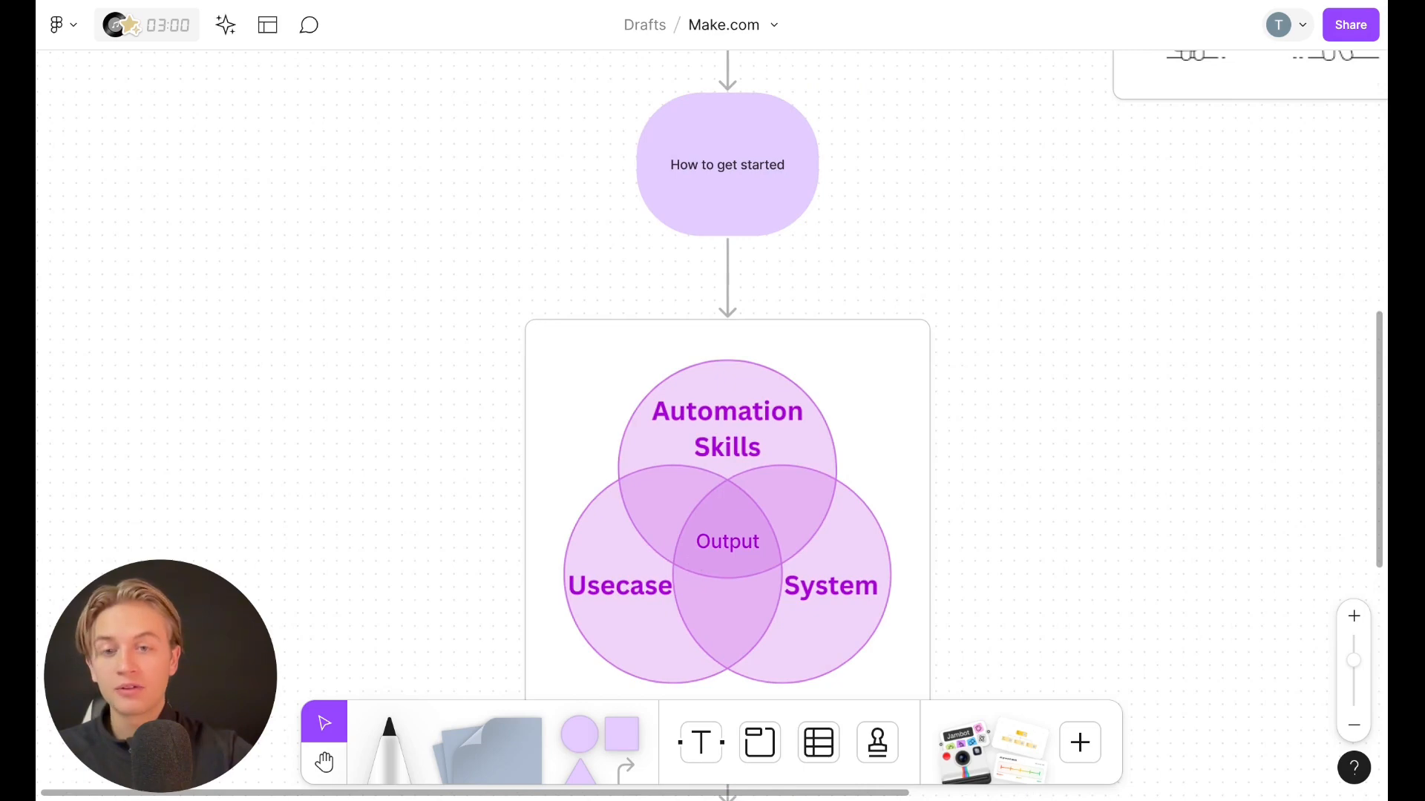
scroll(779, 576, "down", 5)
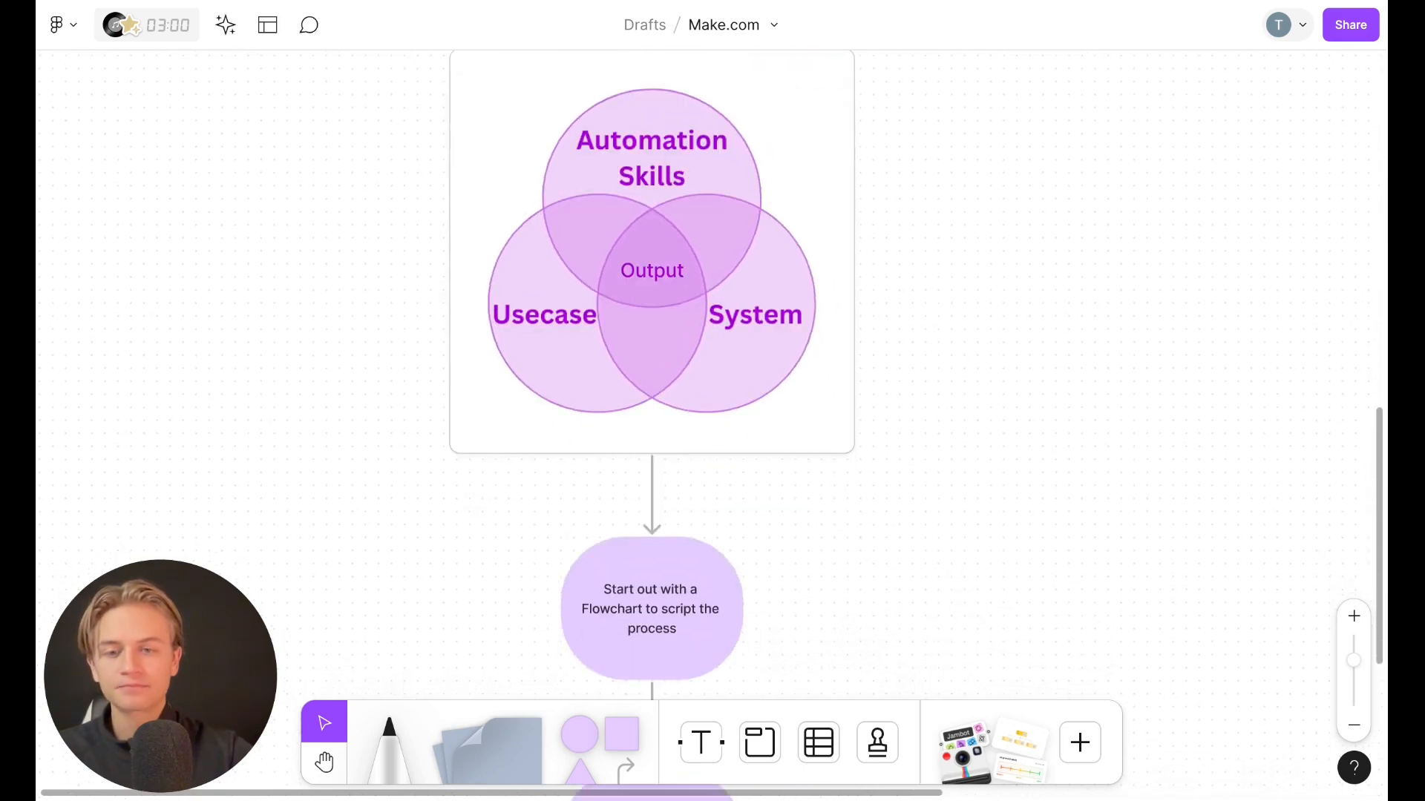
scroll(779, 576, "up", 1)
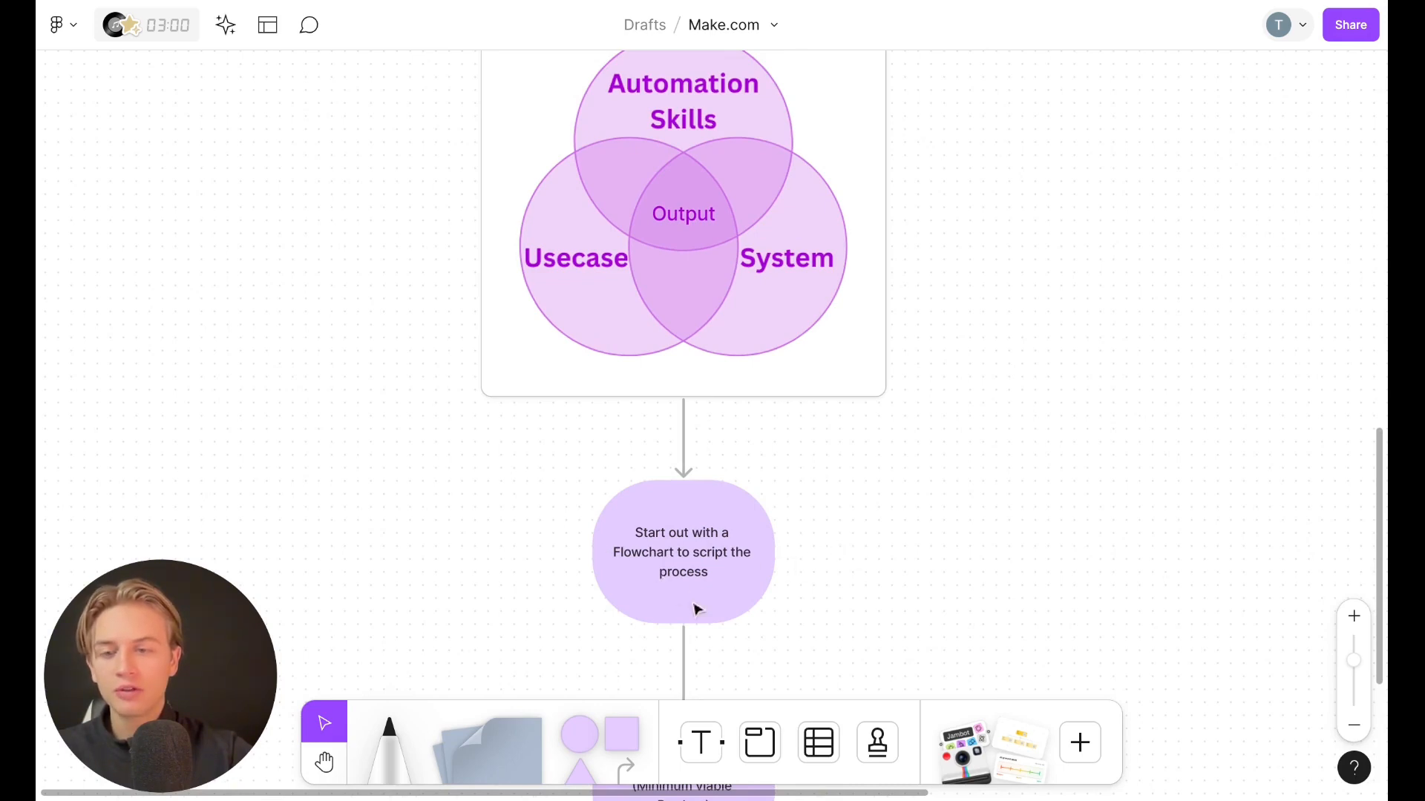
Examine the lower flowchart stages from scripting the process through building an MVP to testing and iterating
scroll(866, 490, "down", 10)
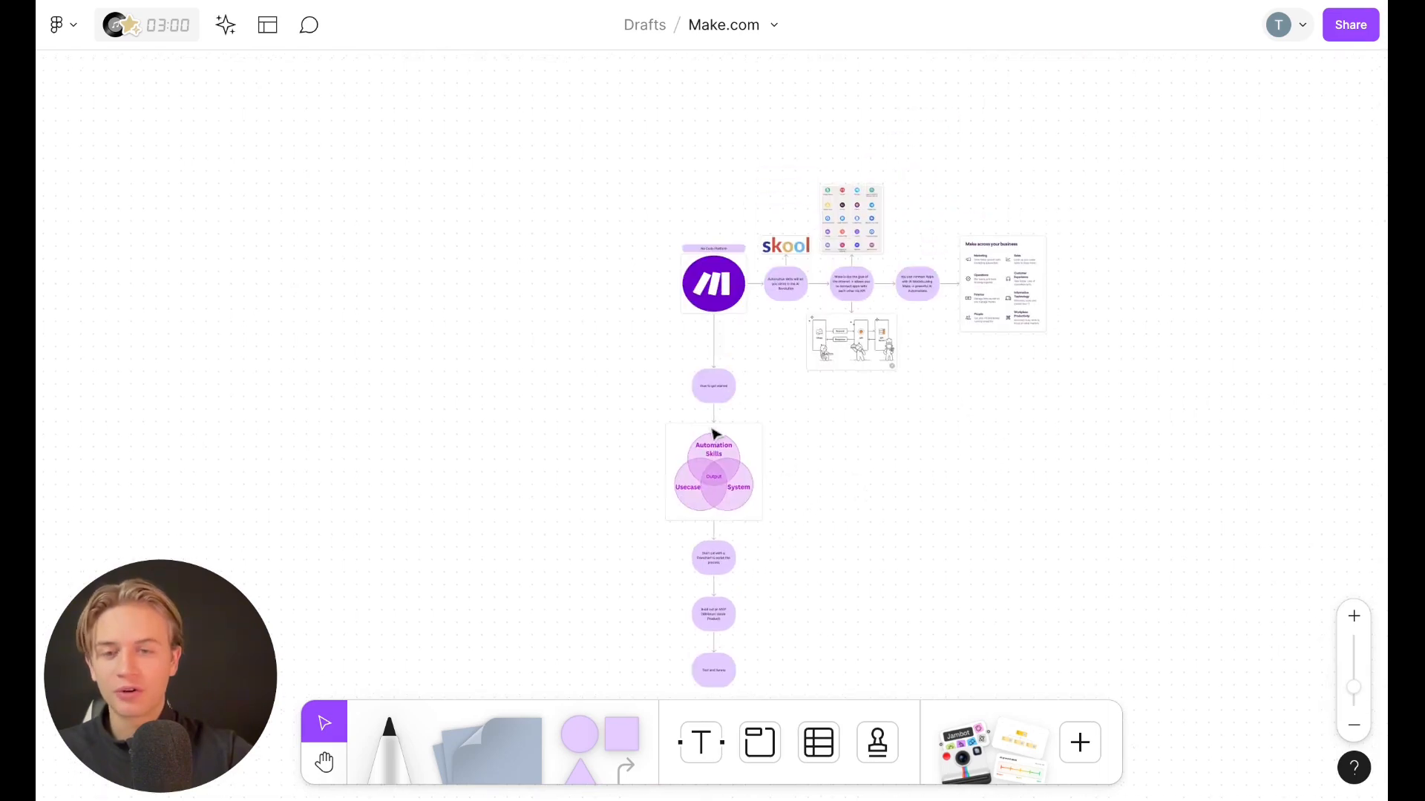
scroll(712, 434, "up", 4)
scroll(712, 434, "up", 2)
scroll(706, 407, "down", 5)
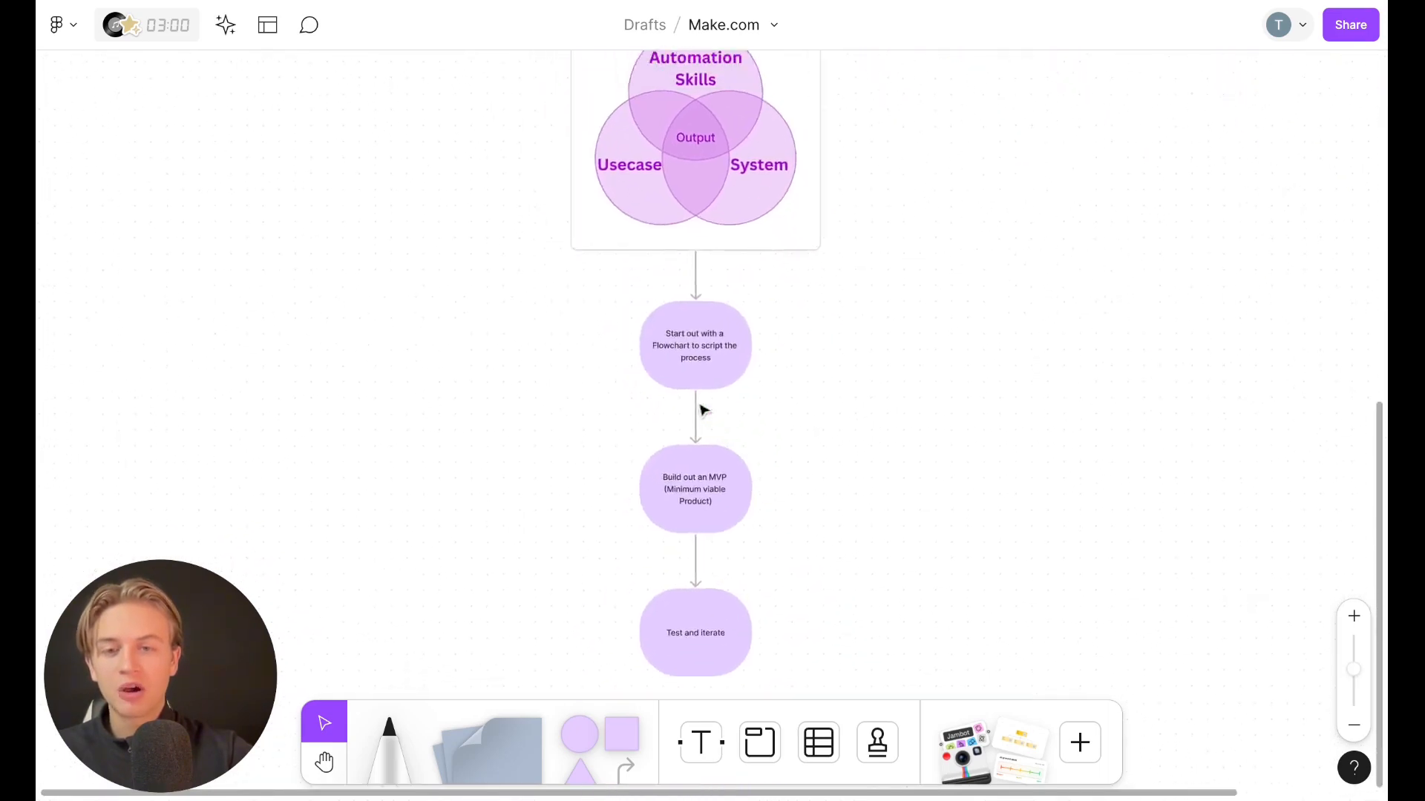
scroll(709, 415, "up", 3)
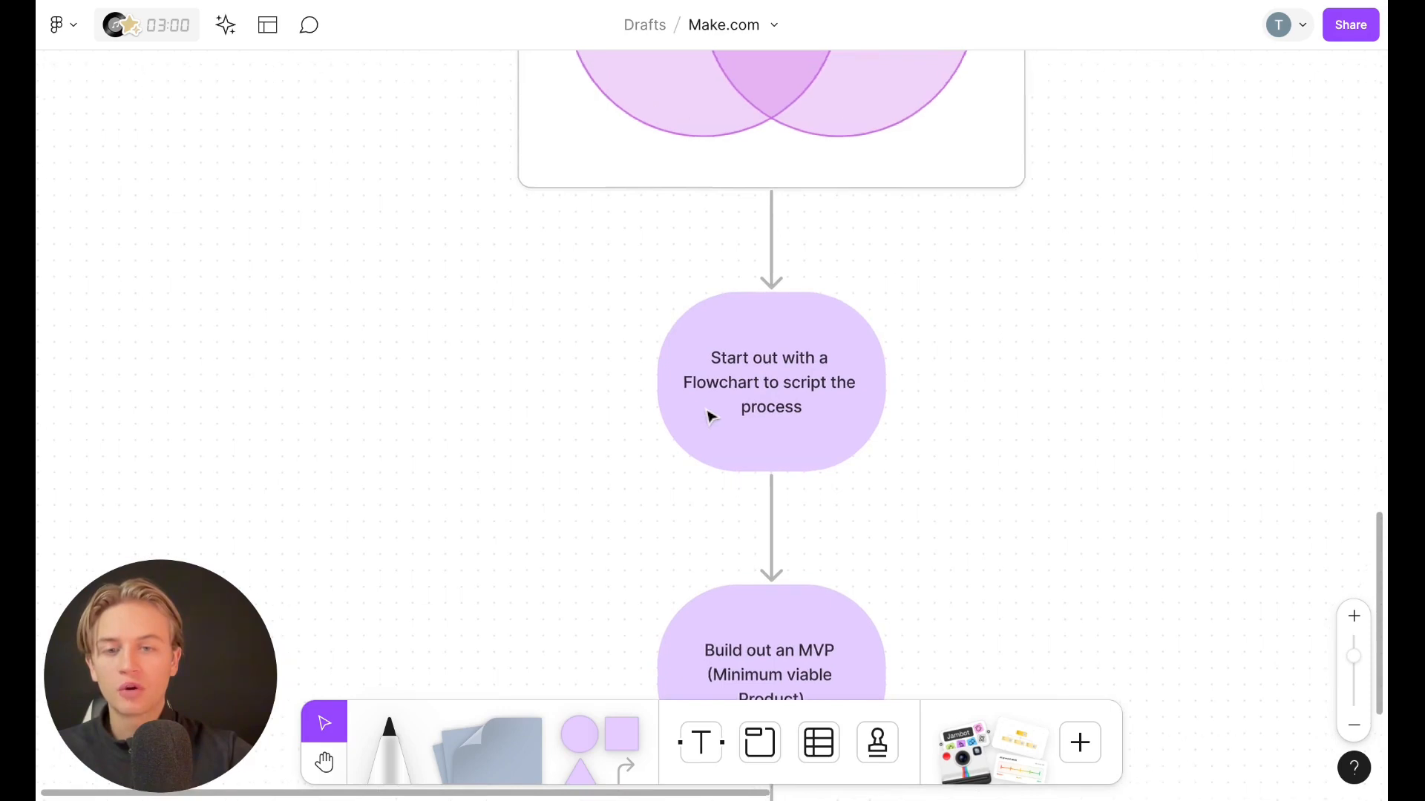
scroll(713, 413, "up", 3)
scroll(713, 414, "right", 2)
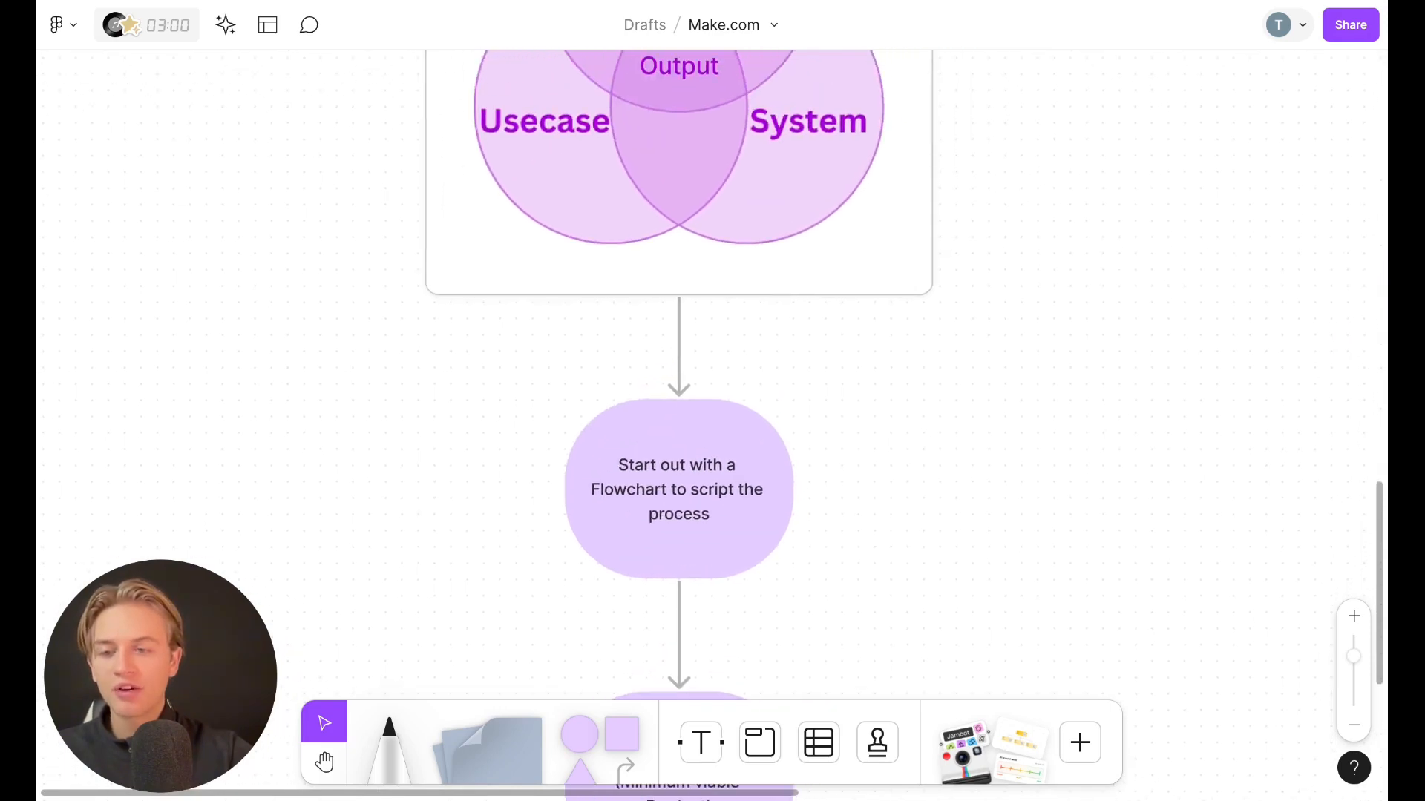
scroll(833, 477, "down", 4)
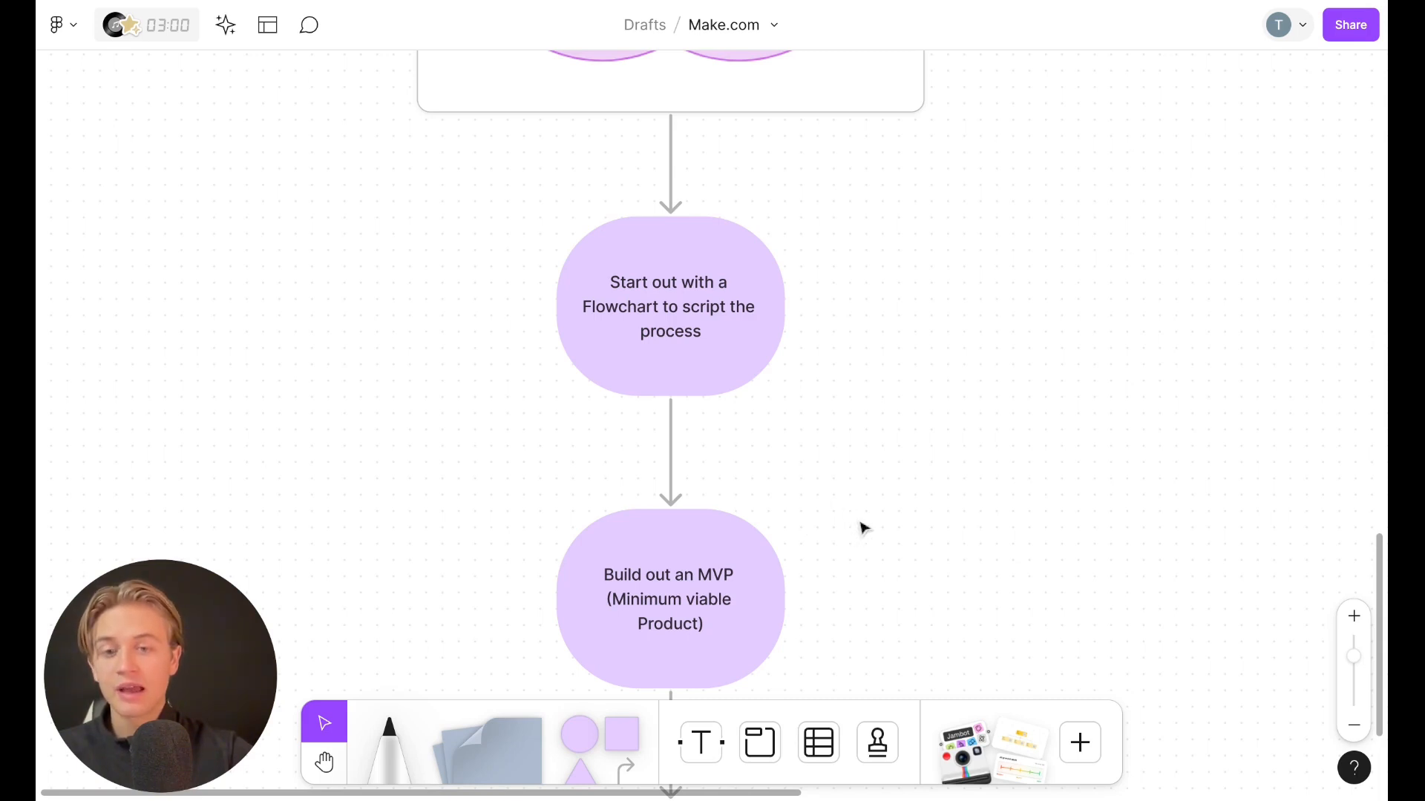
scroll(870, 521, "down", 5)
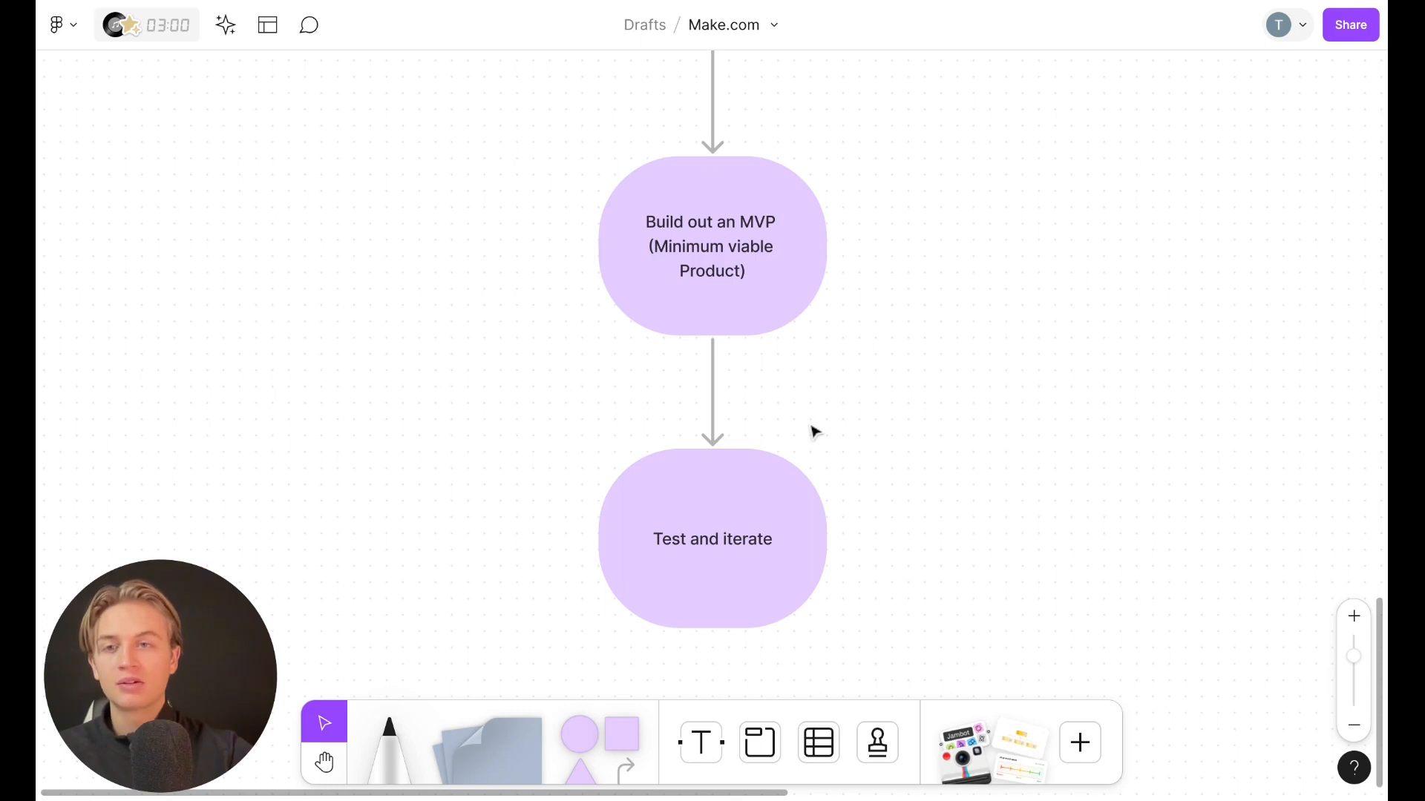
scroll(815, 432, "down", 5)
scroll(815, 432, "right", 3)
scroll(815, 432, "up", 2)
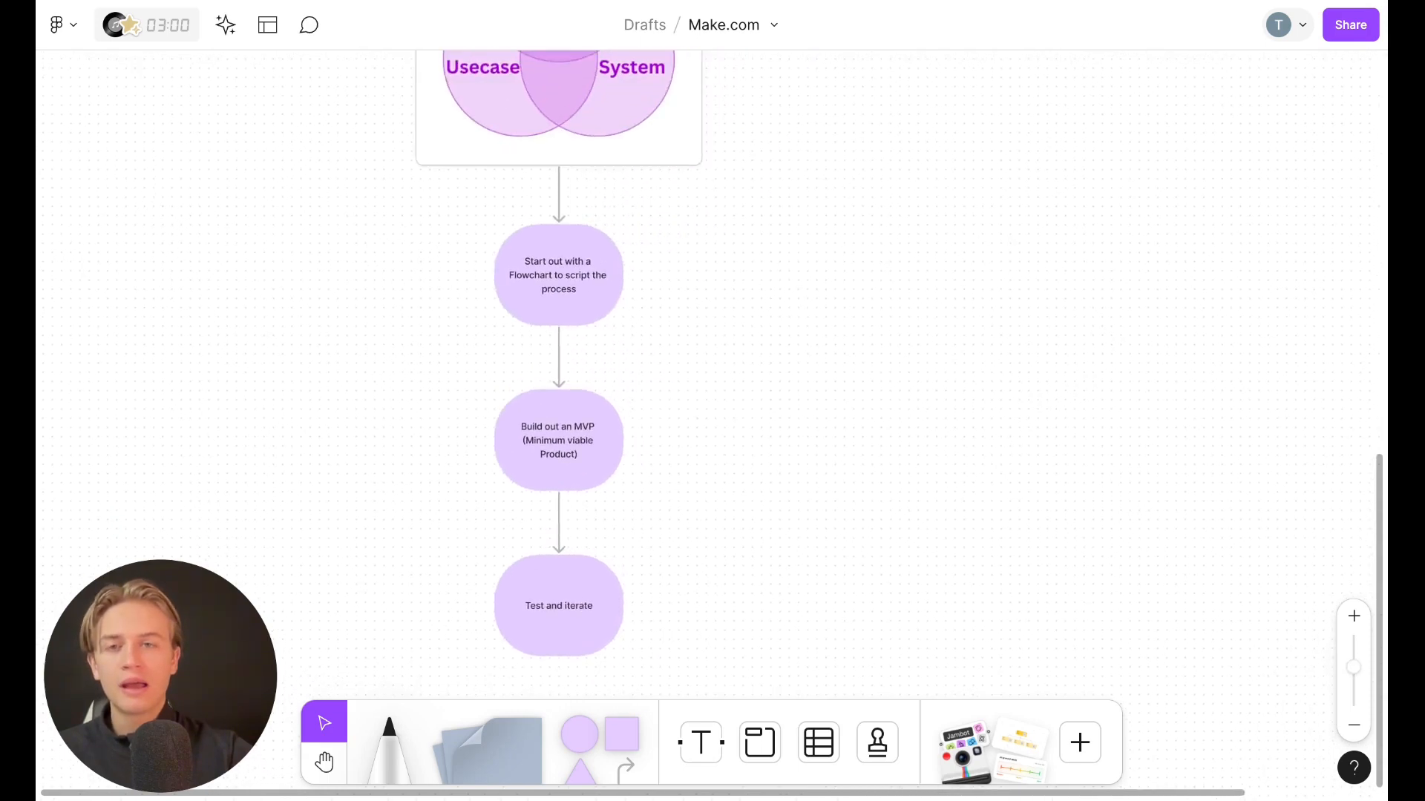
scroll(713, 371, "up", 3)
scroll(712, 371, "right", 2)
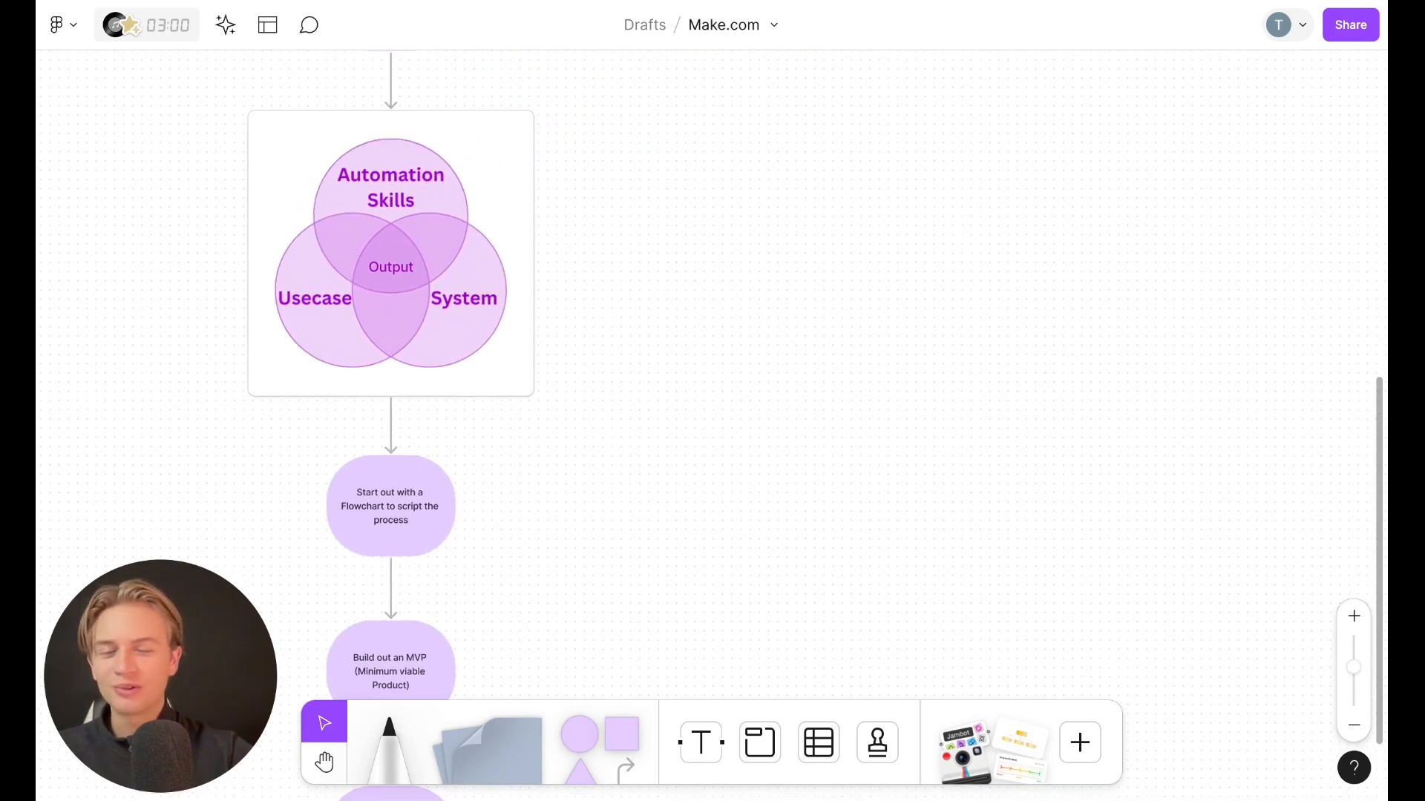
scroll(771, 438, "up", 3)
scroll(772, 438, "down", 3)
scroll(771, 438, "up", 2)
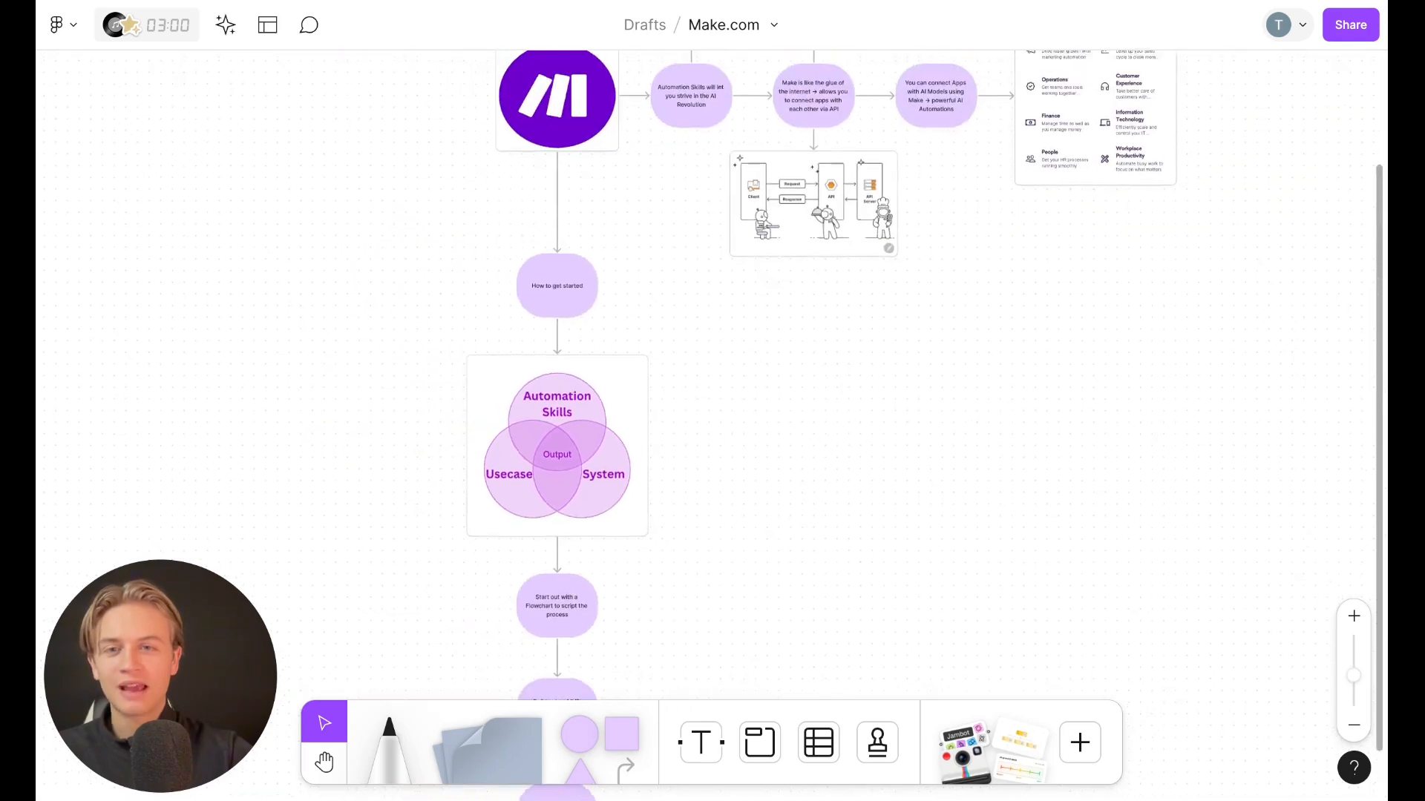
scroll(772, 438, "right", 1)
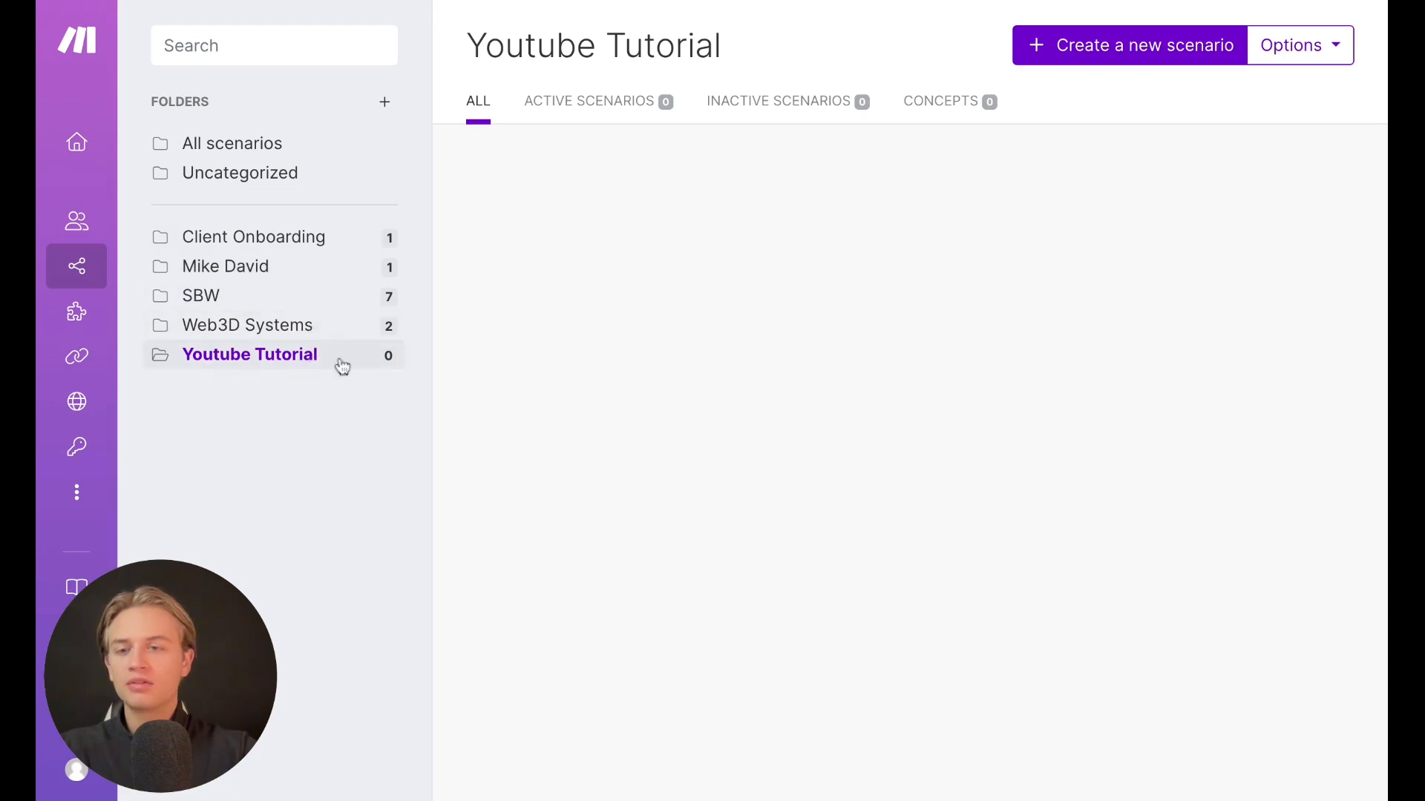
Create a new scenario in the Youtube Tutorial folder, open the first module picker and dismiss the feedback popup
mouse_move(83, 266)
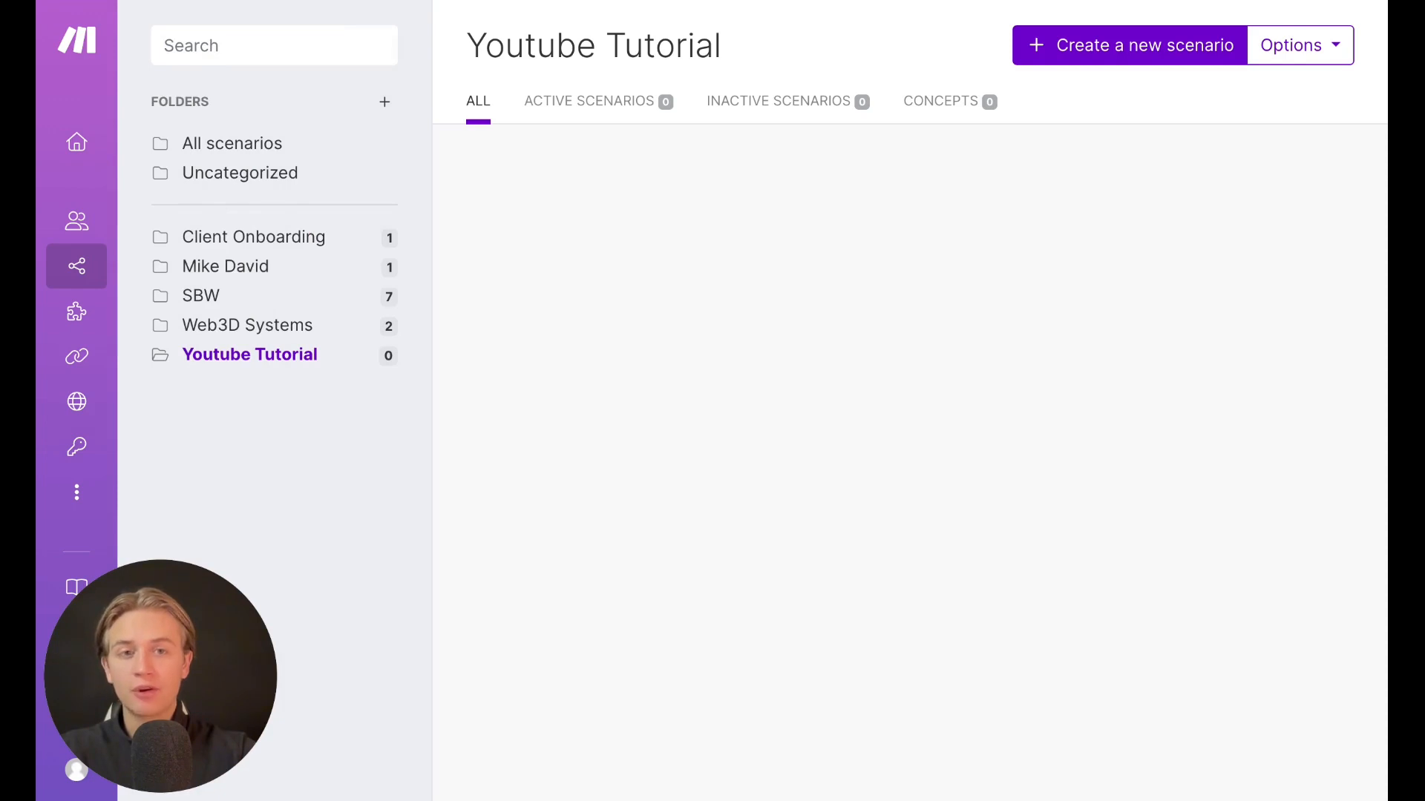
left_click(1094, 51)
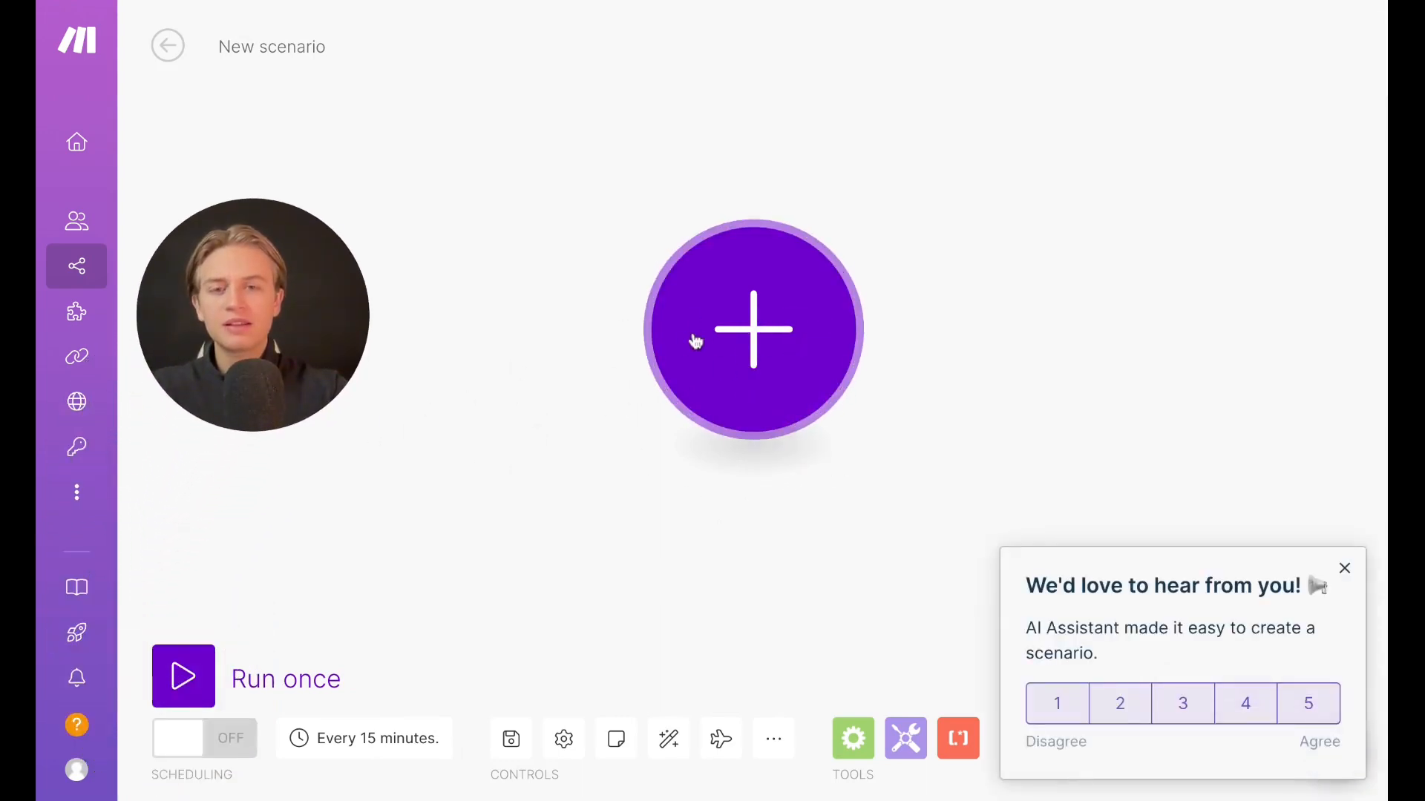
left_click(768, 339)
left_click(1344, 572)
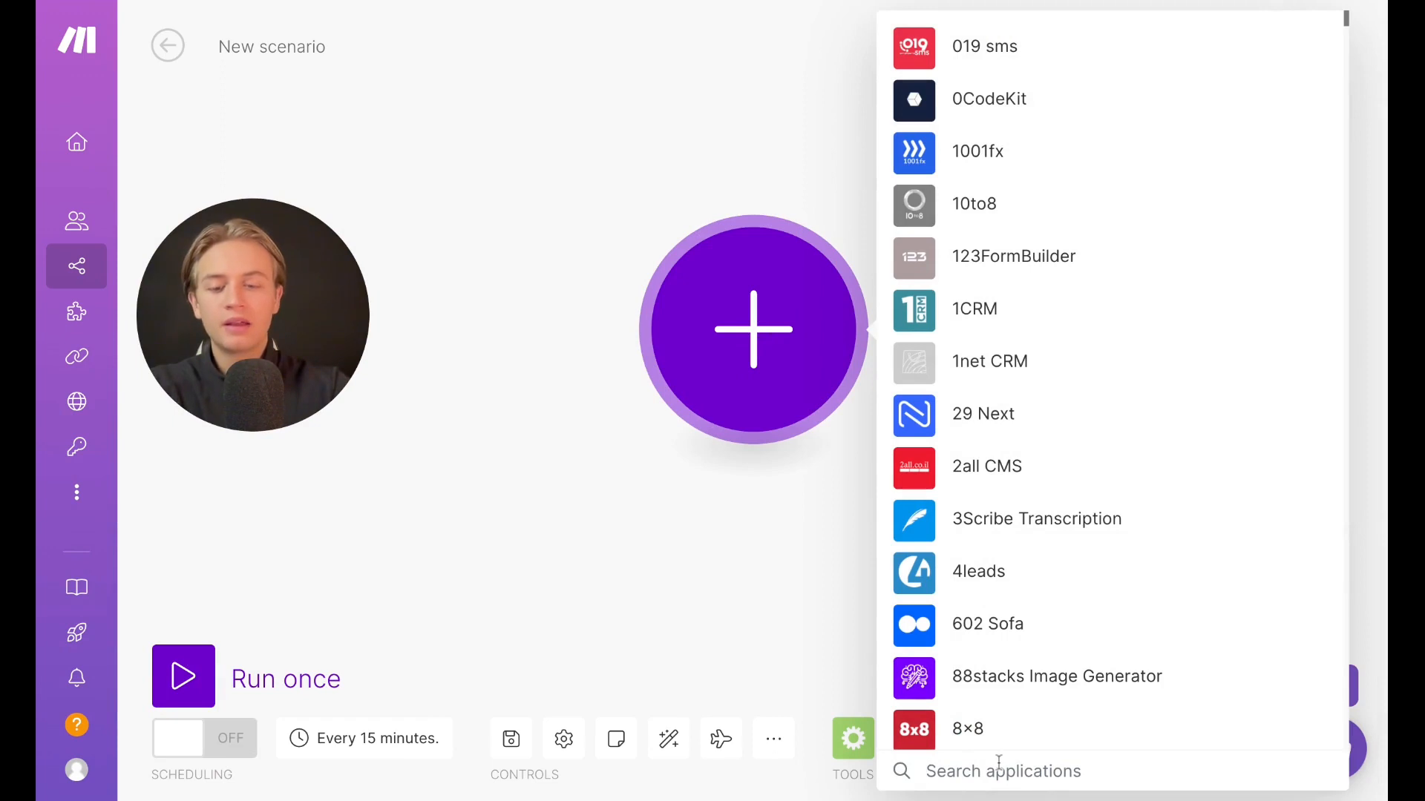
Add a Google Sheets Watch Changes trigger as the first module and close its settings without a webhook
type("goog")
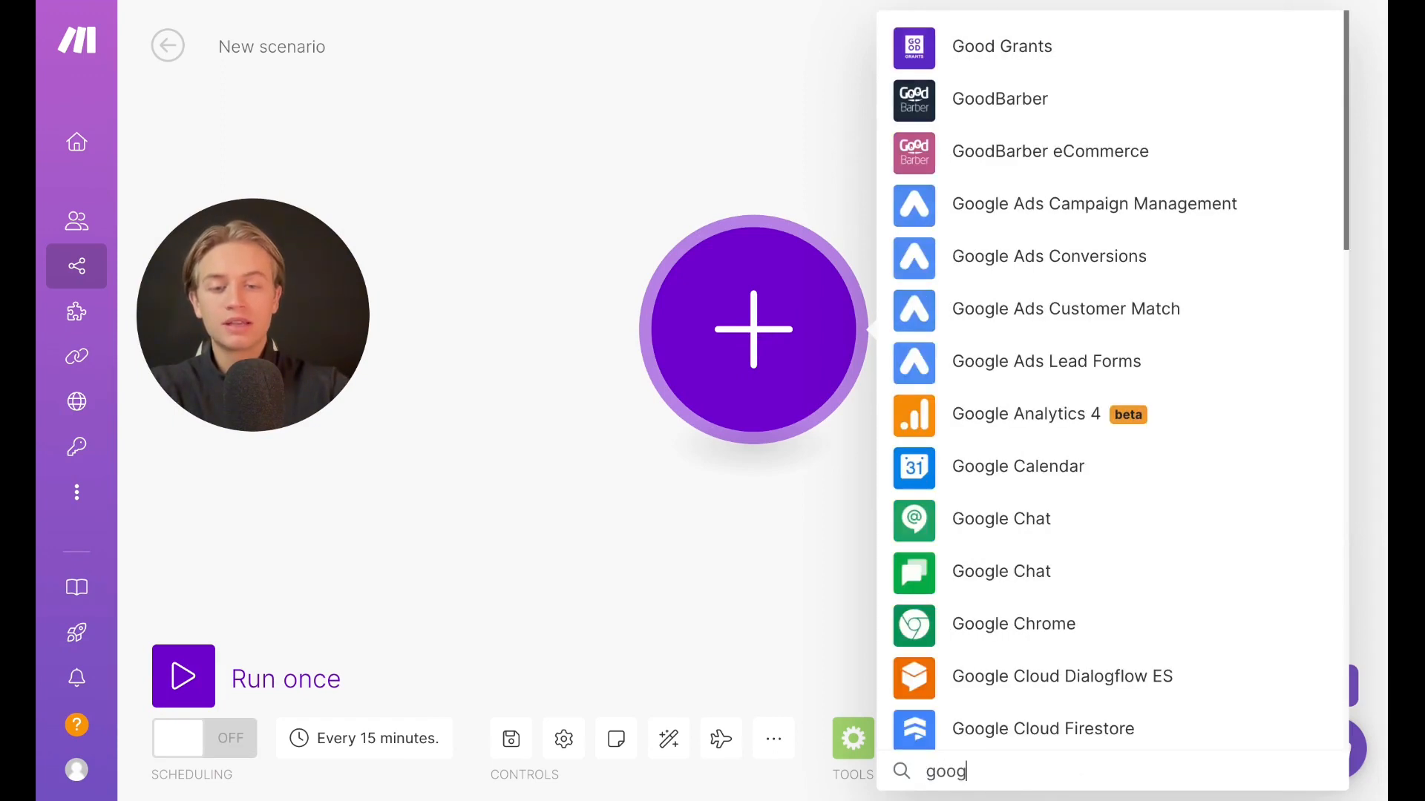
type("le sheets")
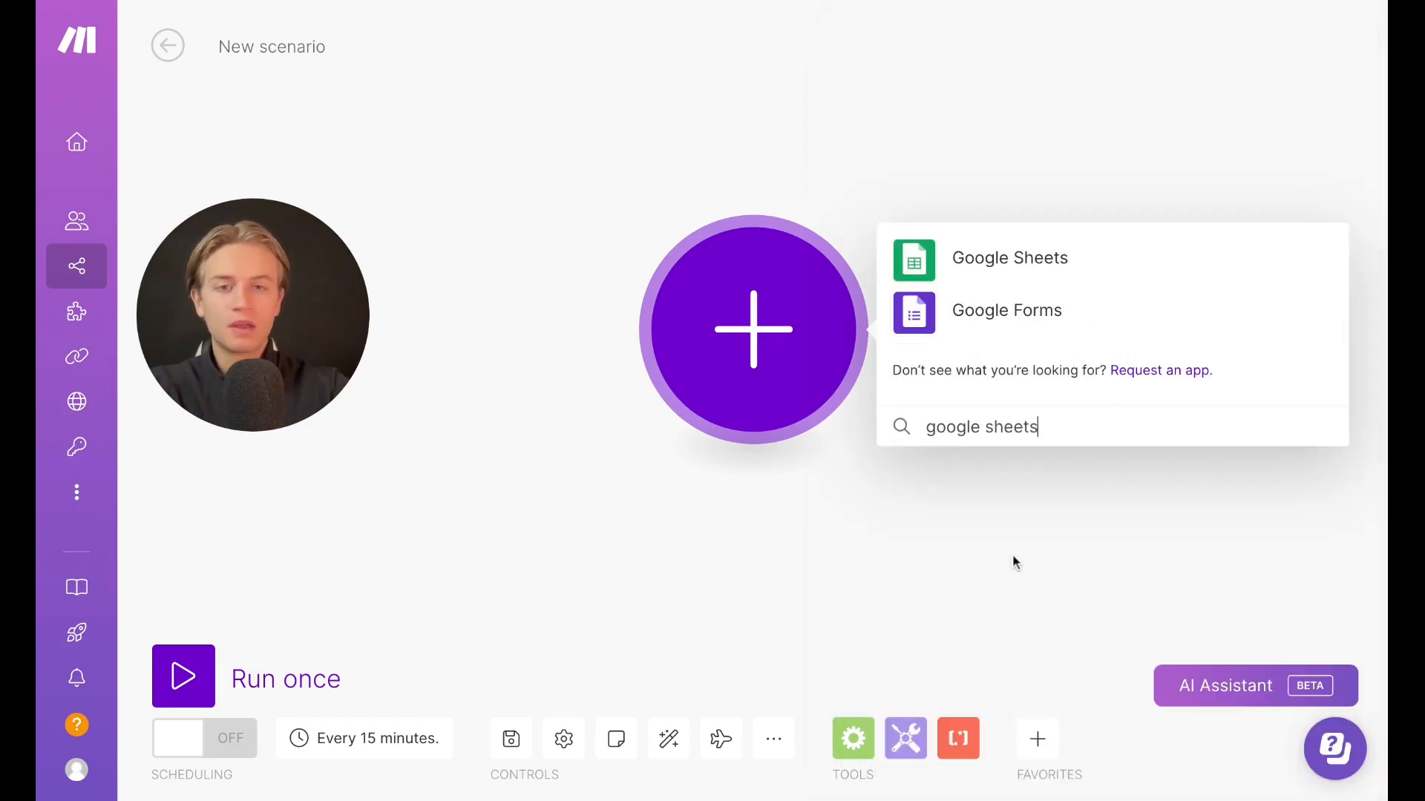
left_click(1021, 274)
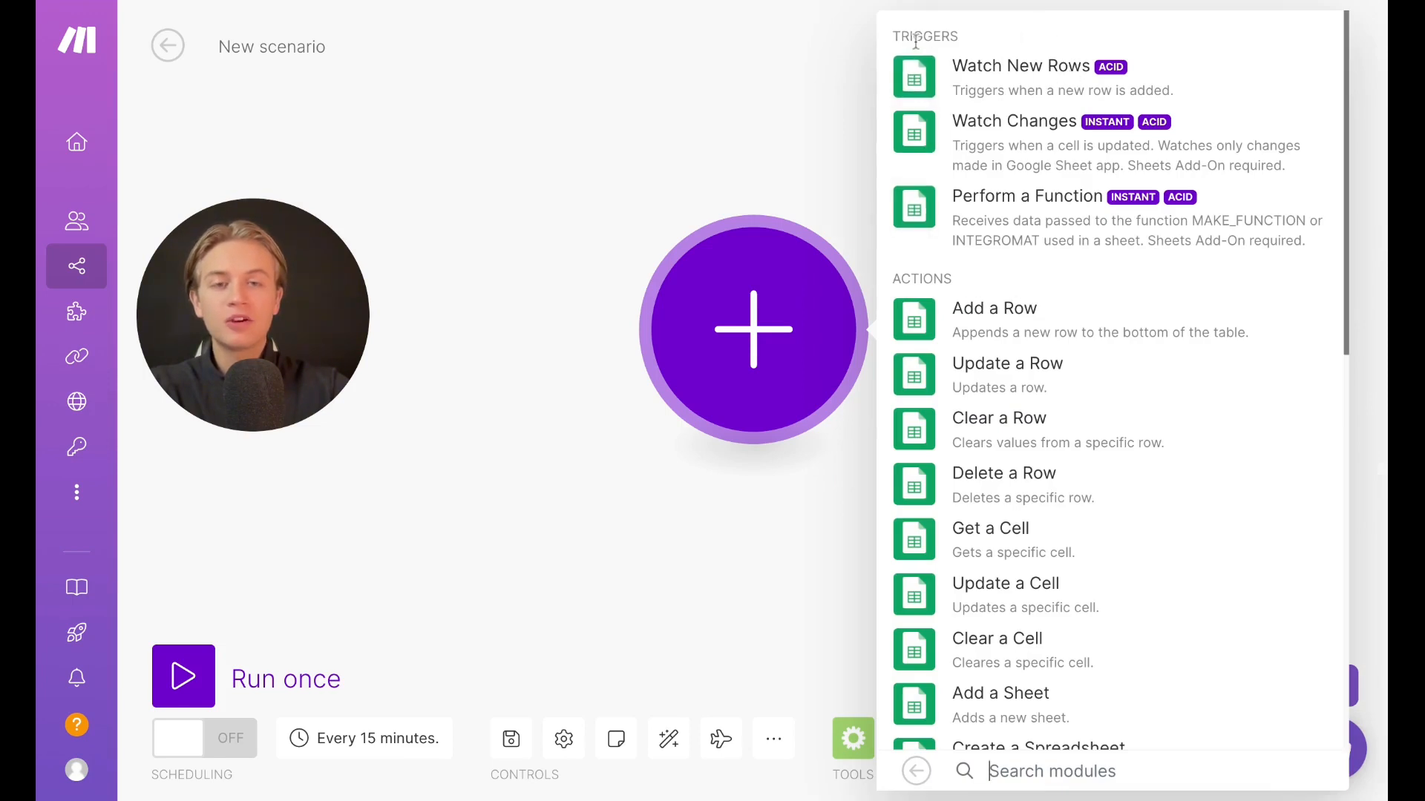
scroll(986, 496, "down", 3)
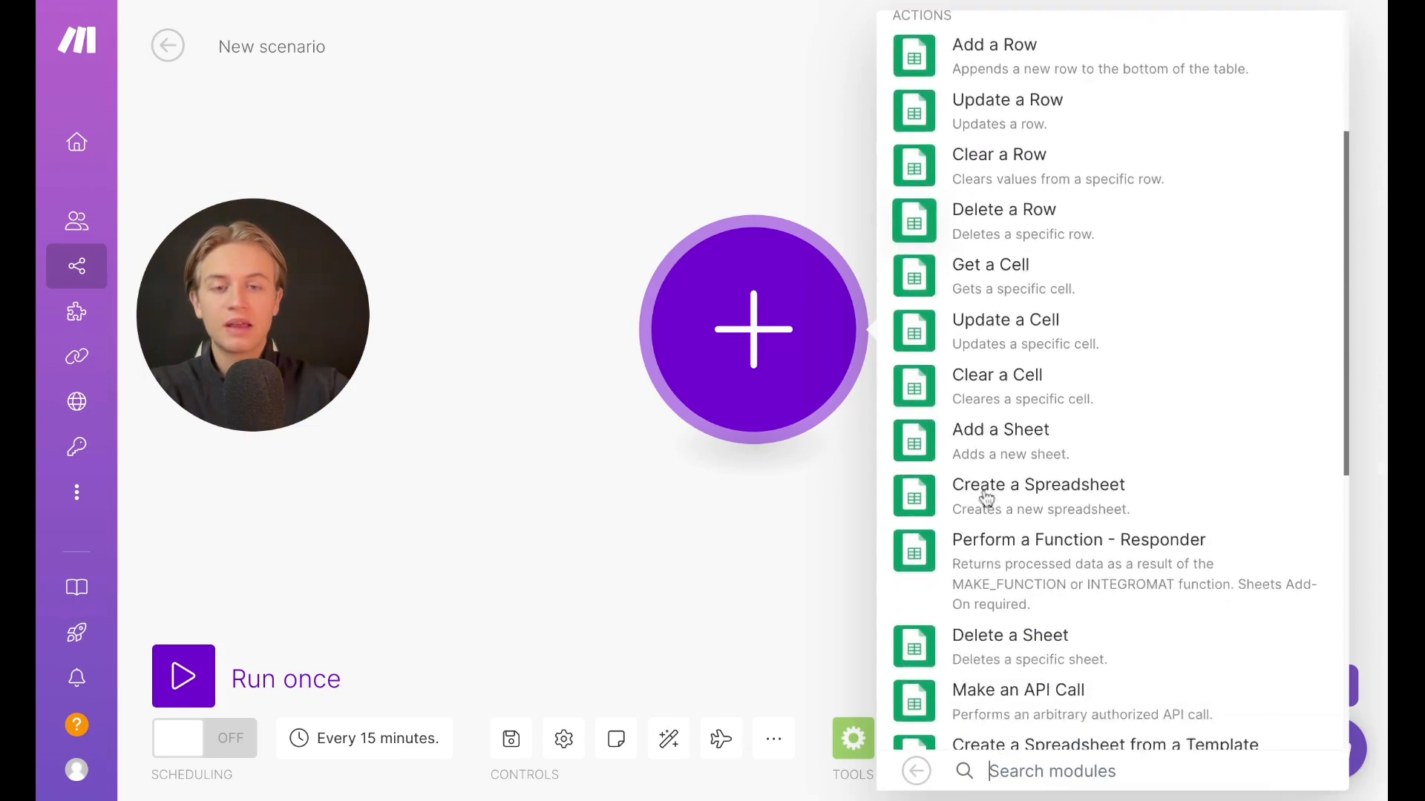
scroll(985, 496, "up", 3)
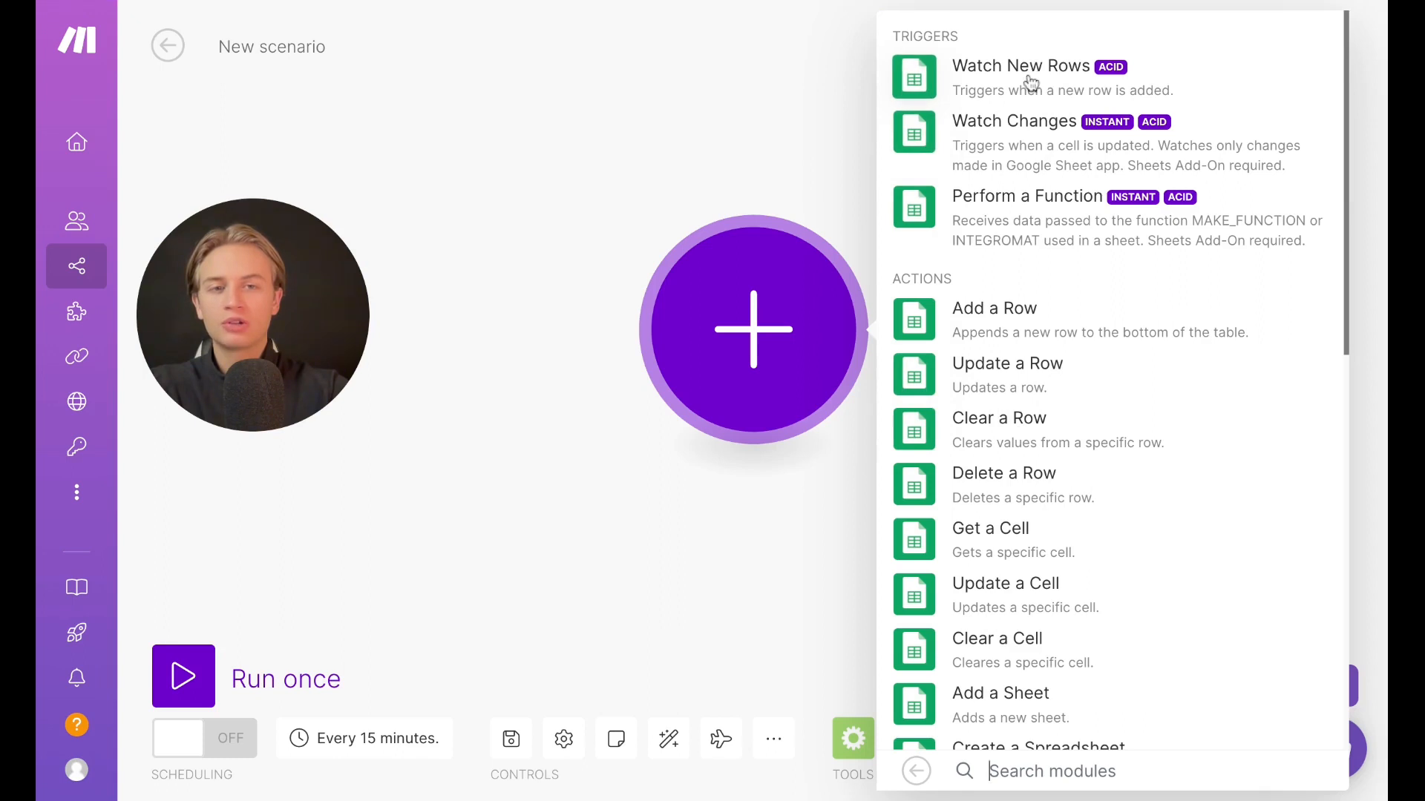
left_click(1040, 124)
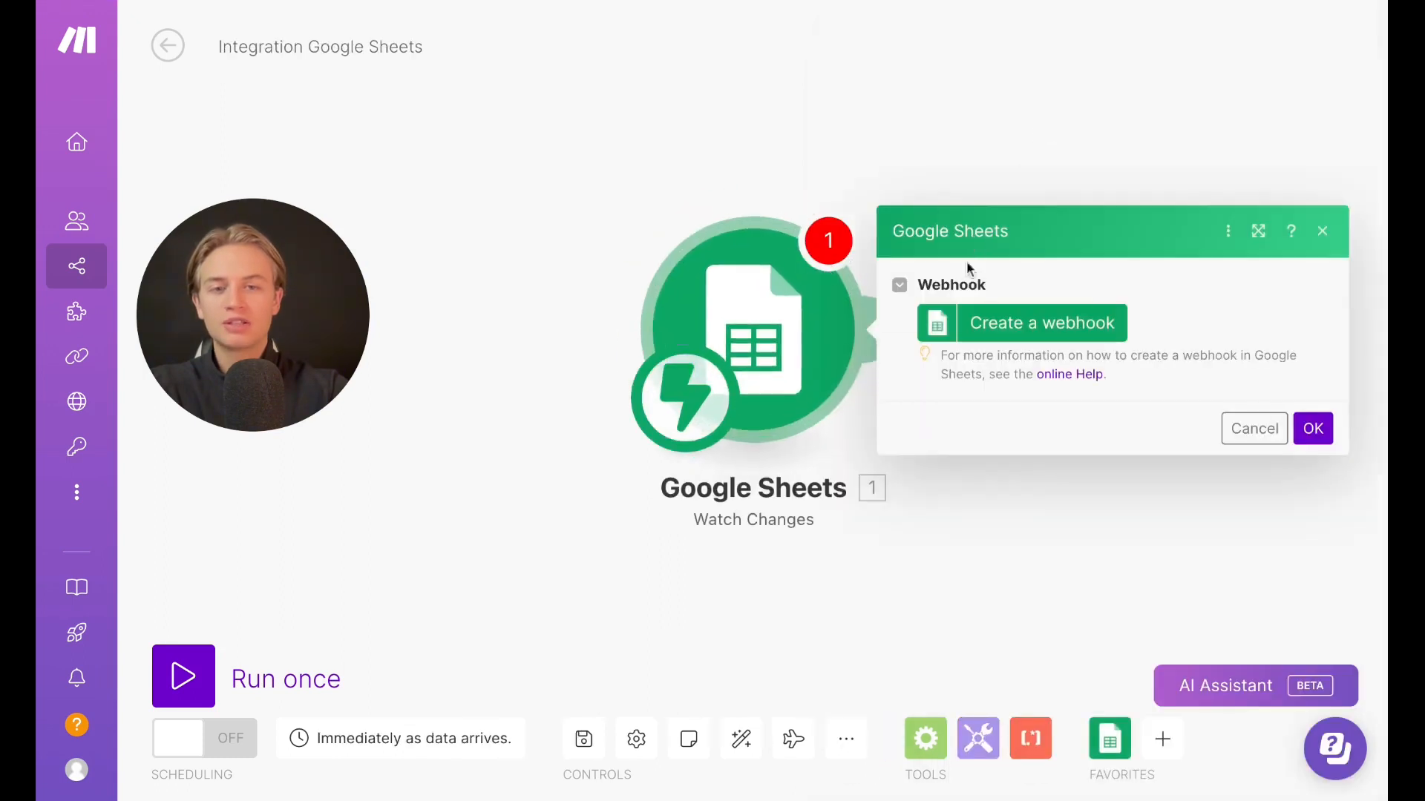
left_click(1313, 428)
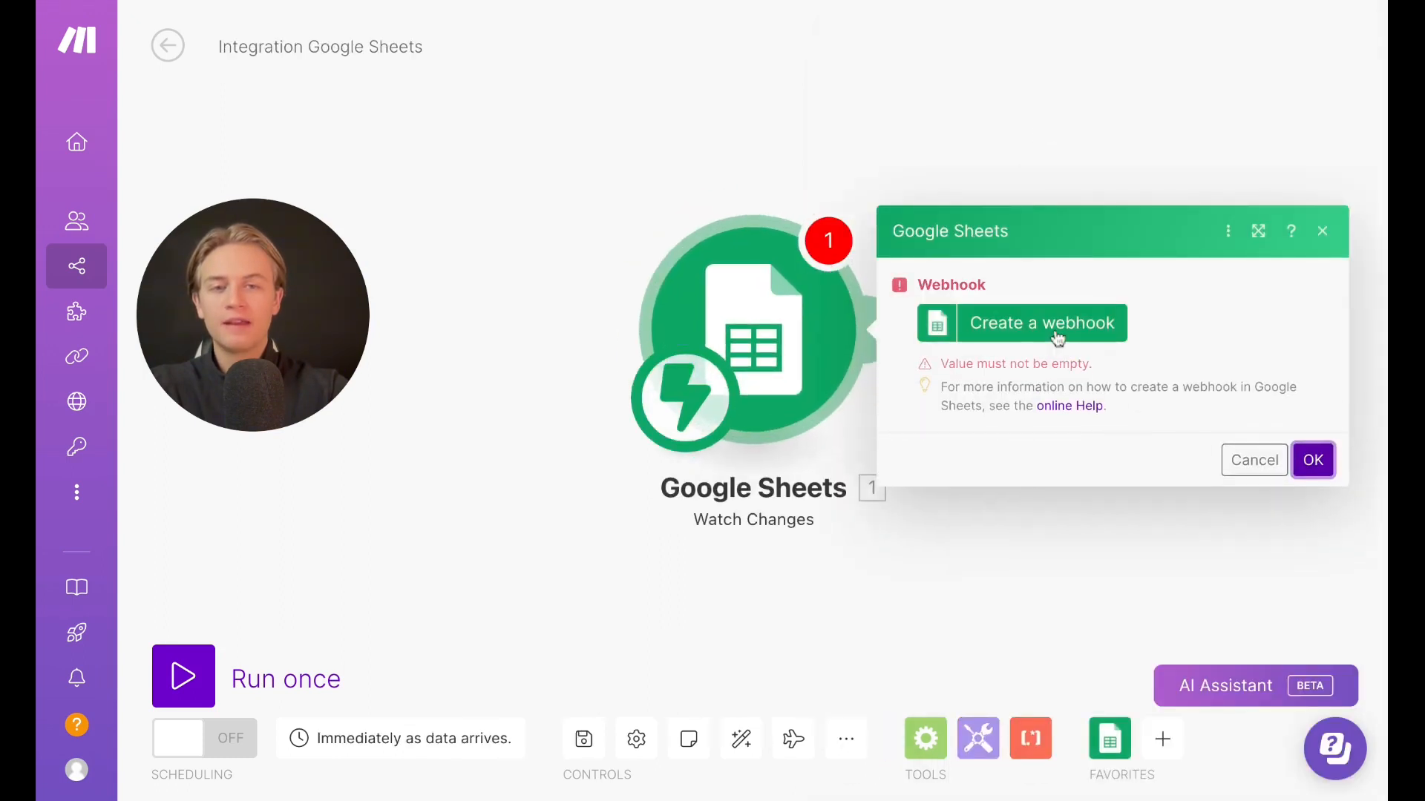
left_click(1321, 231)
Add a Gmail Create a Draft module after the Google Sheets trigger
left_click(891, 327)
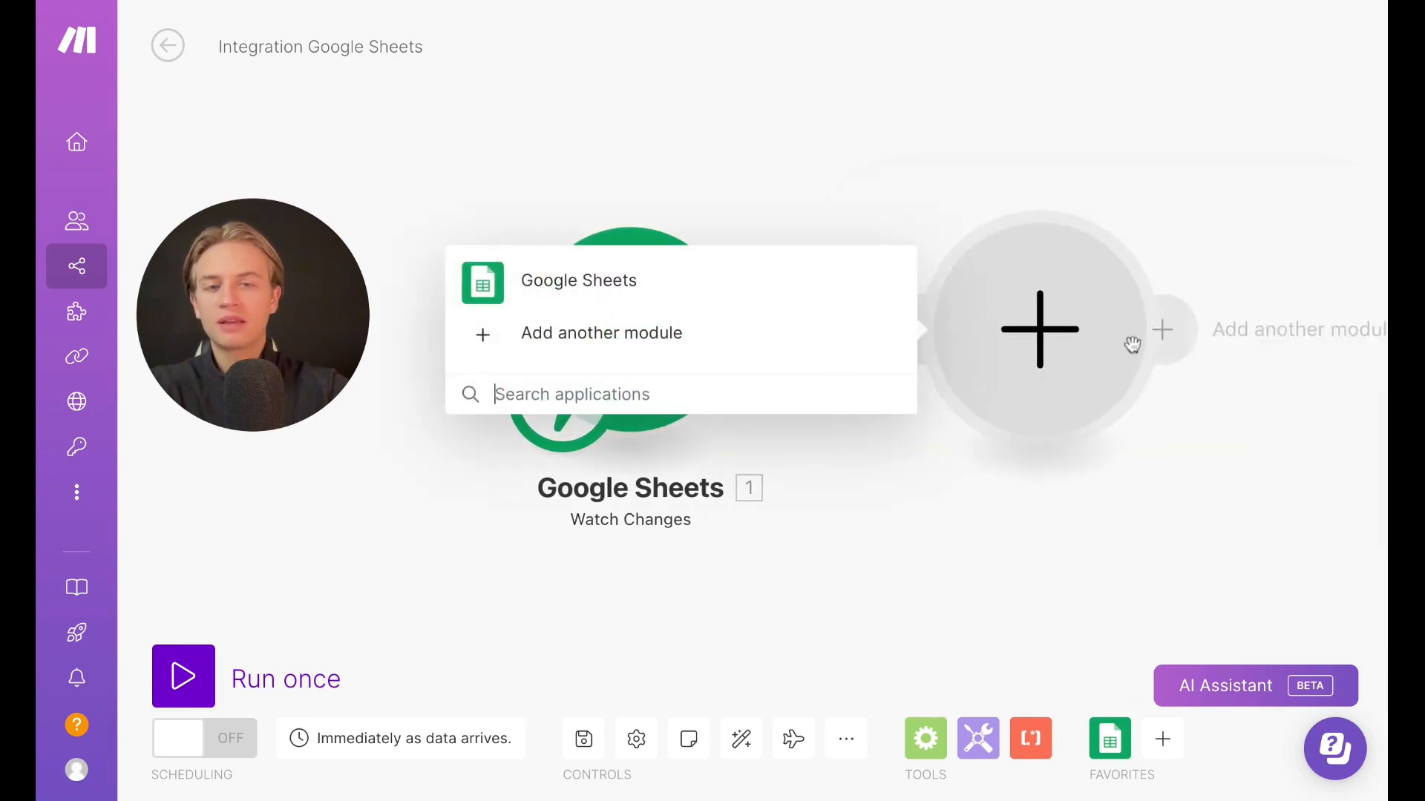
type("gmail")
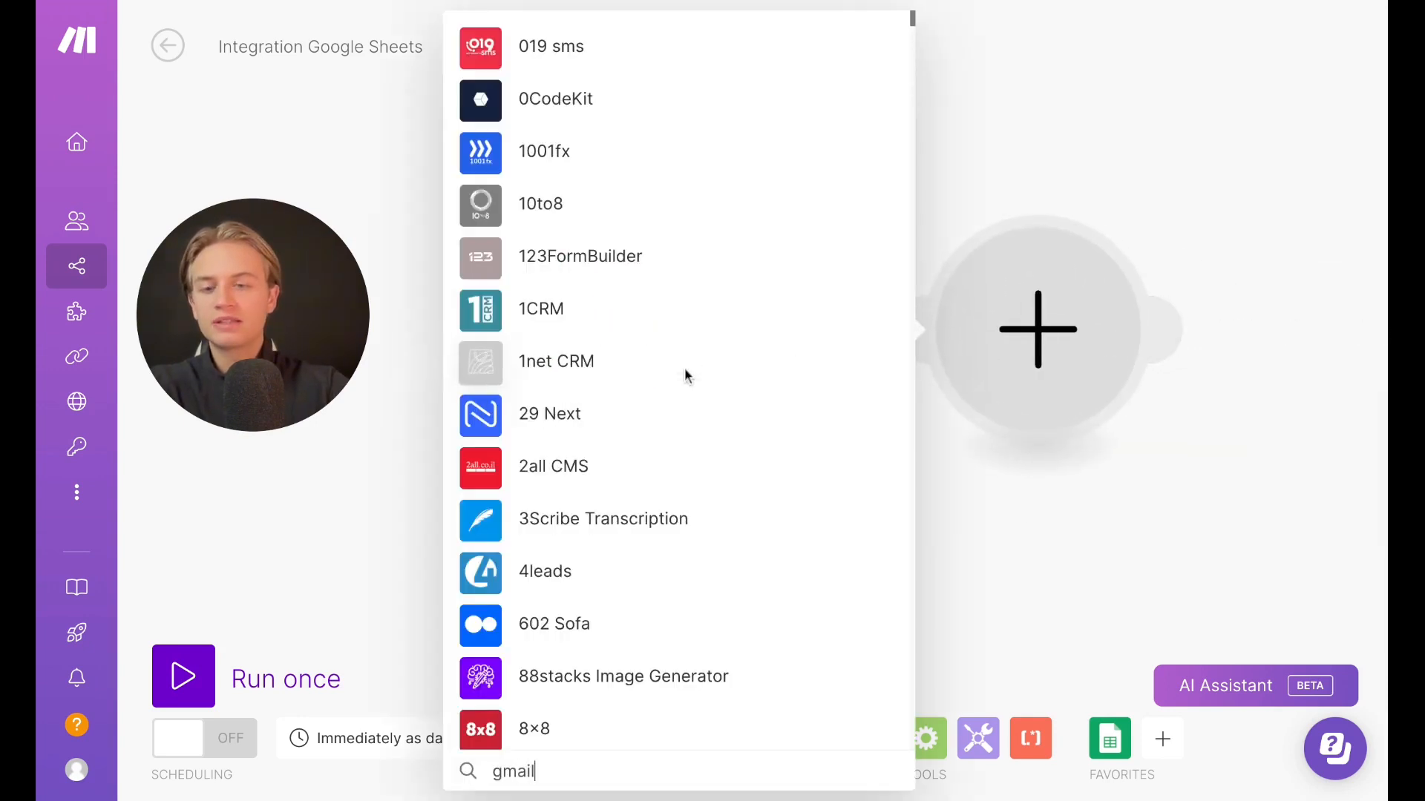
left_click(592, 232)
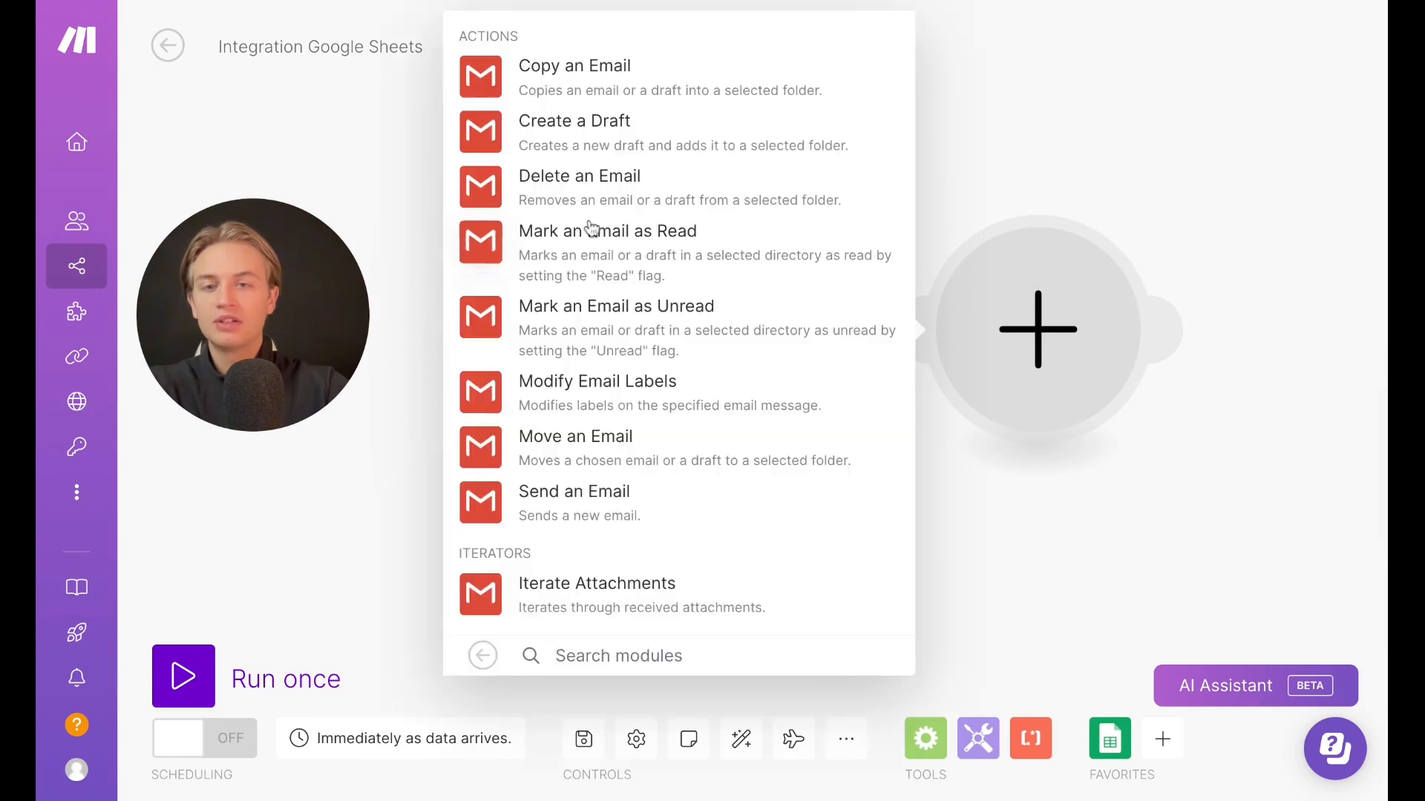
left_click(604, 141)
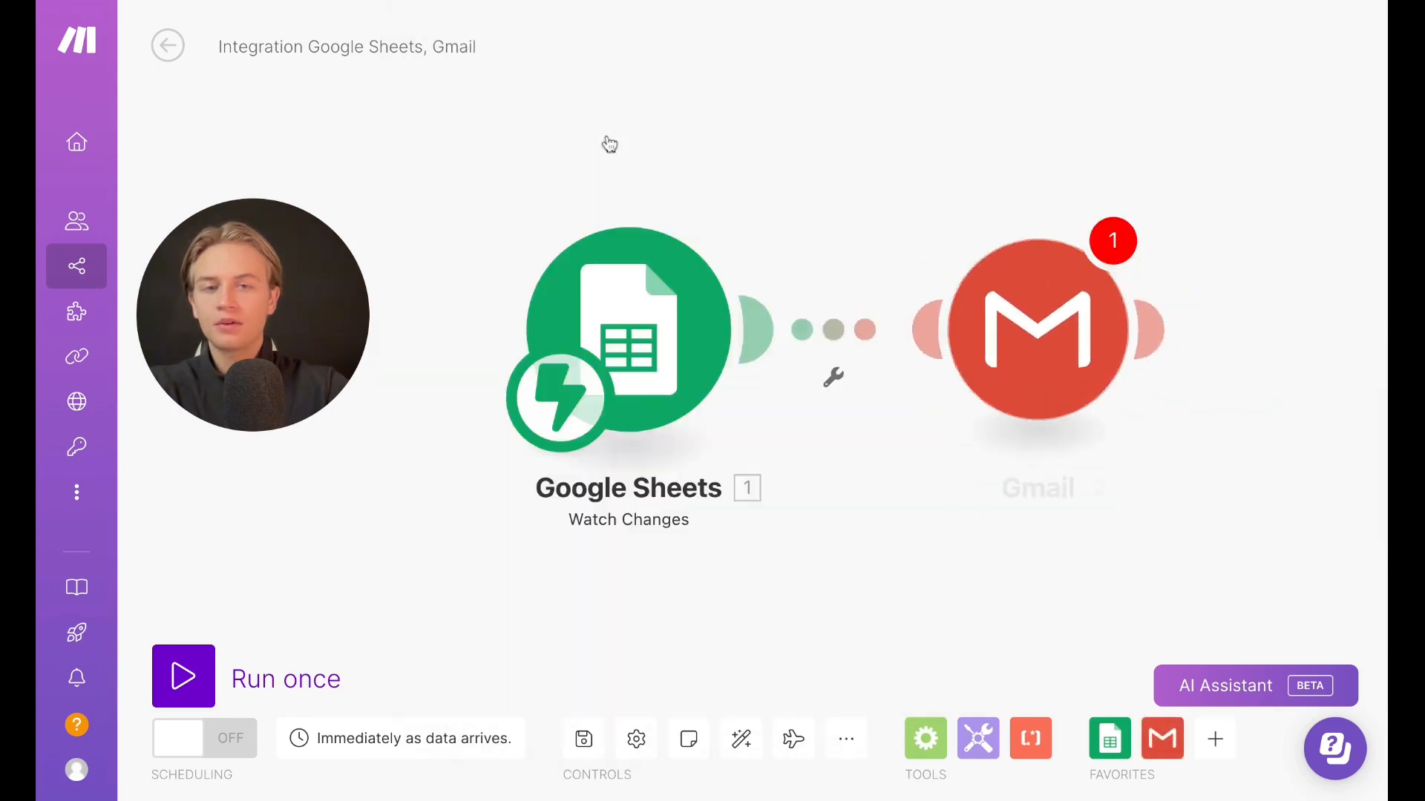
left_click(890, 34)
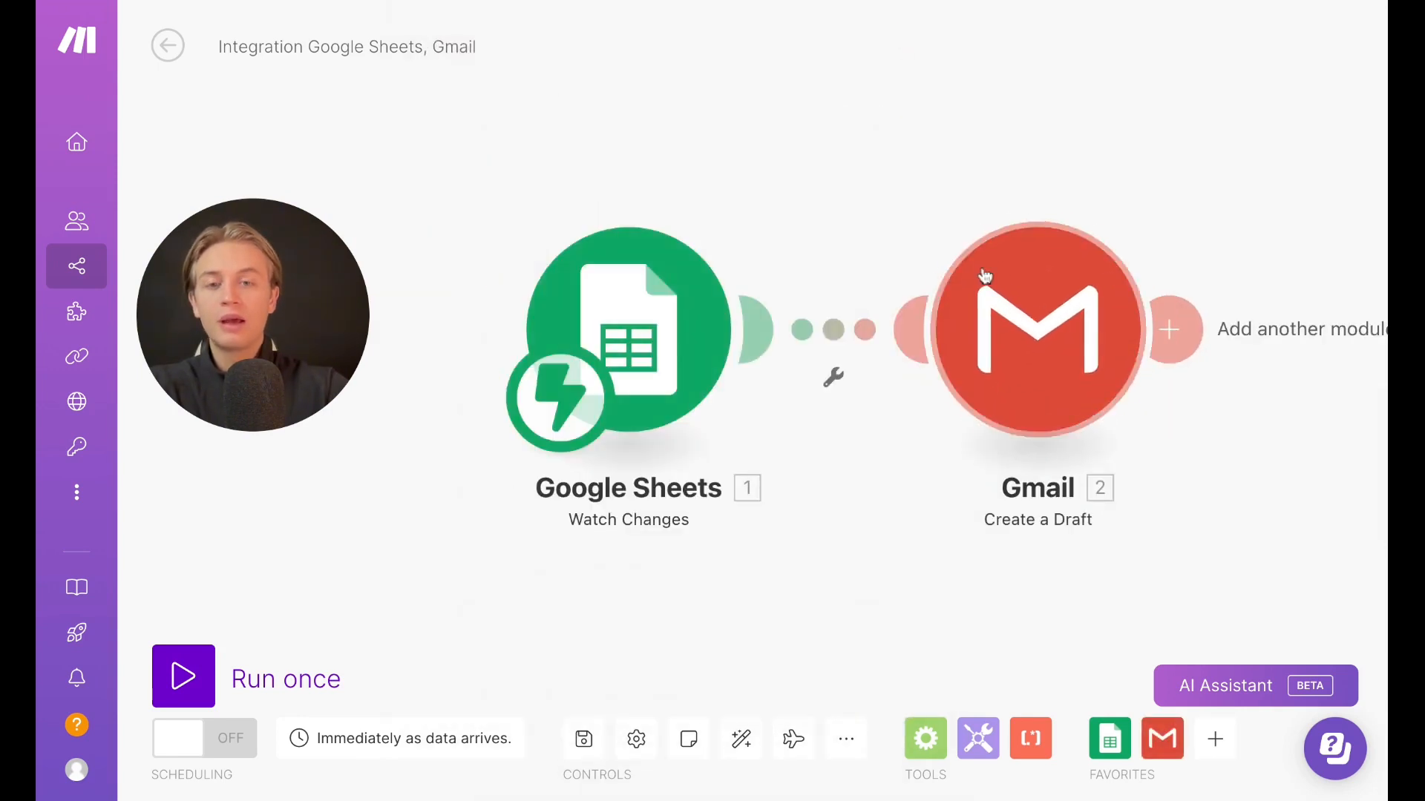
left_click(954, 319)
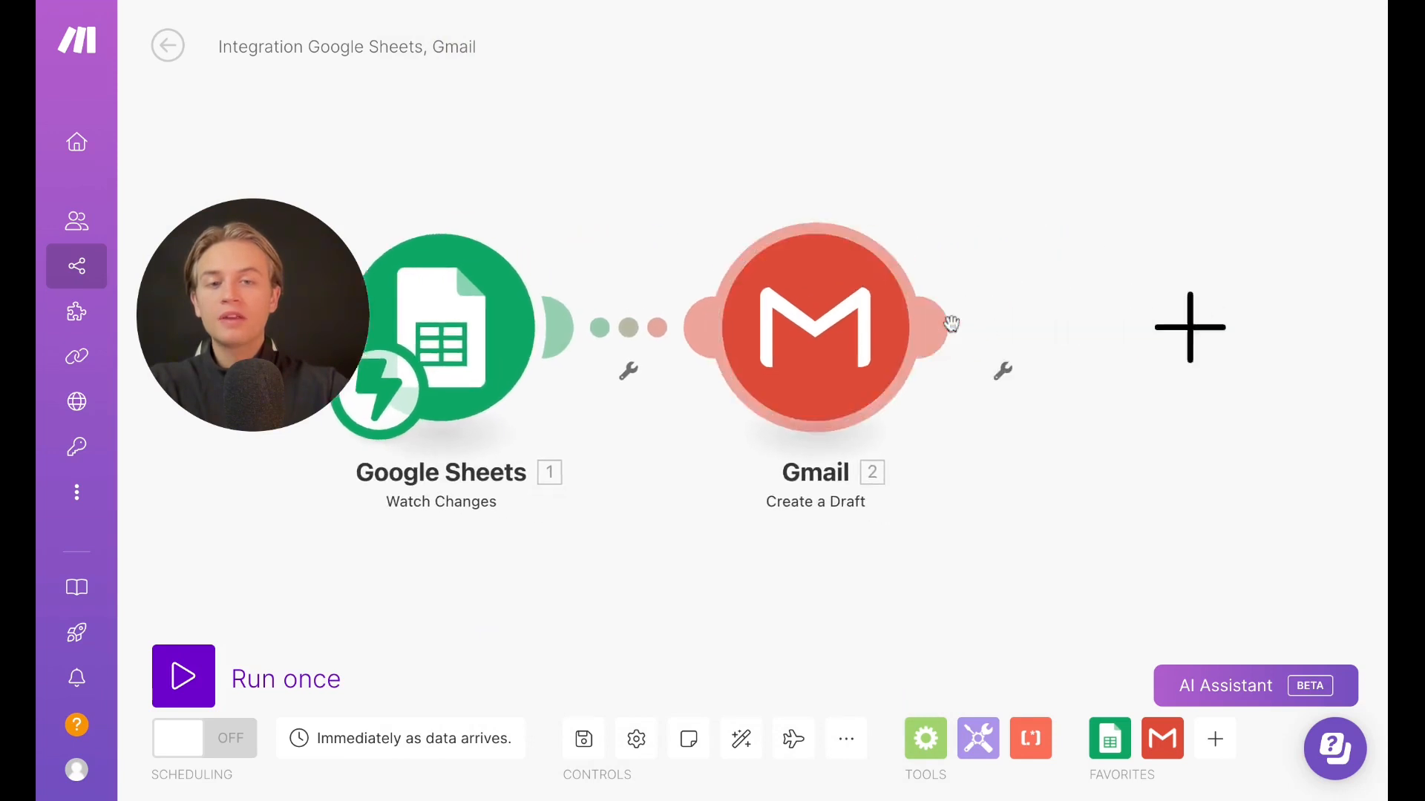
left_click(668, 259)
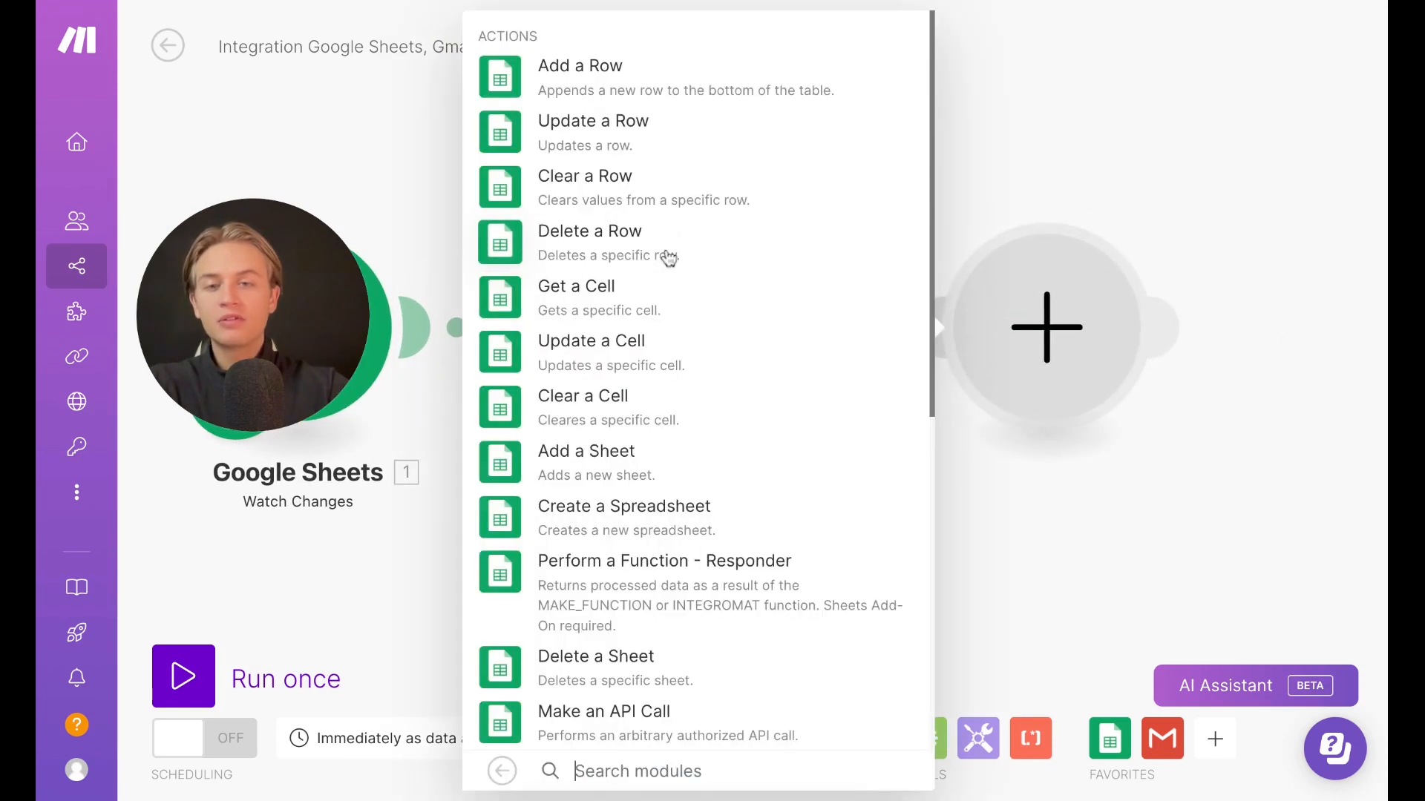
scroll(594, 208, "down", 1)
scroll(579, 178, "up", 1)
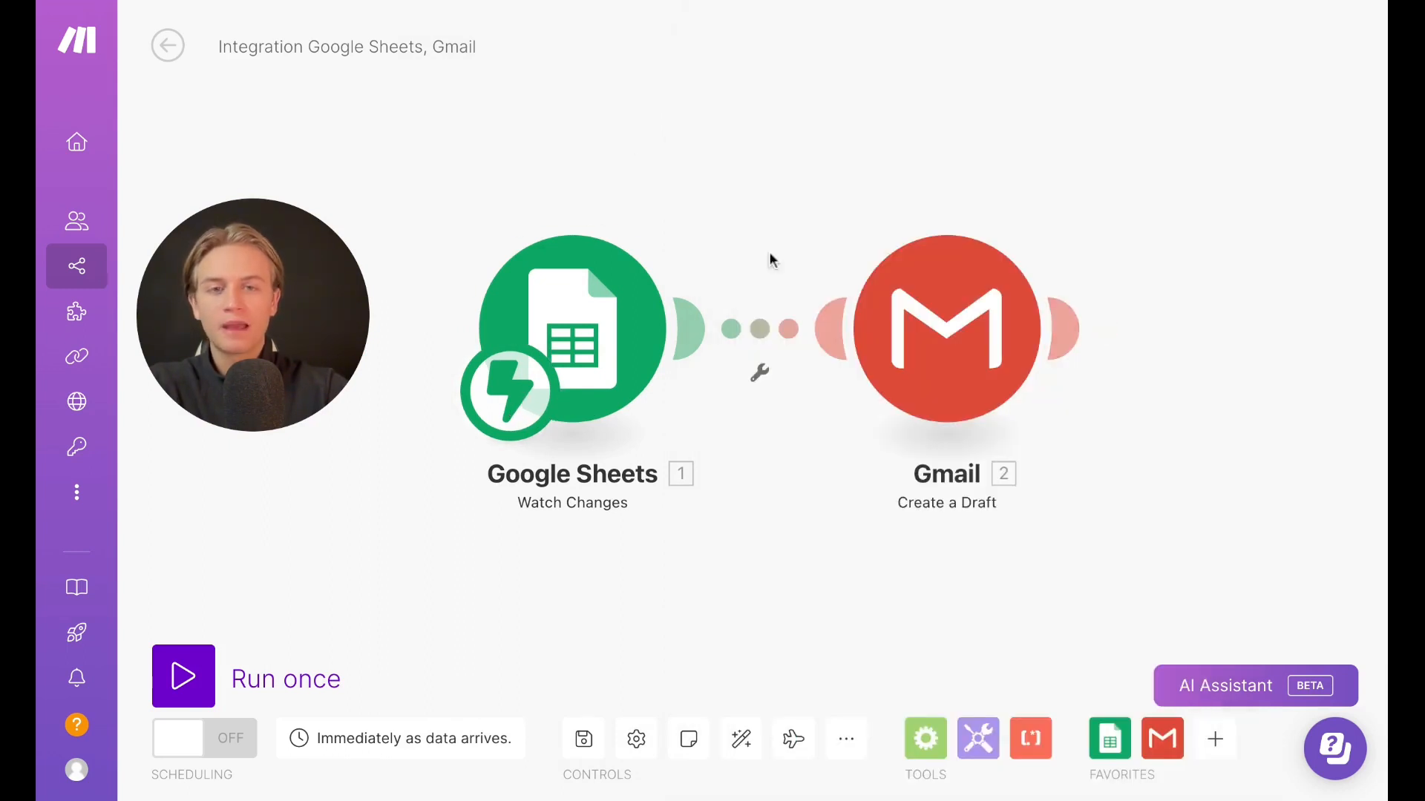
scroll(770, 260, "down", 10)
scroll(769, 261, "up", 10)
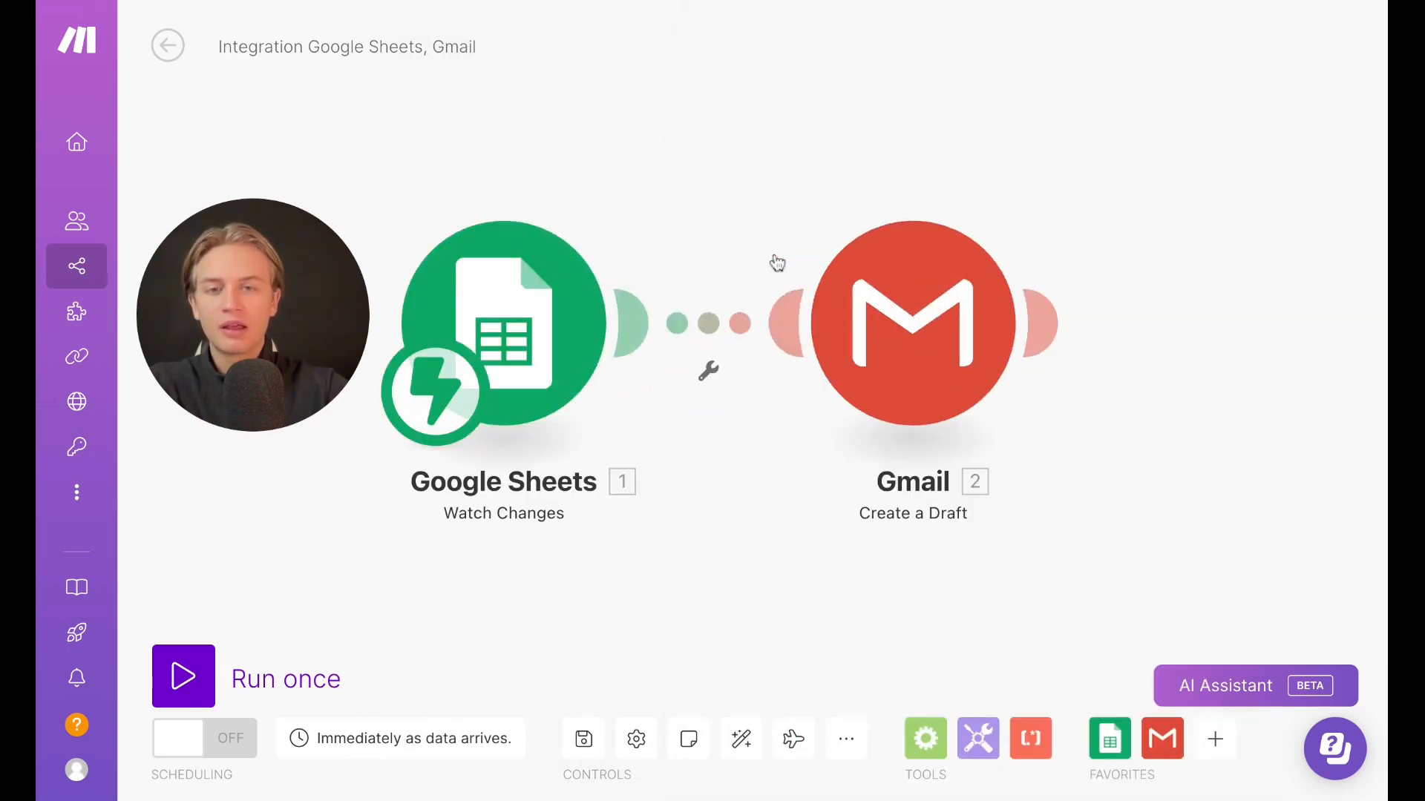
Delete the Google Sheets Watch Changes trigger and the Gmail Create a Draft module from the scenario
right_click(524, 332)
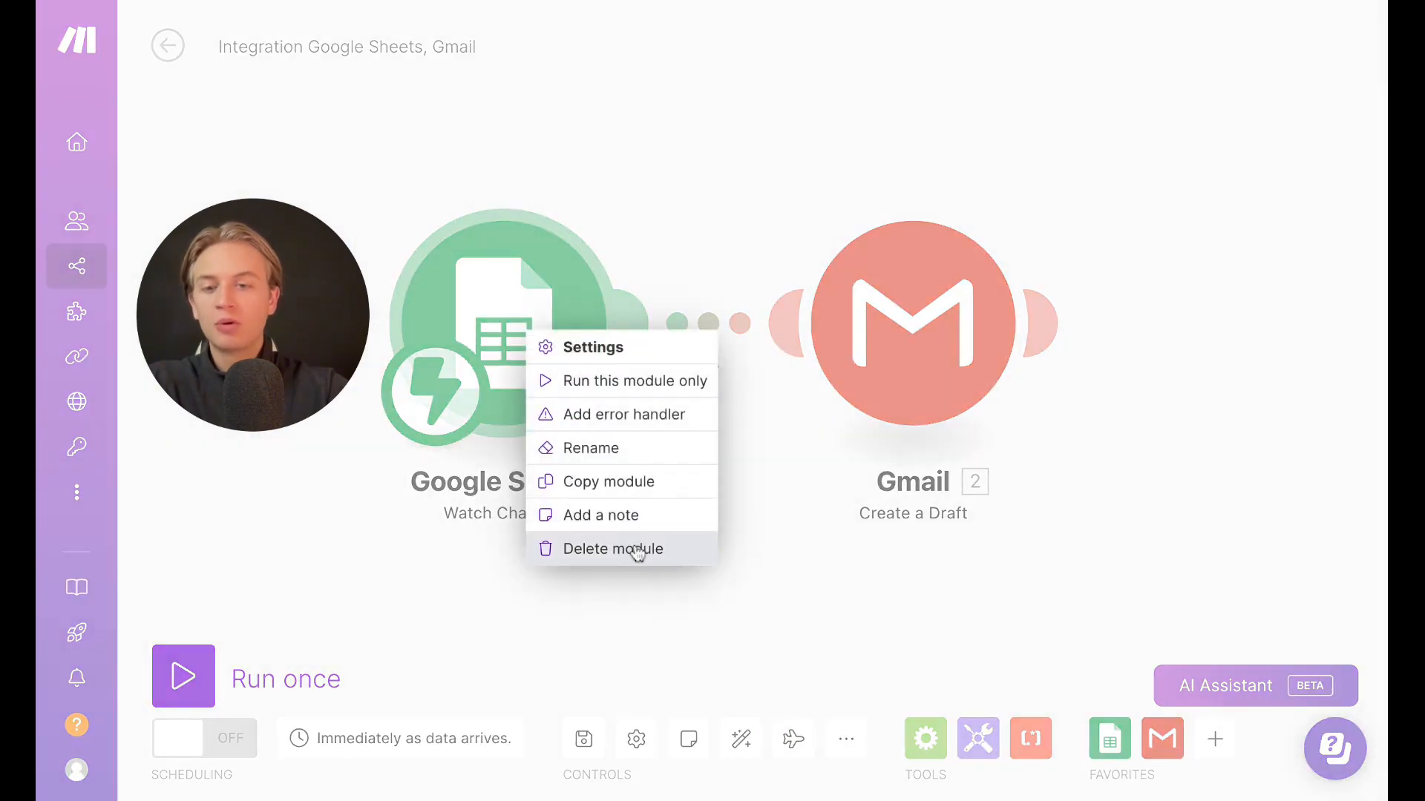
left_click(637, 553)
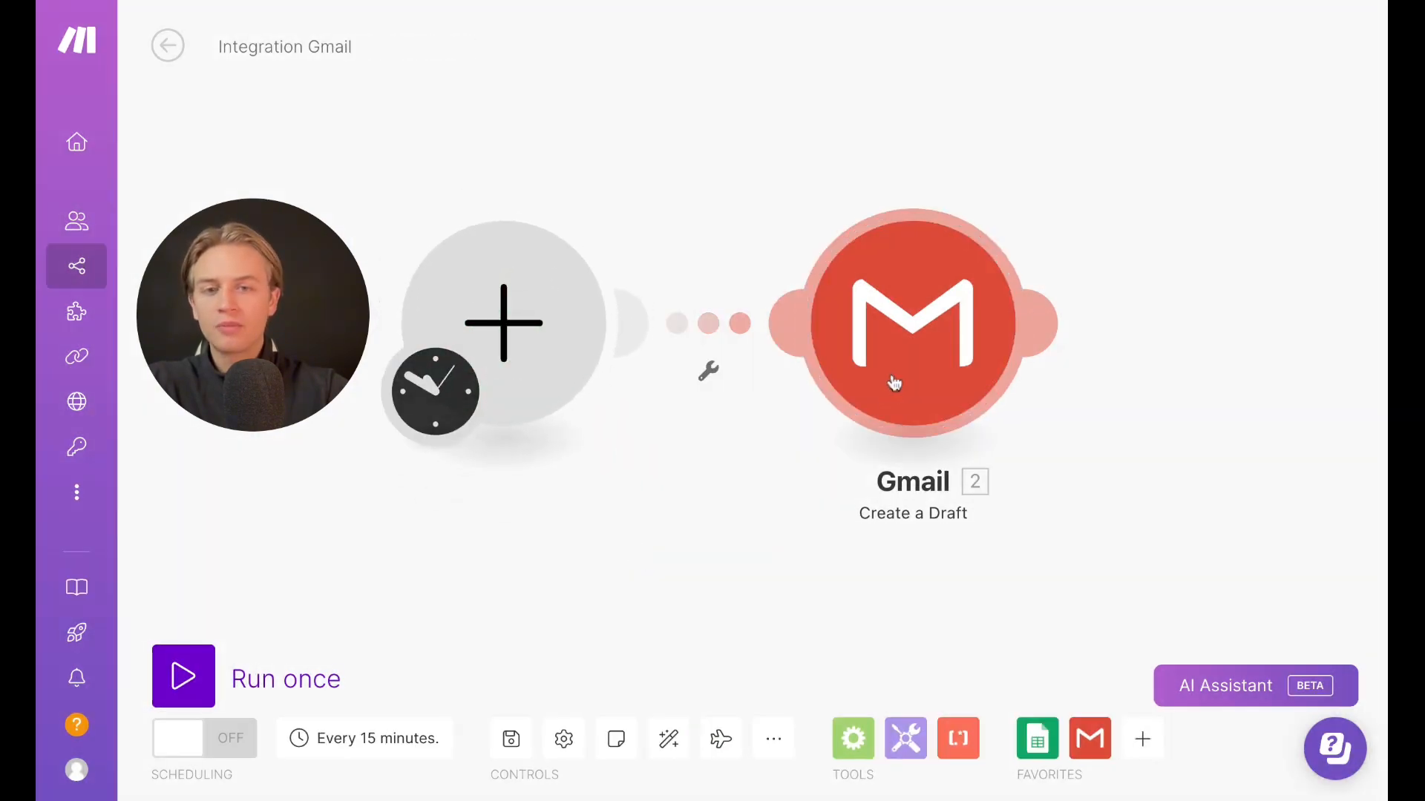
right_click(893, 382)
left_click(920, 631)
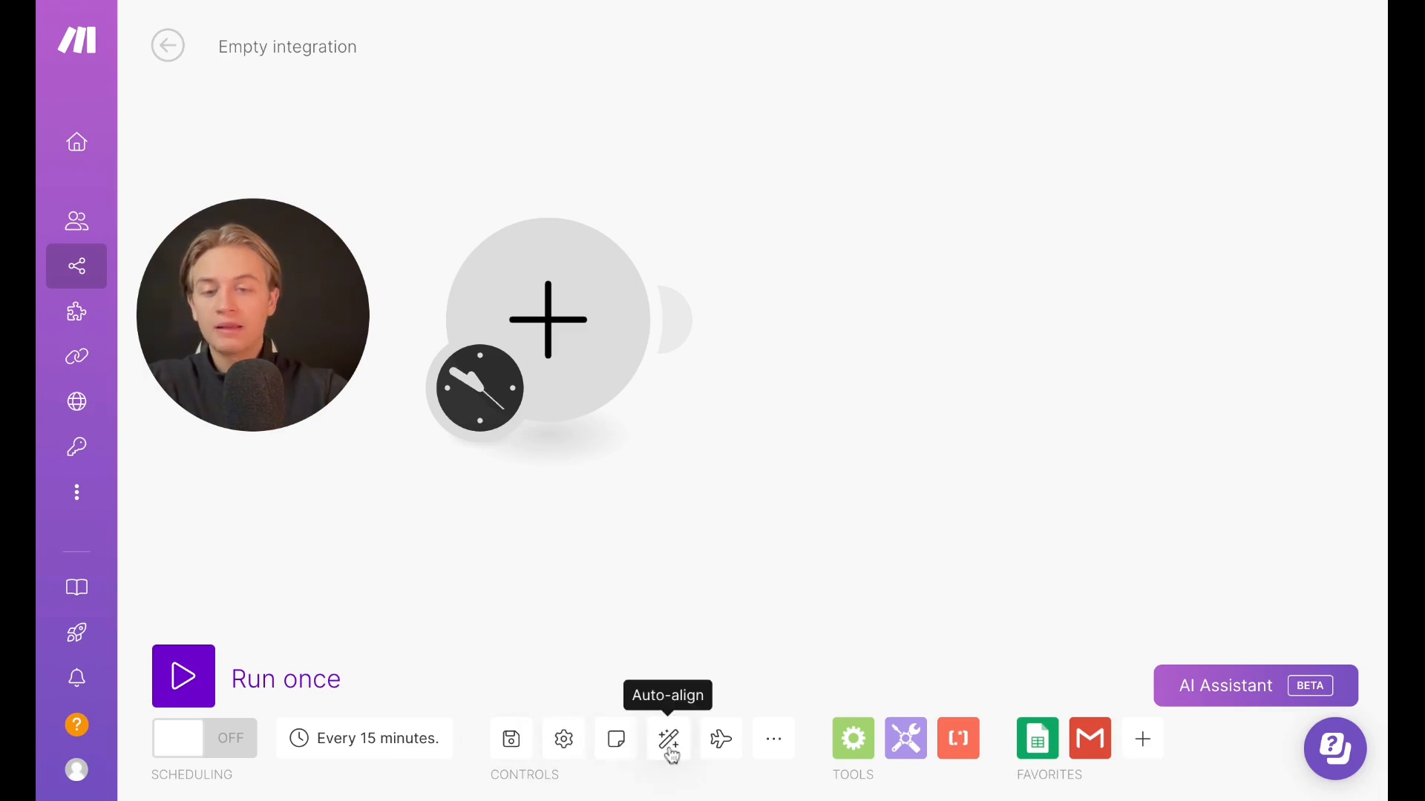
Add a Google Sheets Update a Row module after the empty trigger slot
left_click(675, 321)
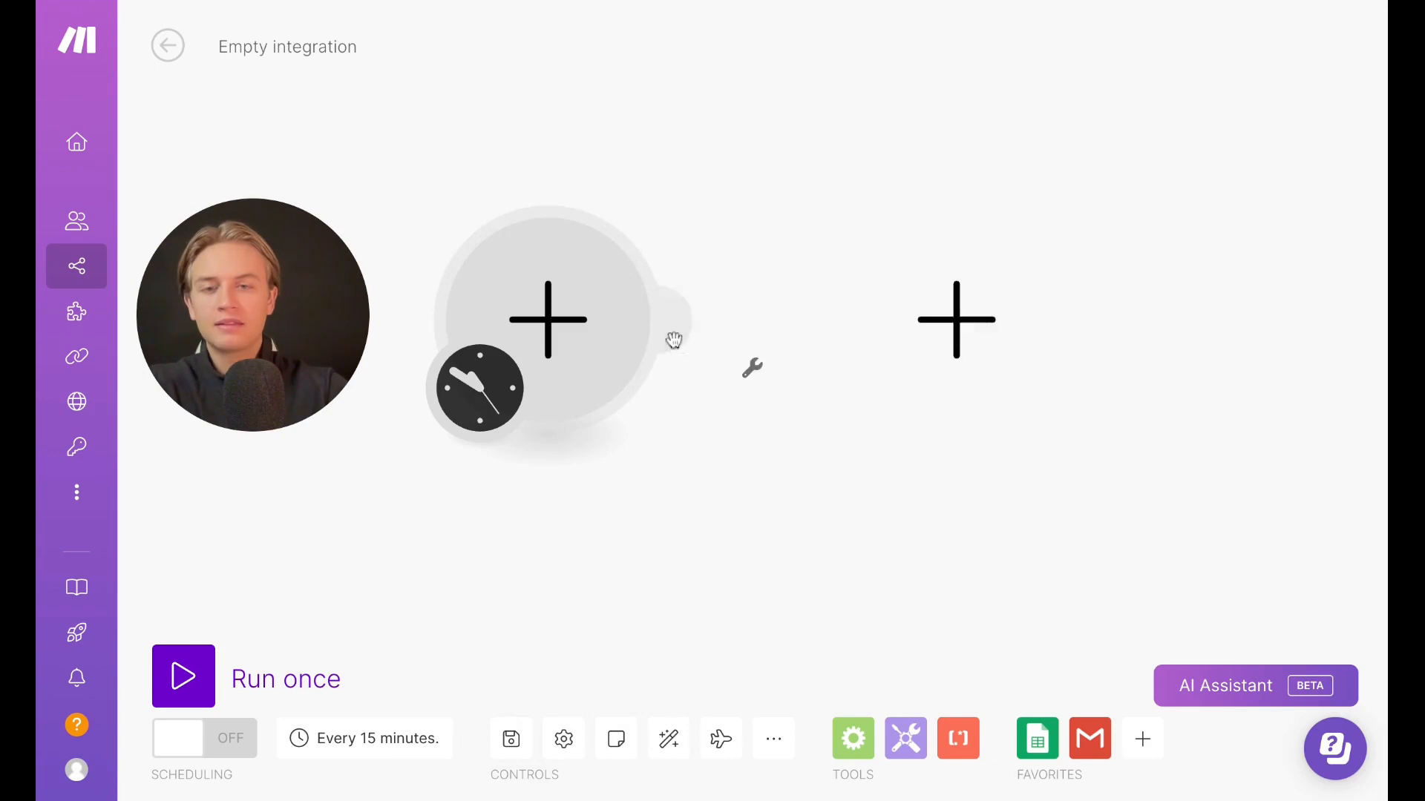
left_click(520, 252)
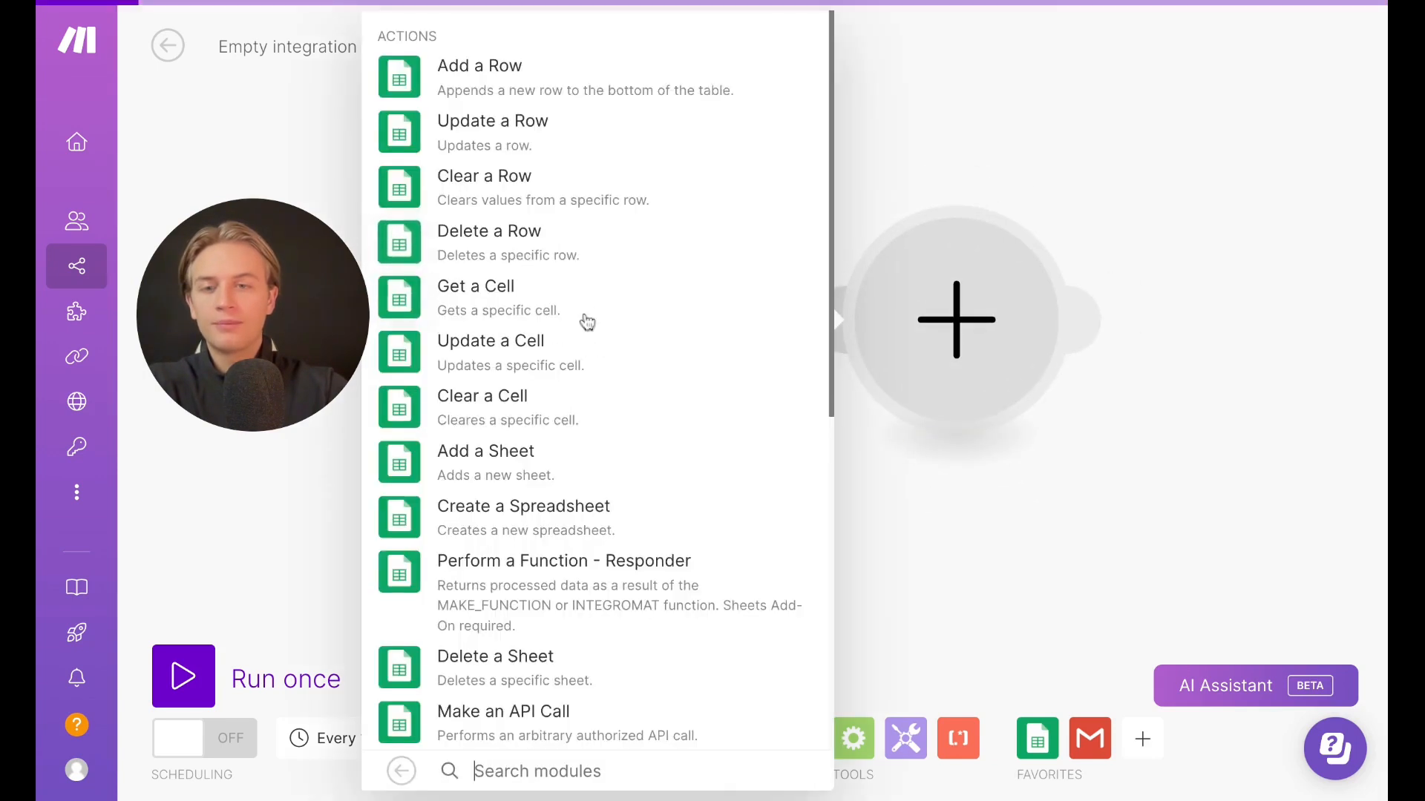
left_click(520, 141)
left_click(807, 89)
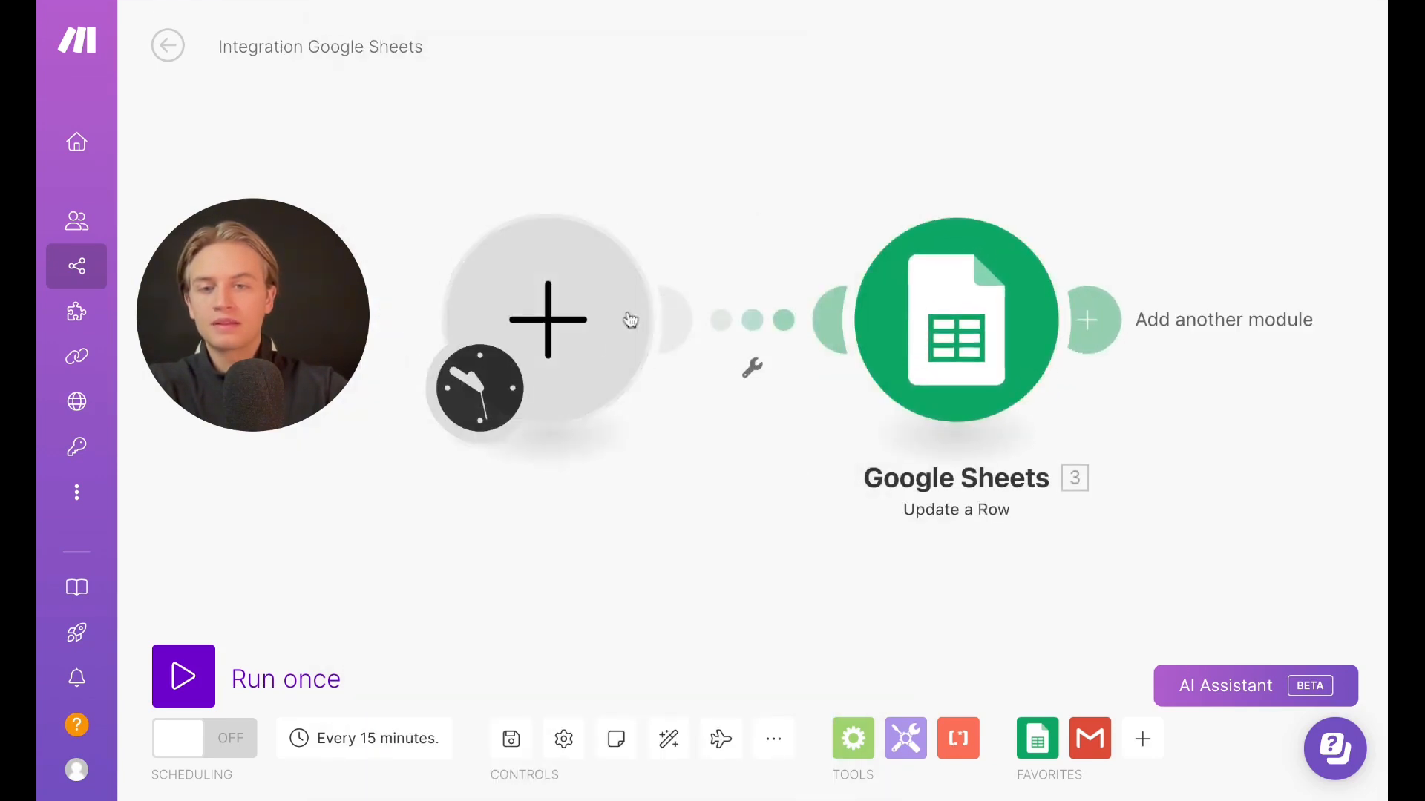
Place a Gmail Create a Draft module in the first slot before the Google Sheets module
left_click(627, 321)
left_click(742, 294)
left_click(816, 237)
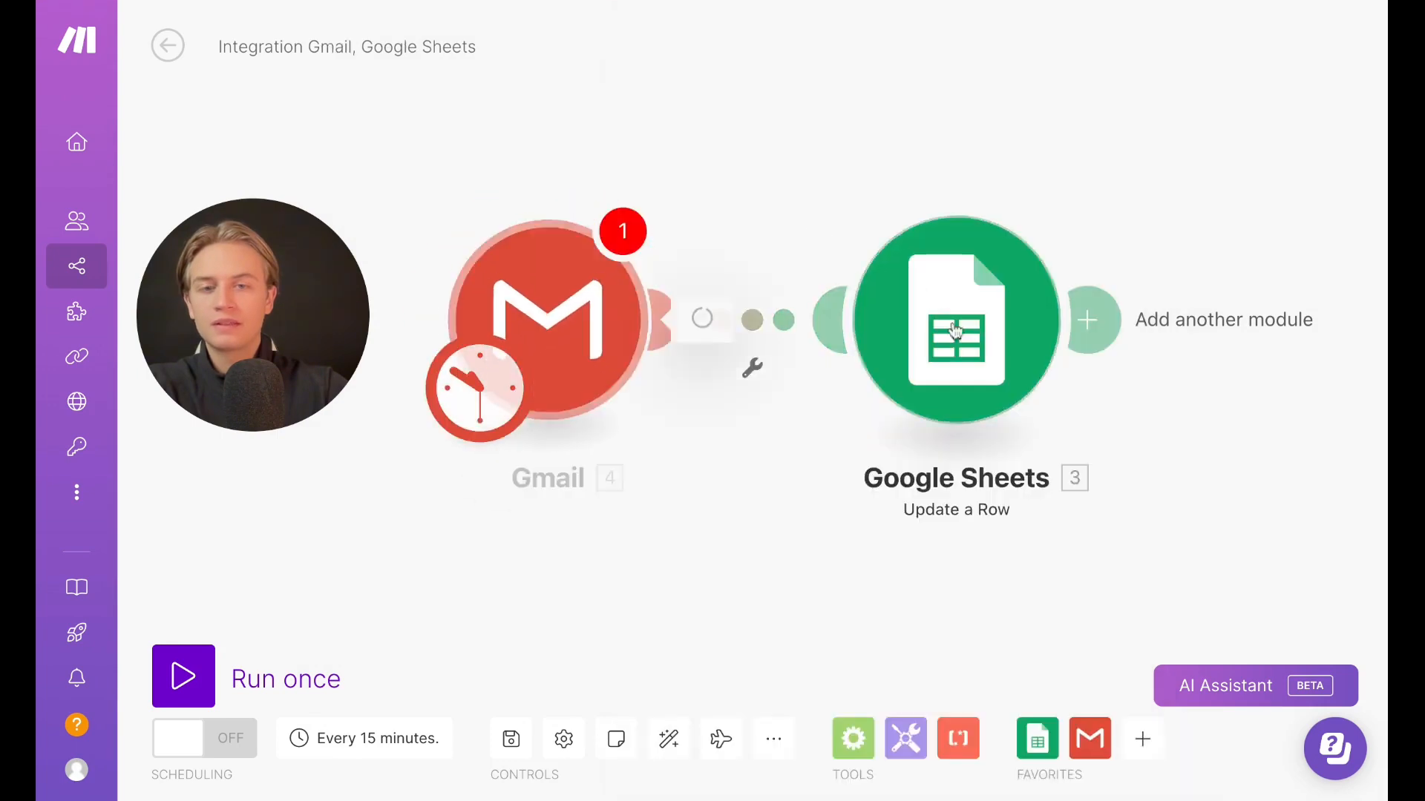
Auto-align the two modules on the canvas and run Explain flow
left_click(1119, 37)
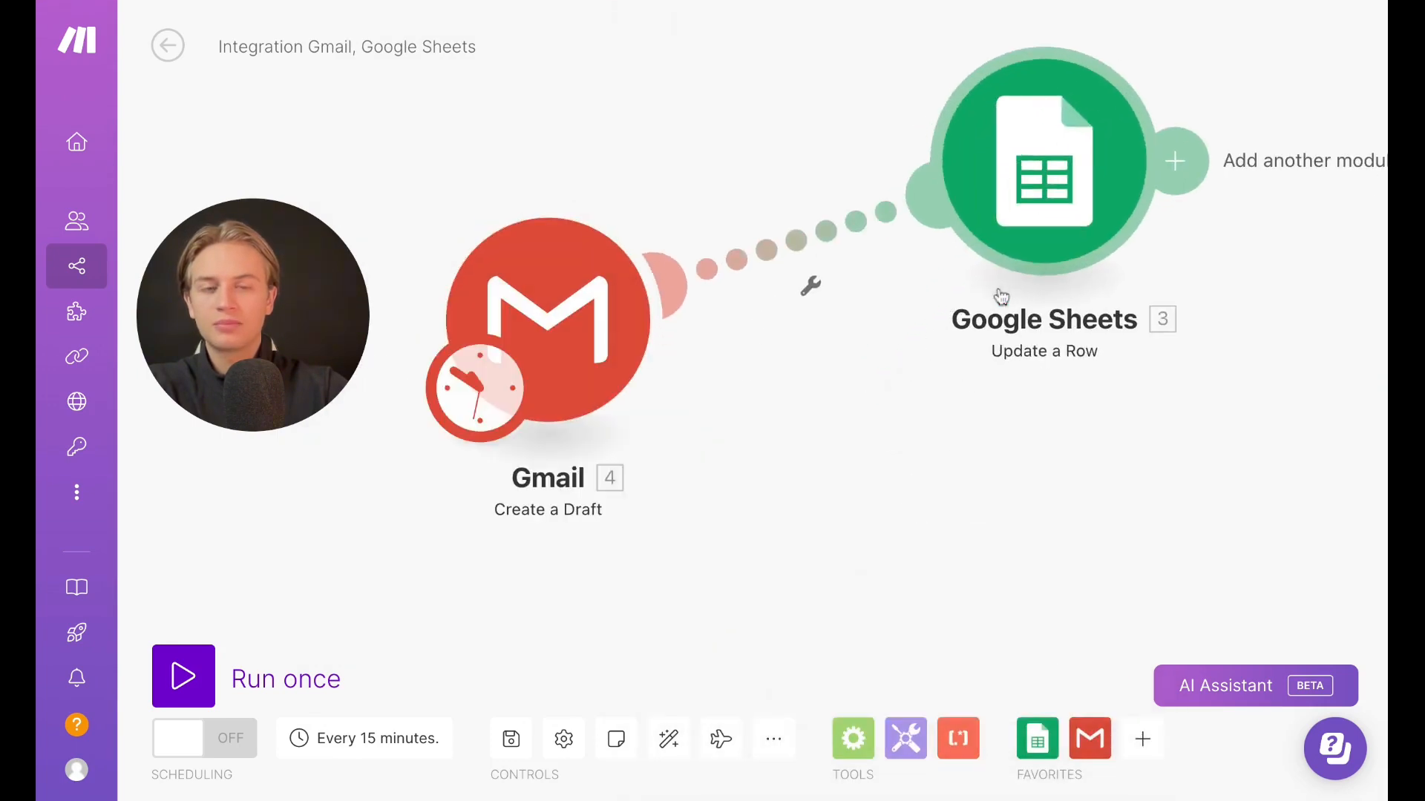
left_click(672, 743)
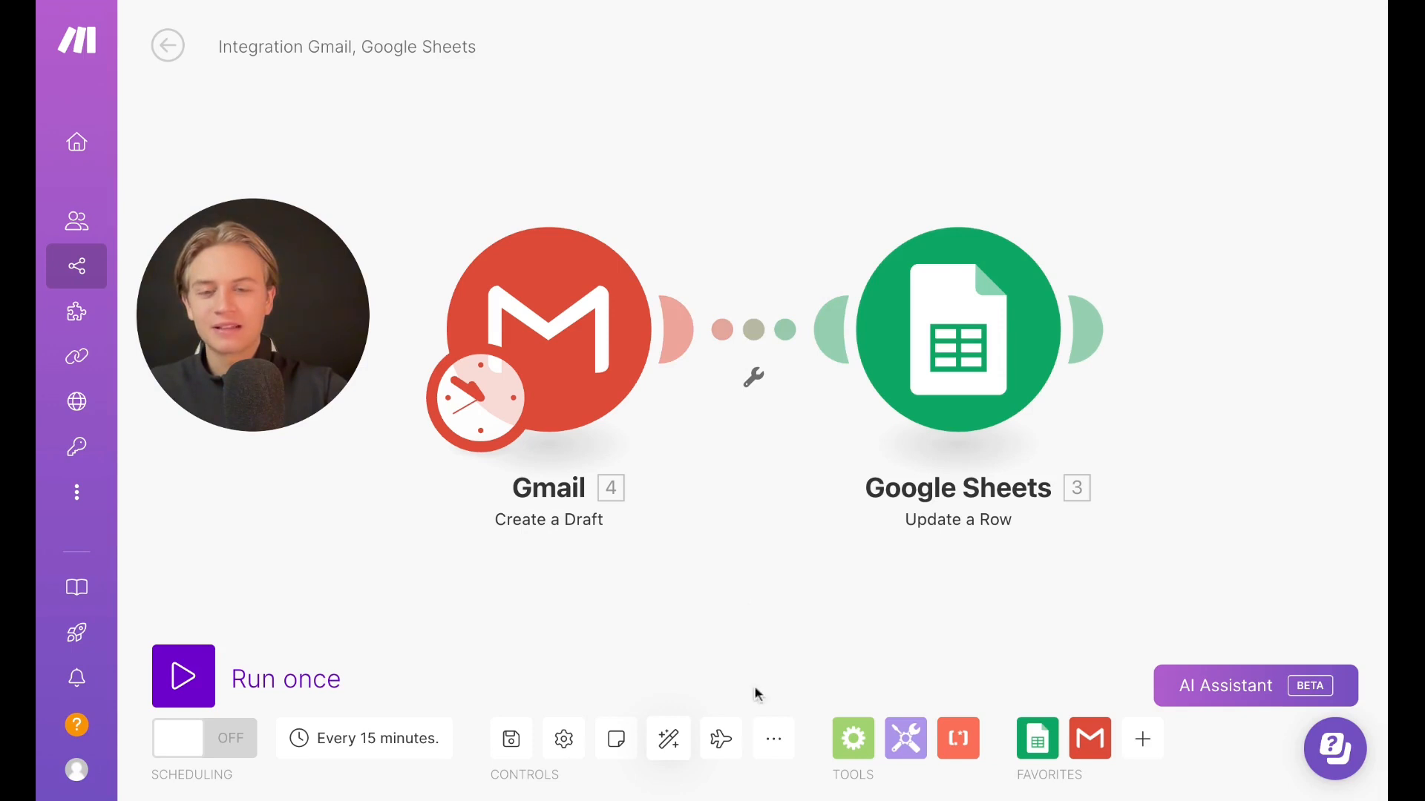
left_click(720, 742)
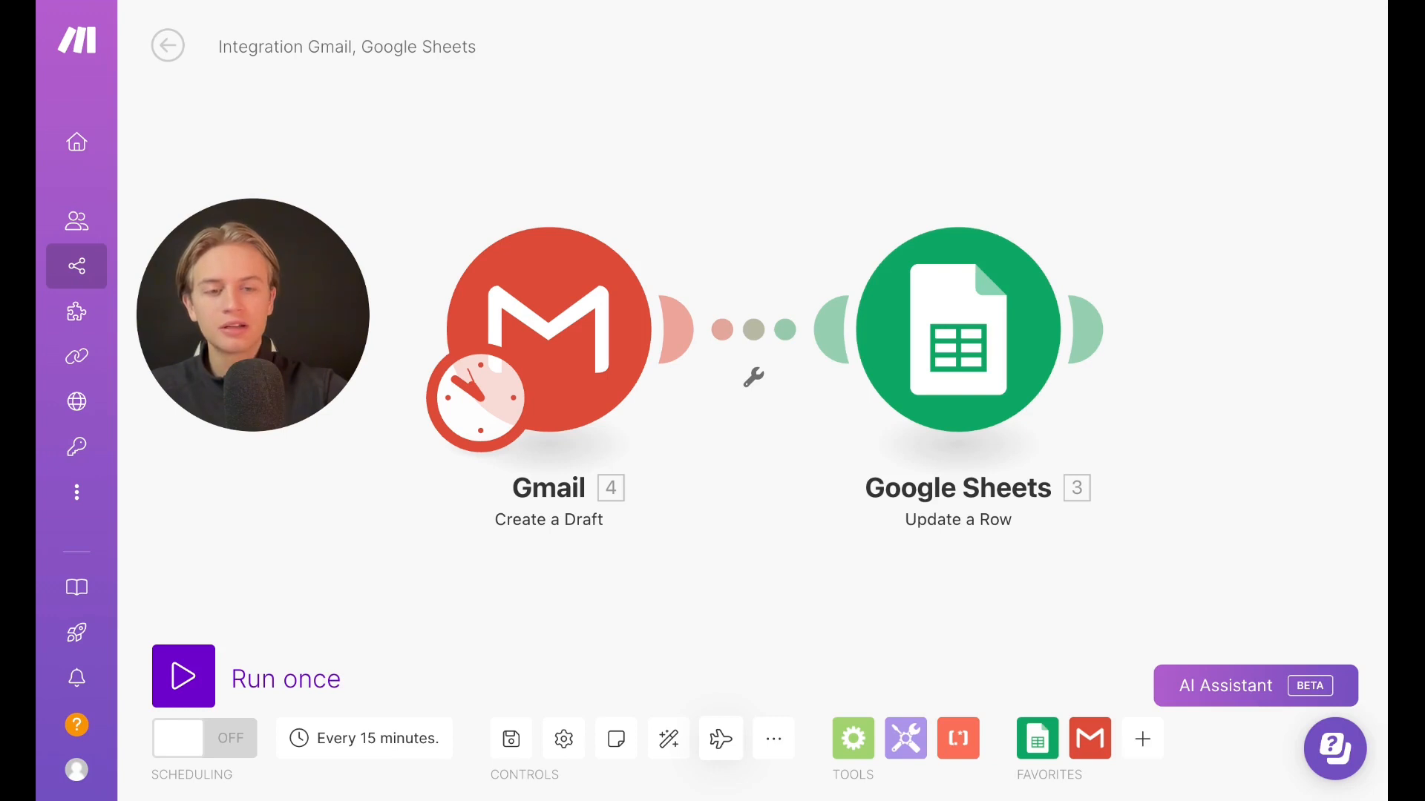
Ask the AI Assistant to build its example scenario: log received emails to a Google Sheet, summarize with ChatGPT, send to Slack
left_click(1247, 685)
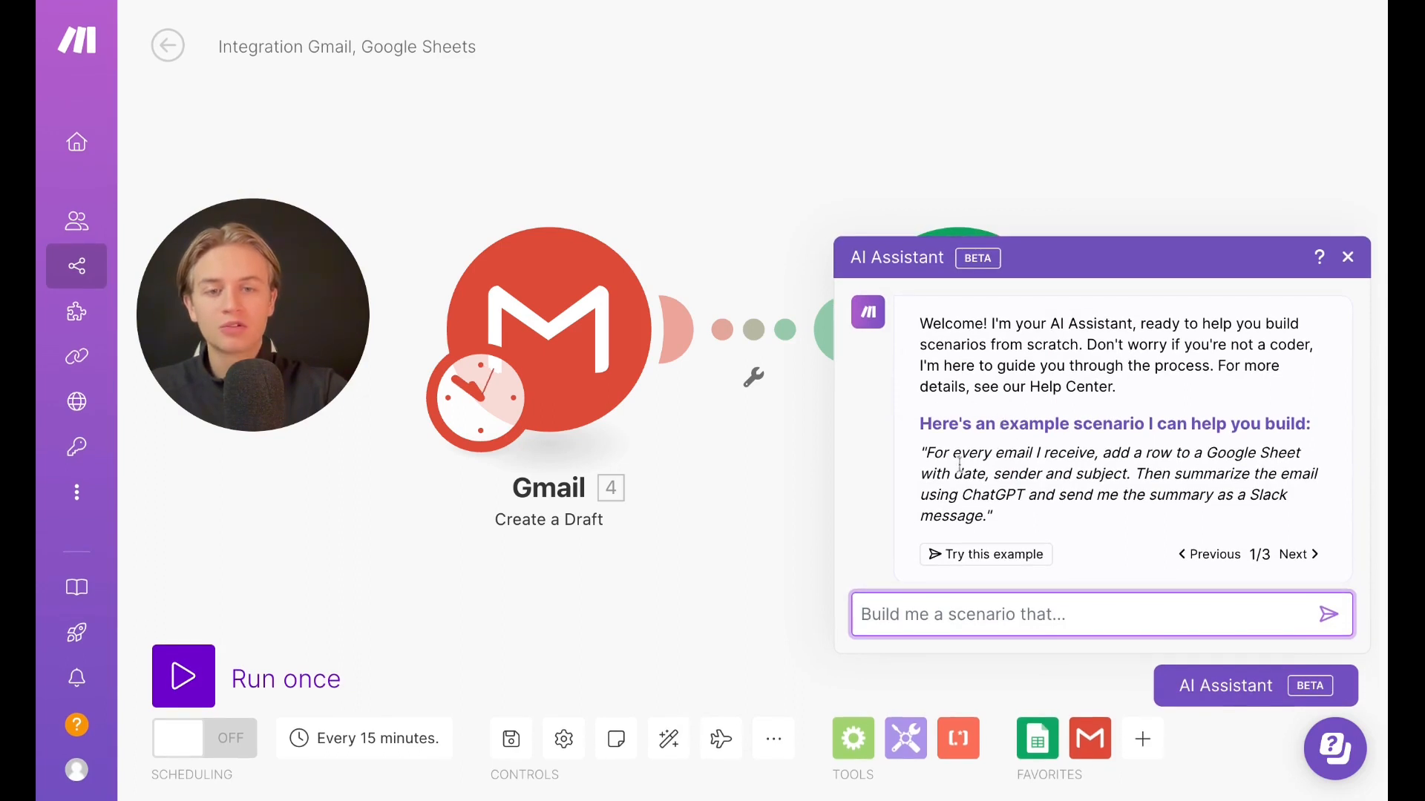
triple_click(927, 450)
key("ctrl+c")
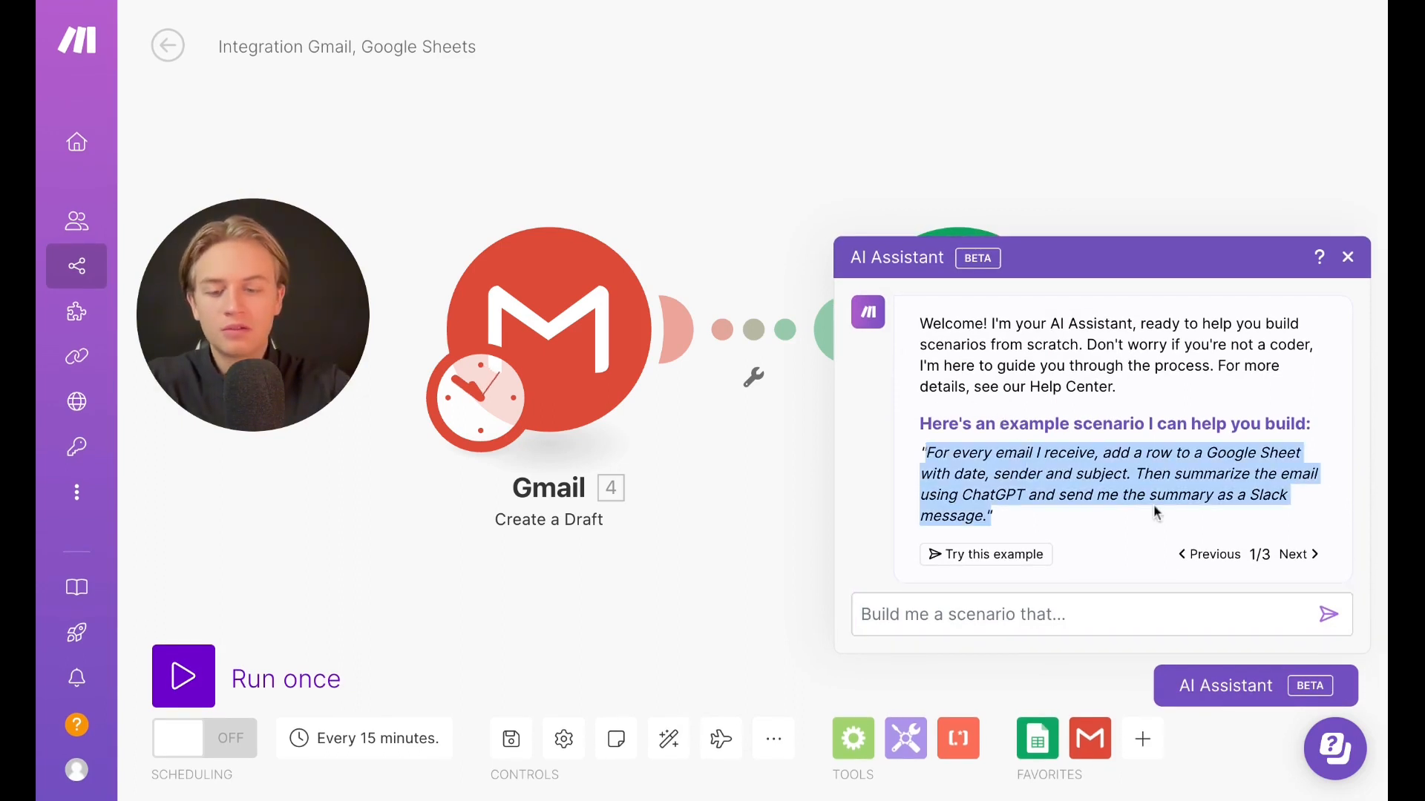
left_click(959, 608)
key("ctrl+v")
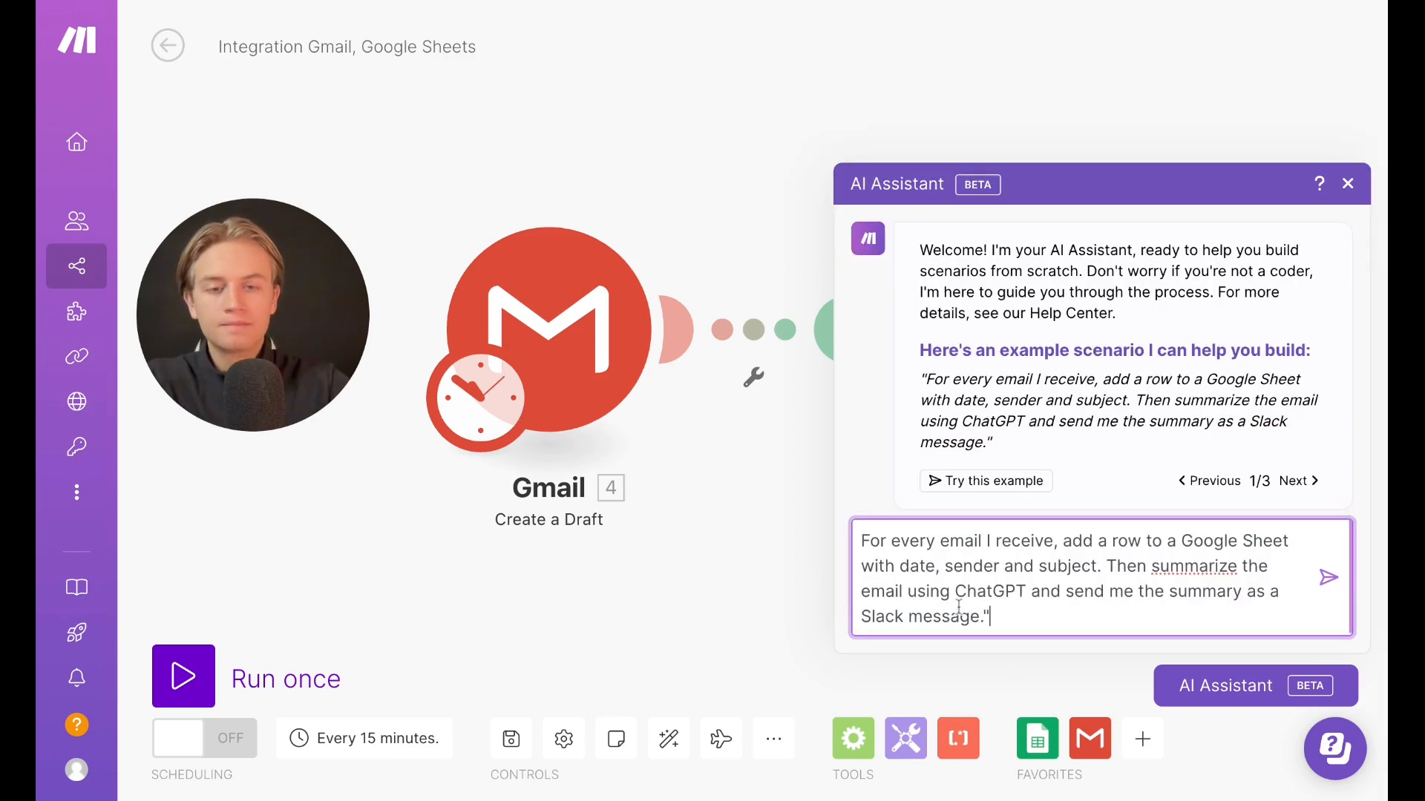
key("Return")
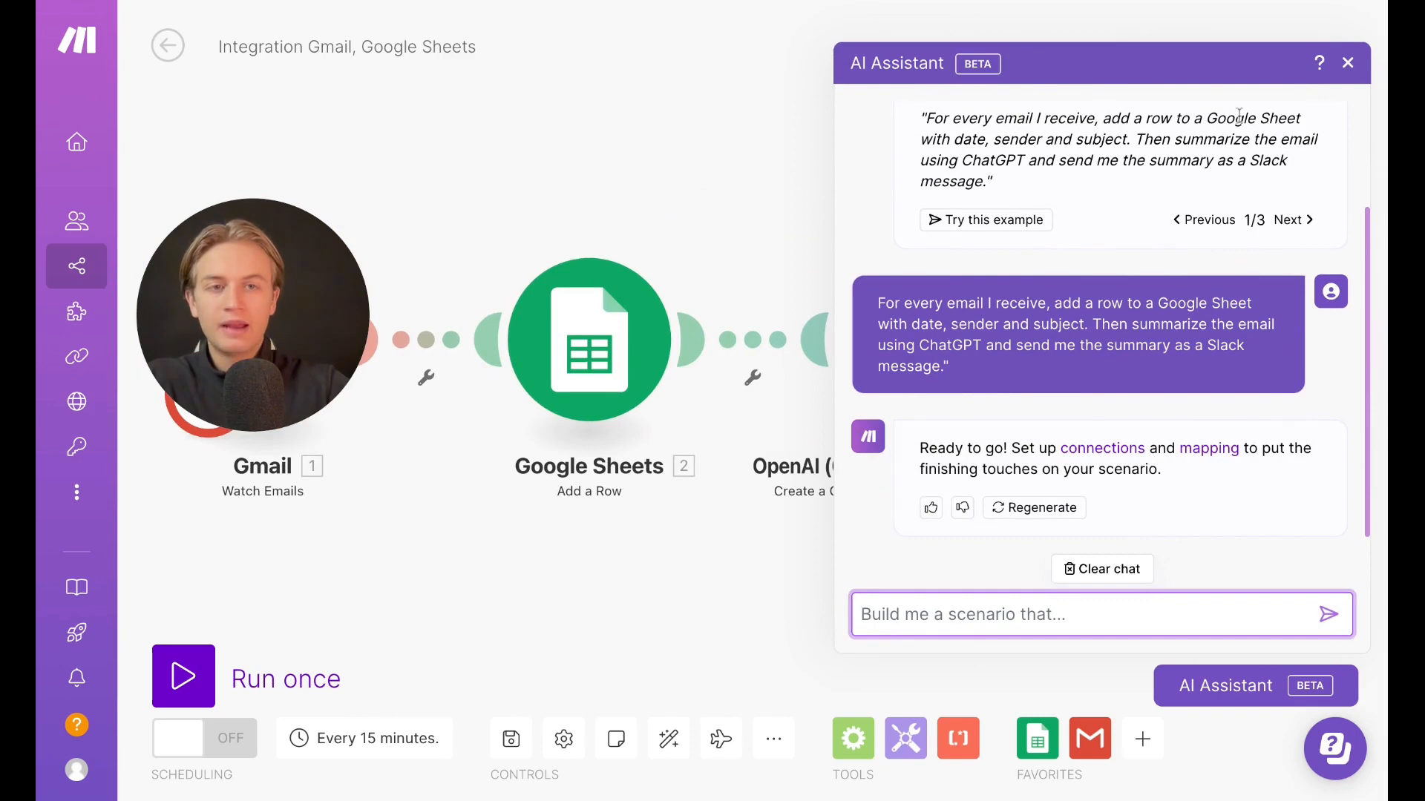
Close the assistant and examine the generated Gmail, Google Sheets, OpenAI and Slack modules
left_click(1349, 63)
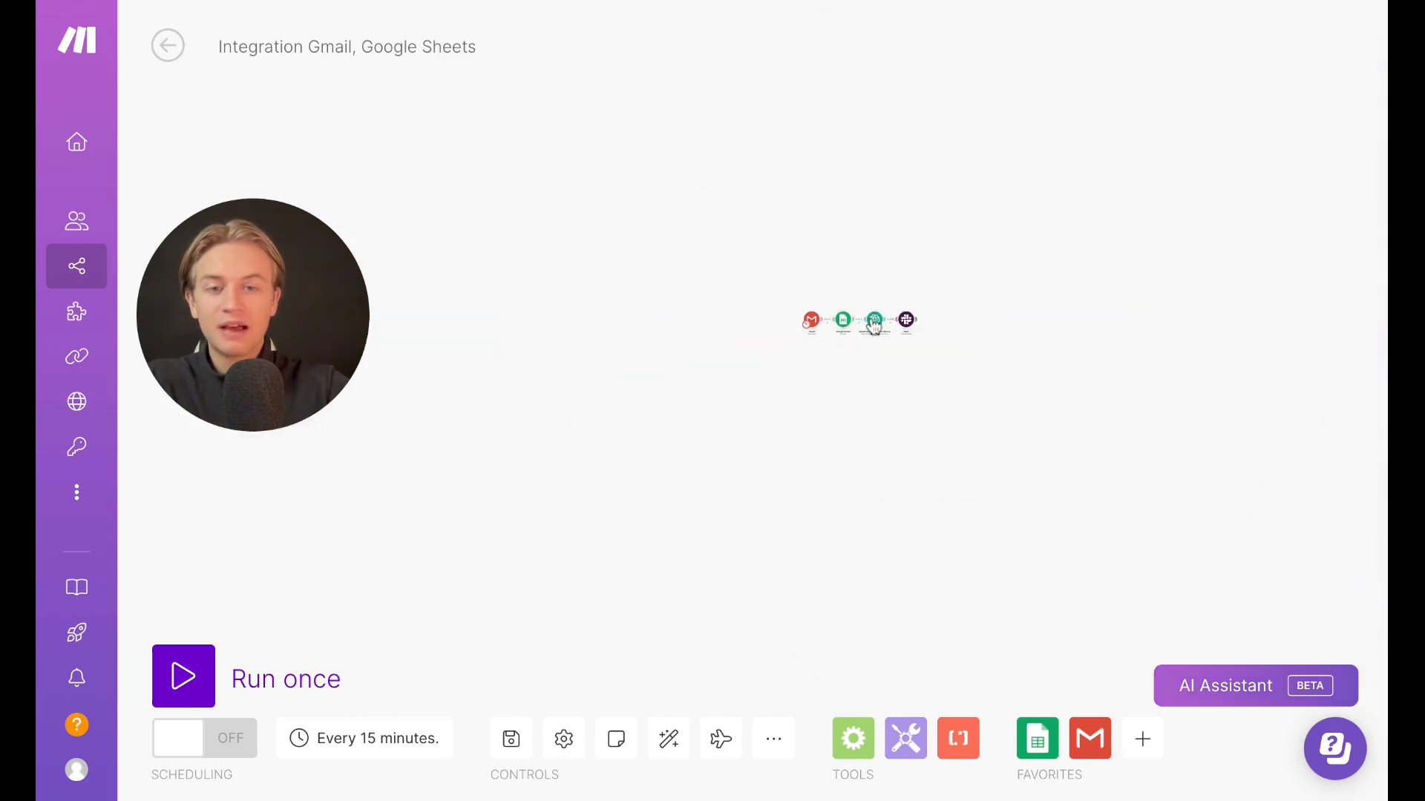
scroll(872, 325, "down", 10)
scroll(872, 325, "up", 10)
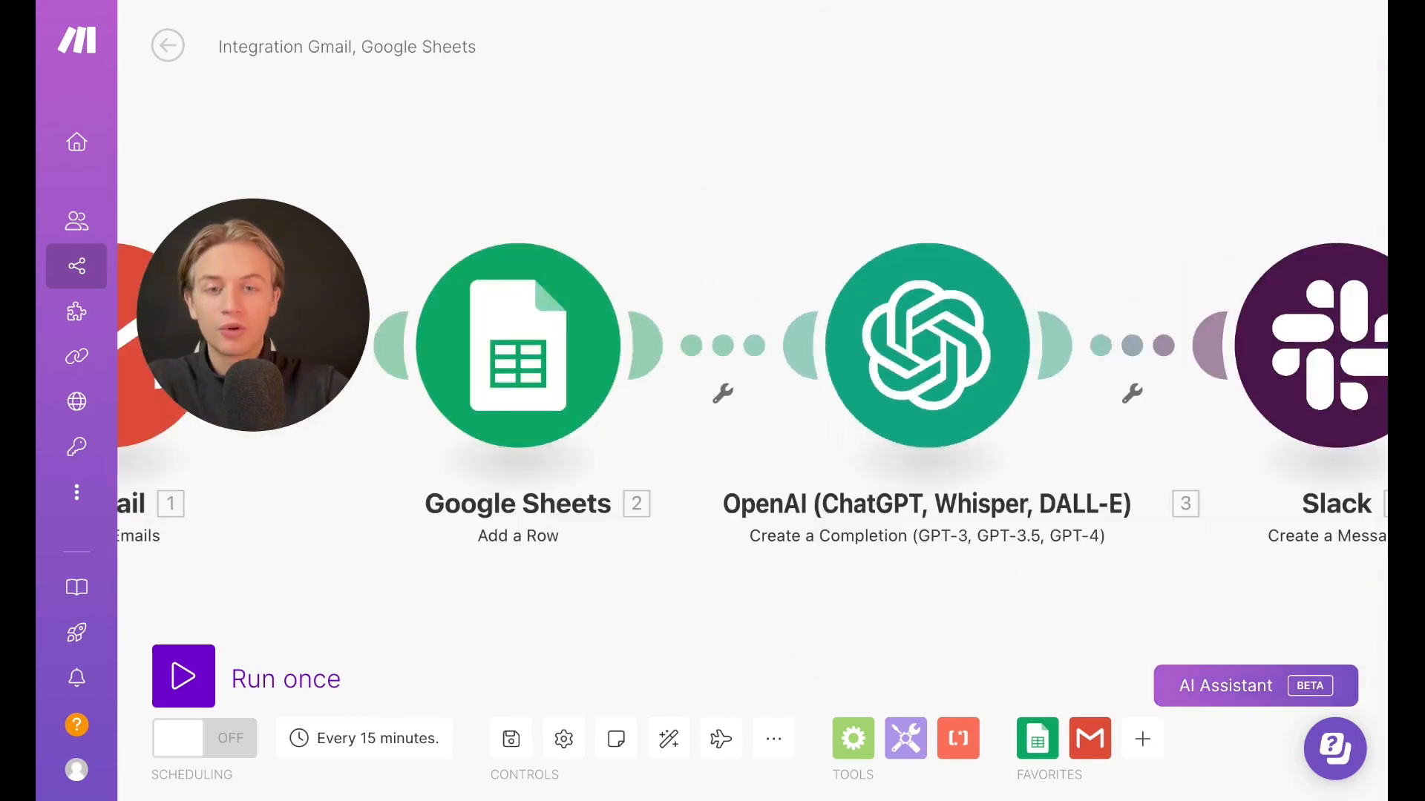
scroll(801, 171, "left", 4)
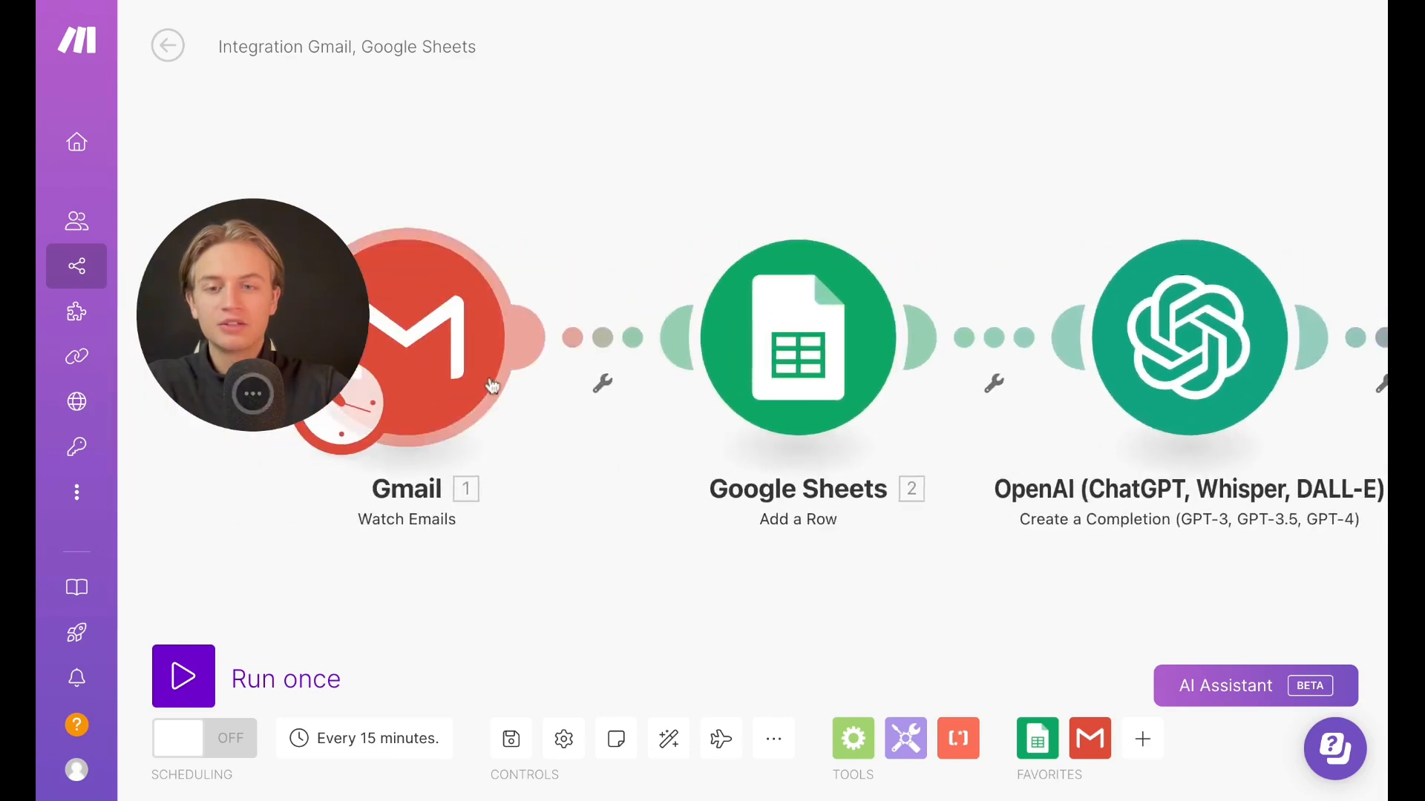
scroll(935, 334, "right", 4)
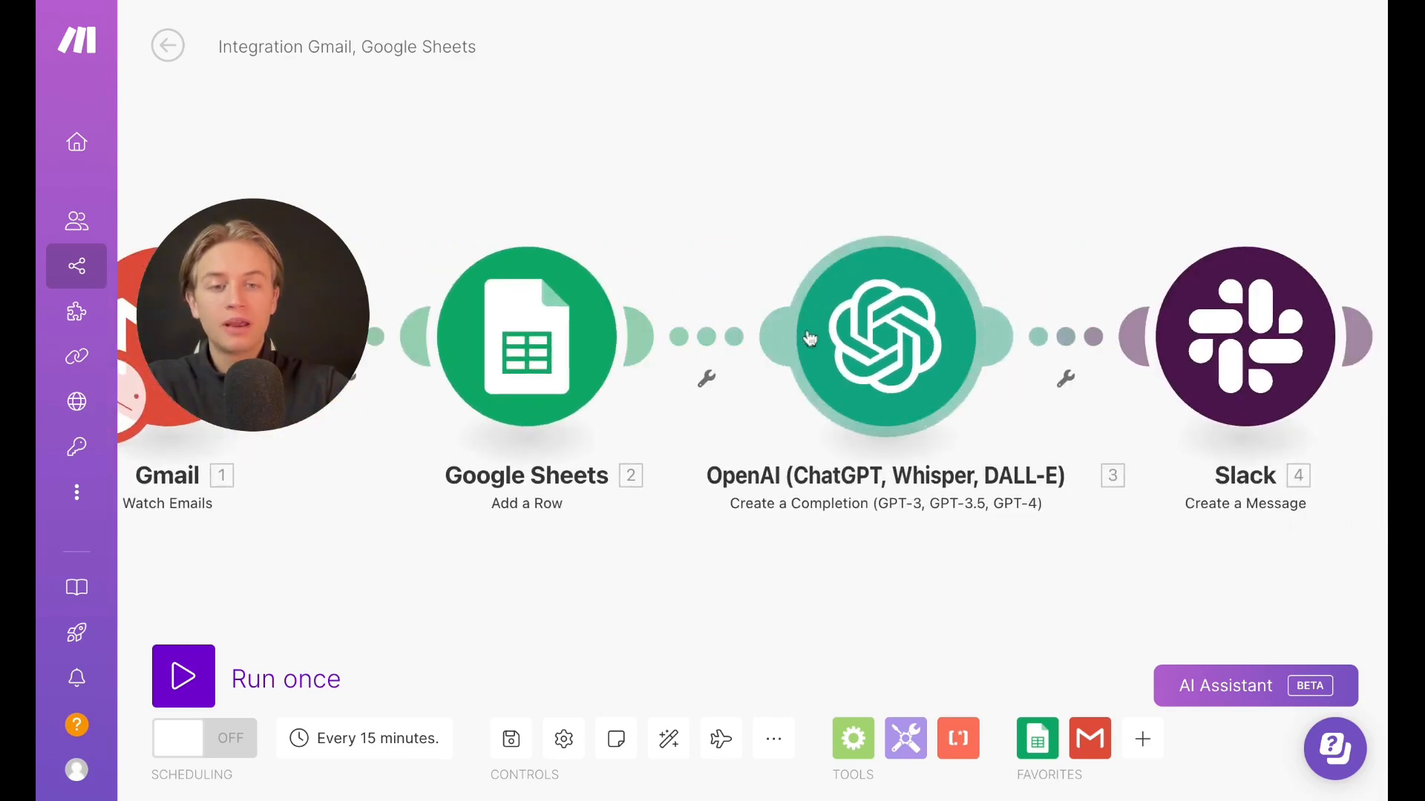
scroll(1095, 352, "left", 3)
scroll(1095, 352, "right", 5)
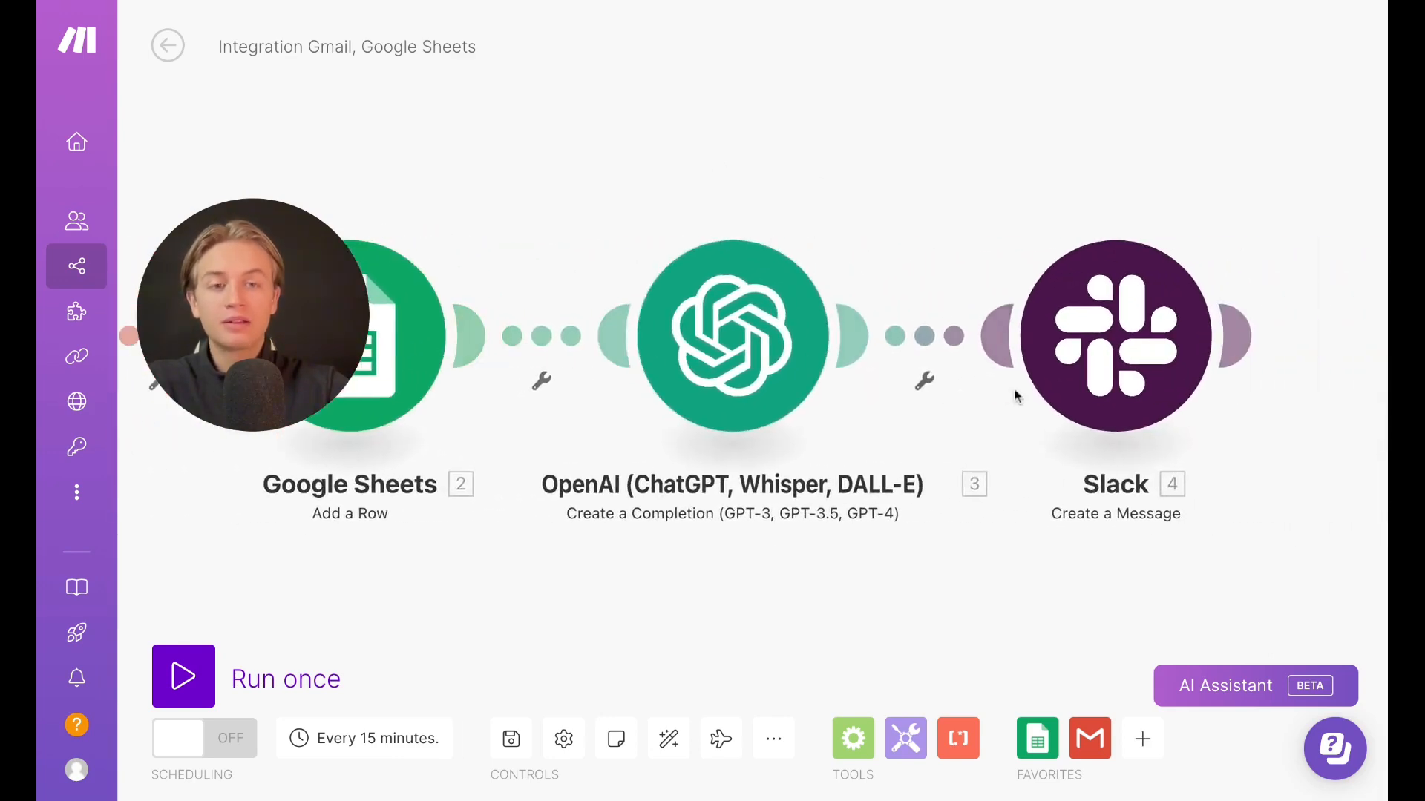
Delete the Slack, OpenAI and Google Sheets Add a Row modules from the generated scenario
right_click(1147, 366)
left_click(1218, 616)
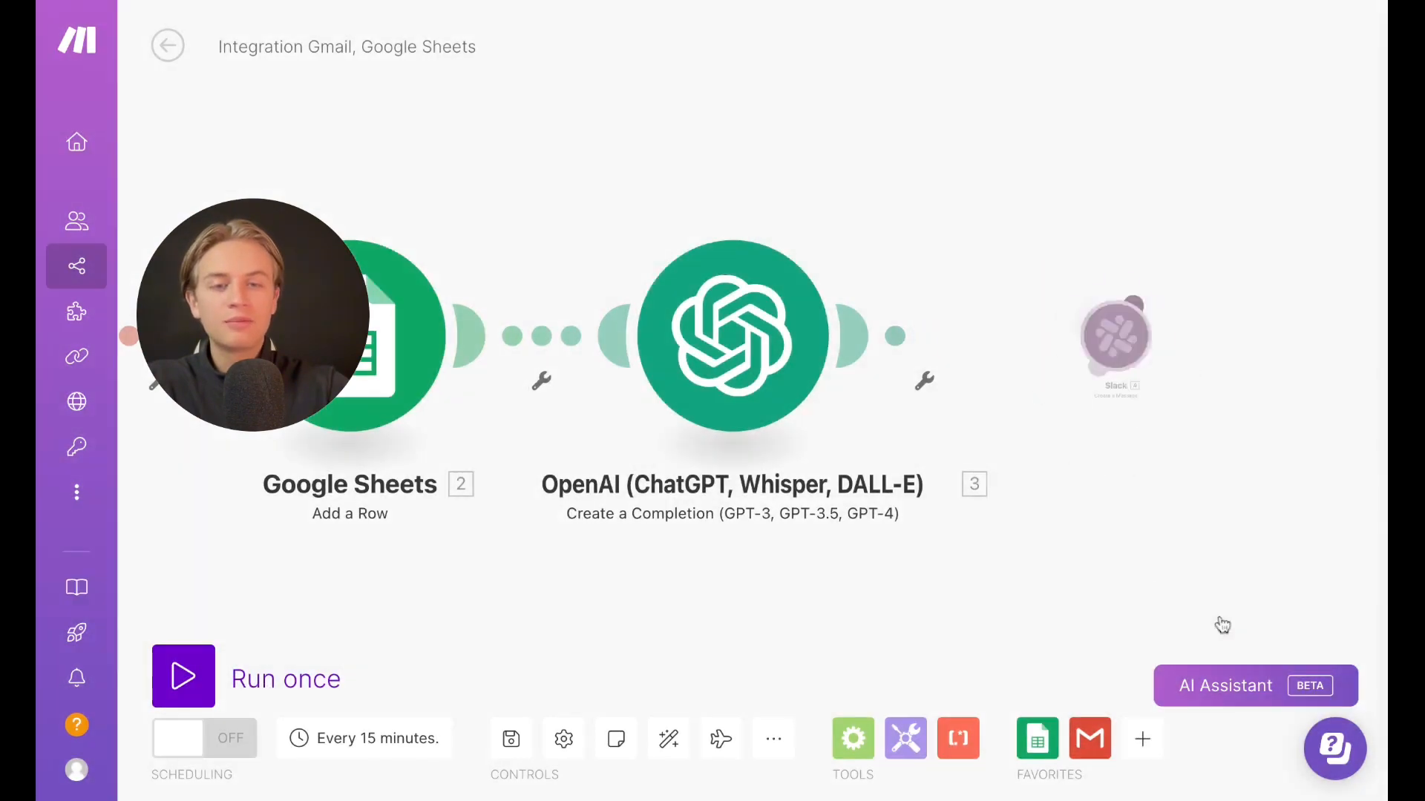
right_click(785, 362)
left_click(871, 608)
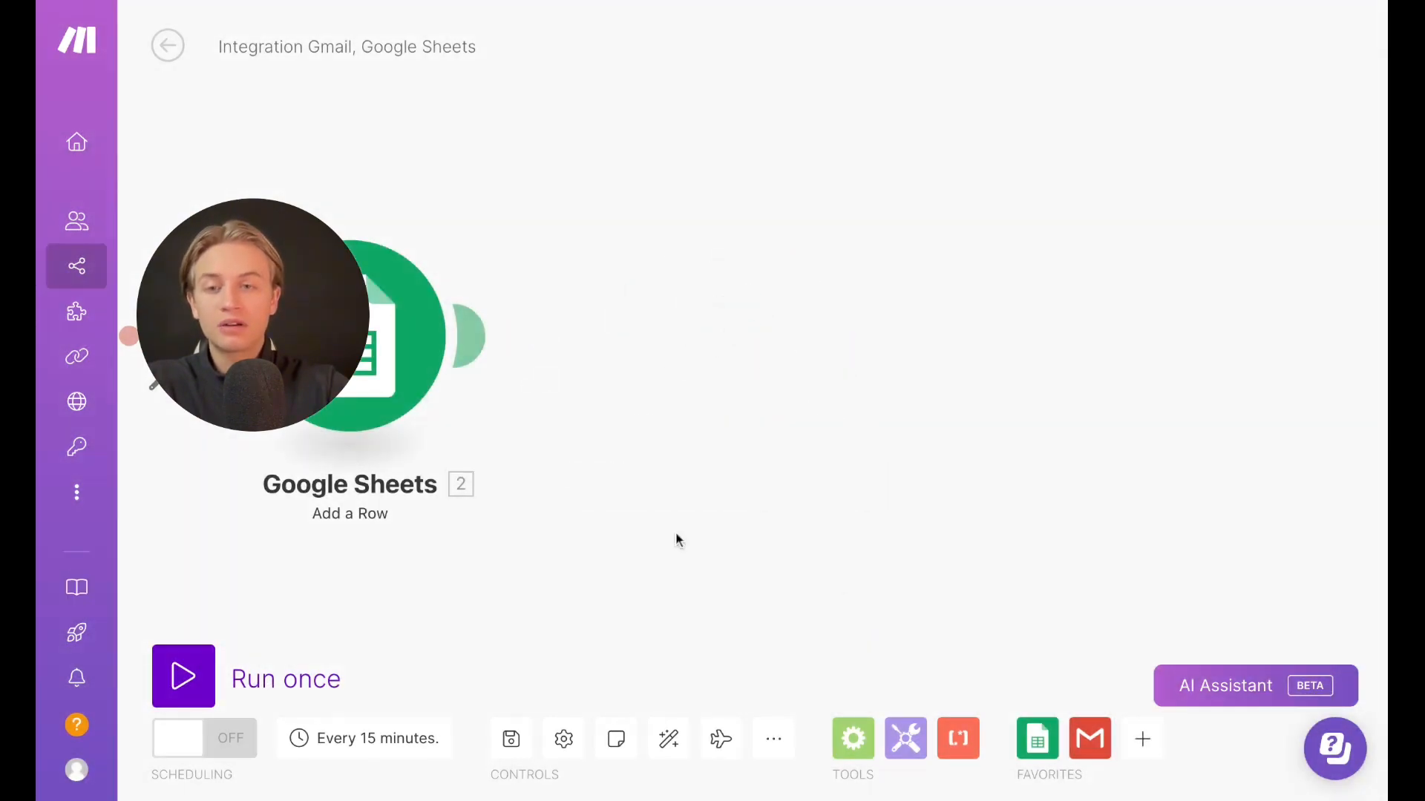
scroll(676, 531, "left", 5)
right_click(746, 373)
left_click(805, 619)
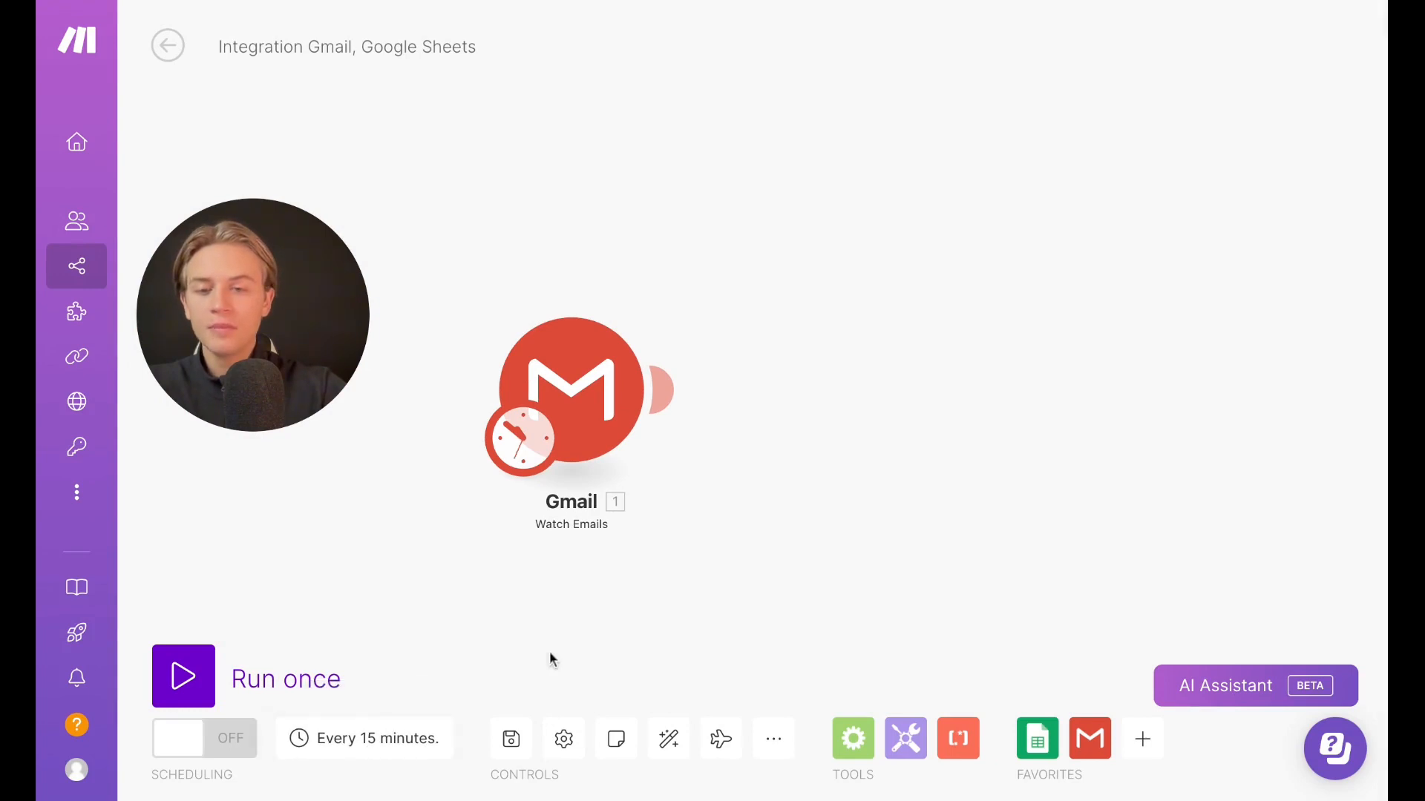
Open the schedule settings, try the Every day run option, and close the dialog without saving
left_click(392, 748)
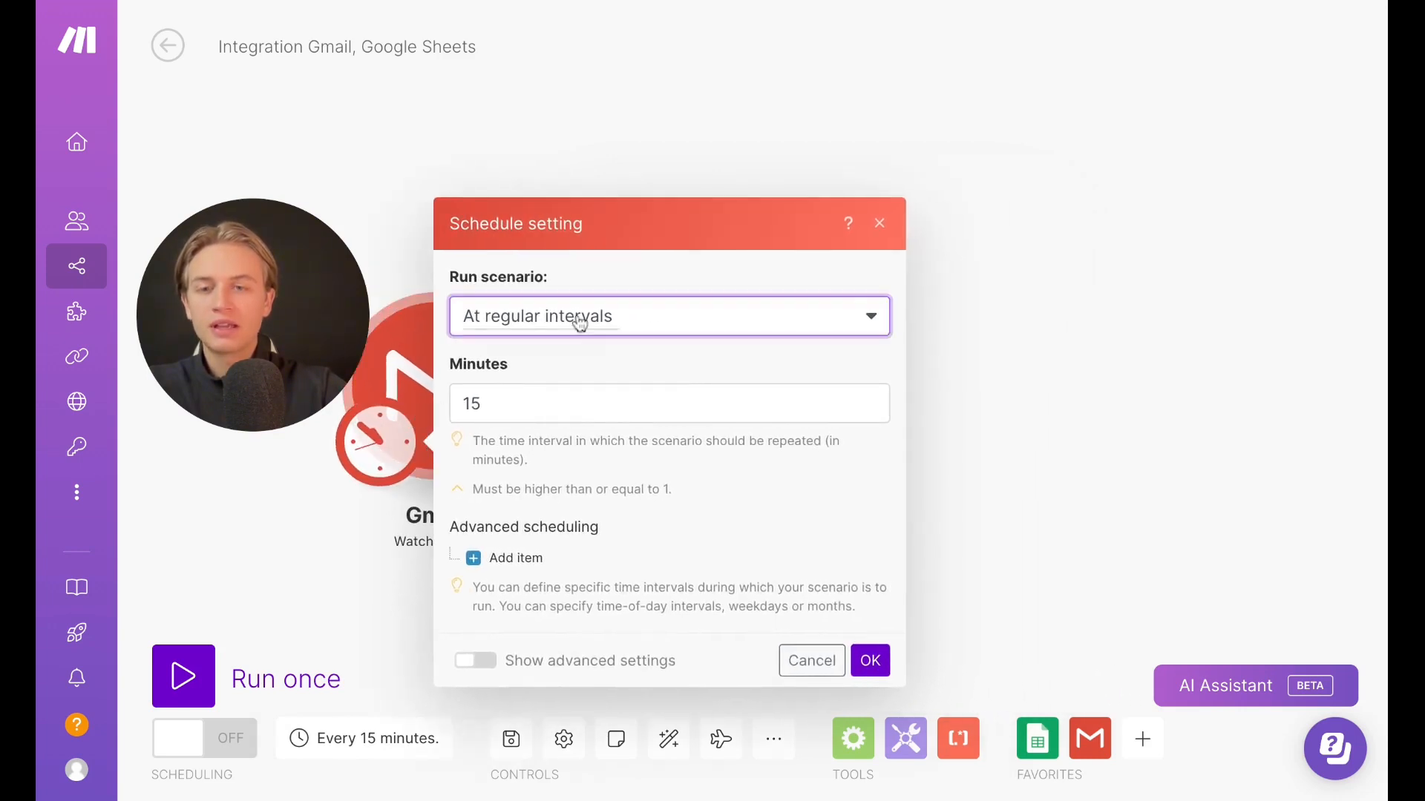
left_click(580, 323)
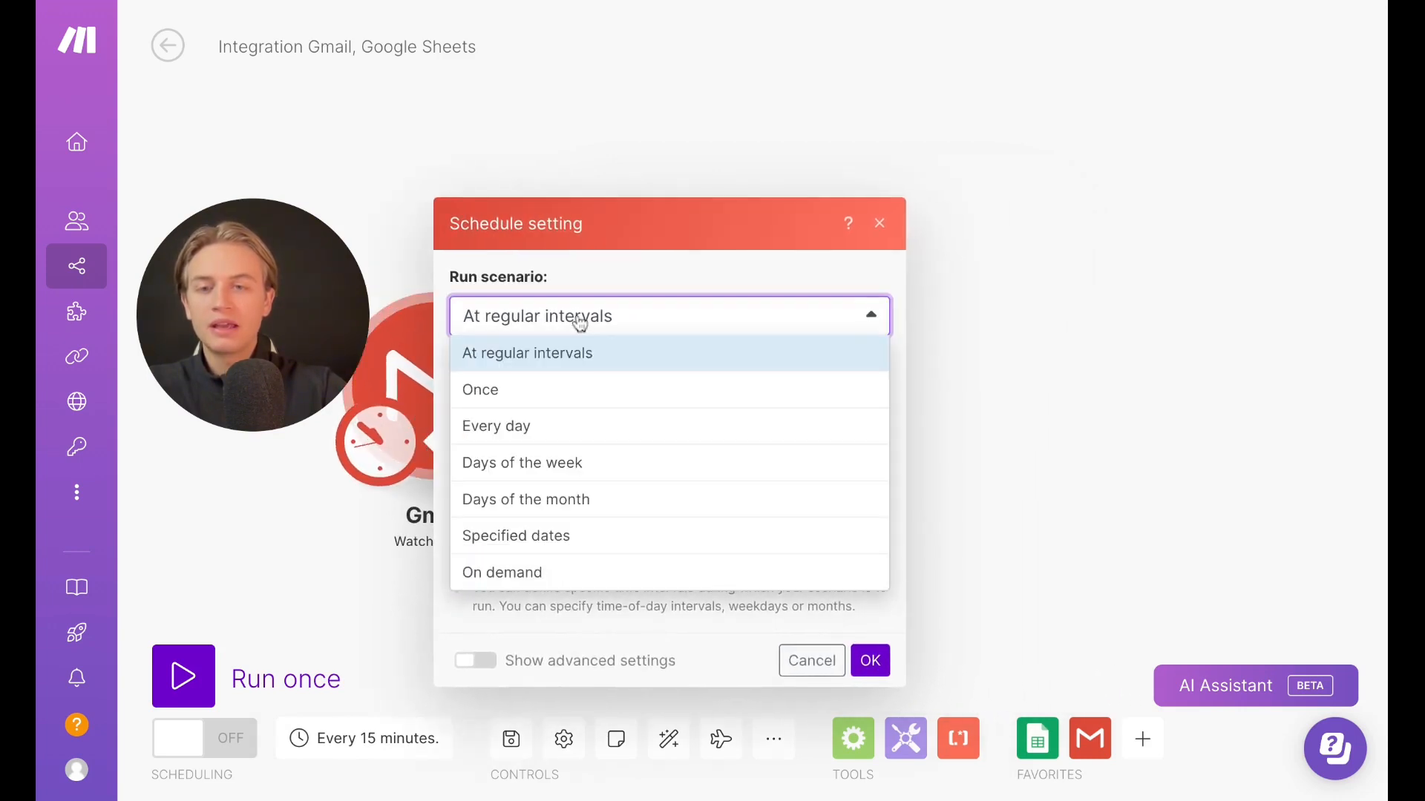
left_click(539, 443)
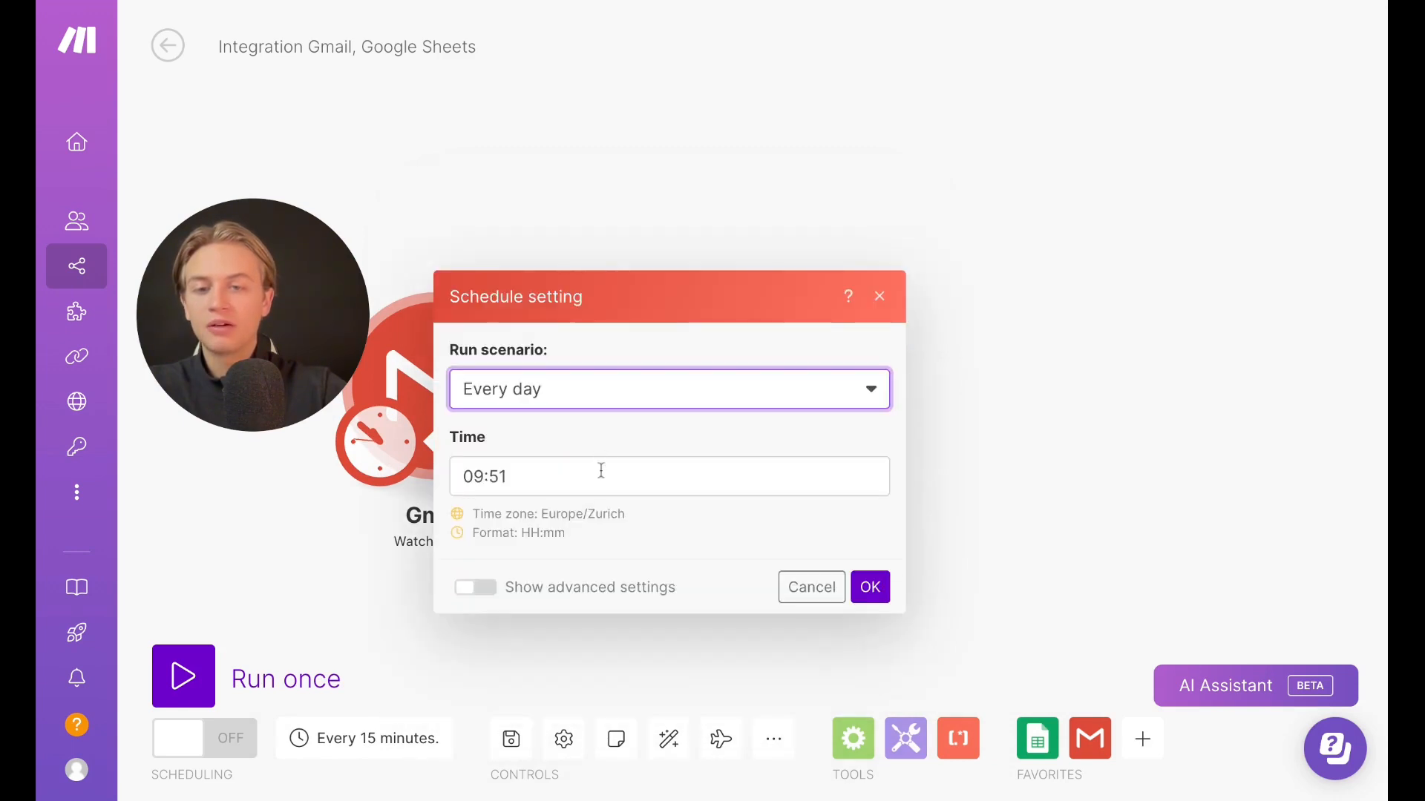
left_click(539, 394)
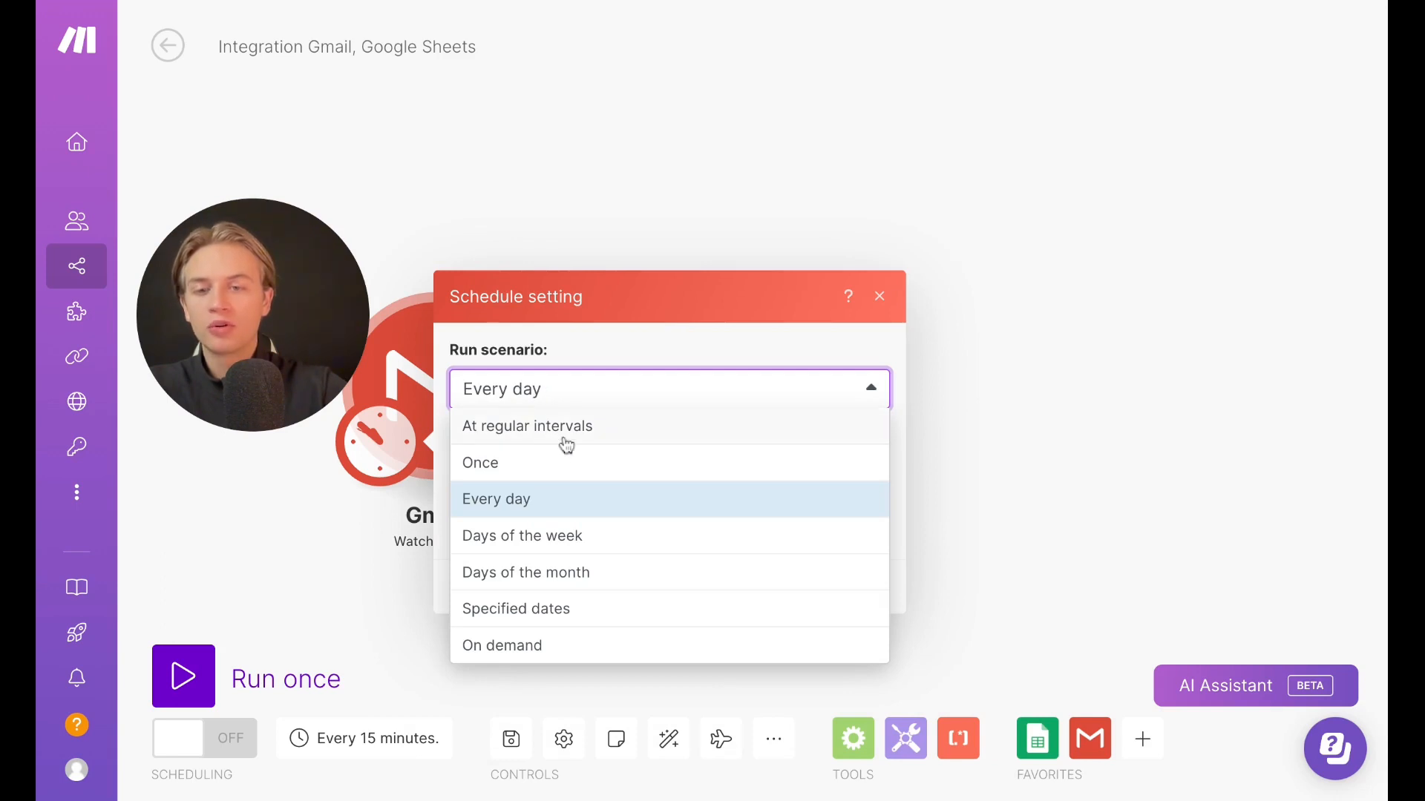
left_click(880, 296)
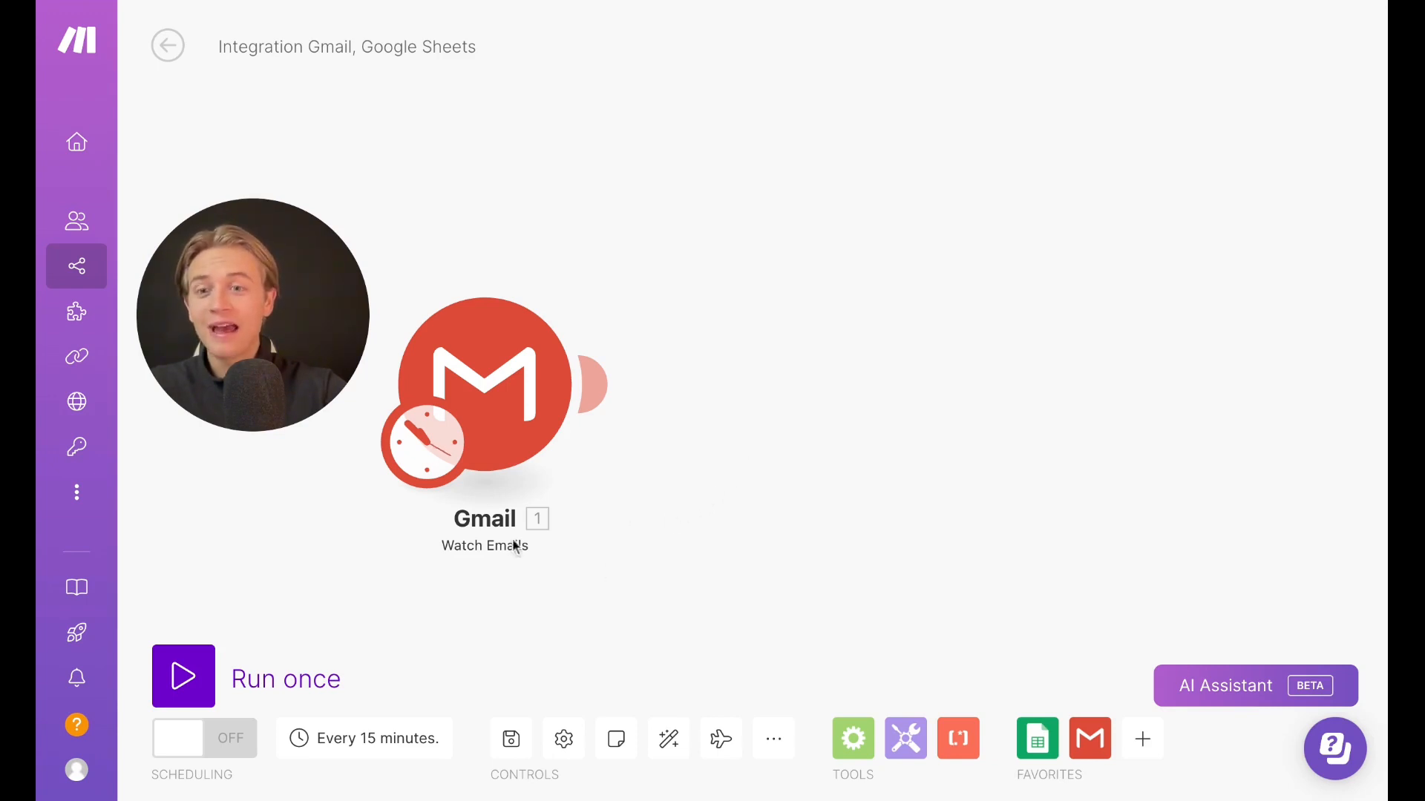
left_click(363, 742)
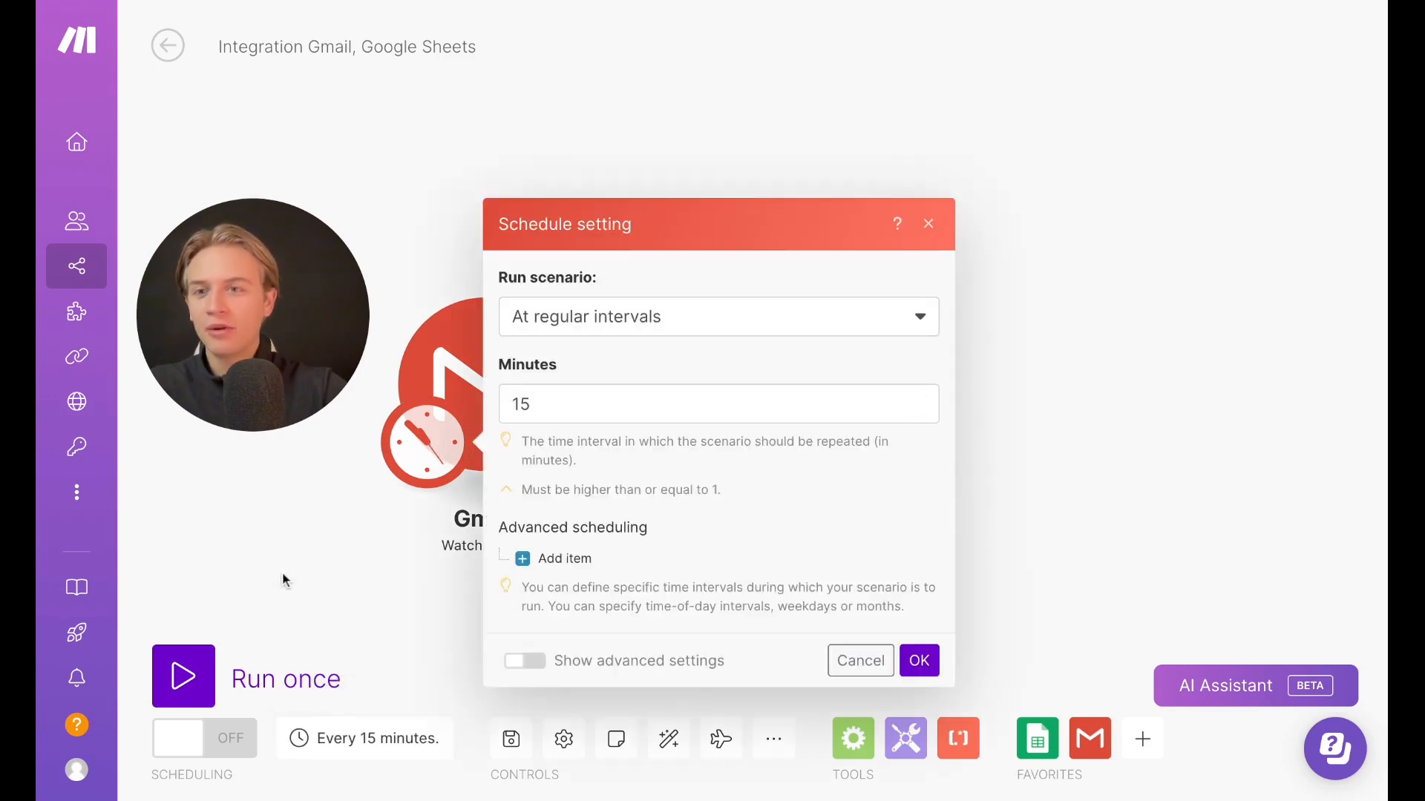
key("Escape")
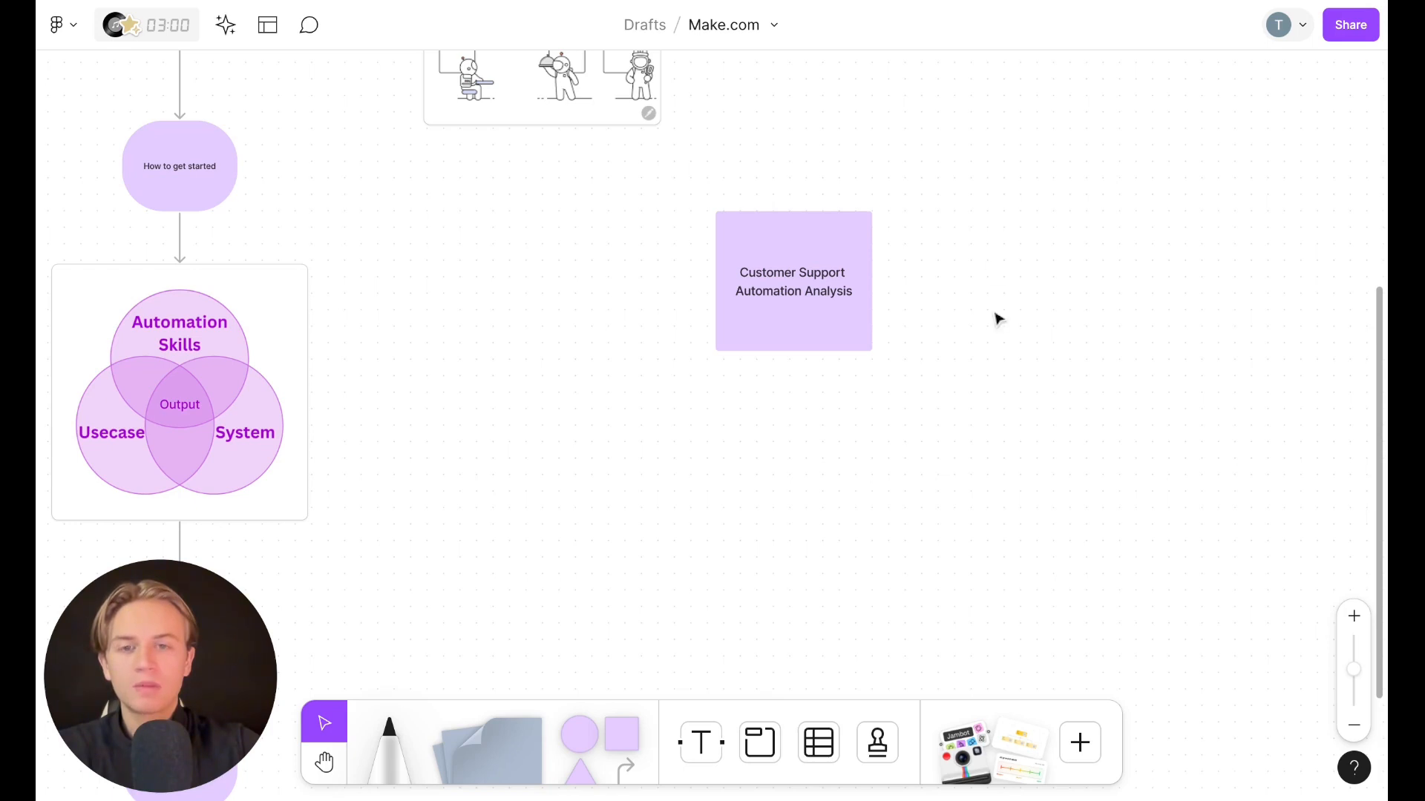
Switch to the whiteboard and view the Customer Support Automation Analysis note area
scroll(997, 318, "right", 2)
scroll(997, 318, "up", 1)
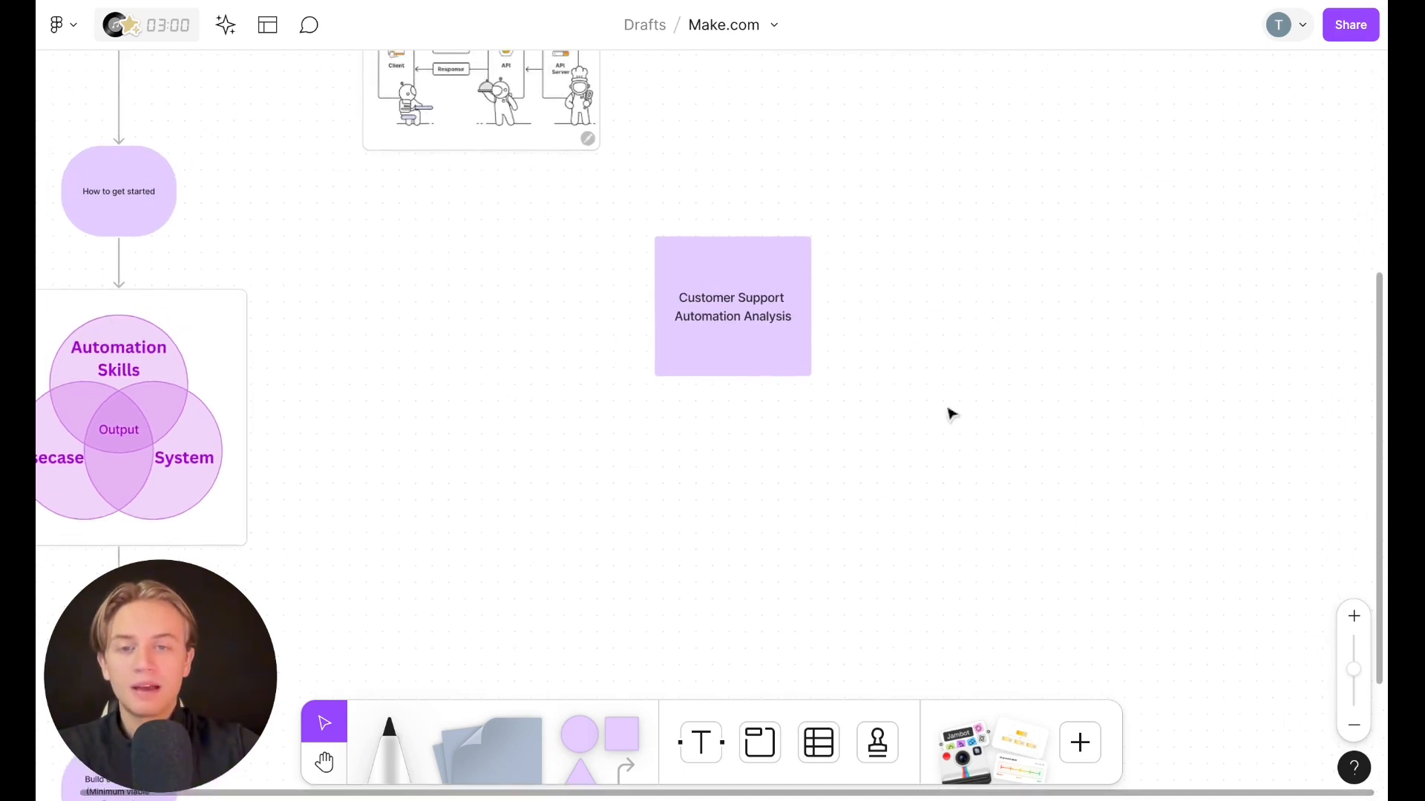
scroll(949, 413, "down", 1)
scroll(949, 413, "left", 1)
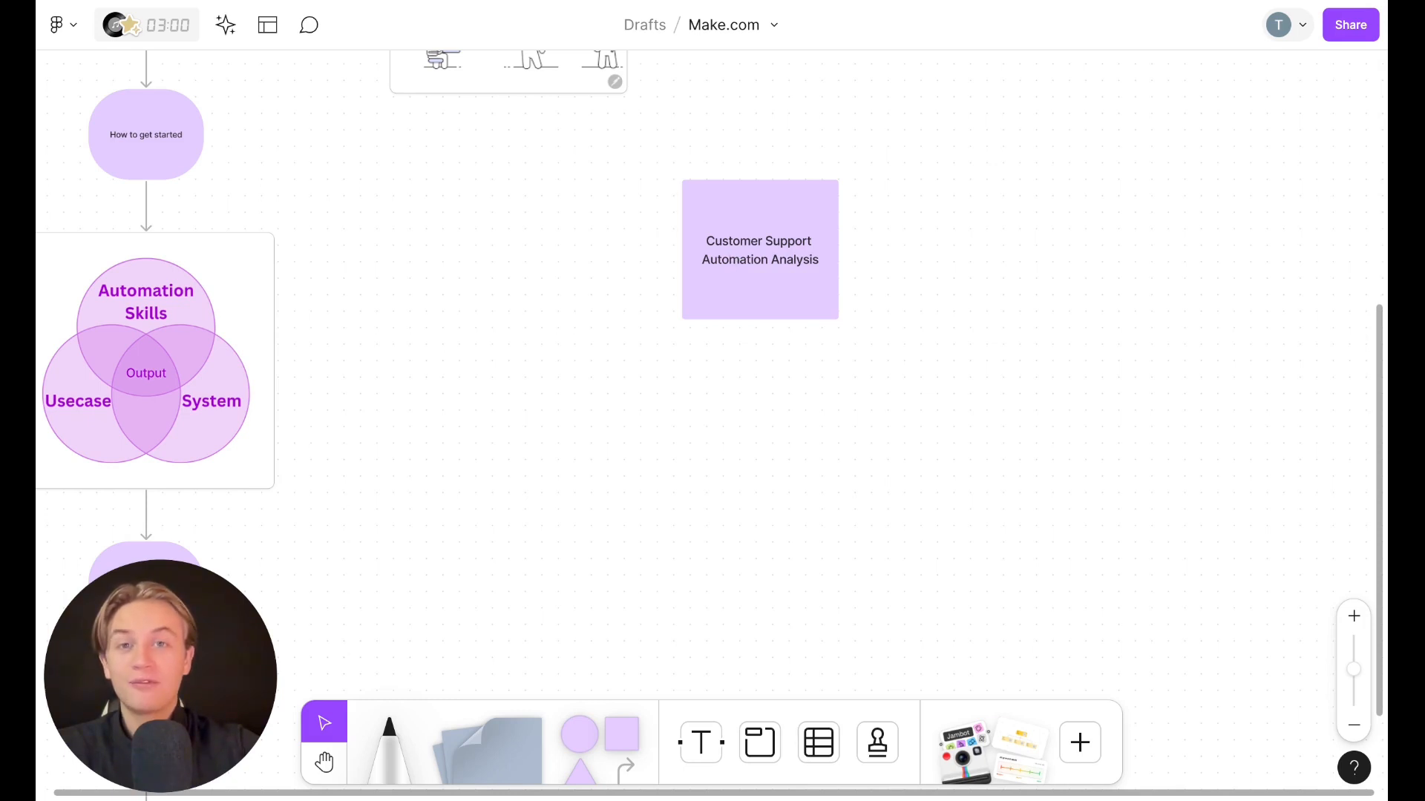
scroll(1054, 440, "down", 2)
scroll(1054, 439, "right", 3)
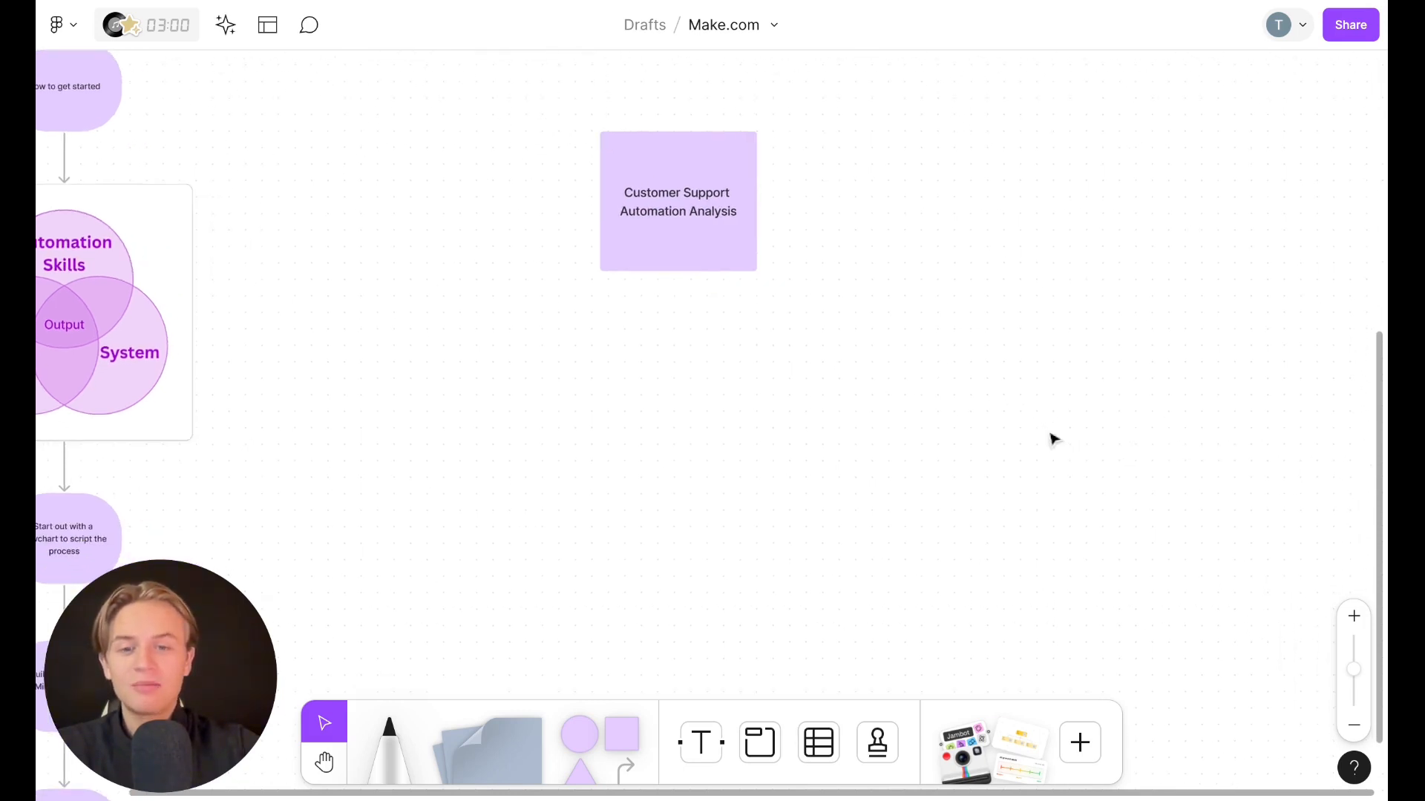
Add a square note below the Customer Support Automation Analysis note and label it "Google Forms"
left_click_drag(629, 736, 653, 432)
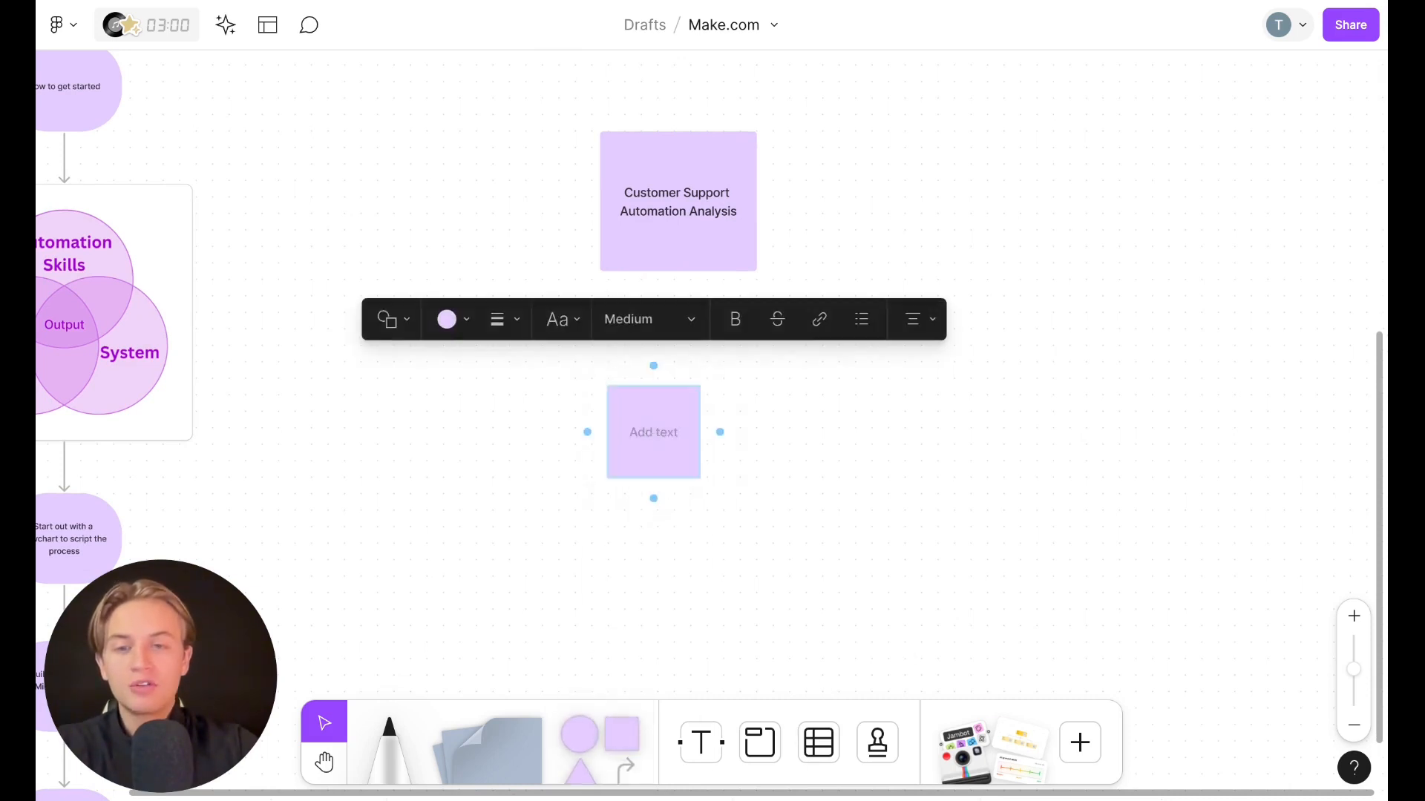
type("Google F")
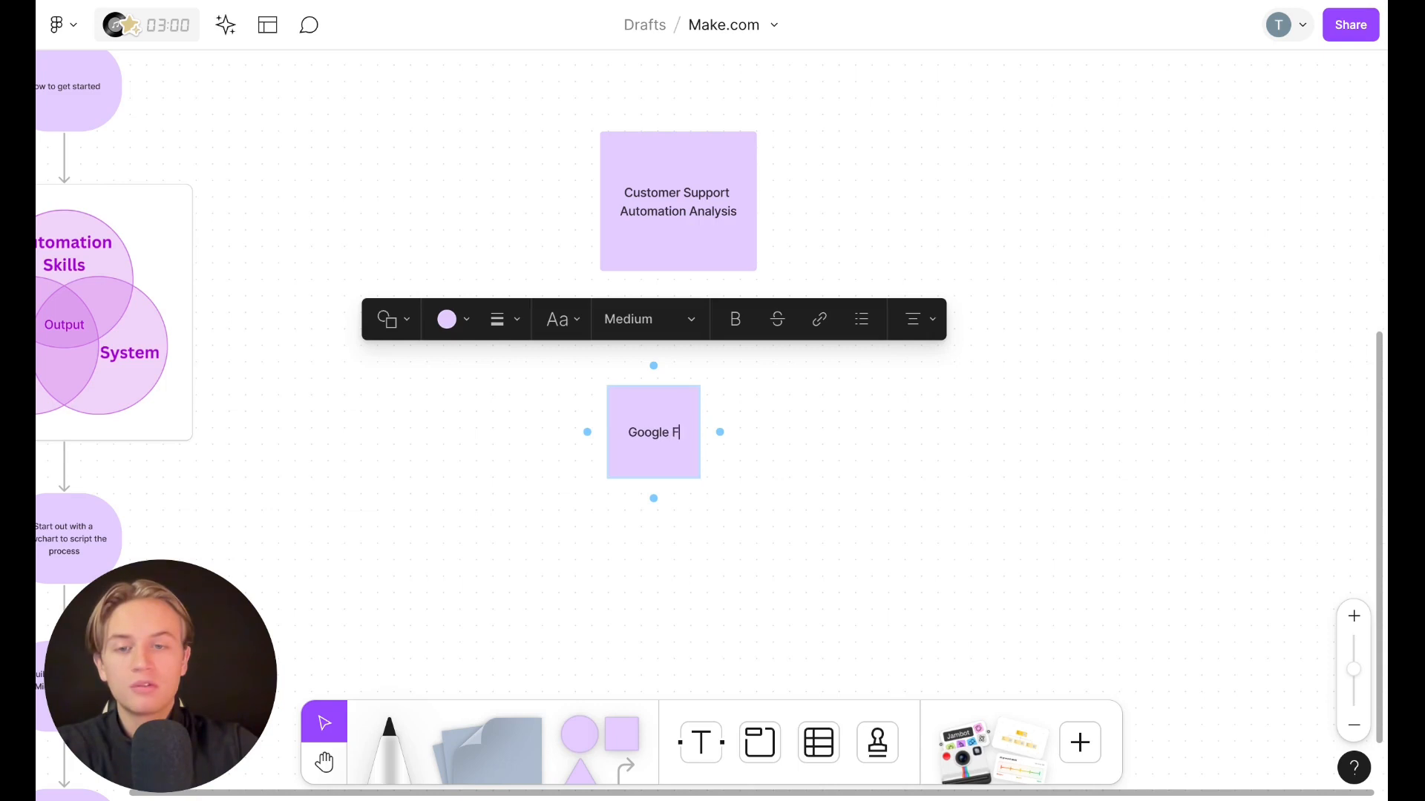
type("orms")
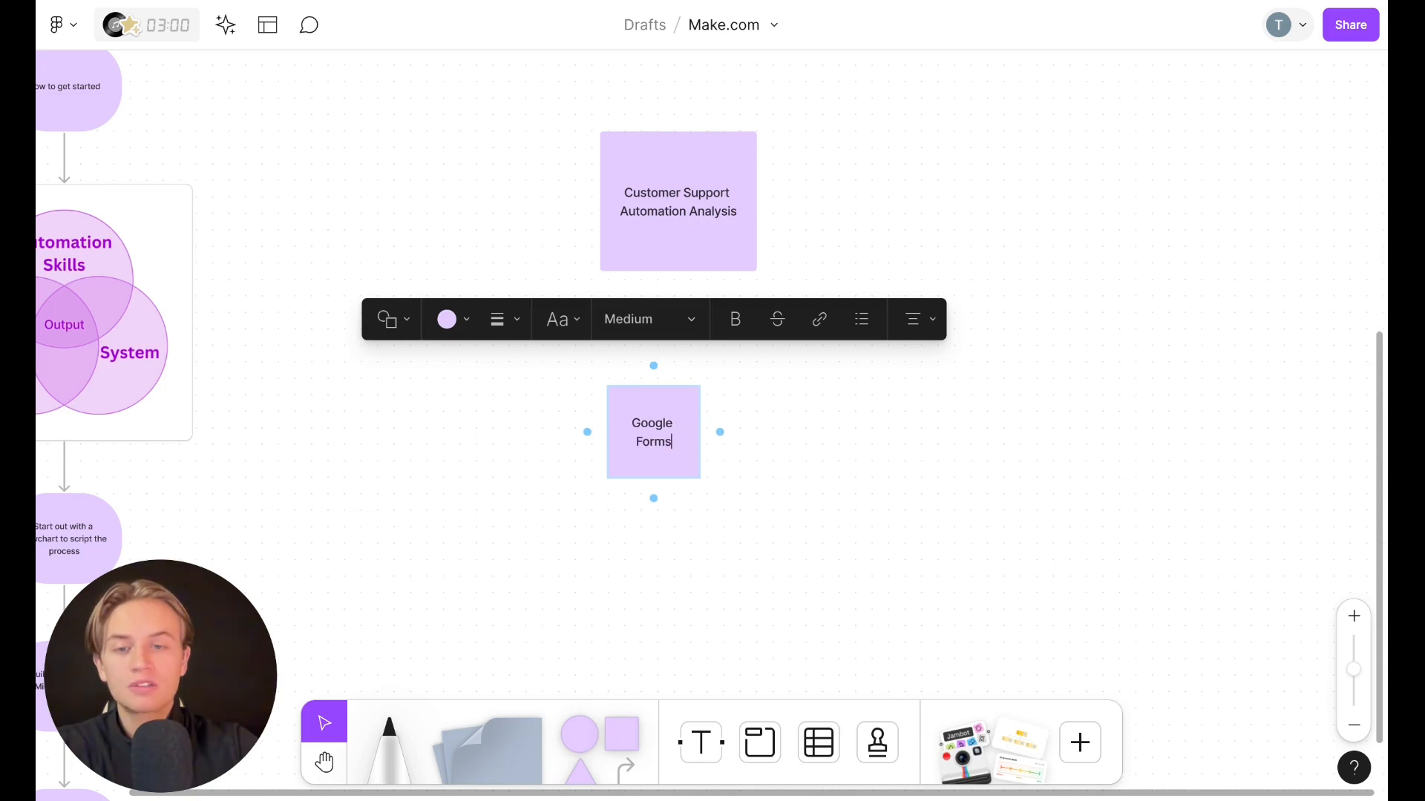
Add a connected note below Google Forms reading "how they manage the customer support"
left_click(653, 508)
left_click(582, 442)
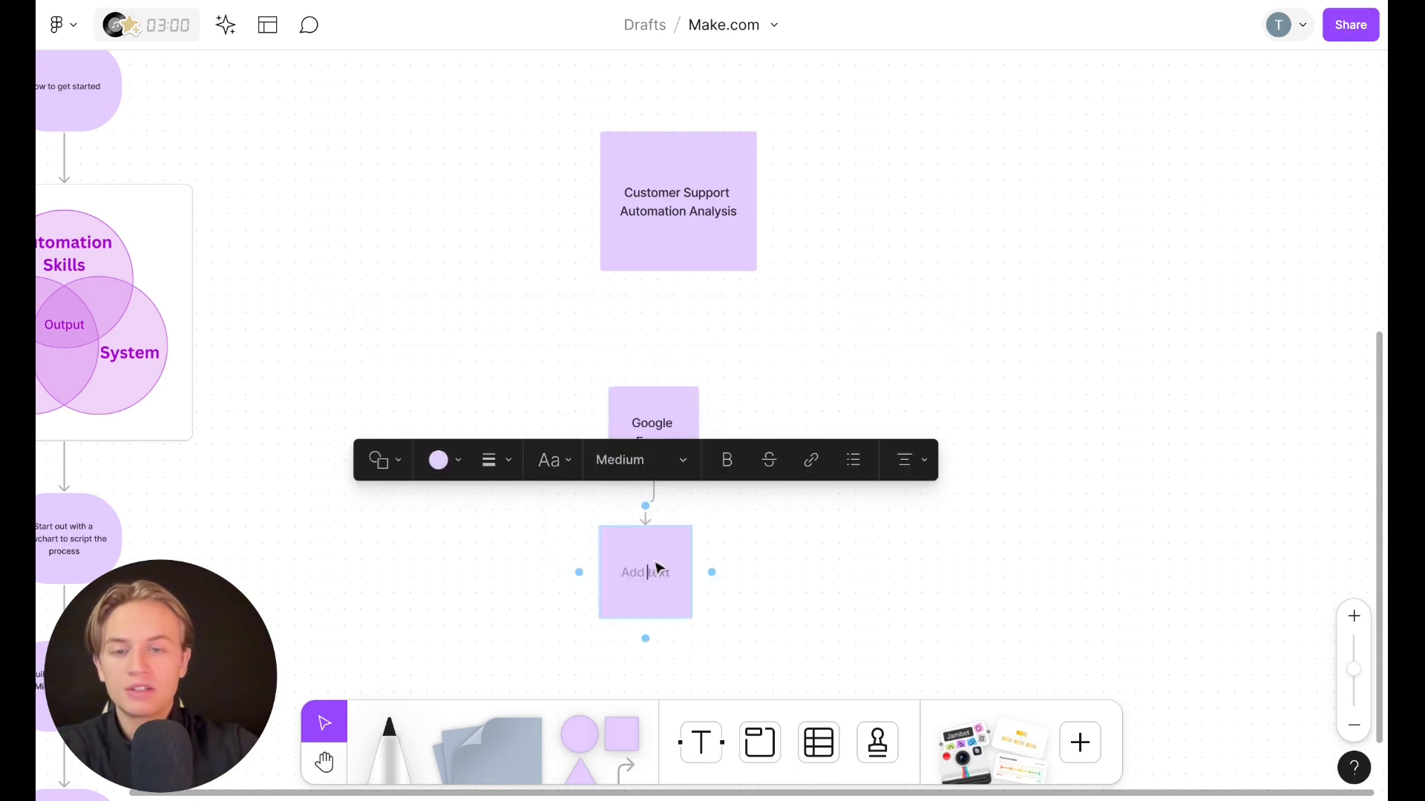
type("how to")
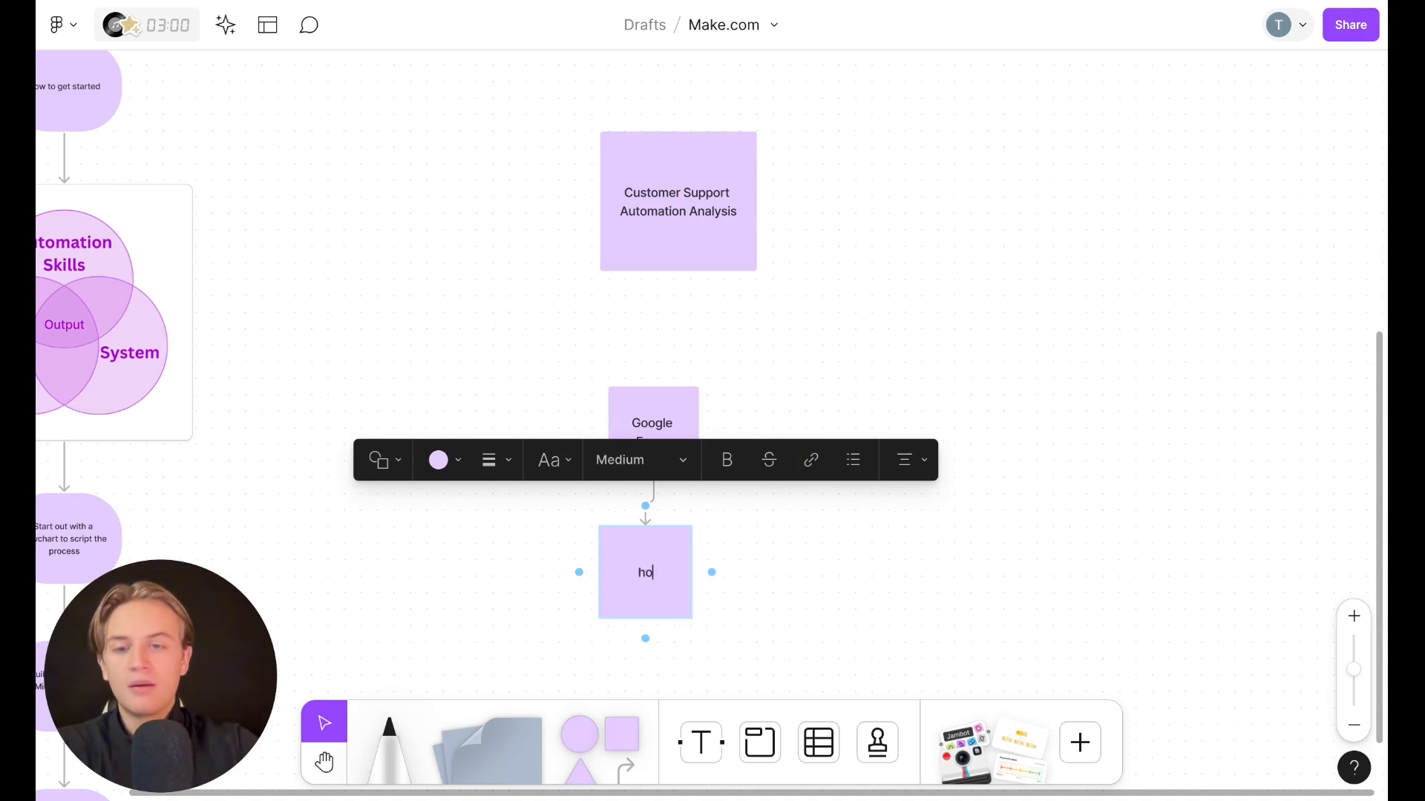
key("BackSpace")
key("BackSpace")
type("the")
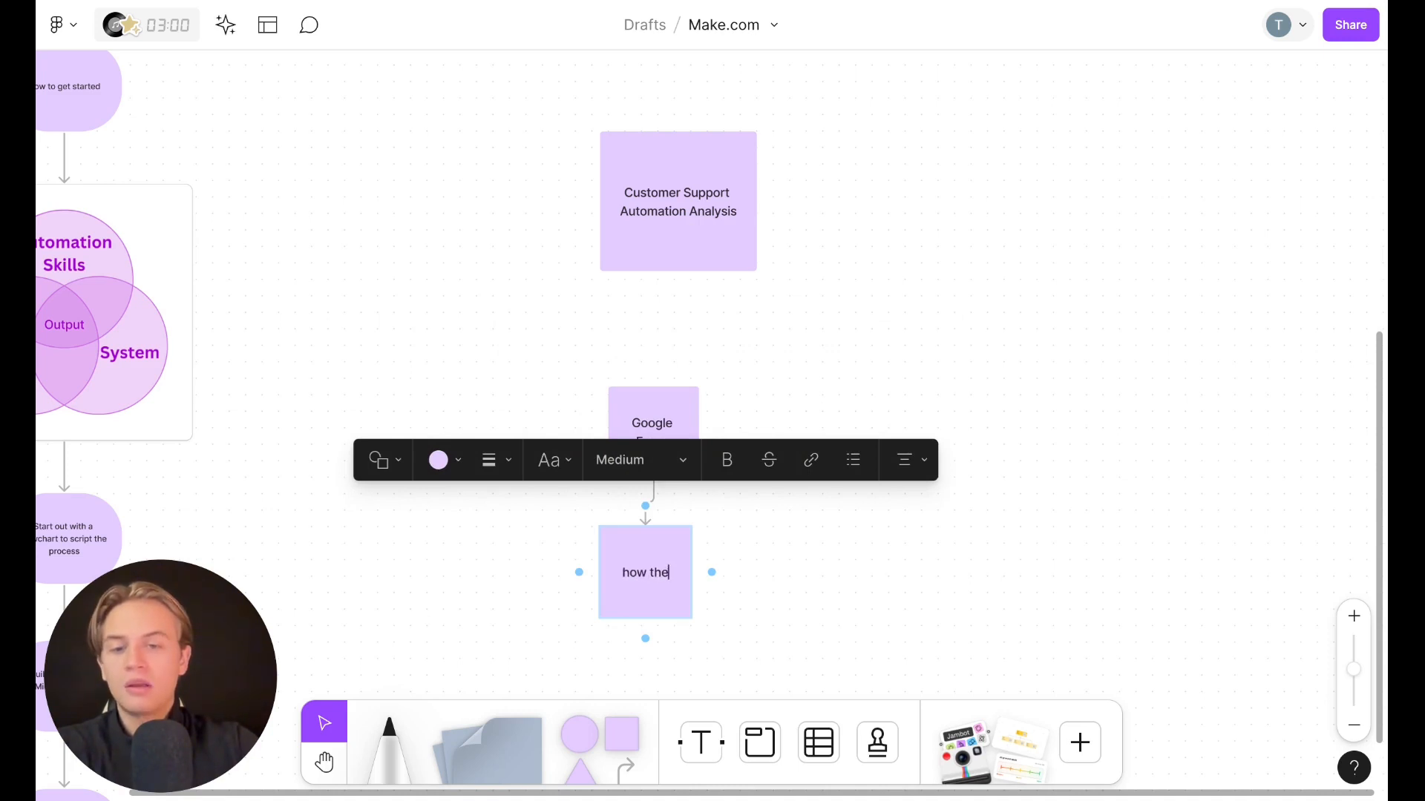
type("y manage the c")
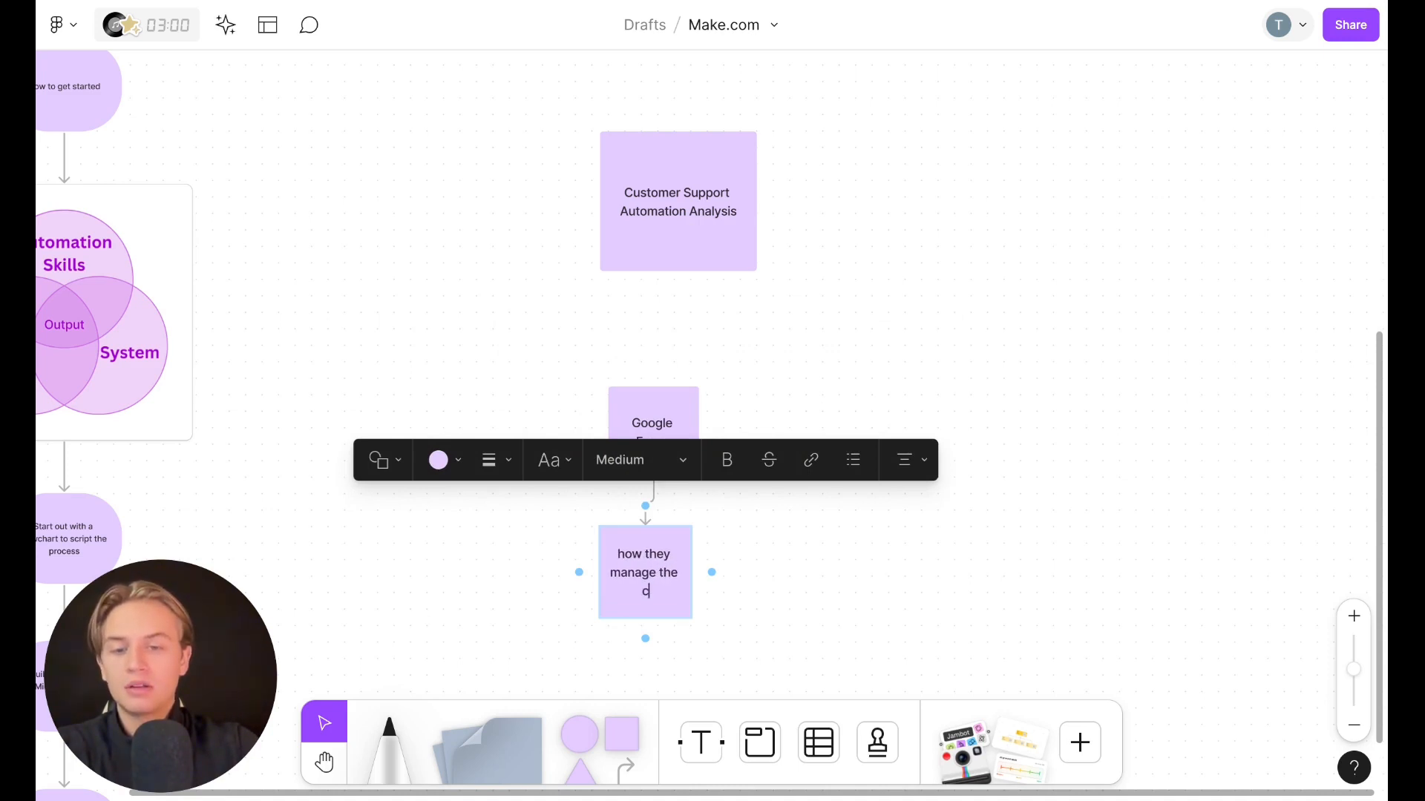
type("ustomer supp")
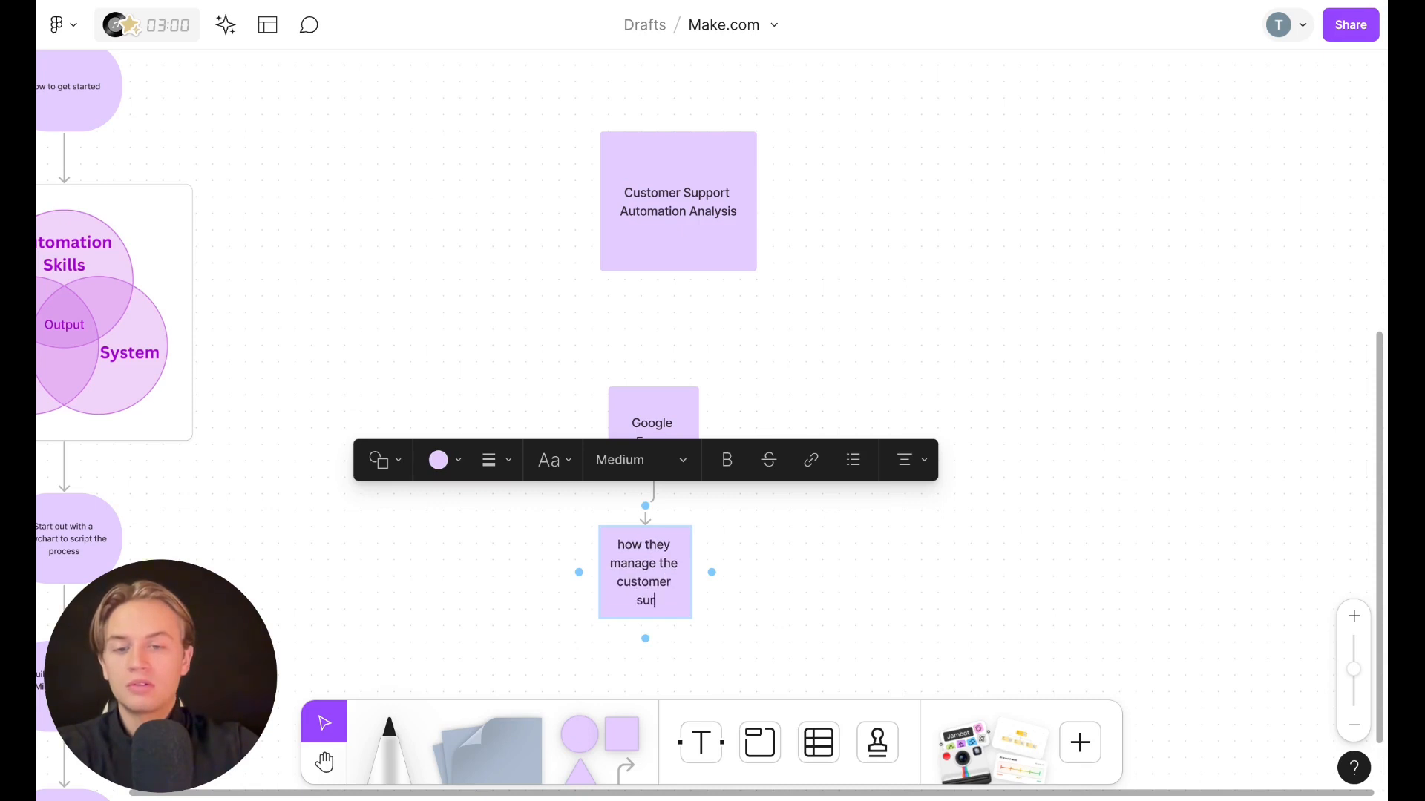
type("ott")
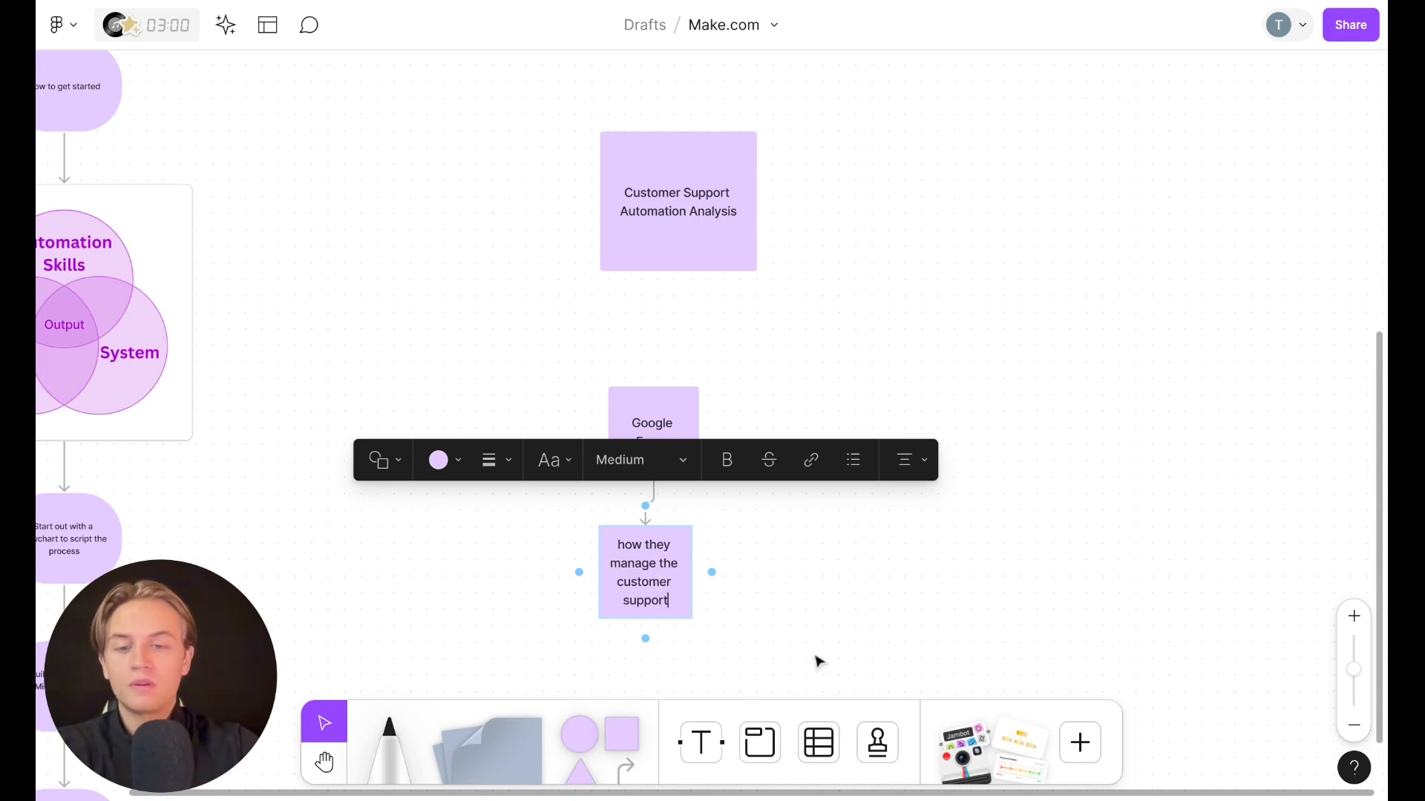
left_click(814, 656)
Paste a copy of the Google Forms note beside it and relabel the copy "Trigger"
left_click(659, 456)
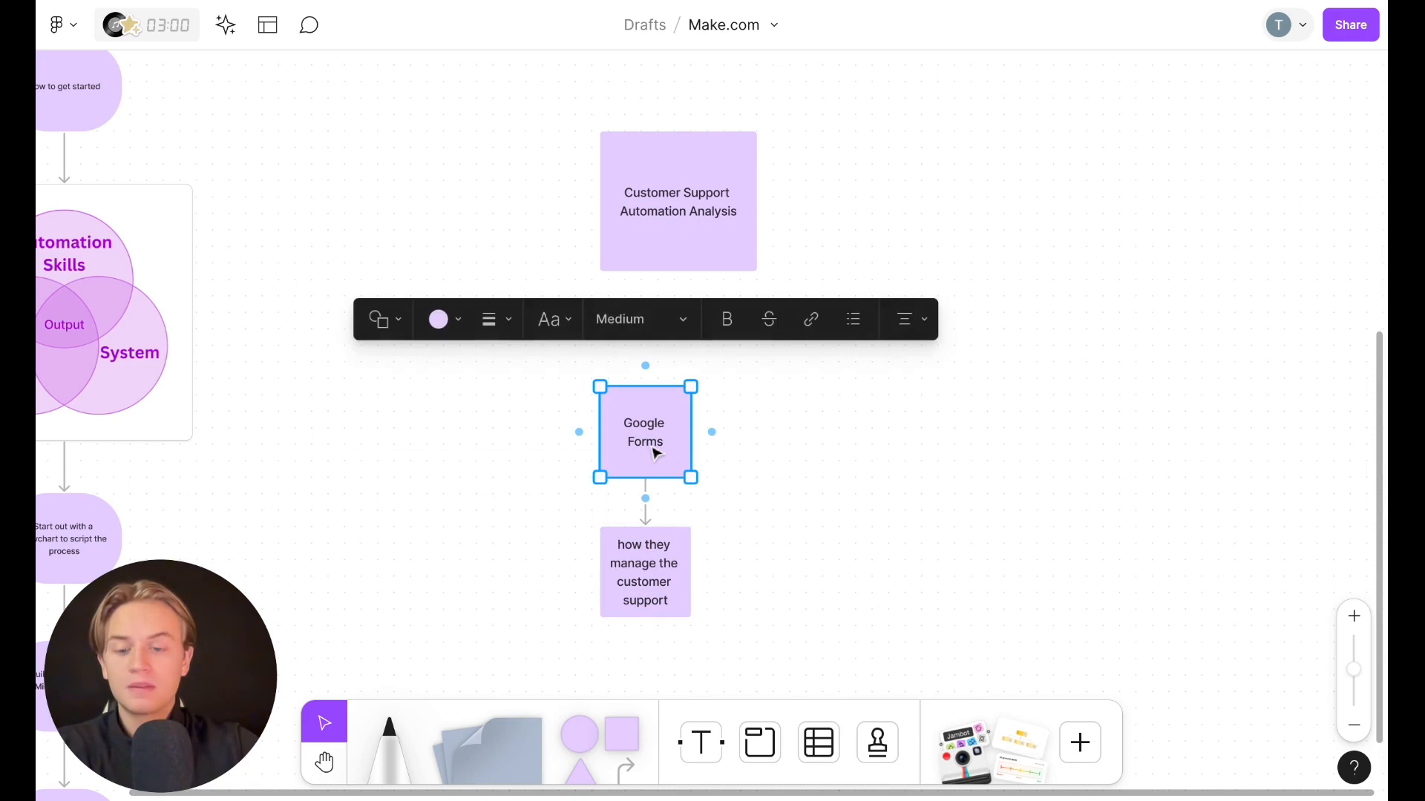
key("ctrl+v")
left_click_drag(653, 448, 562, 431)
double_click(561, 430)
key("BackSpace")
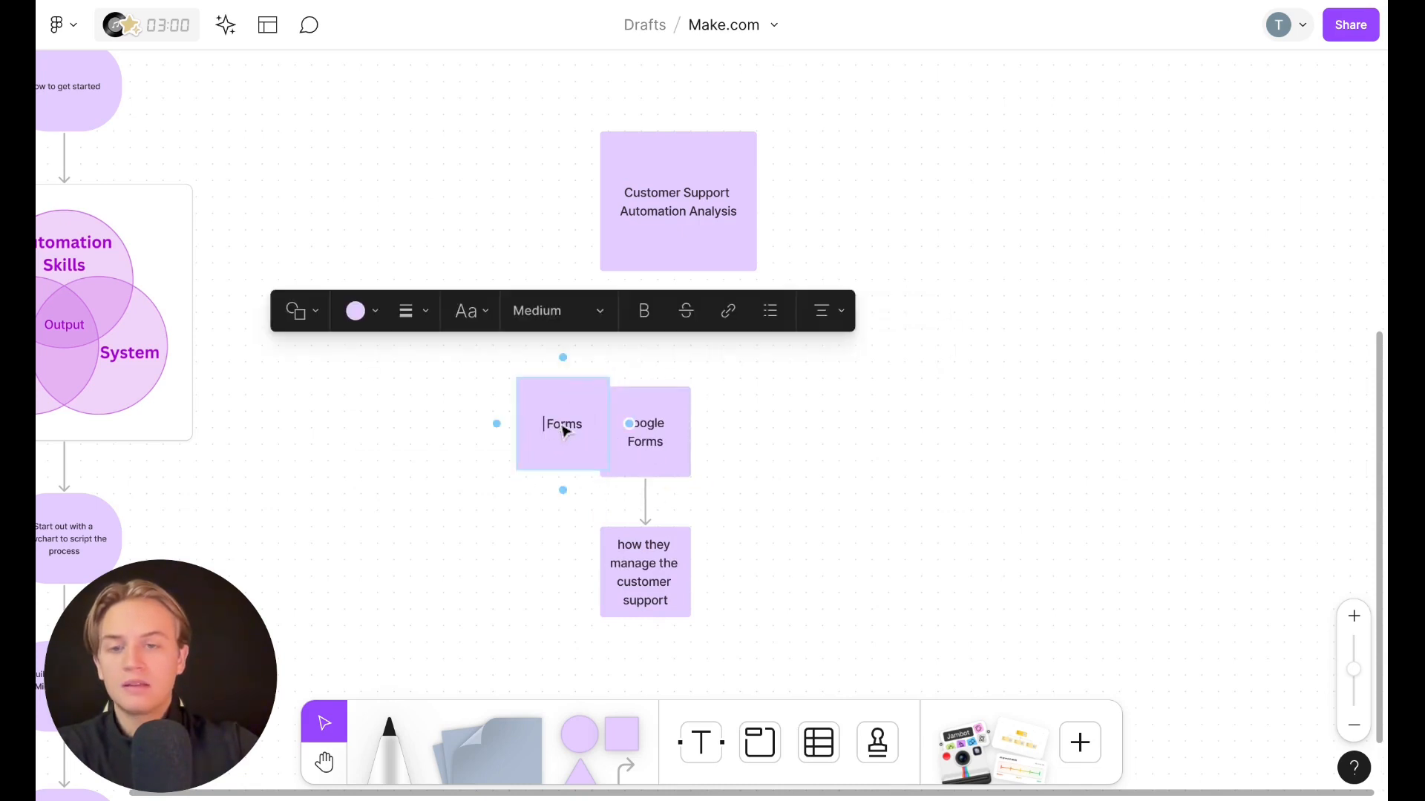
double_click(582, 417)
key("BackSpace")
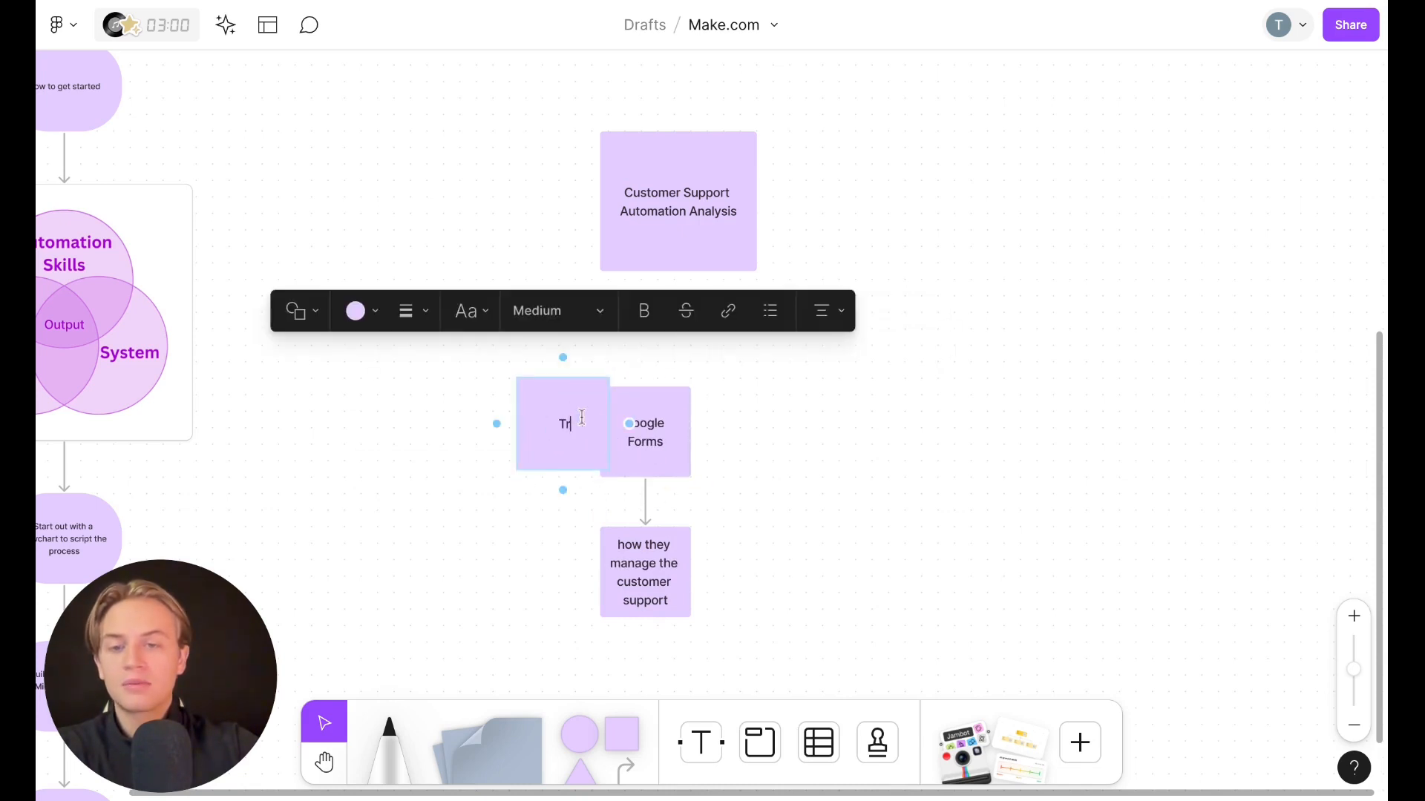
type("Trigger")
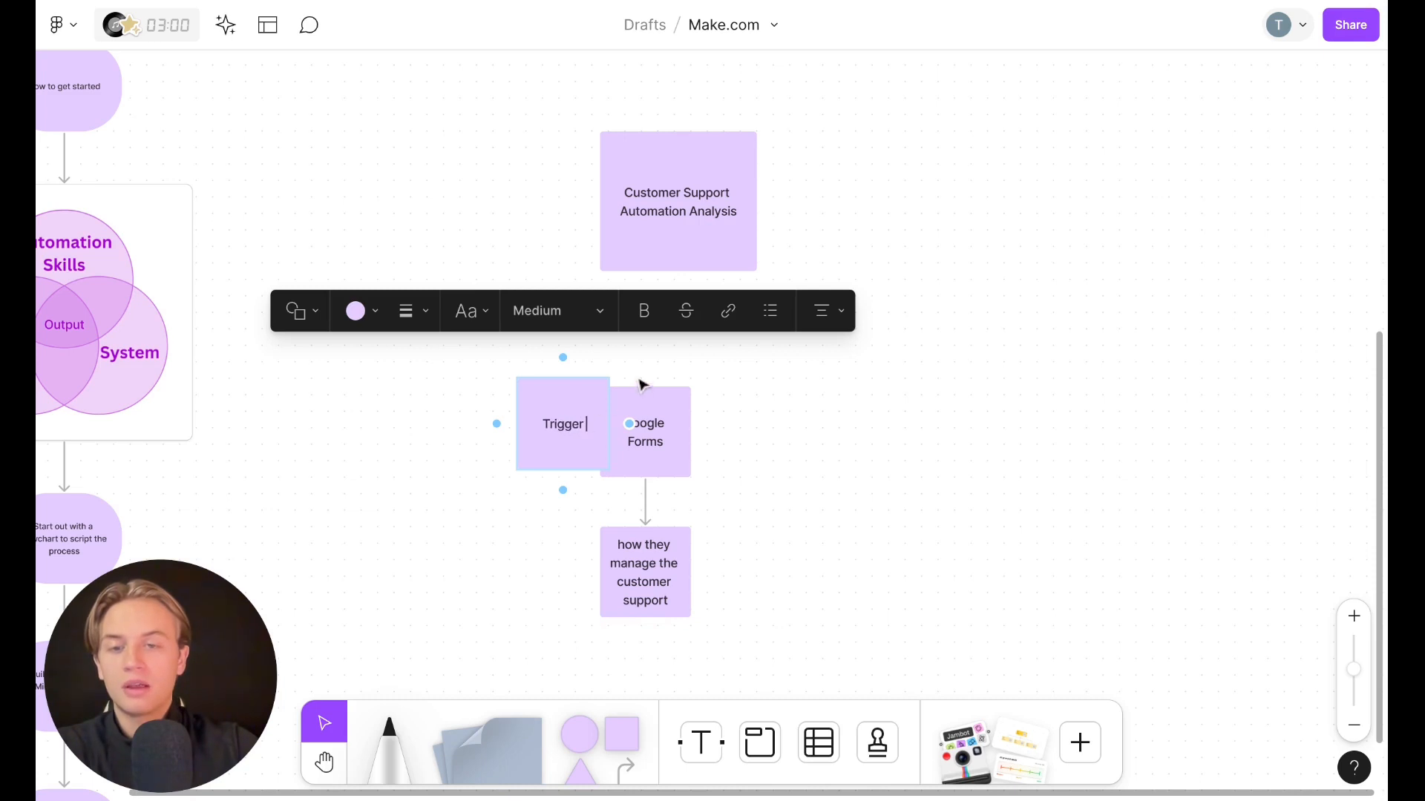
left_click(642, 365)
Move the Trigger note above Google Forms and connect Google Forms up to it with an arrow
left_click_drag(565, 412, 647, 305)
left_click(659, 434)
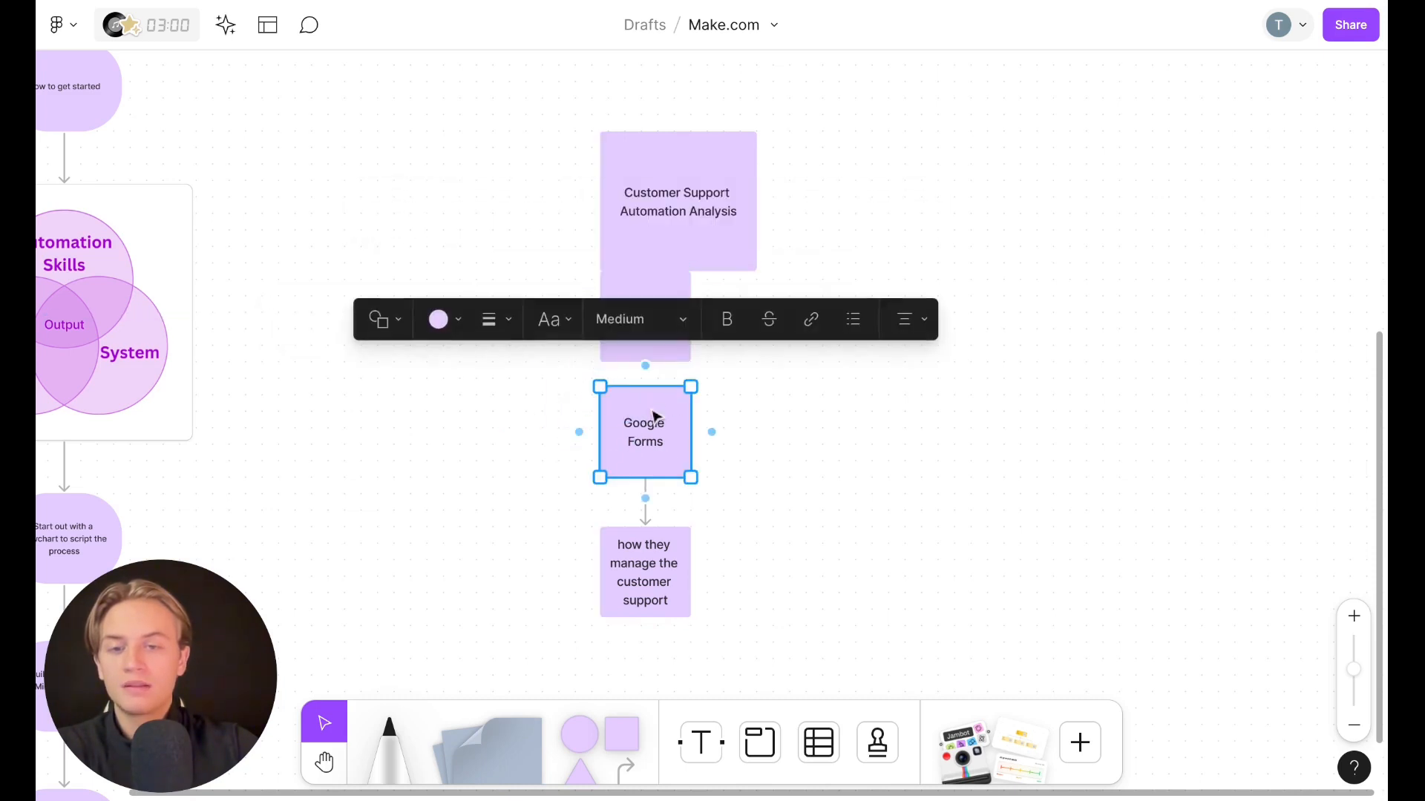
mouse_move(646, 383)
left_mouse_down()
mouse_move(646, 360)
mouse_move(659, 410)
mouse_move(646, 371)
left_mouse_up()
left_click(774, 405)
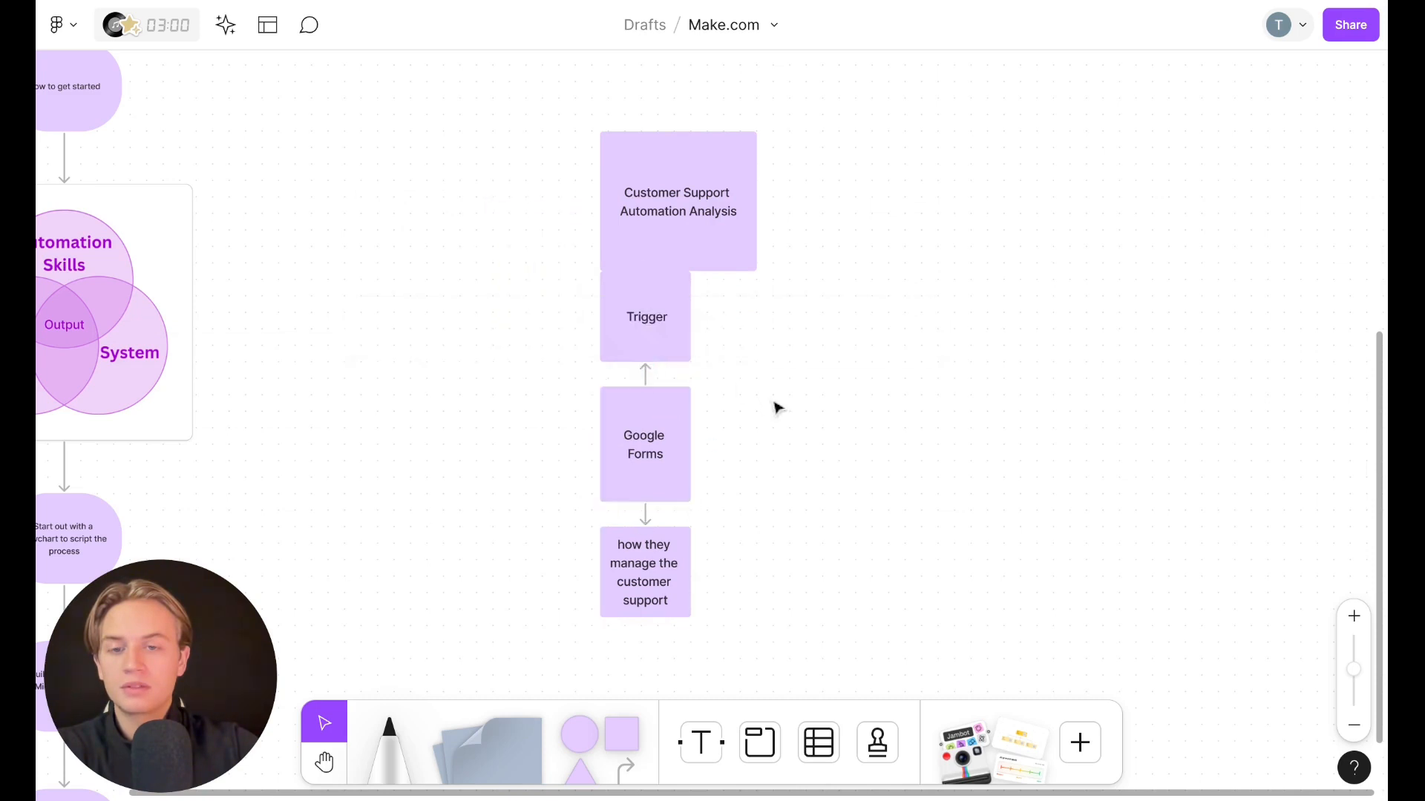
Duplicate the Google Forms note to its right and relabel the copy "ChatGPT"
left_click(644, 453)
key("ctrl+d")
left_click_drag(643, 454, 790, 455)
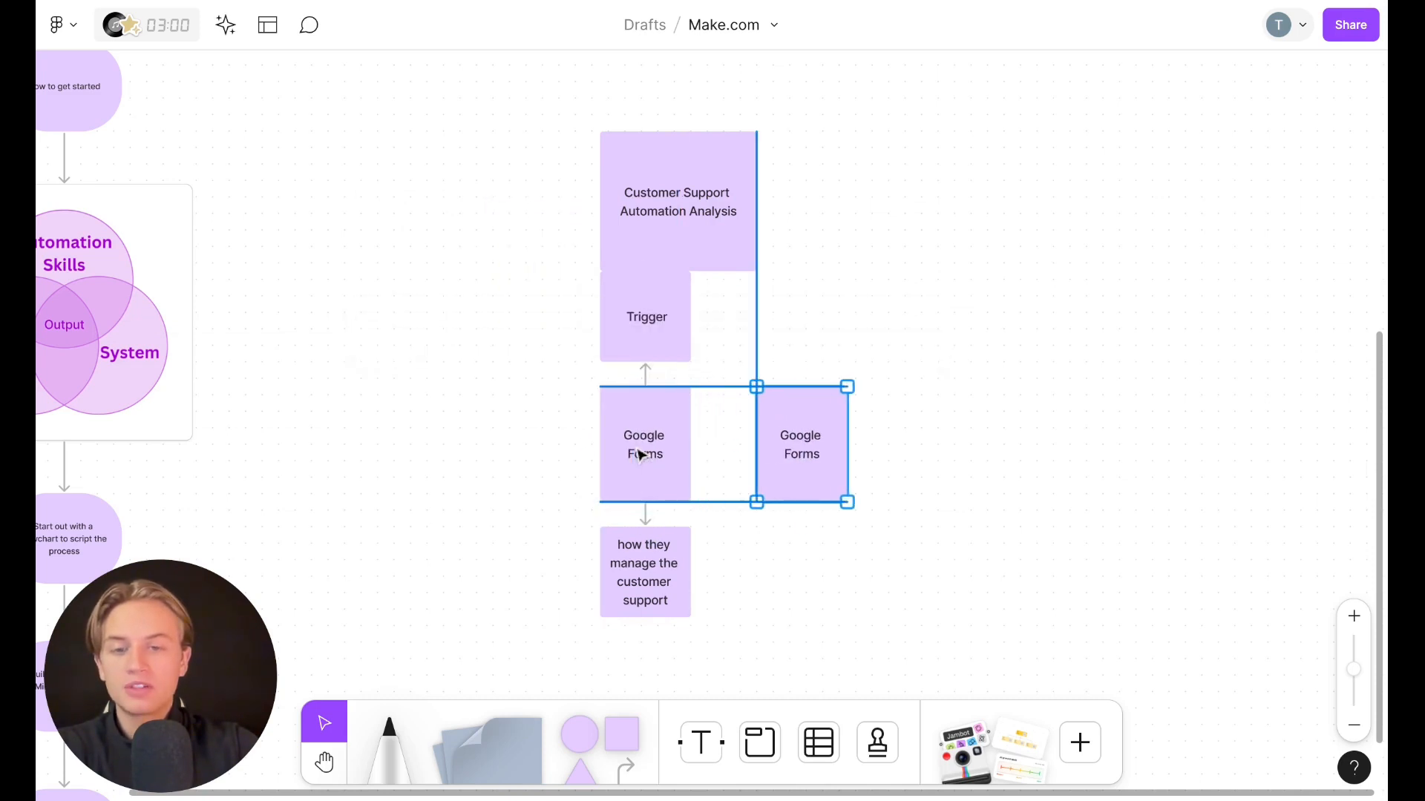
triple_click(787, 456)
key("BackSpace")
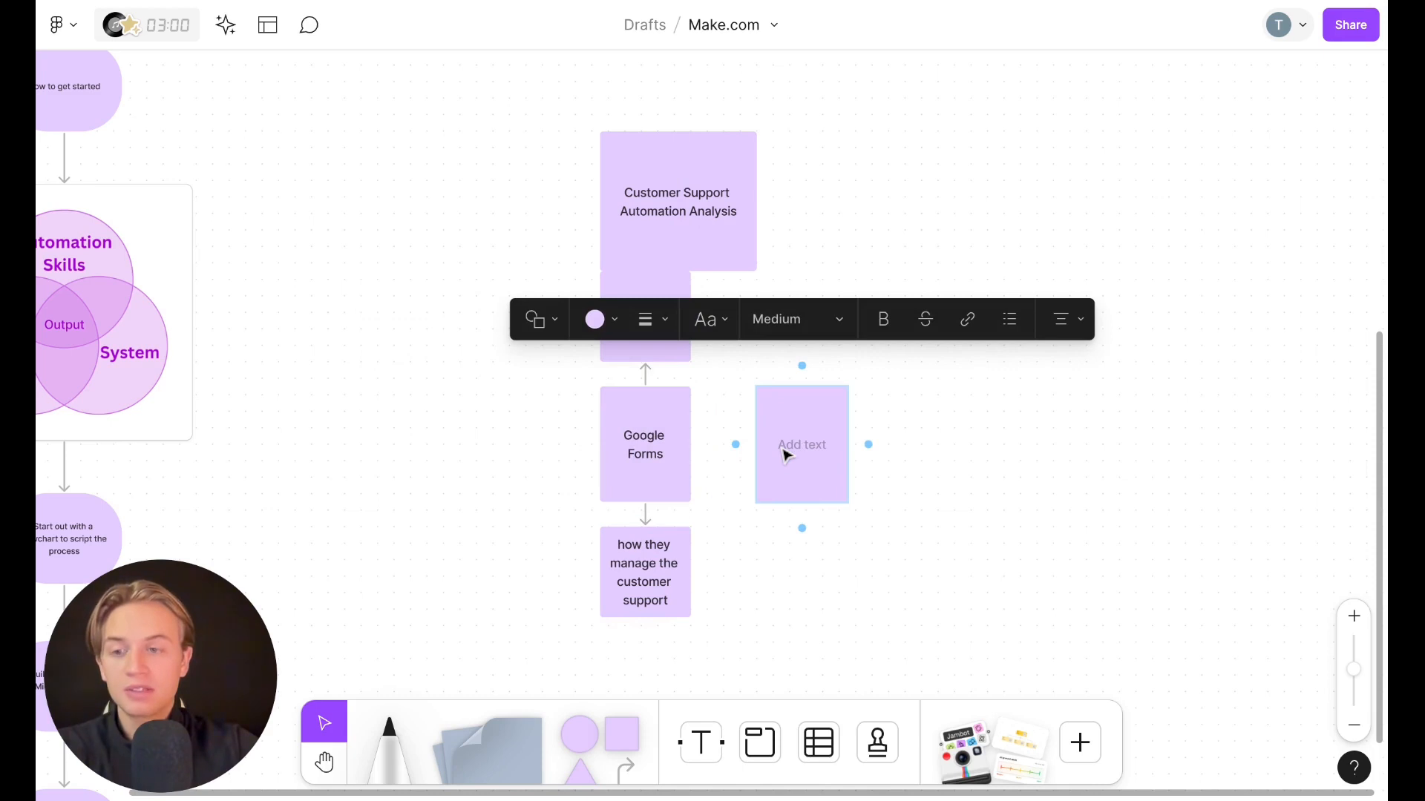
type("ChatGp")
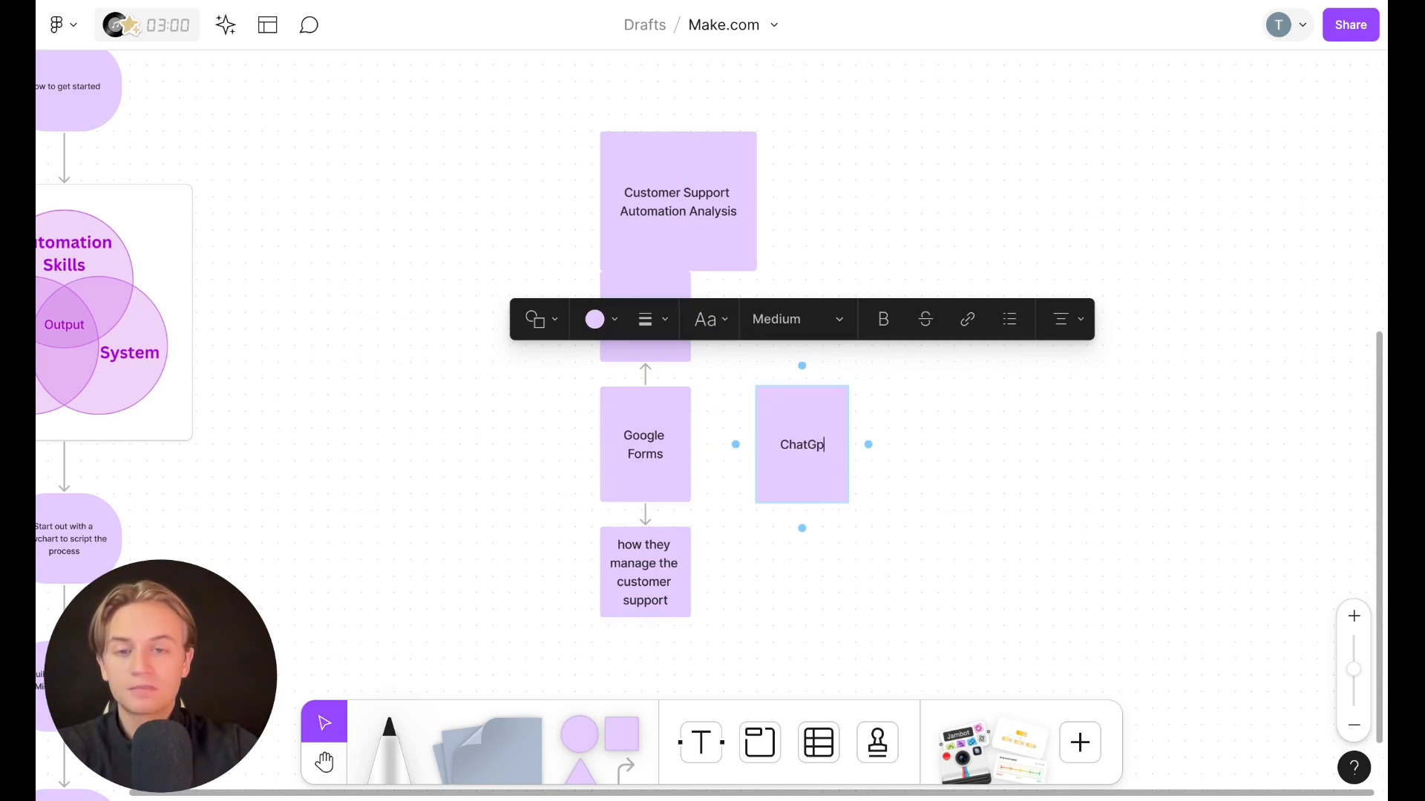
key("BackSpace")
type("PT")
Connect Google Forms to the ChatGPT note with an arrow
left_click(681, 460)
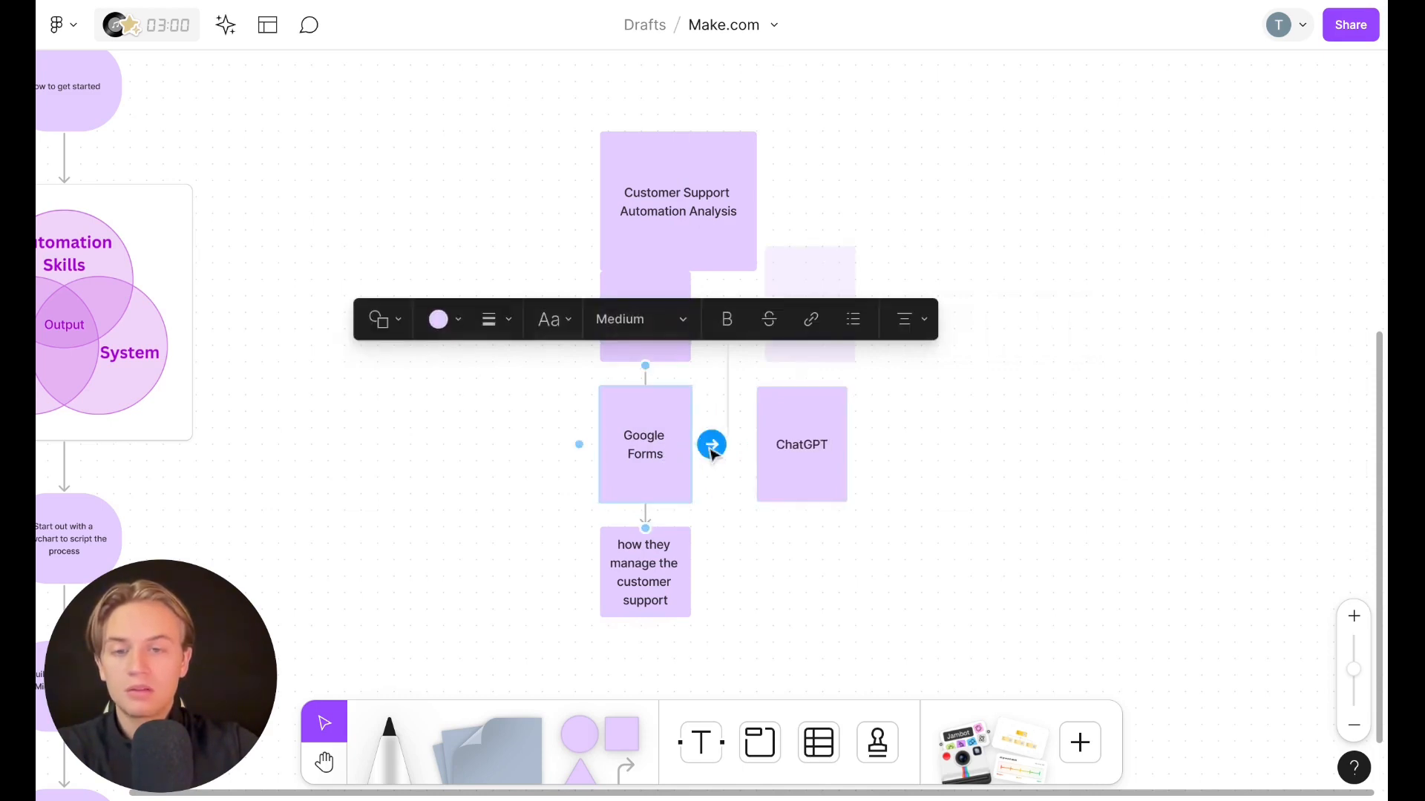
left_click(711, 450)
left_click_drag(844, 452, 860, 452)
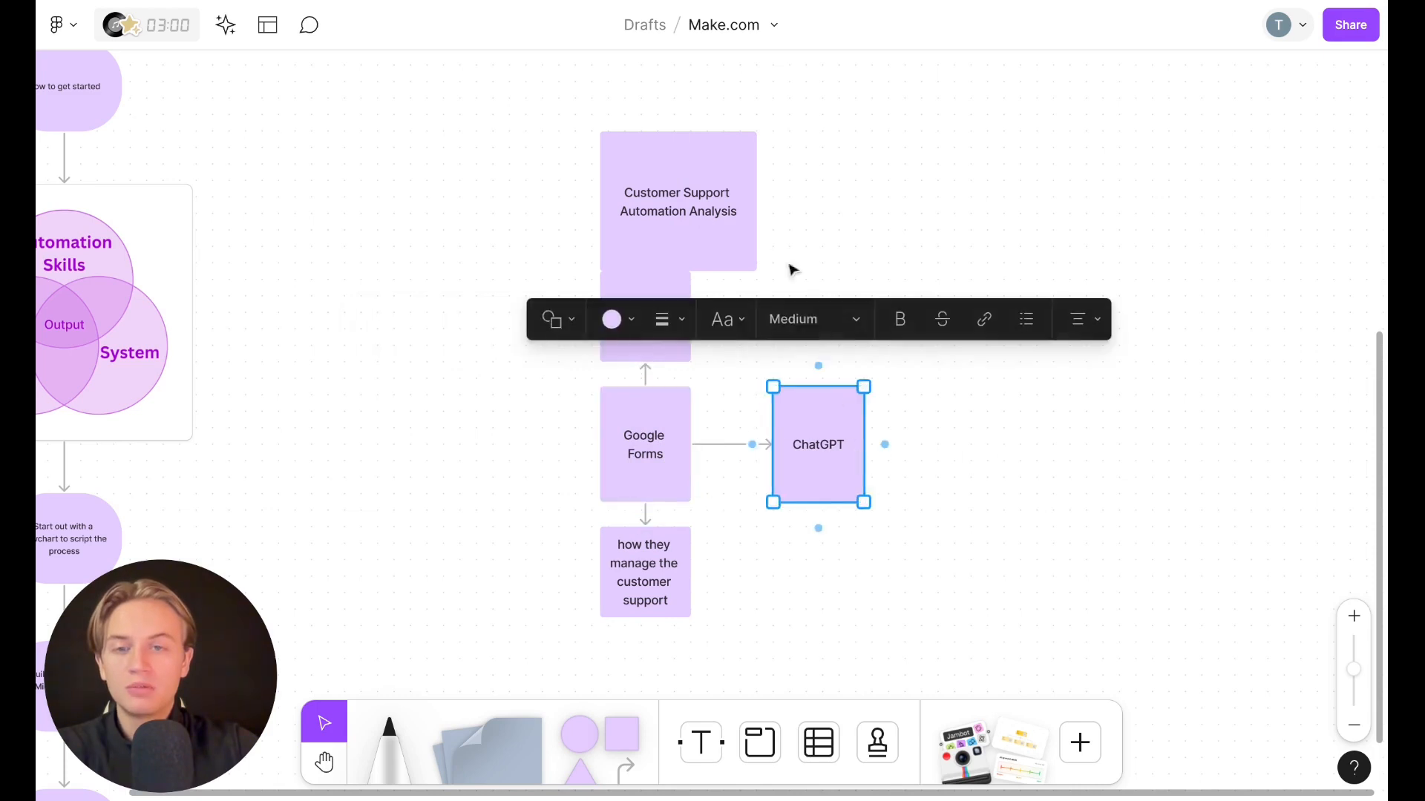
Duplicate the Trigger note, place it above ChatGPT, and relabel it "Analysis and action plan"
left_click_drag(706, 218, 706, 167)
left_click(657, 350)
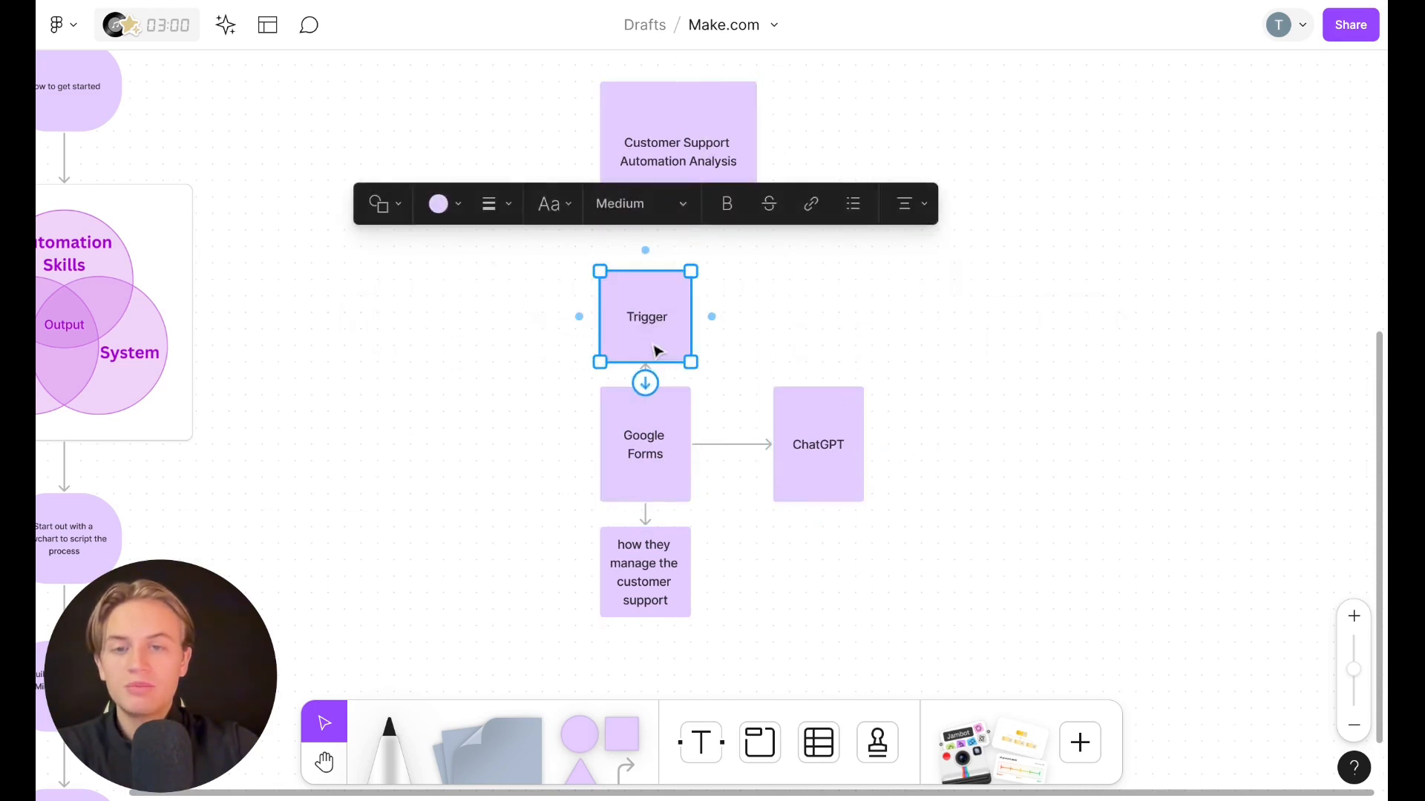
key("ctrl+d")
left_click_drag(656, 349, 821, 337)
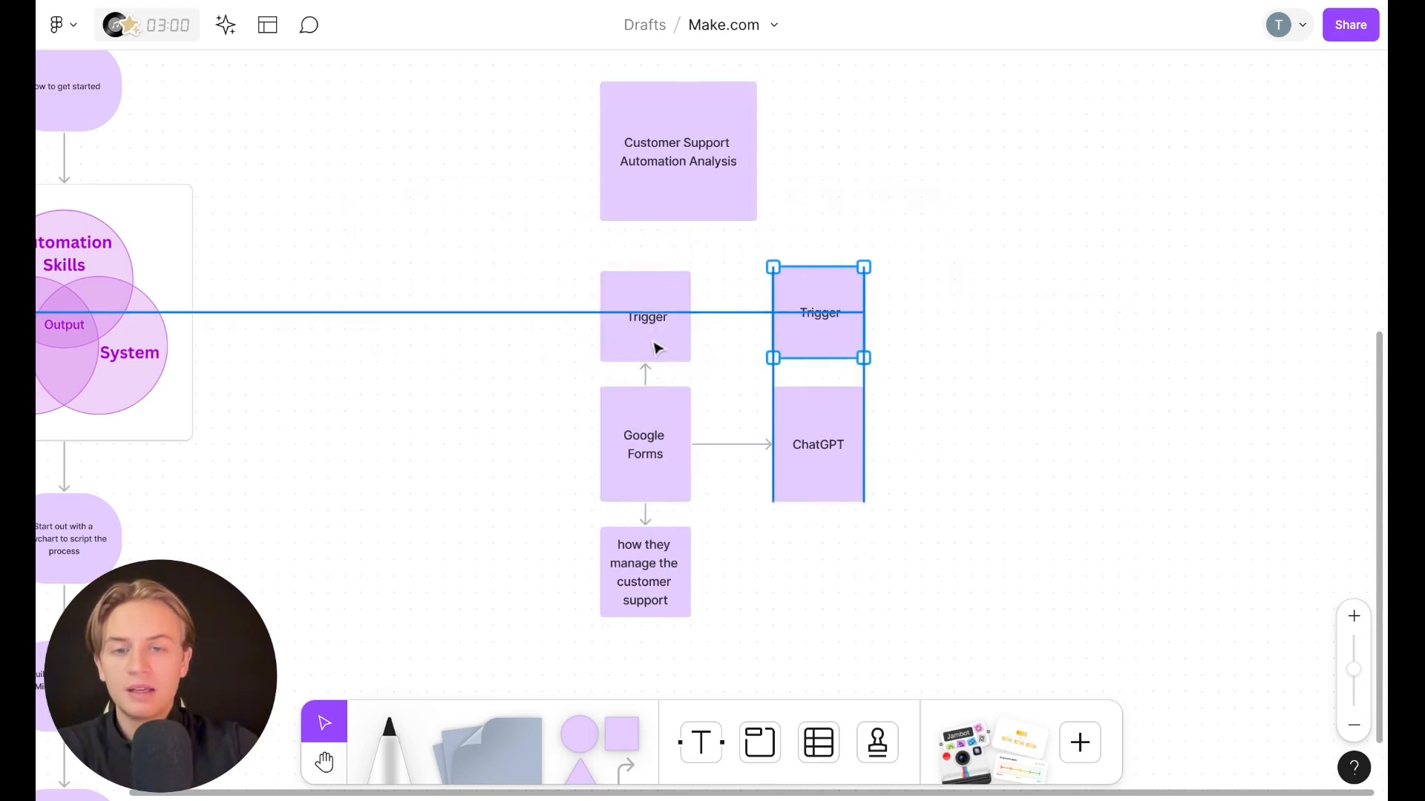
double_click(821, 329)
key("BackSpace")
type("Anal")
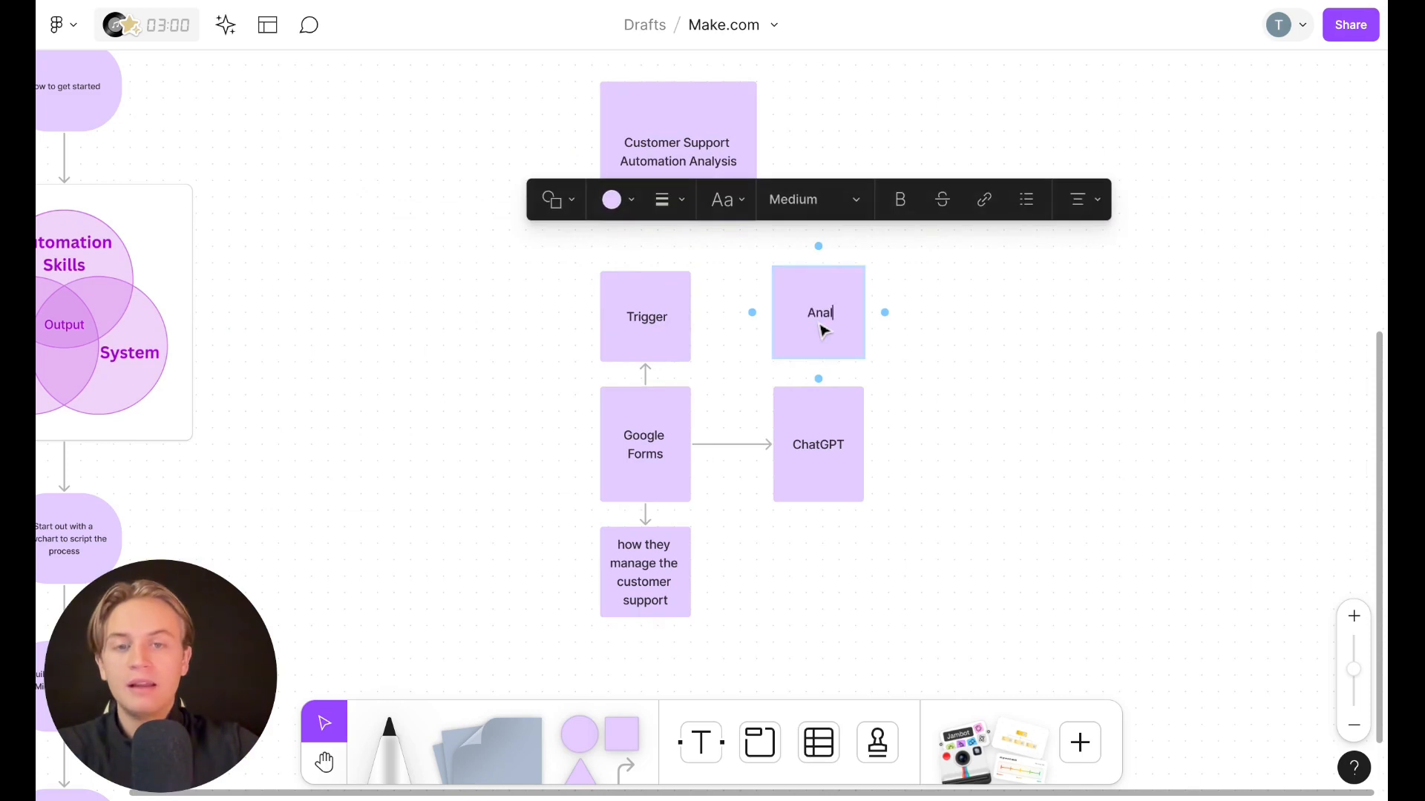
type("ysis and a")
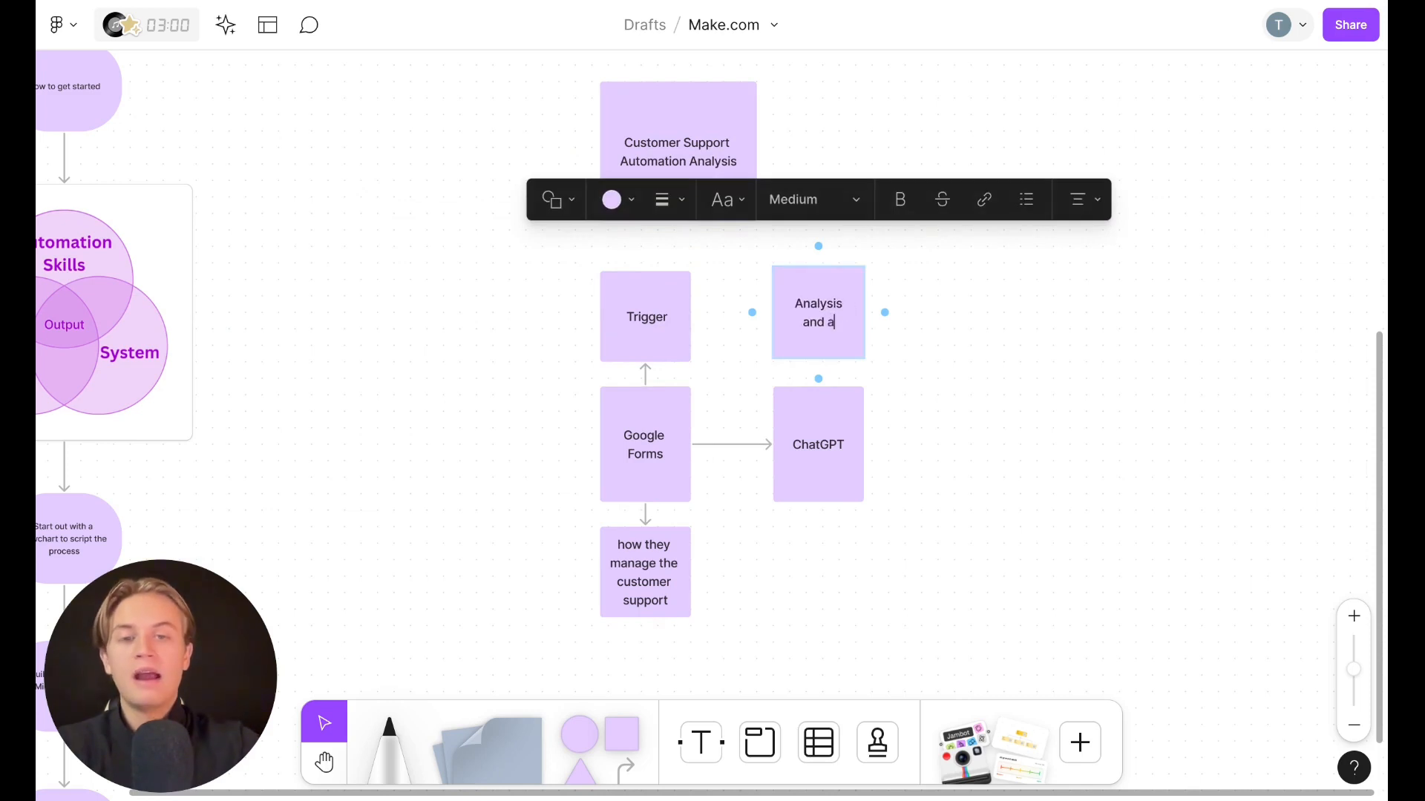
type("ction plan")
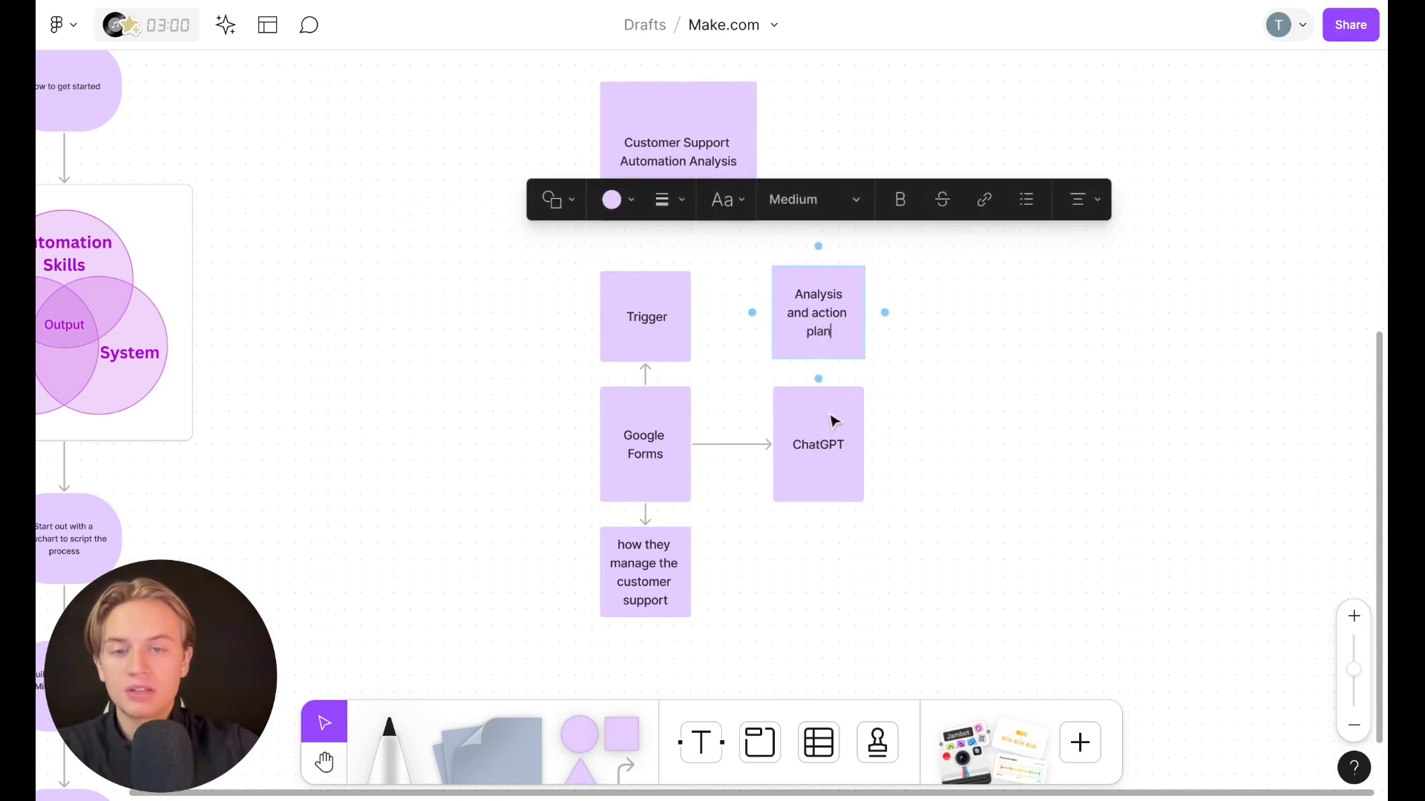
Connect ChatGPT up to the Analysis and action plan note with an arrow
left_click_drag(830, 414, 829, 439)
left_click_drag(819, 390, 821, 308)
left_click_drag(814, 467, 820, 443)
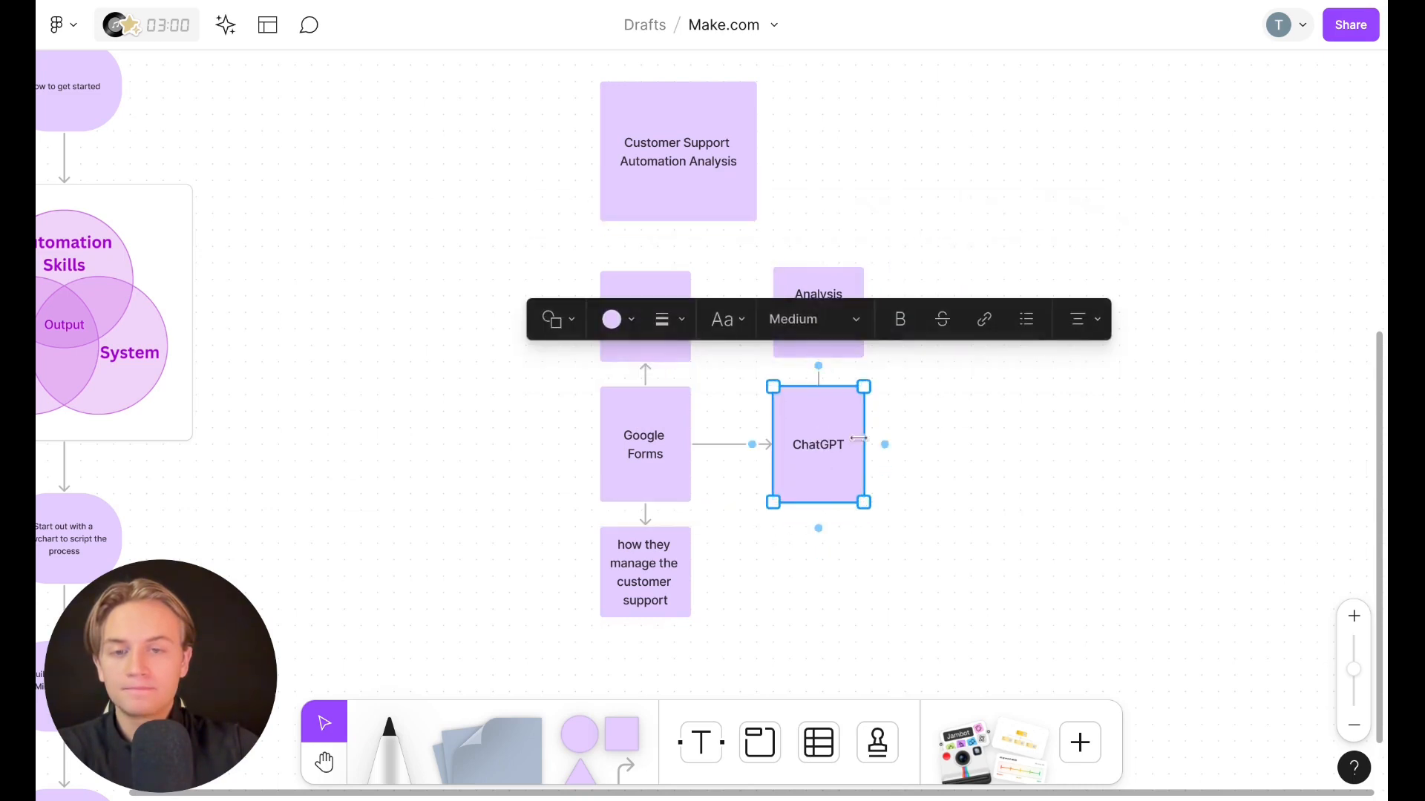
Duplicate the ChatGPT note to its right and relabel the copy "Google Docs"
key("ctrl+d")
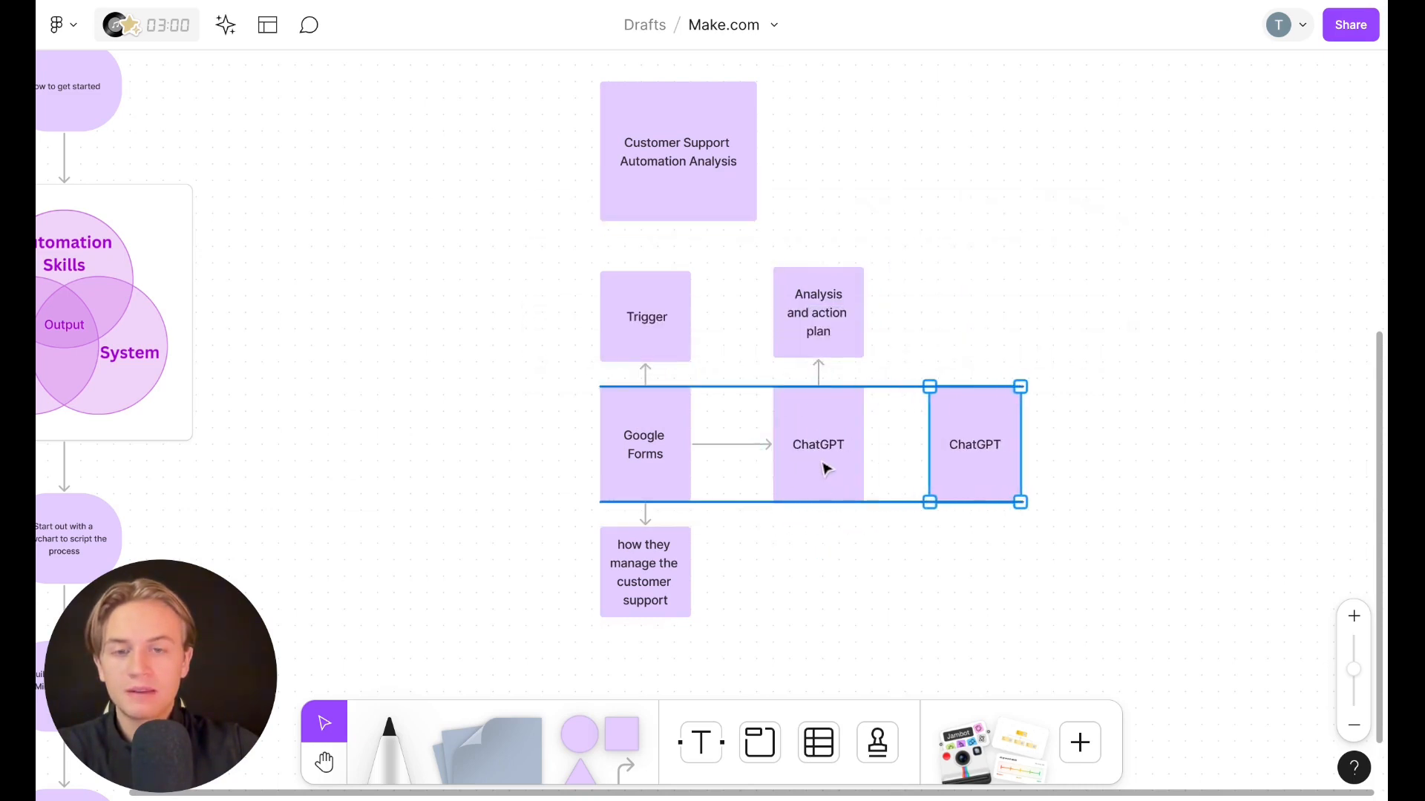
double_click(981, 443)
type("G")
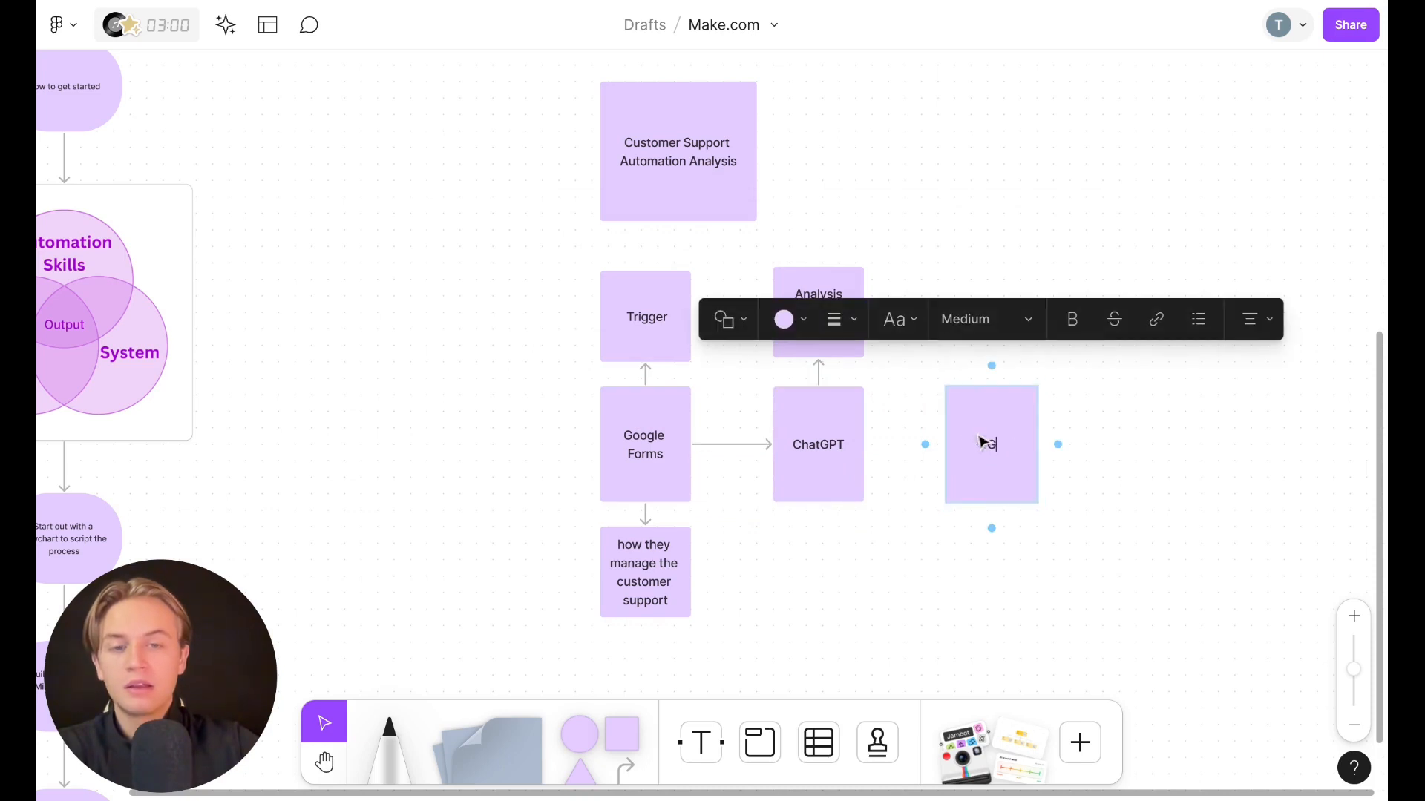
type("oogle Docs")
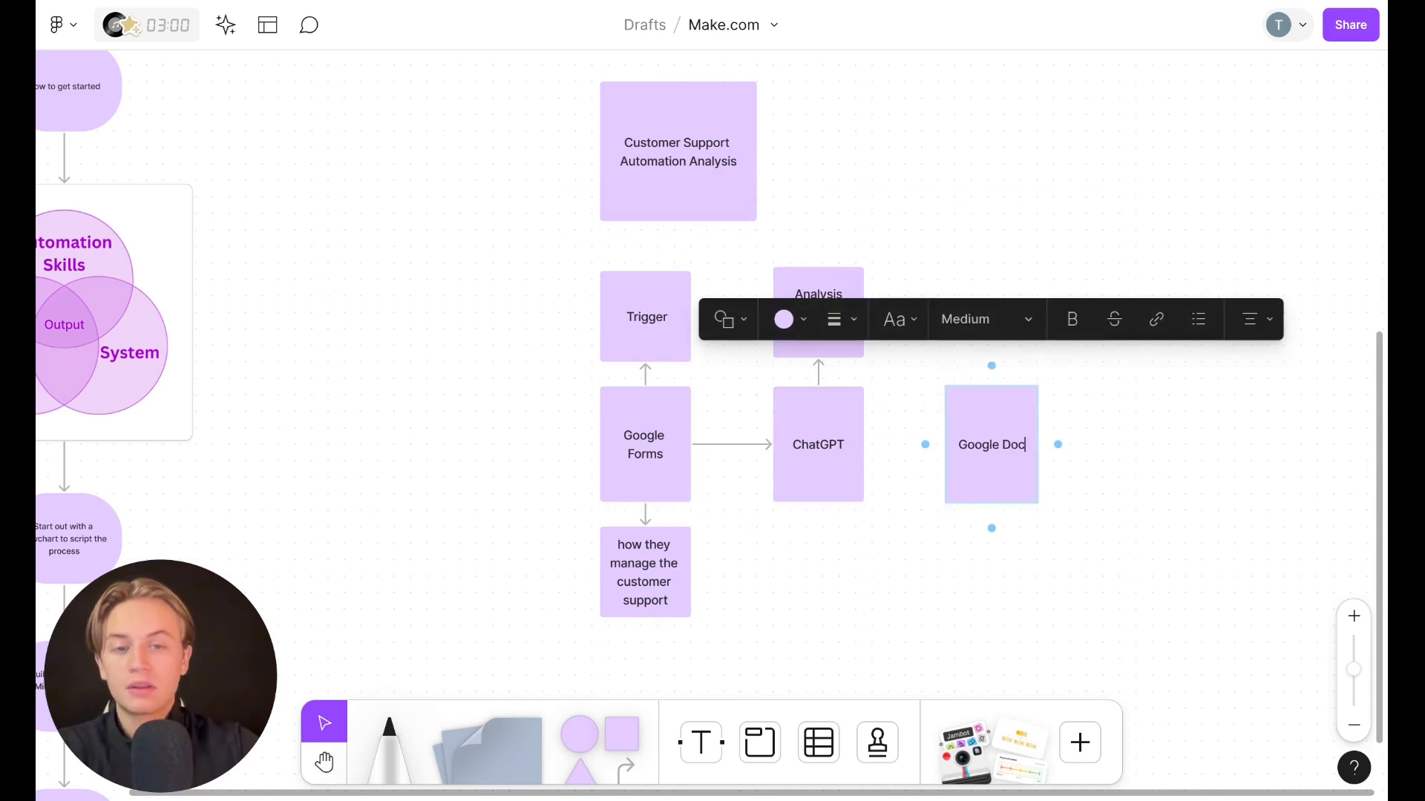
Connect ChatGPT to the Google Docs note with an arrow
left_click(861, 437)
left_click_drag(882, 444, 1011, 468)
left_click(1027, 469)
left_click(1135, 542)
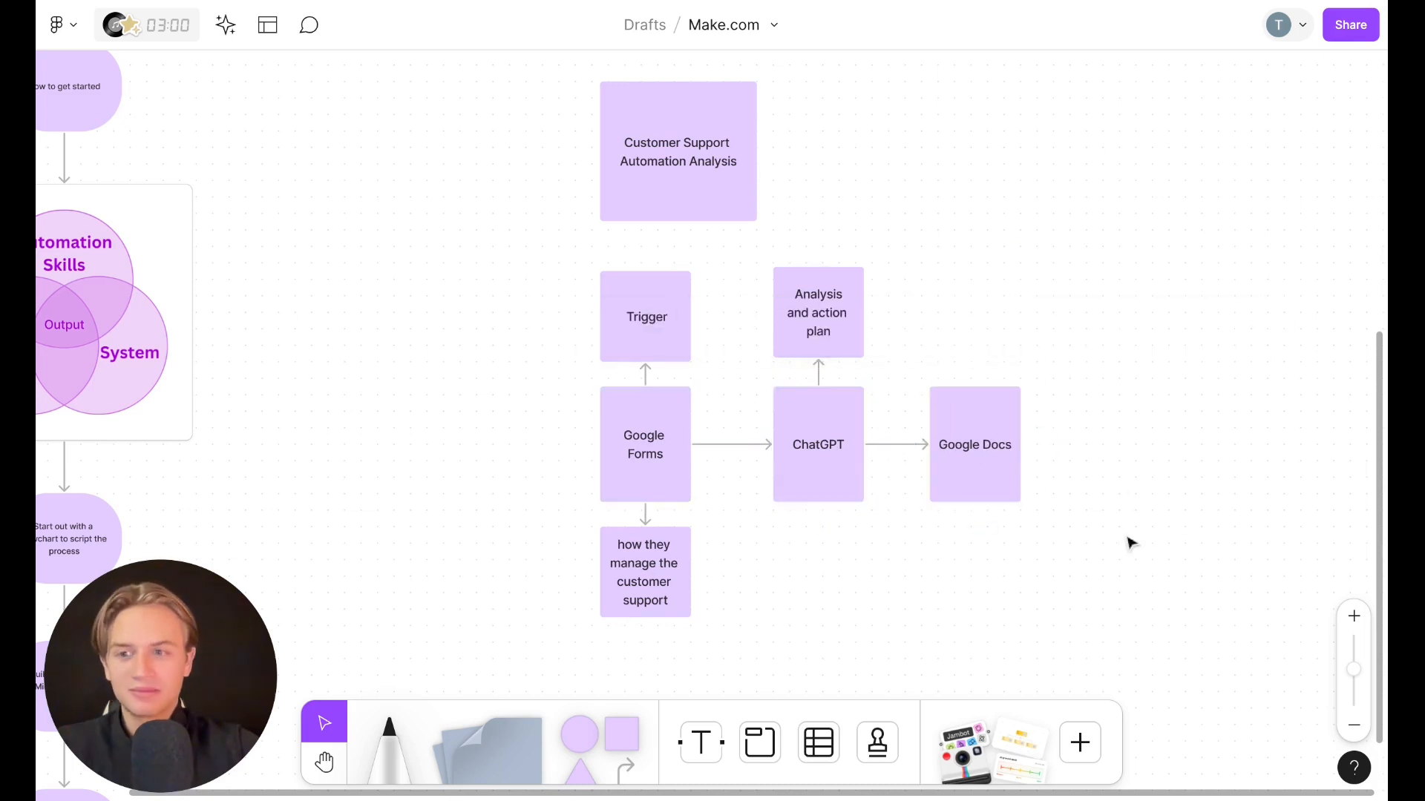
Add a note labeled "Via Email" right of Google Docs and connect Google Docs to it with an arrow
scroll(999, 582, "right", 2)
scroll(999, 581, "up", 2)
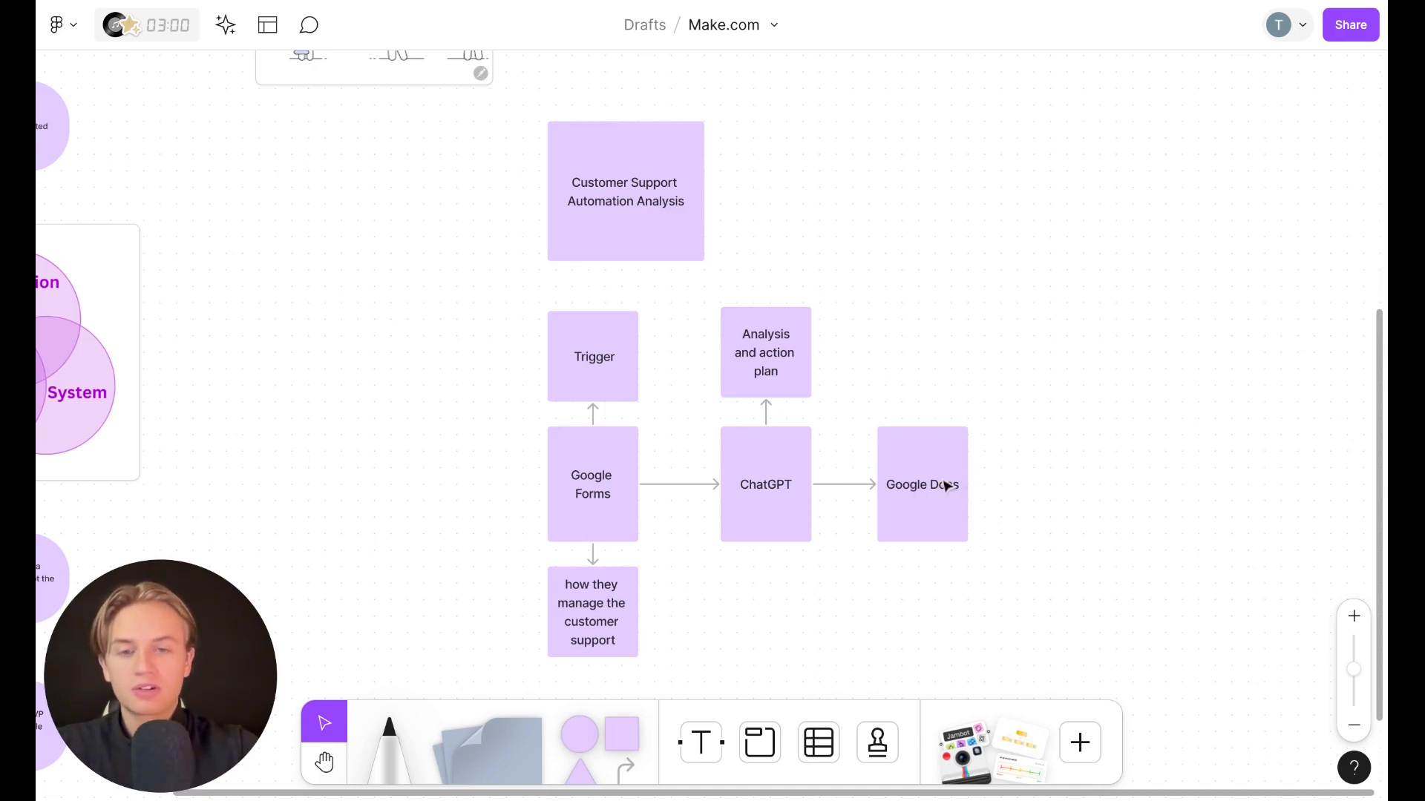
left_click(924, 492)
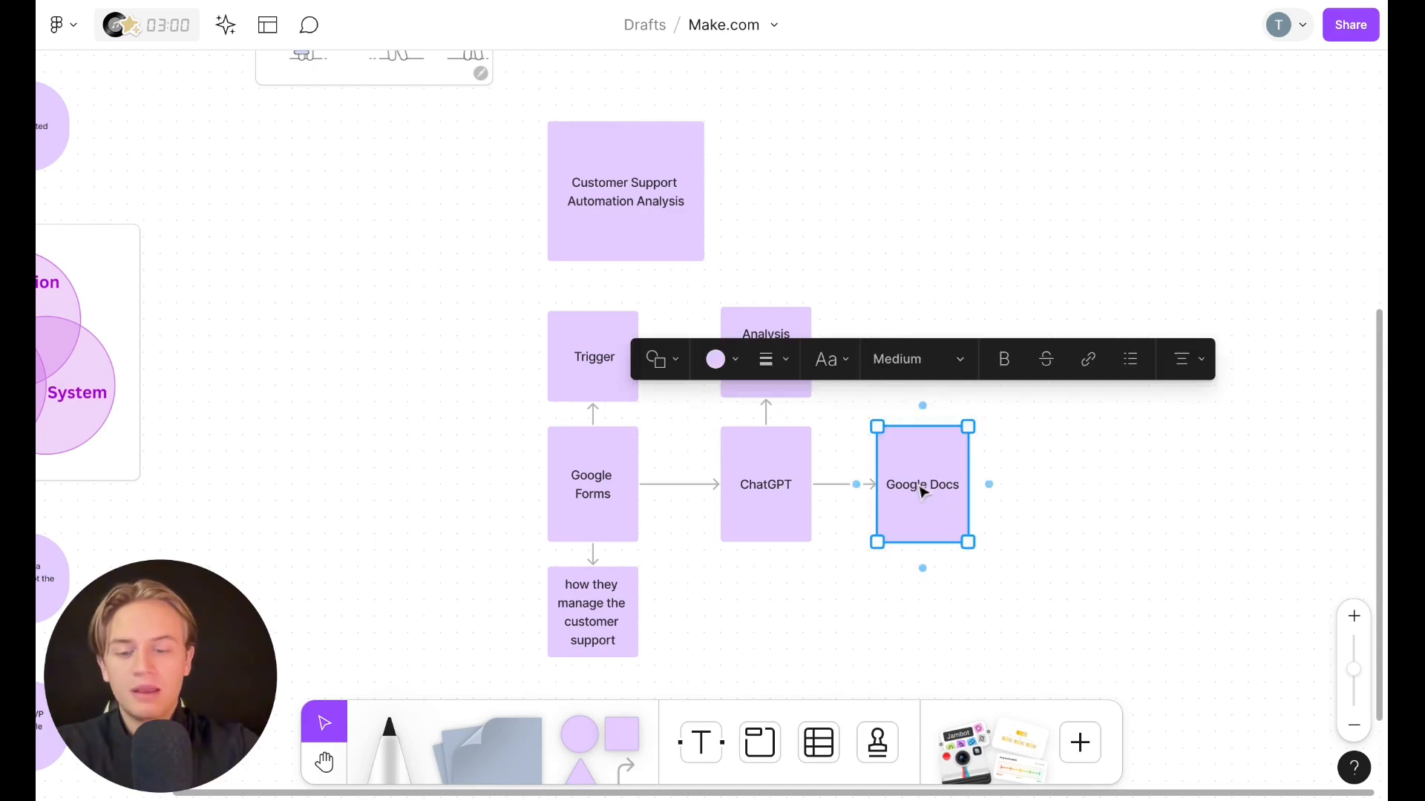
left_click_drag(924, 492, 1079, 490)
key("Return")
type("Vi")
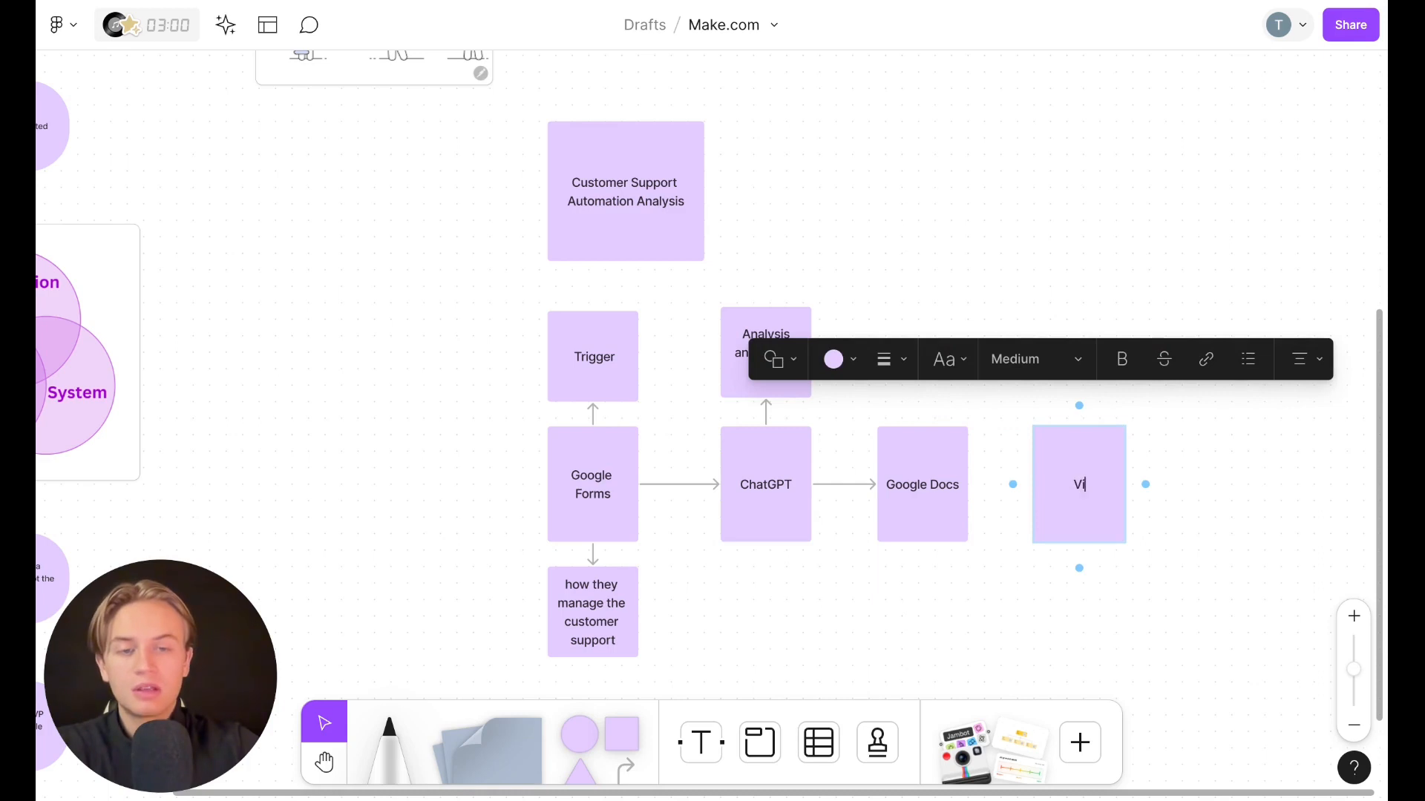
type("a Email")
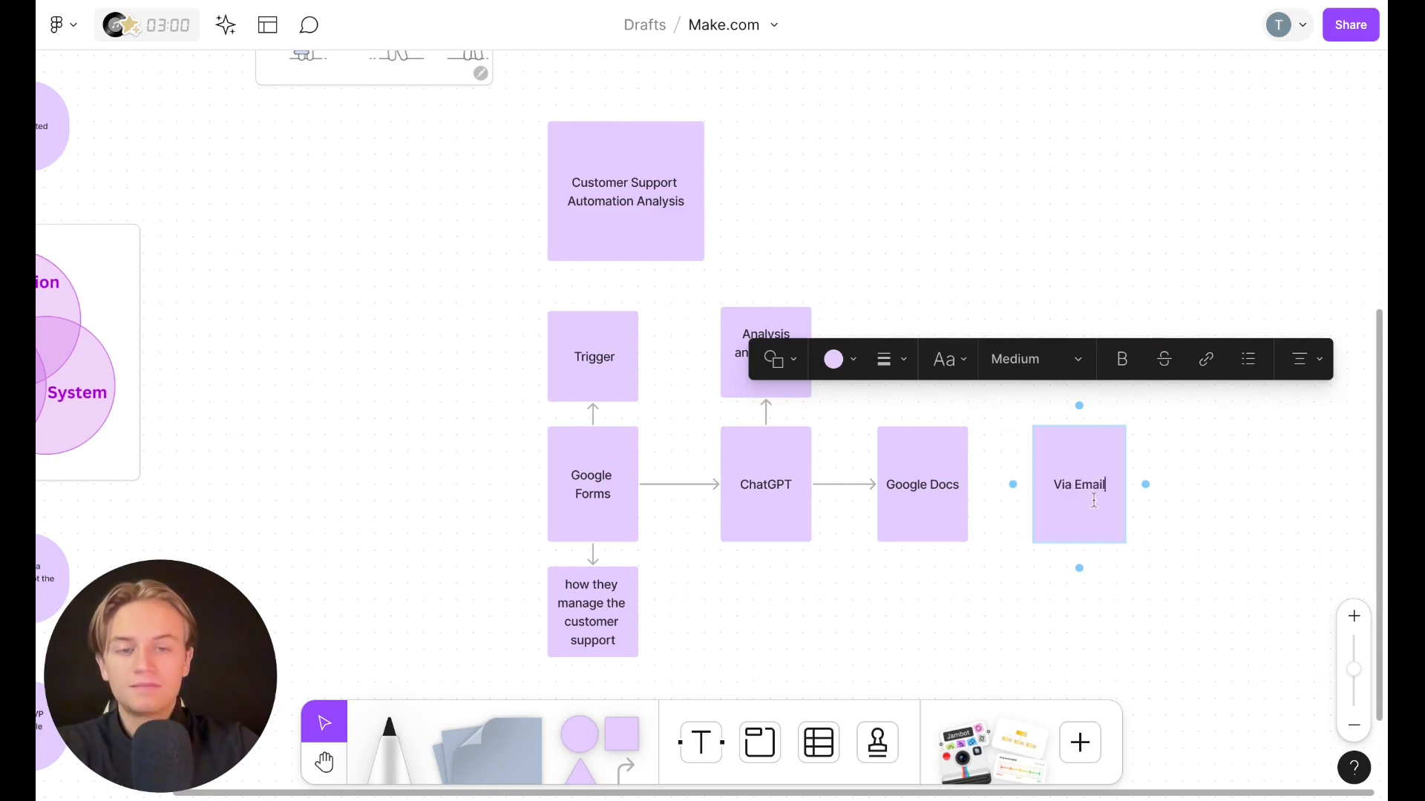
left_click(1193, 538)
left_click(940, 495)
left_click_drag(970, 487, 1035, 484)
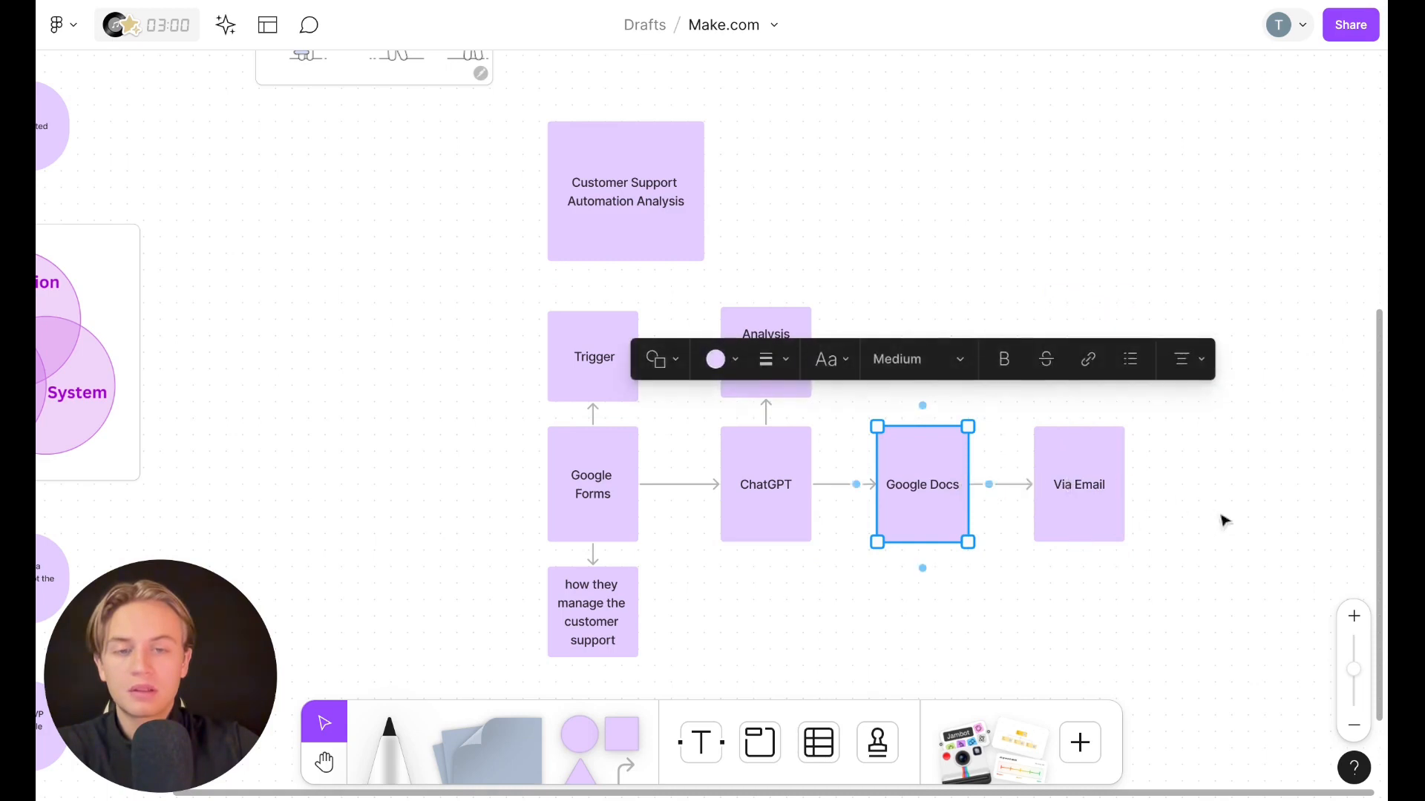
Review the Google Form's questions and the Google Docs template with its {{chatgpt_results}} placeholder
left_click(1222, 519)
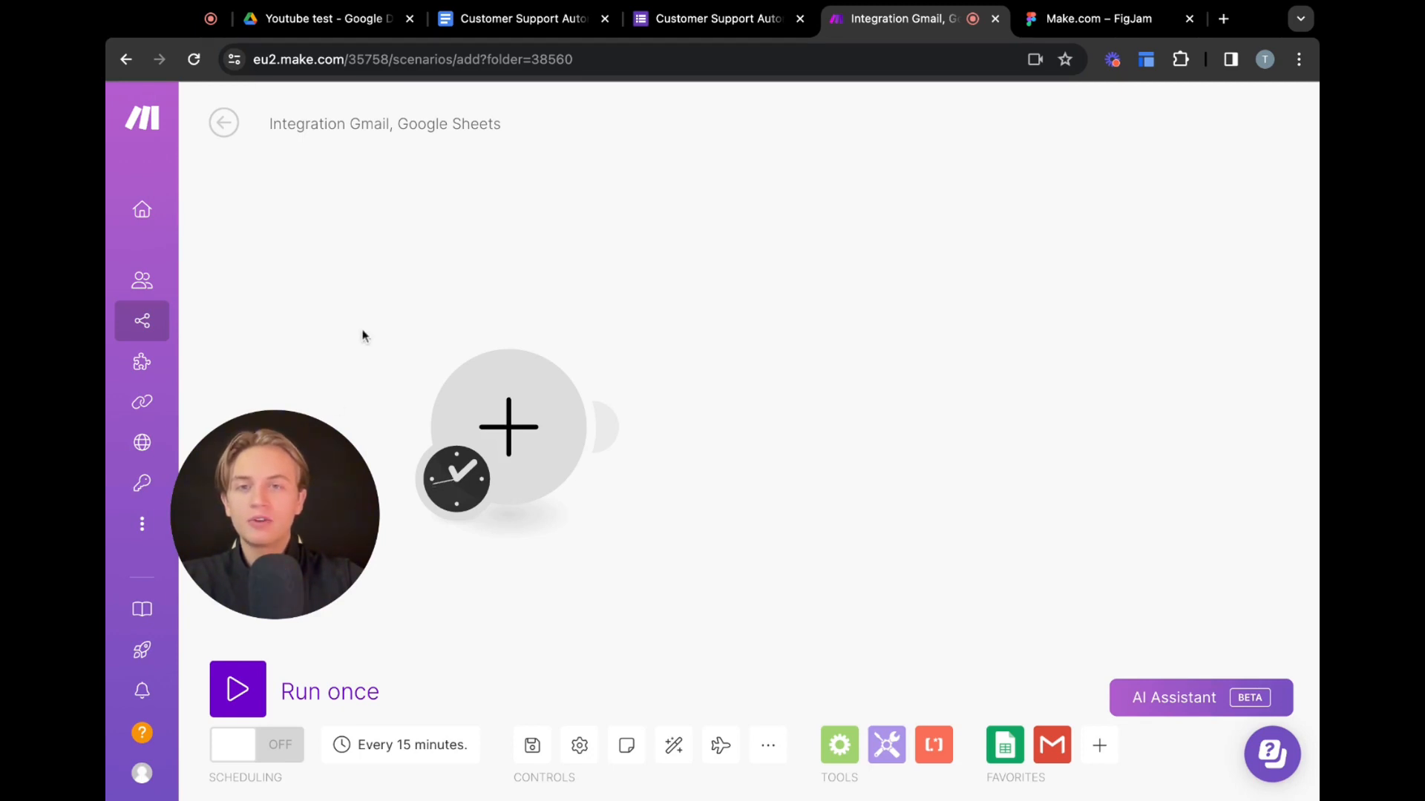
left_click(665, 25)
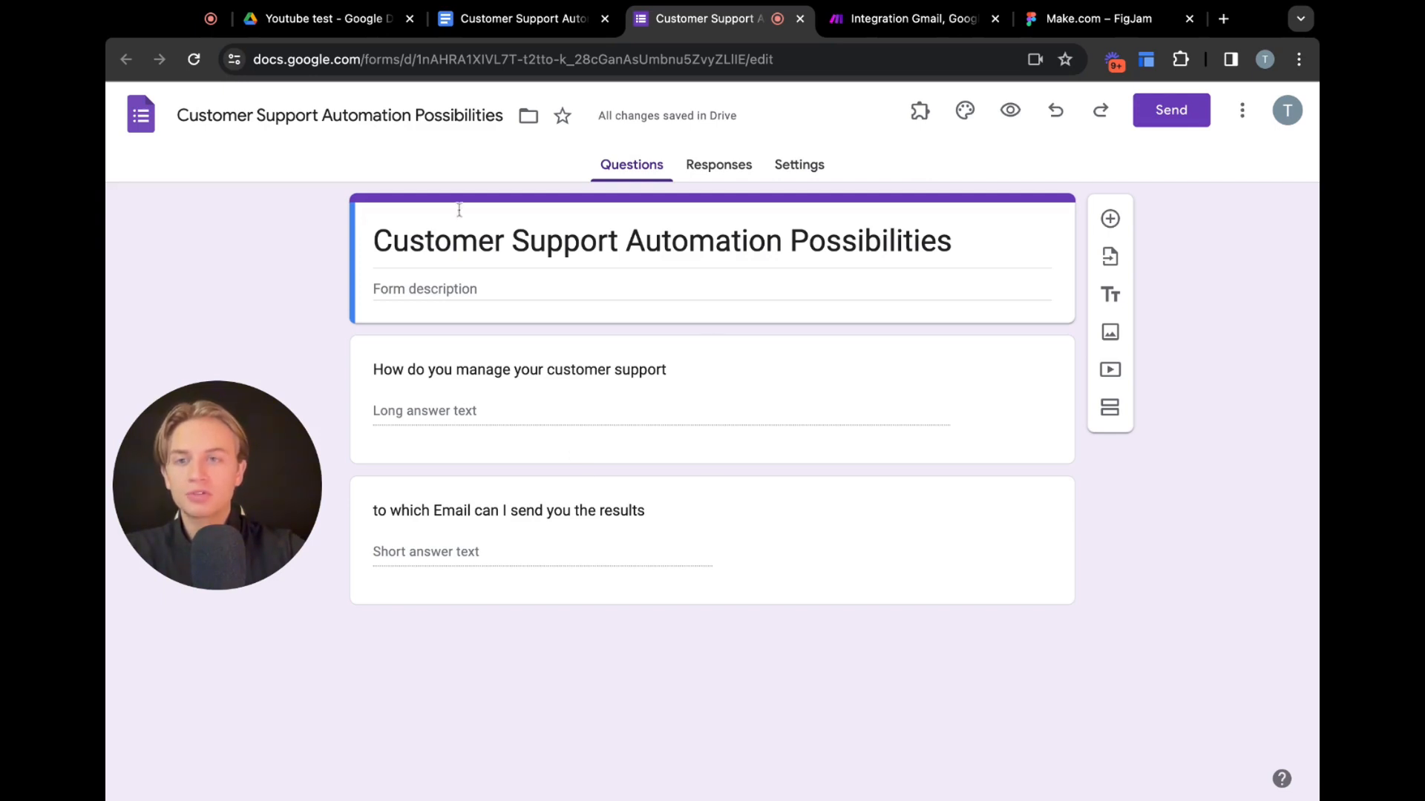
left_click(484, 23)
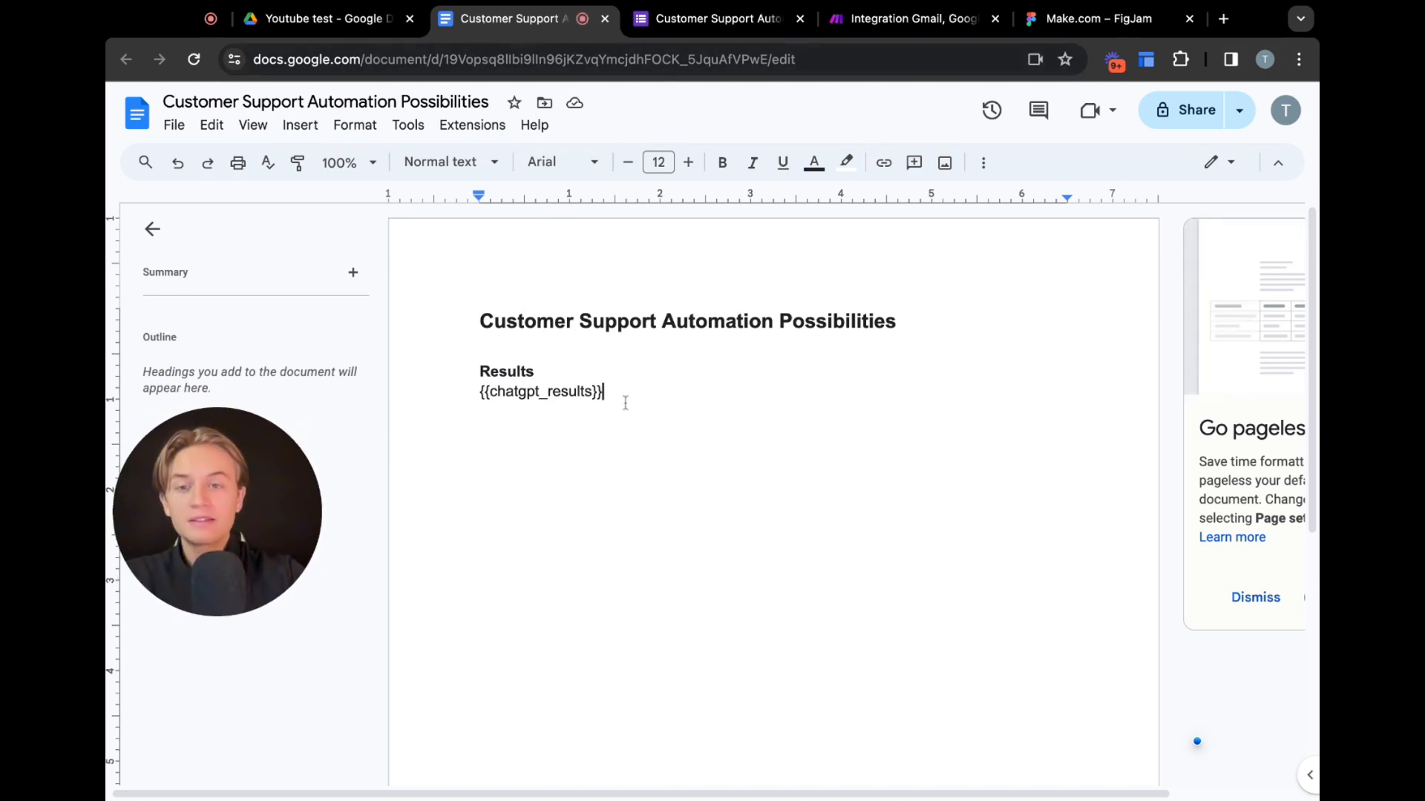
key("alt+shift+Up")
key("alt+shift+Up")
key("alt+shift+Down")
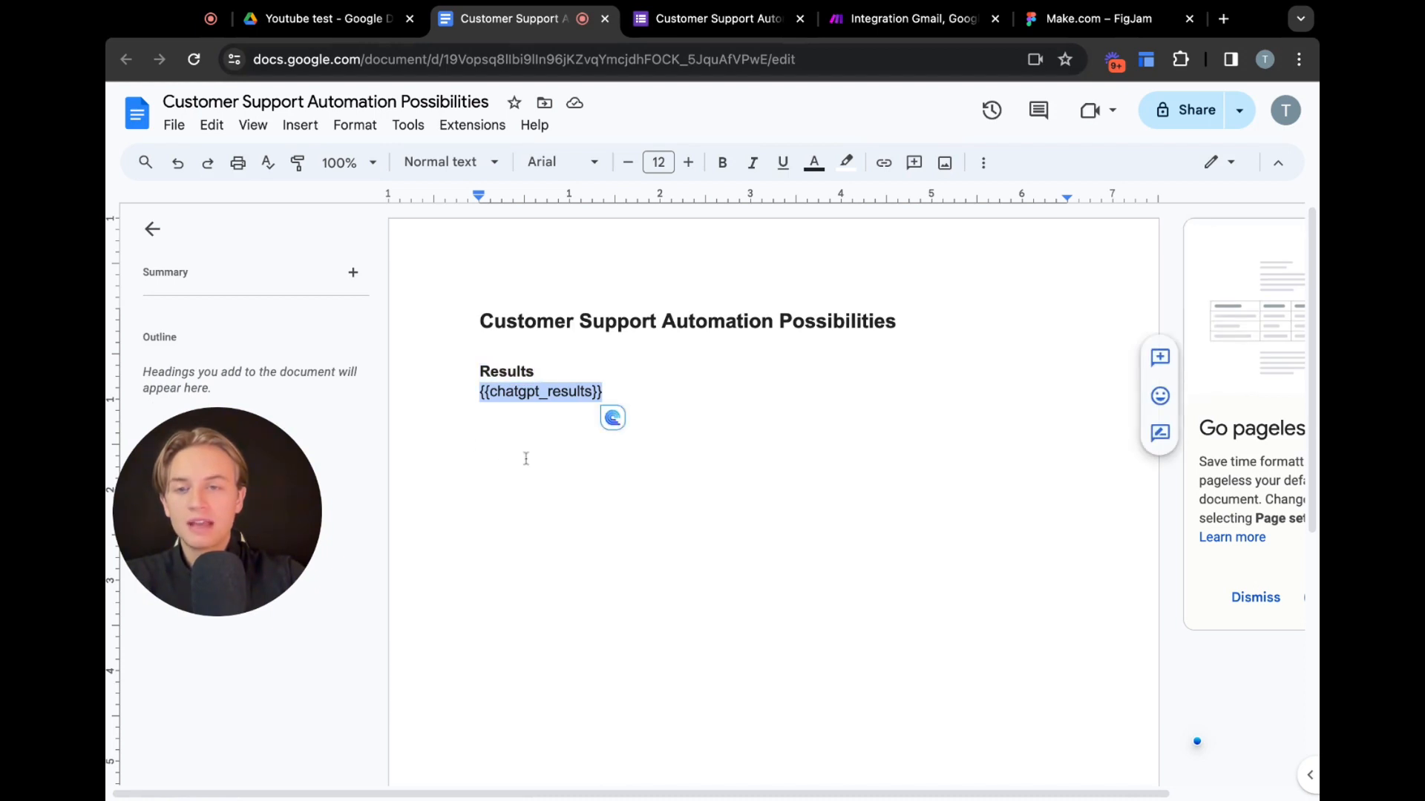
left_click(492, 391)
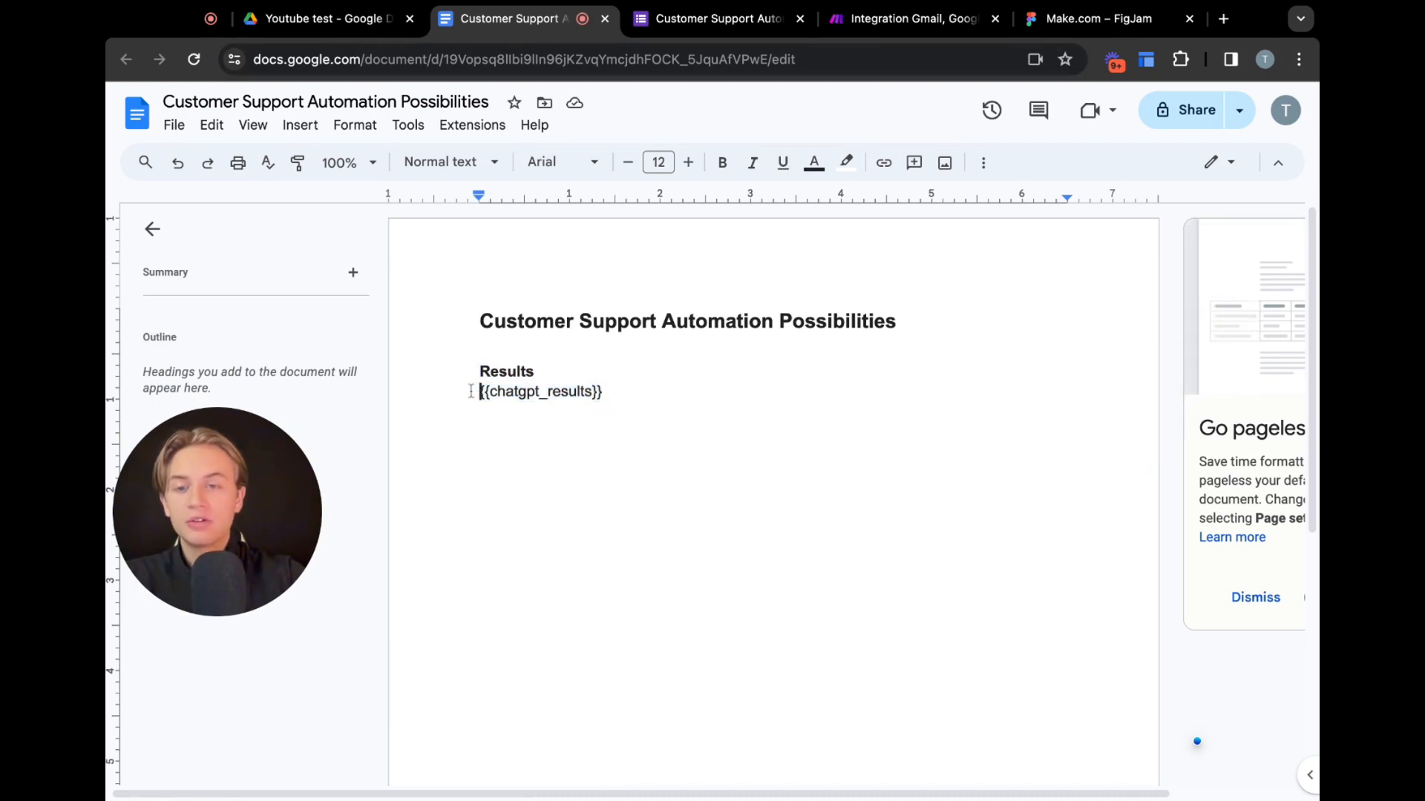
triple_click(470, 391)
left_click(620, 414)
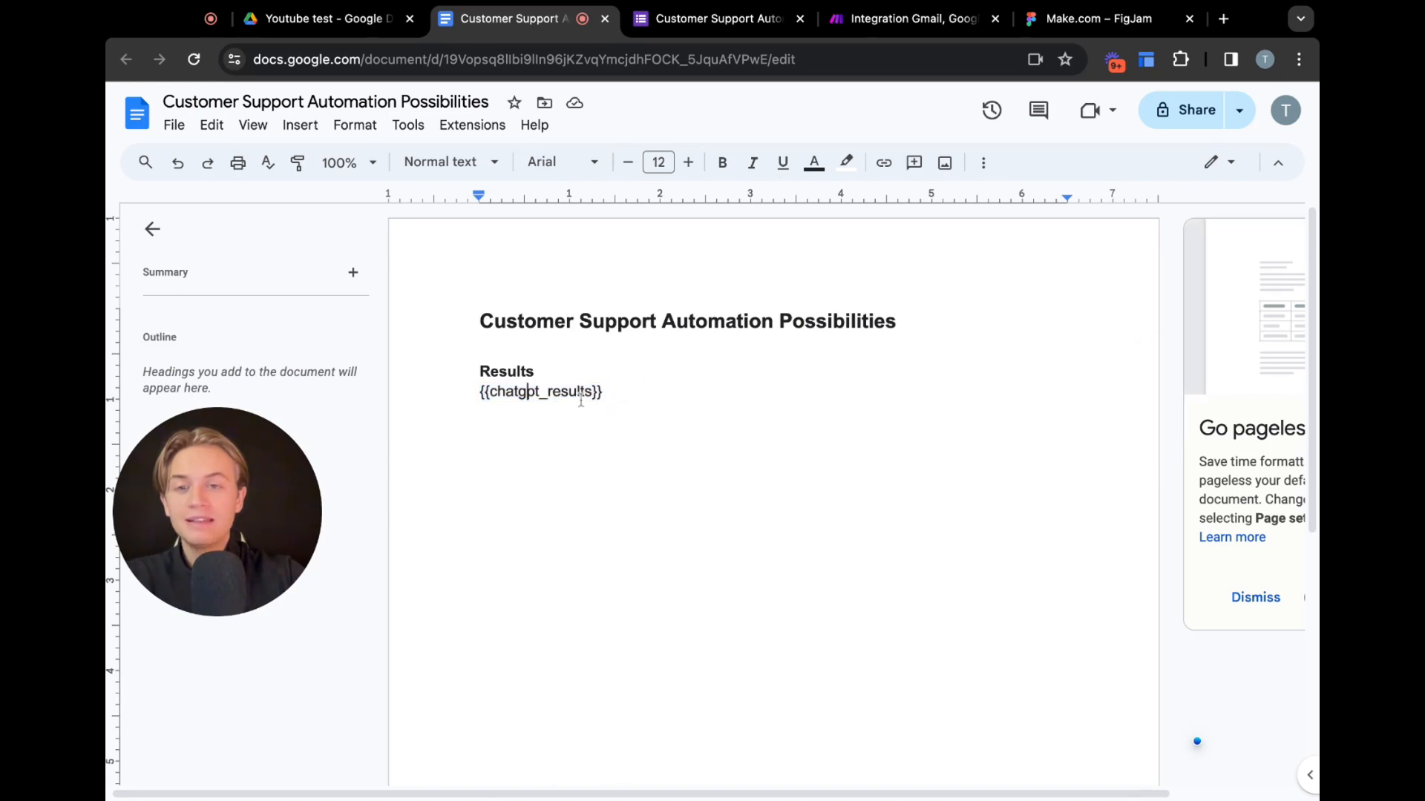
triple_click(619, 393)
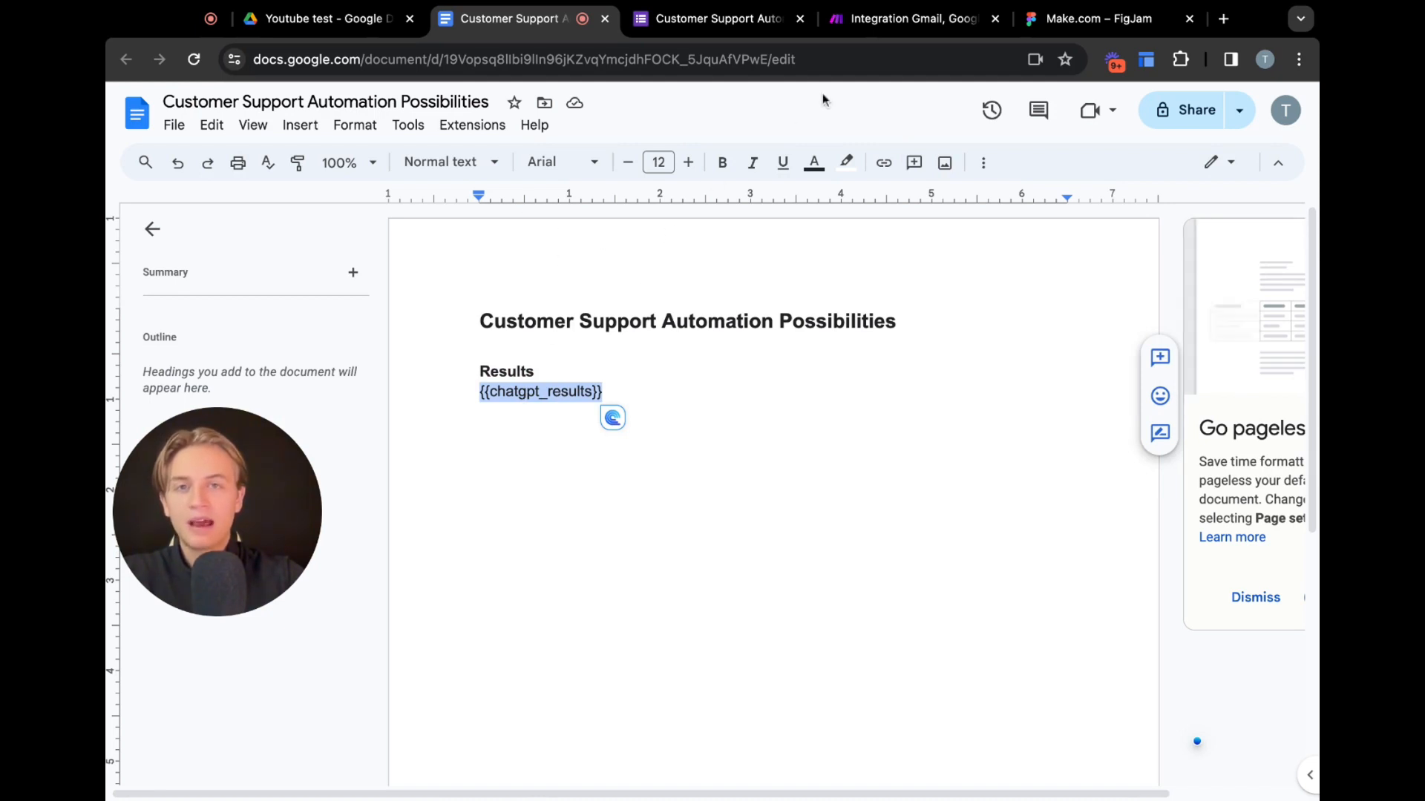
Add a Google Forms Watch Responses trigger as the scenario's first module
left_click(878, 20)
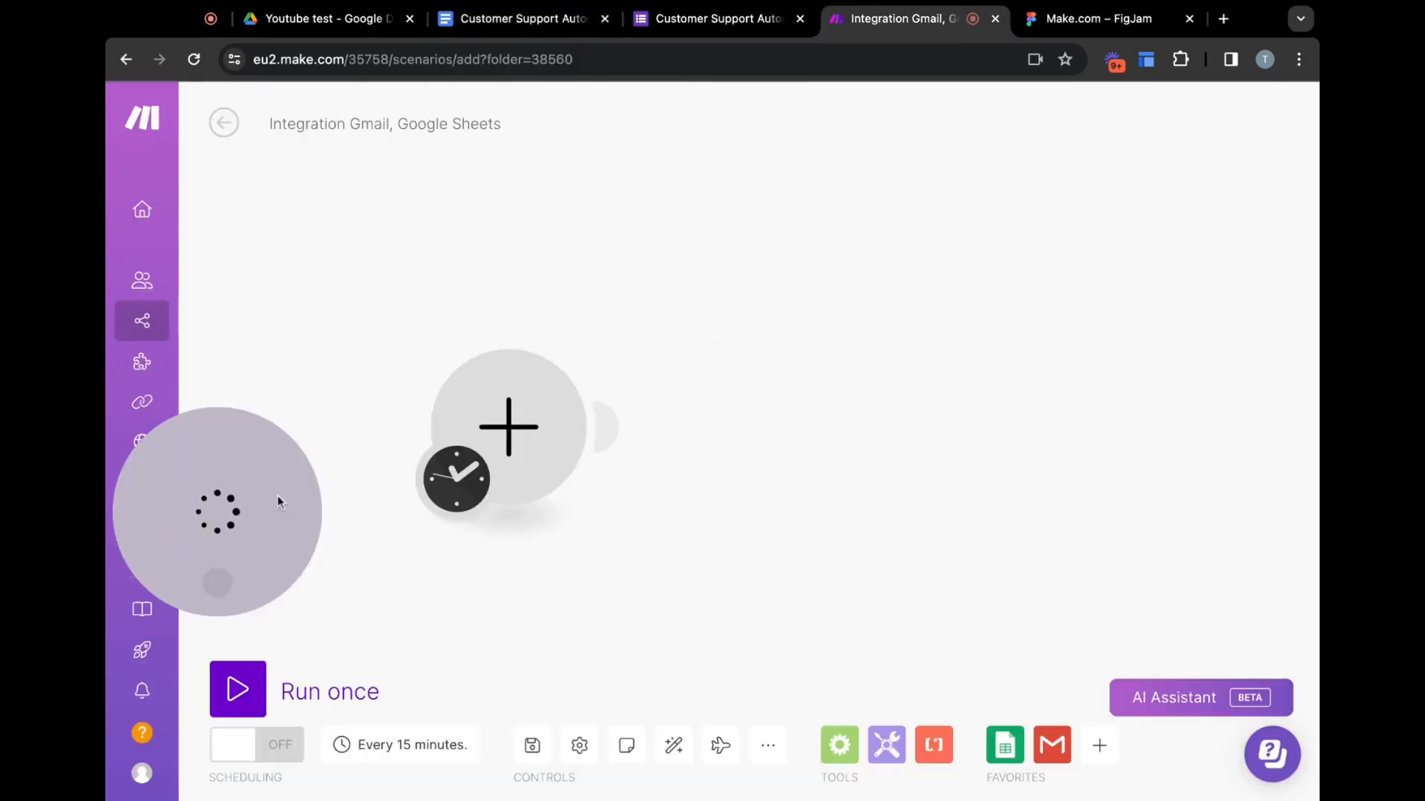
left_click_drag(243, 506, 293, 443)
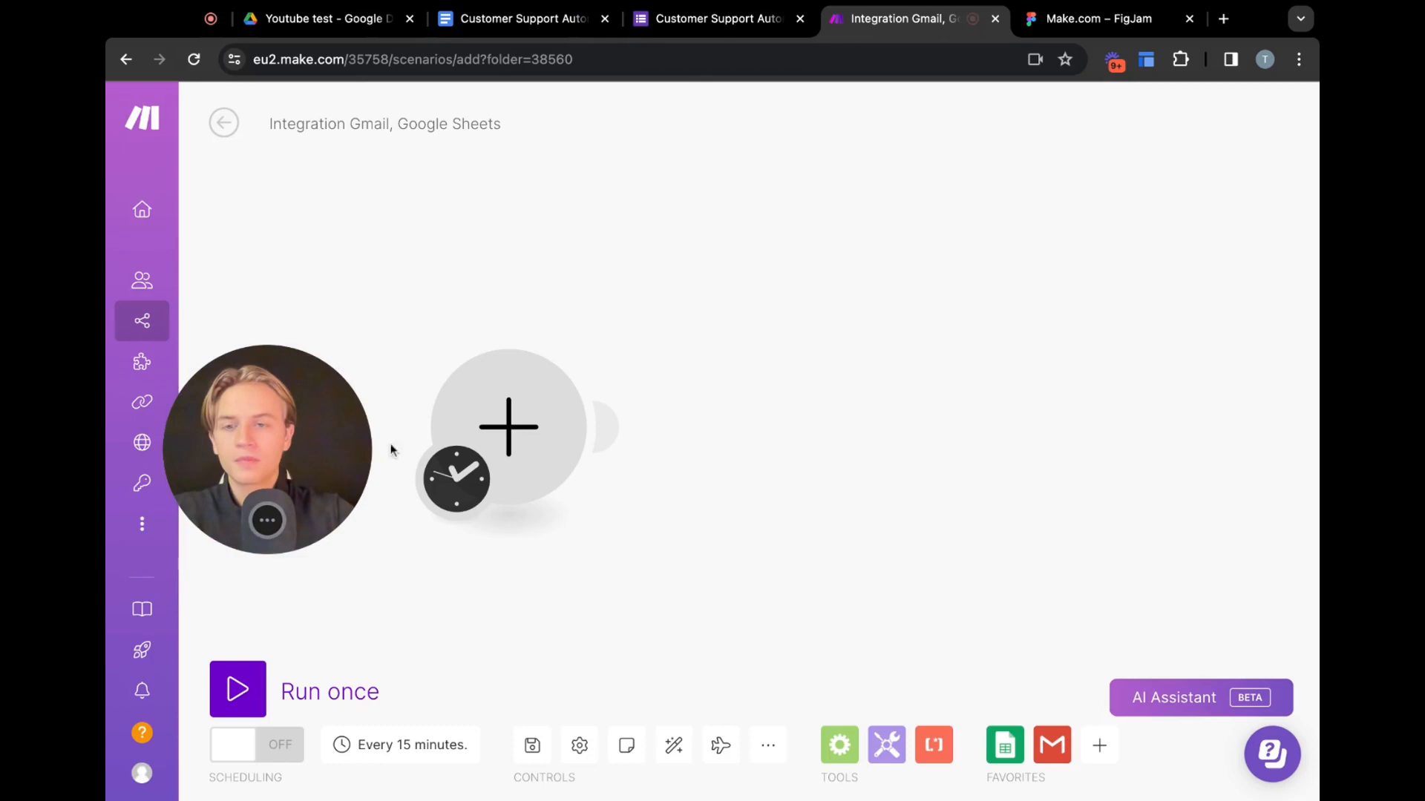
left_click(509, 429)
left_click(811, 504)
type("goog")
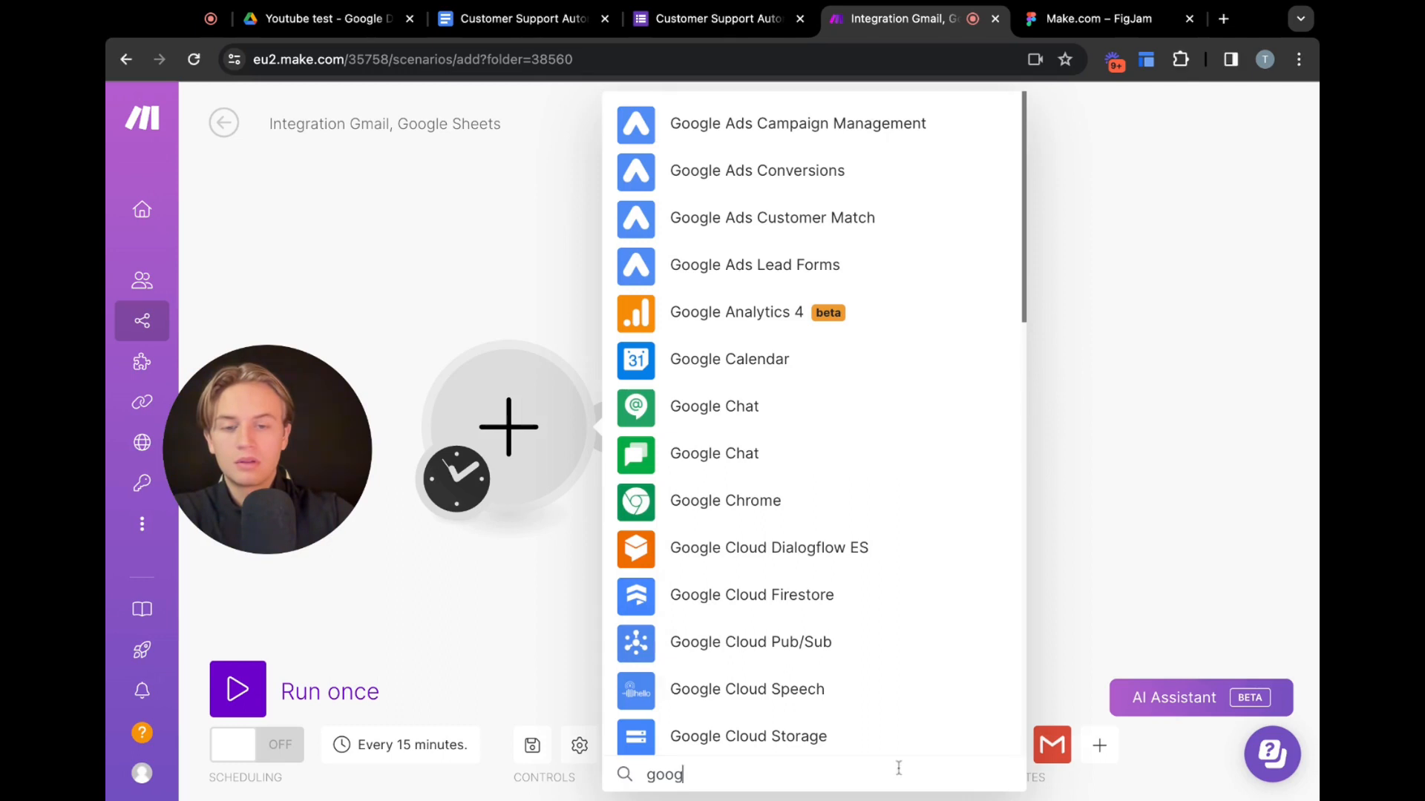
type("le forms")
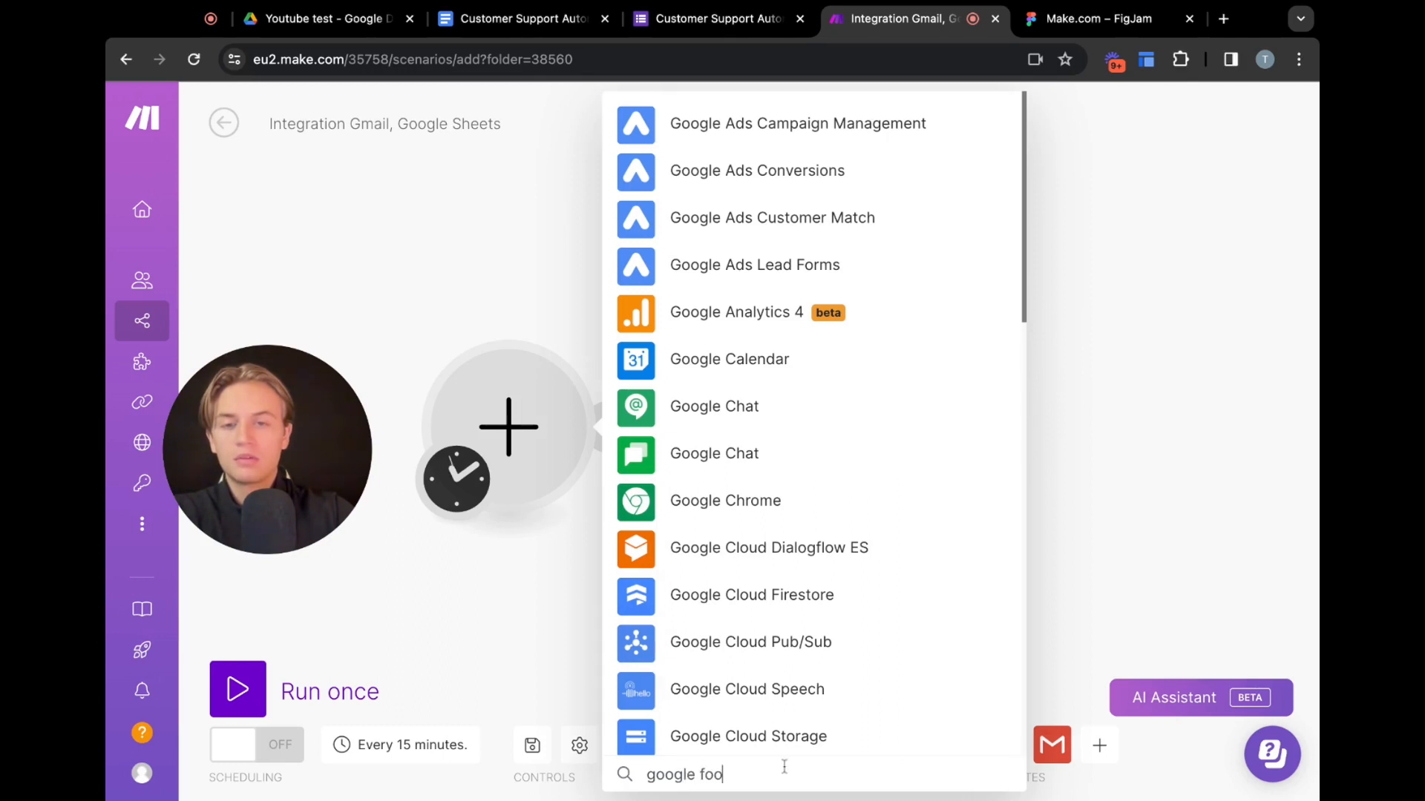
left_click(694, 409)
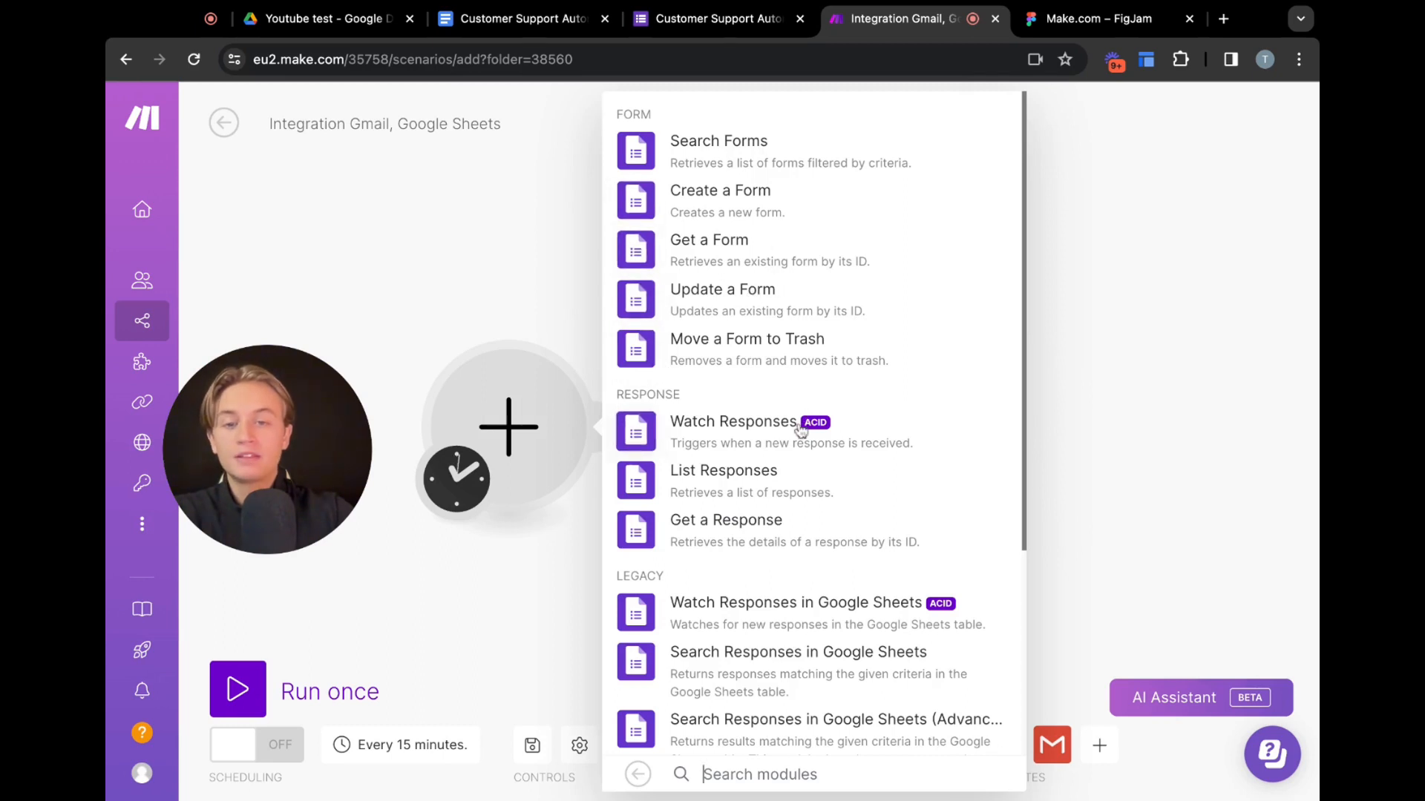
left_click(772, 434)
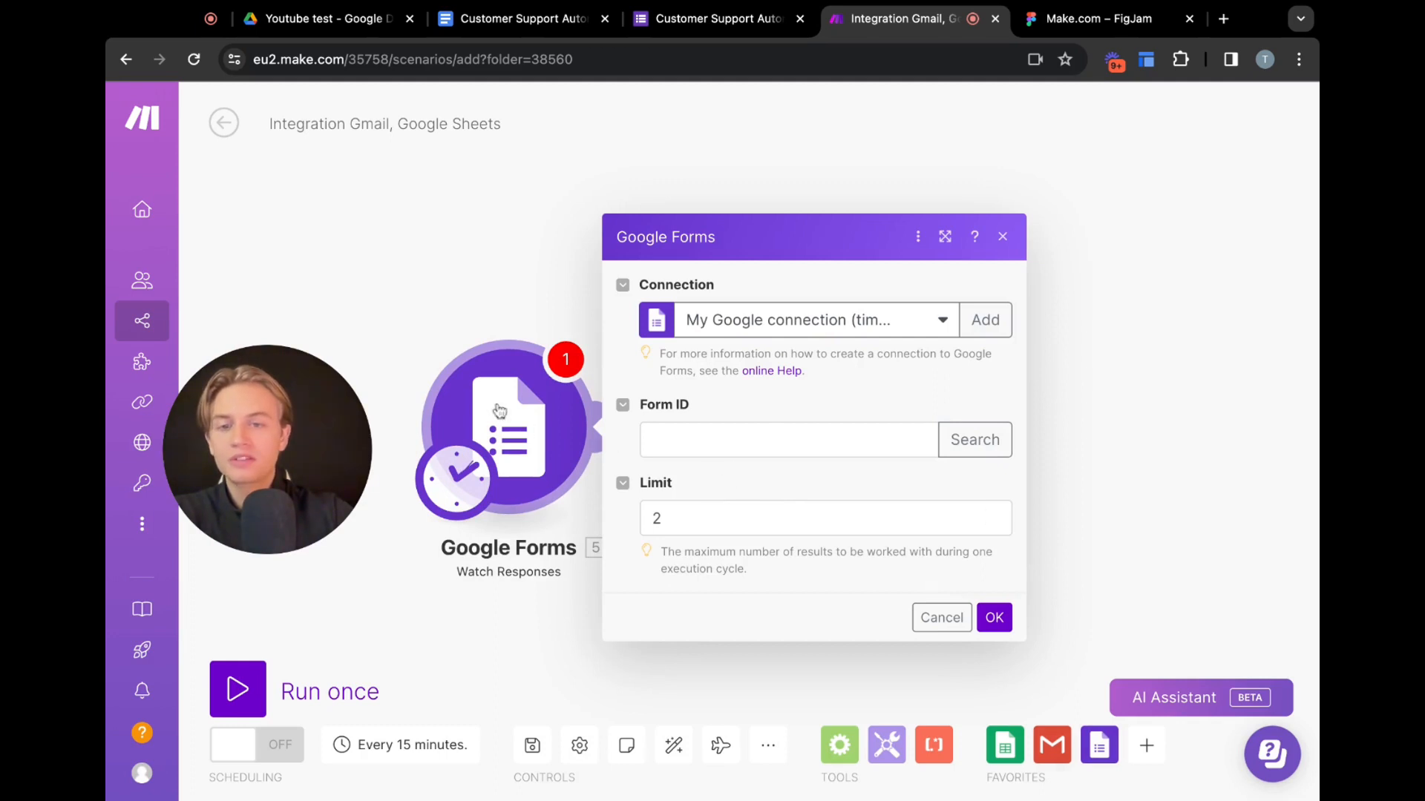
Set the trigger's form to "Customer Support Automation Possibilities" and confirm the module settings
left_click(837, 443)
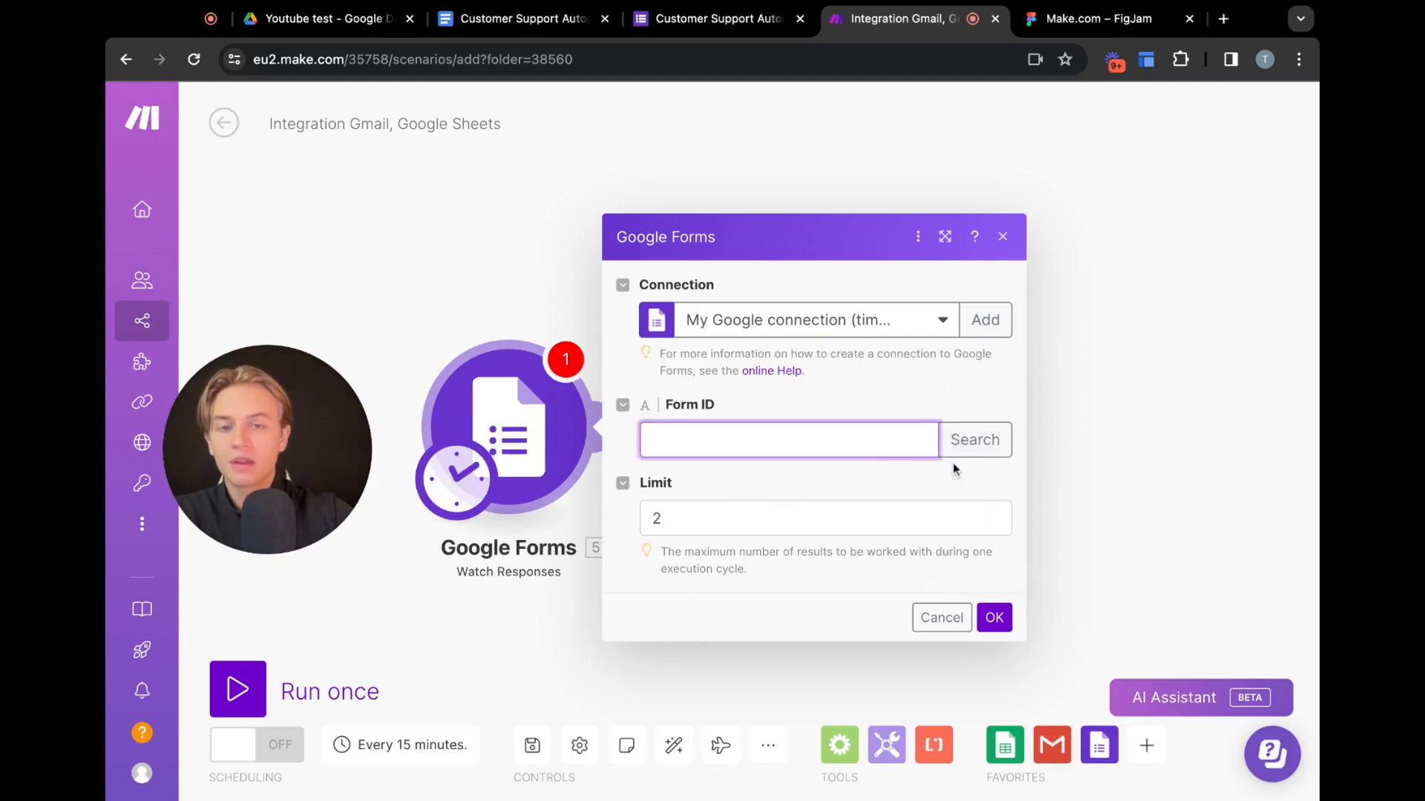
left_click(970, 443)
left_click(895, 590)
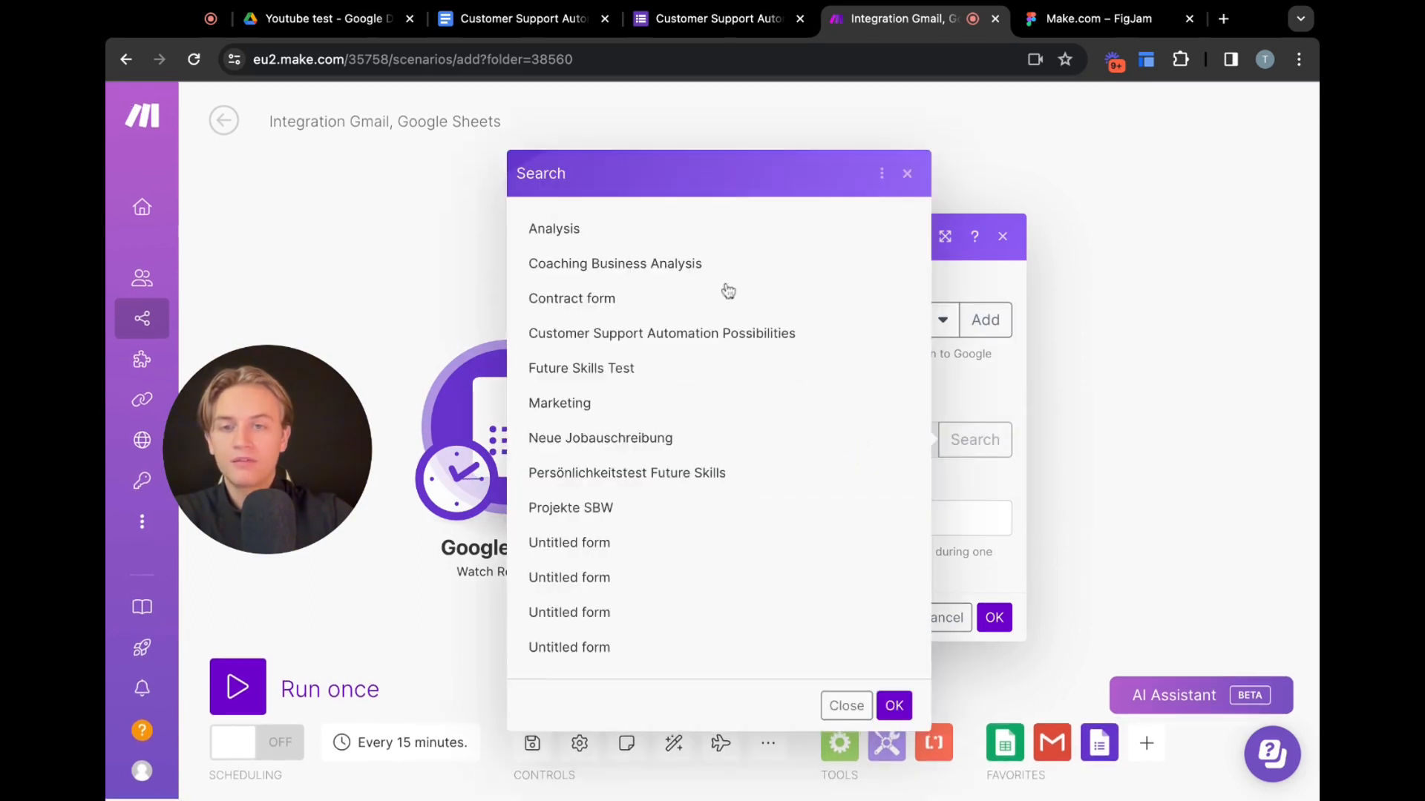
left_click(681, 335)
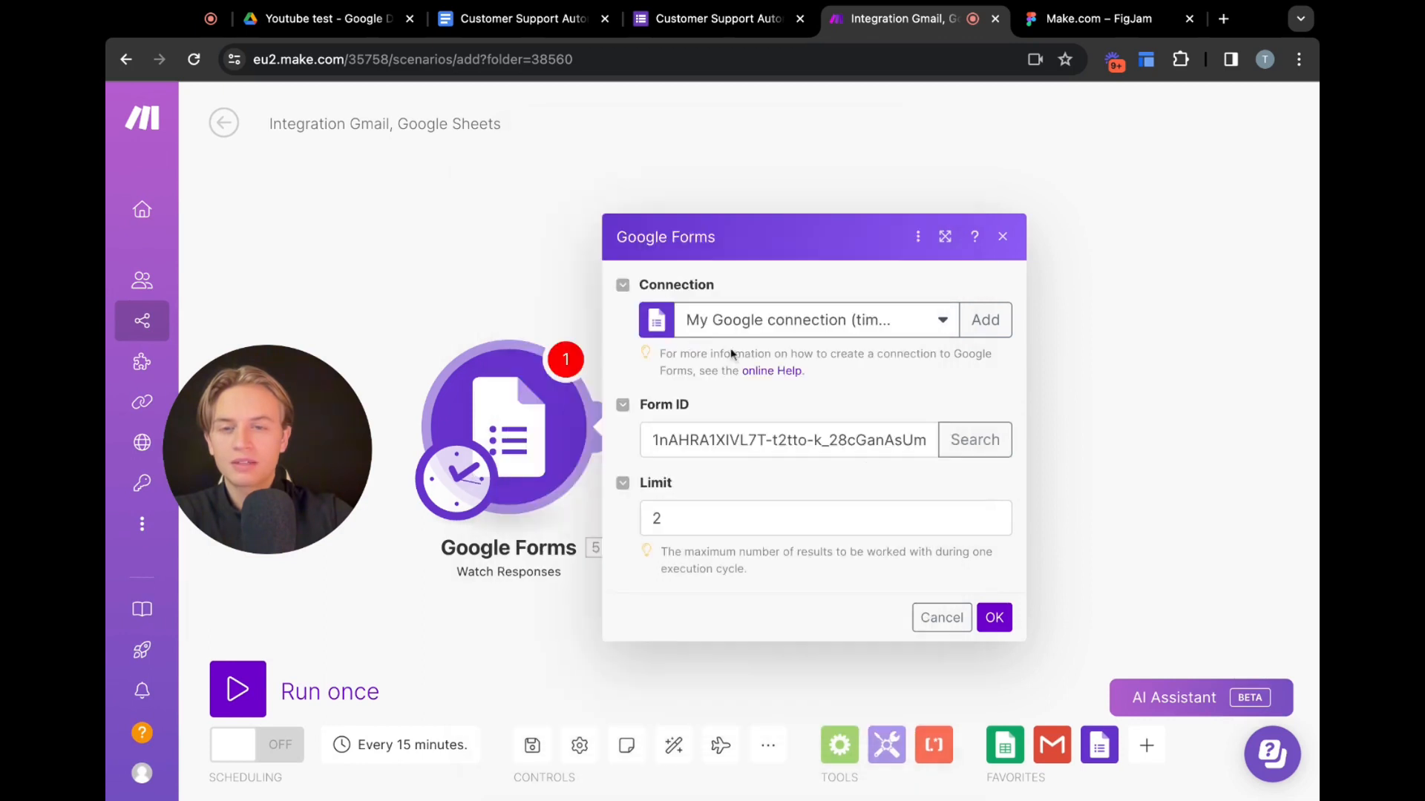
left_click(995, 621)
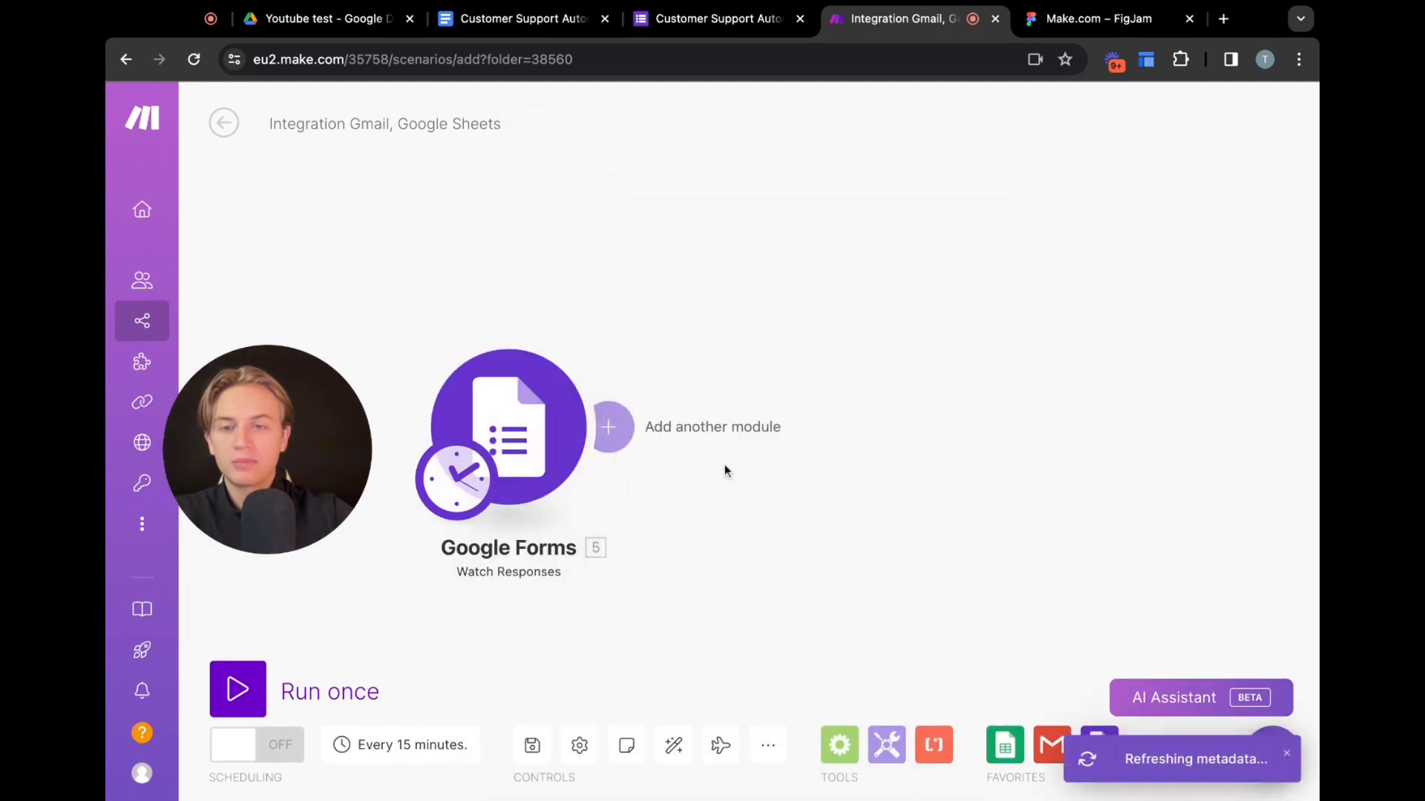
Add an OpenAI (ChatGPT, Whisper, DALL-E) Create a Completion module after the Google Forms trigger
left_click(608, 425)
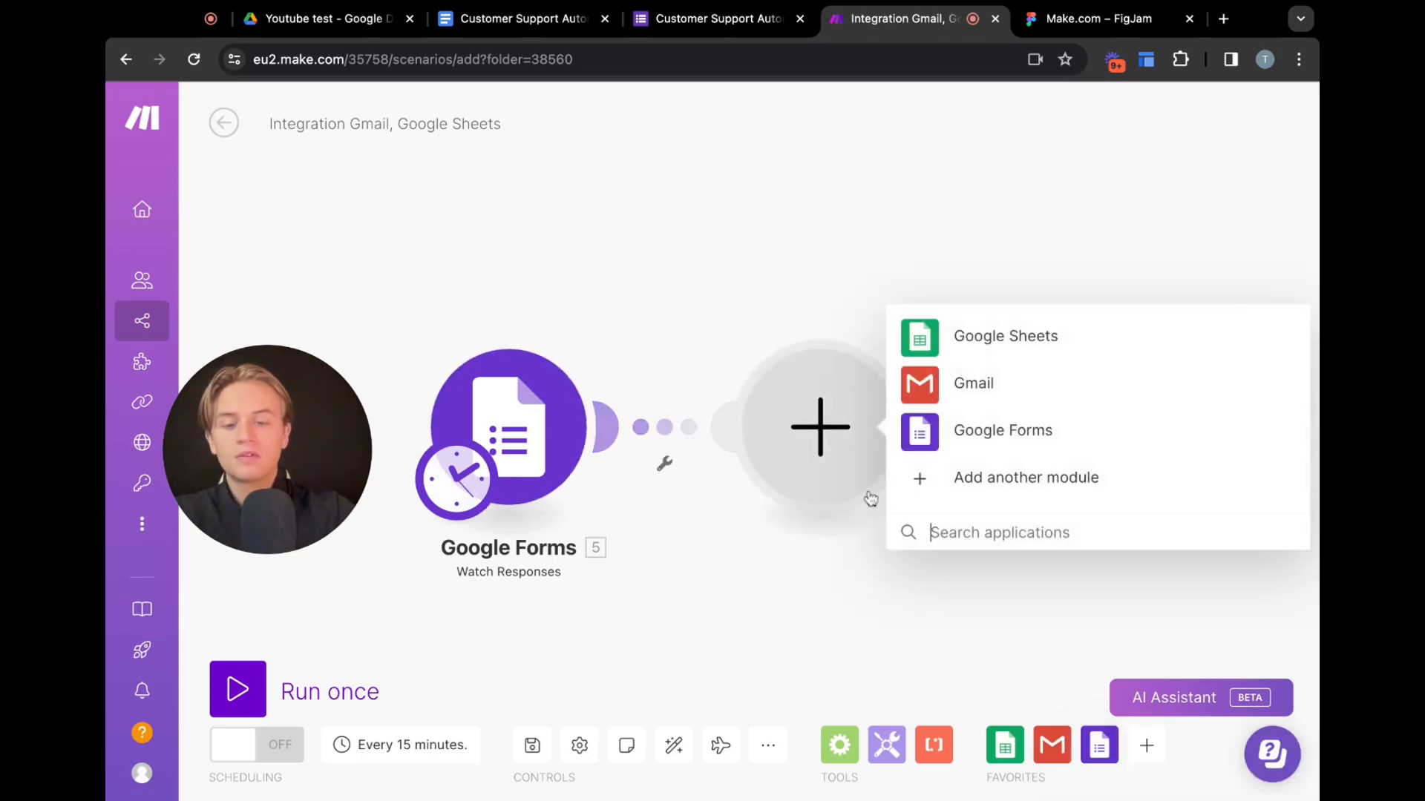
type("chatgpt")
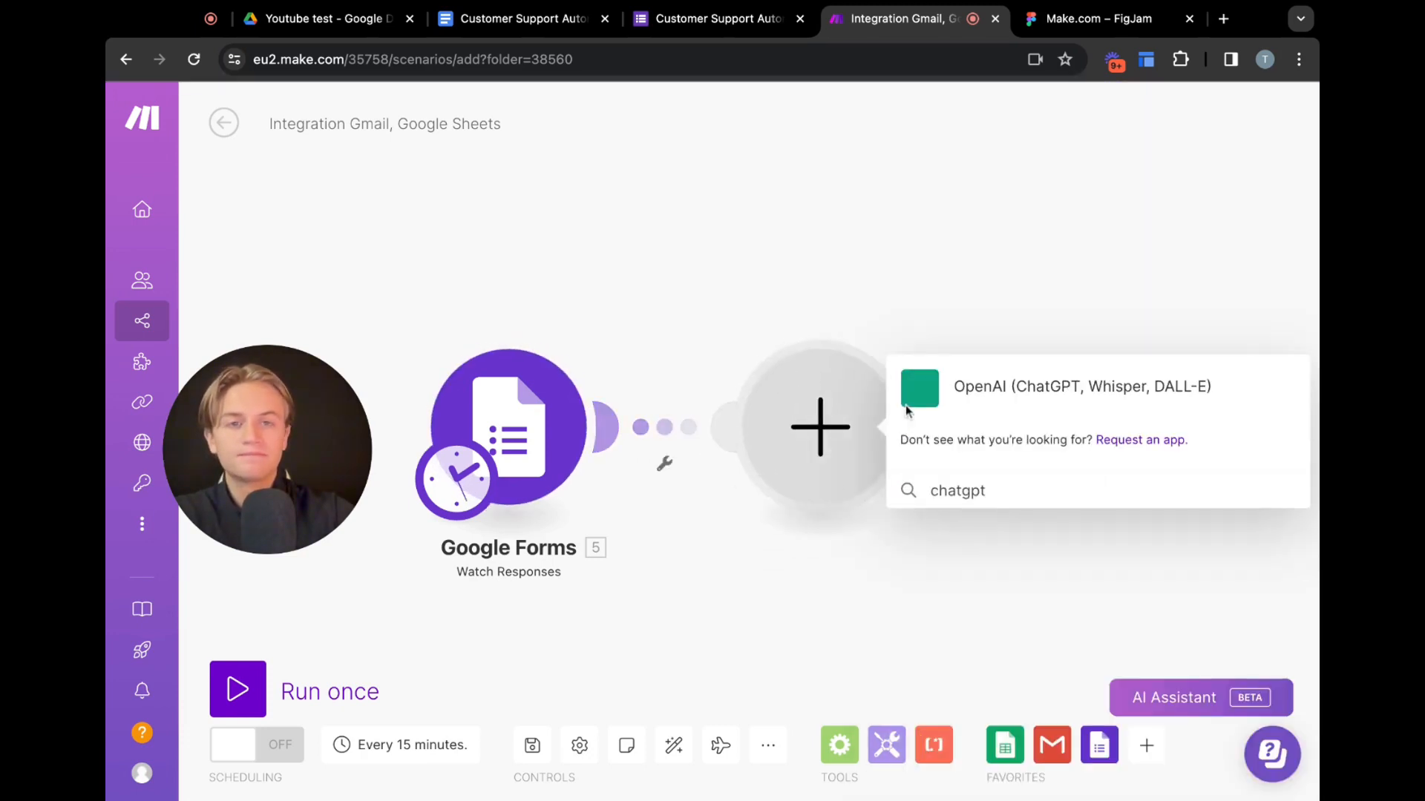
left_click(907, 408)
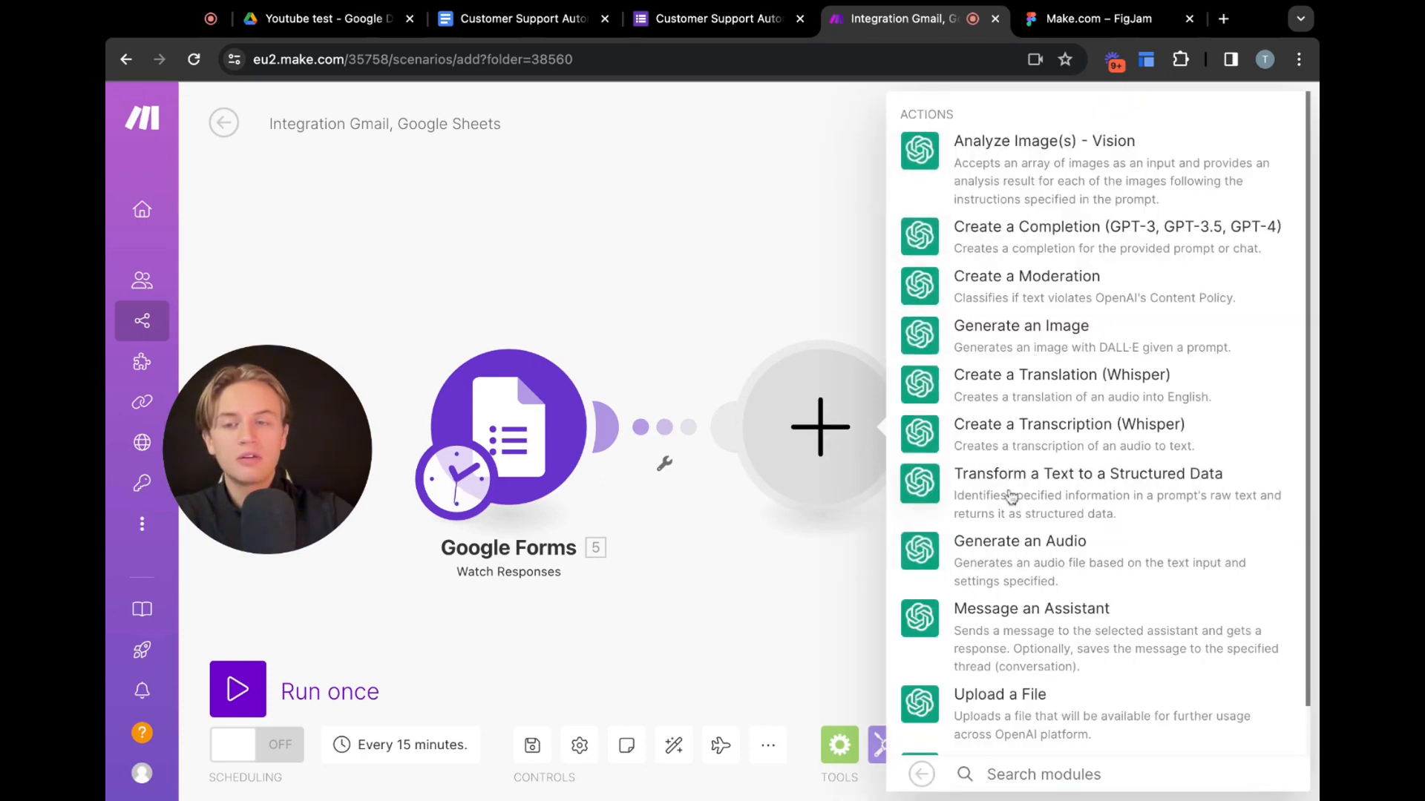
scroll(1068, 542, "down", 1)
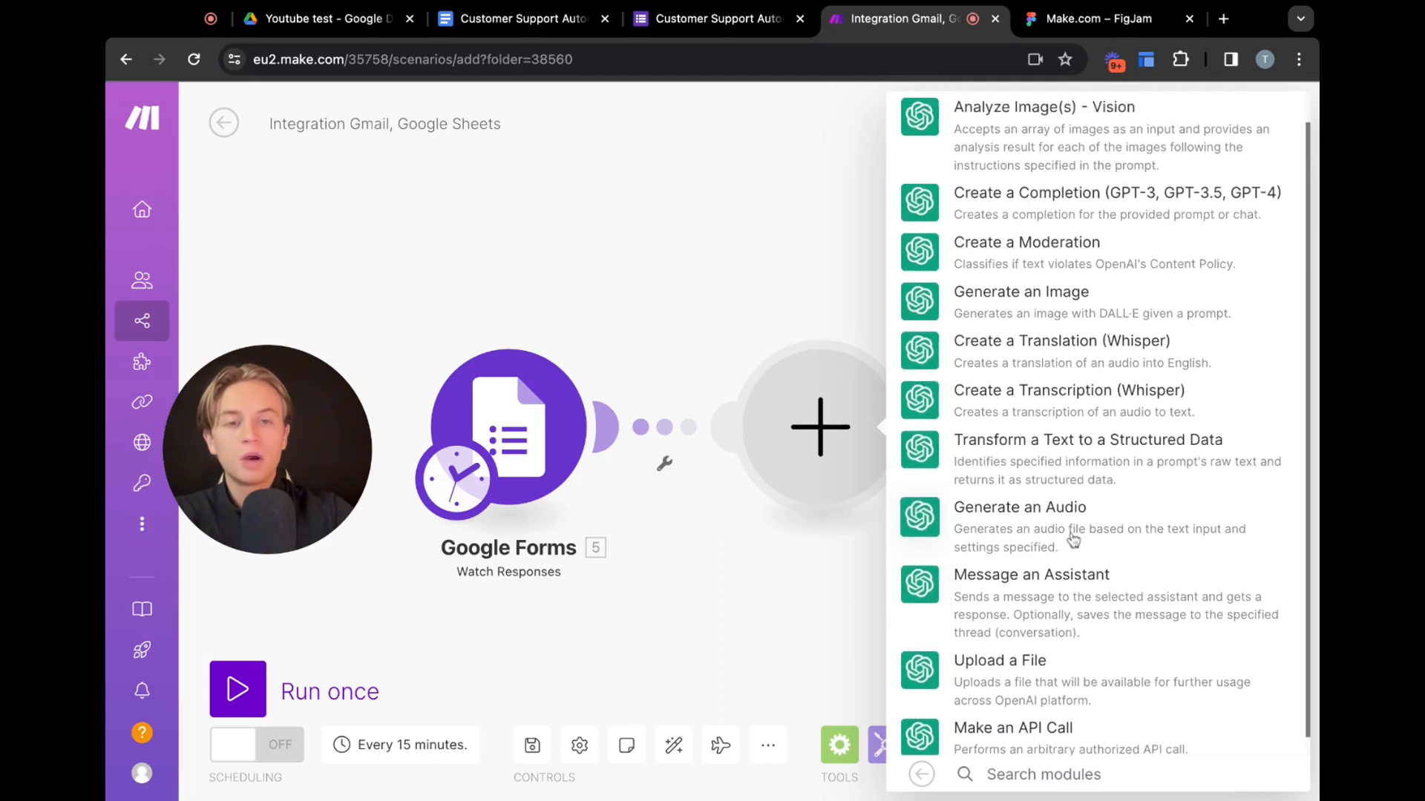
scroll(1073, 540, "up", 1)
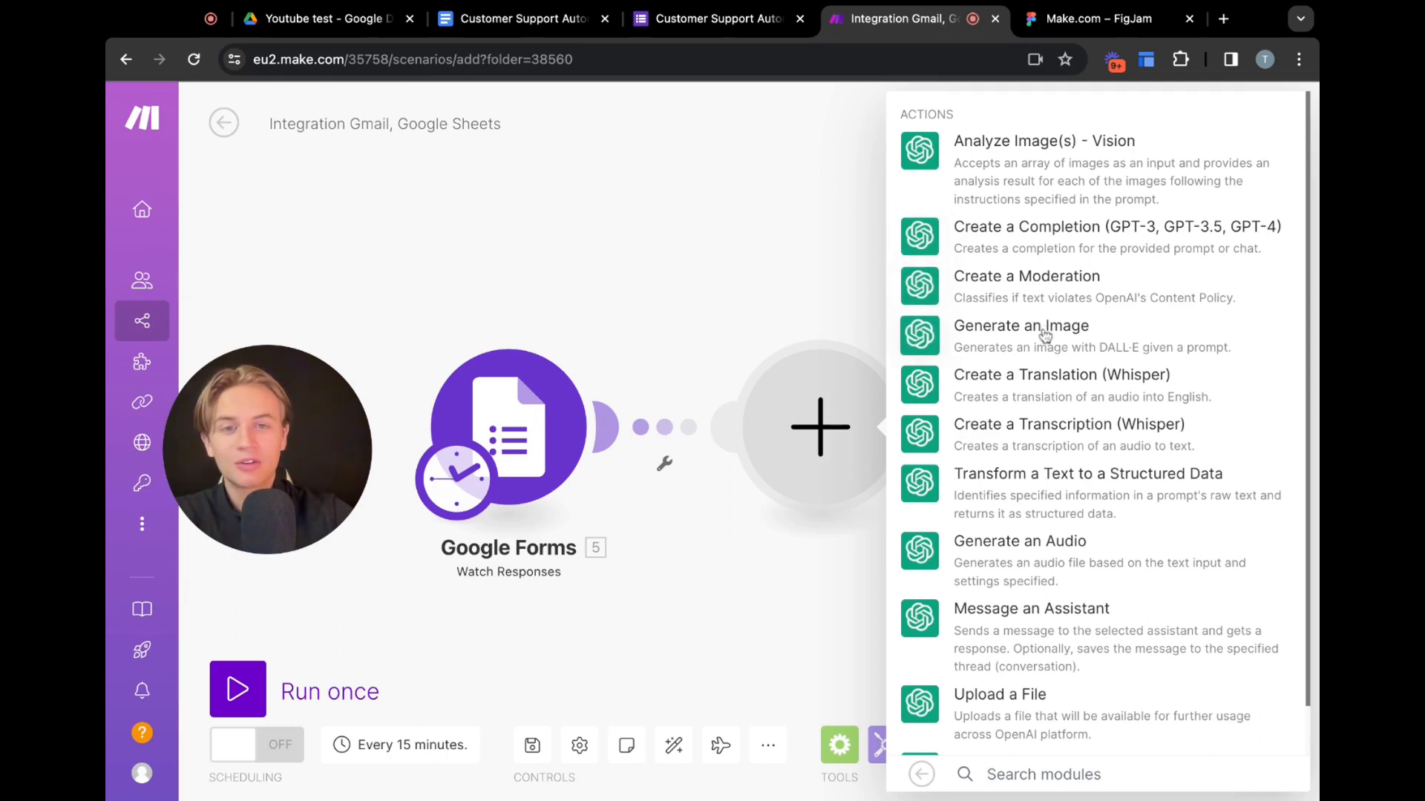
left_click(1066, 242)
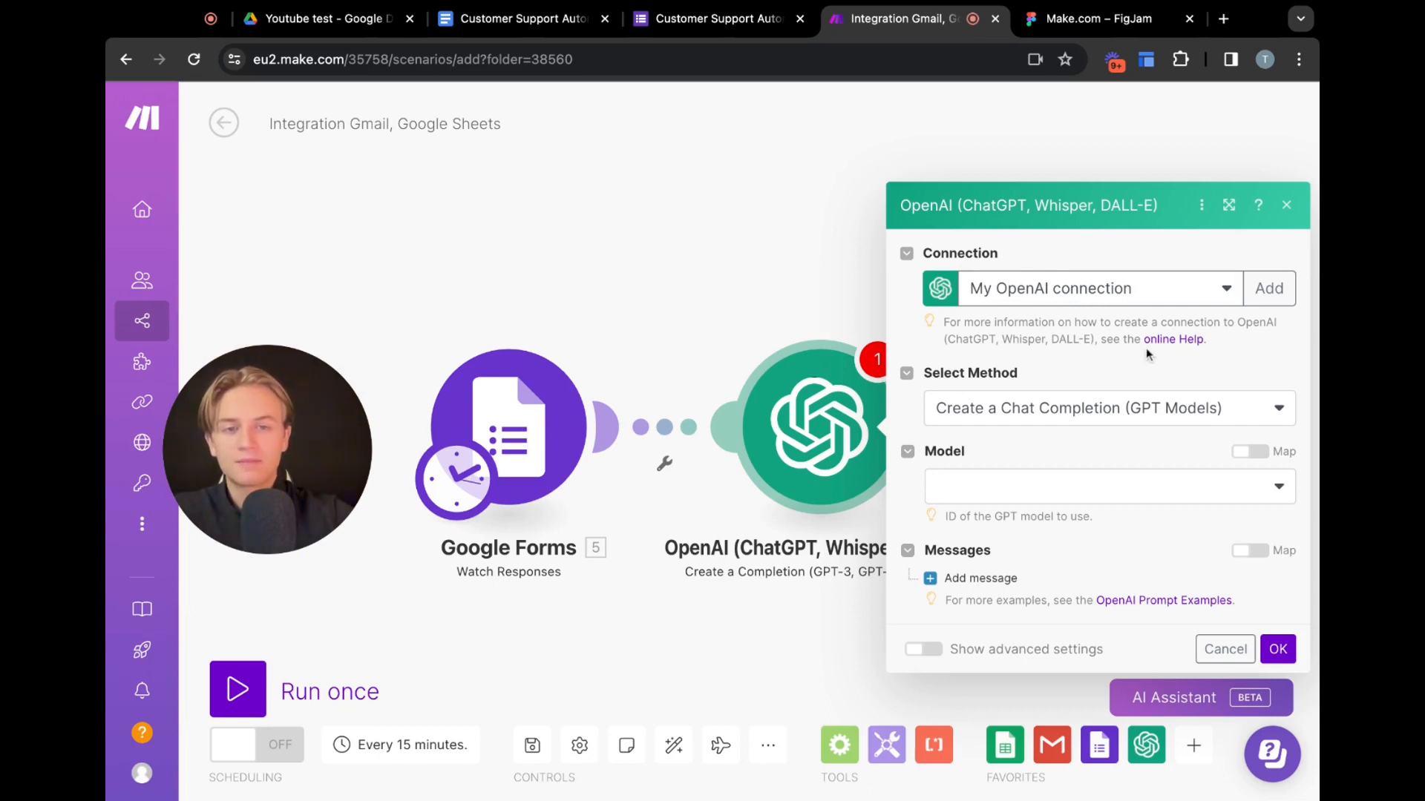
Keep the Create a Chat Completion method and set the model to GPT-4: gpt-4
left_click(1191, 410)
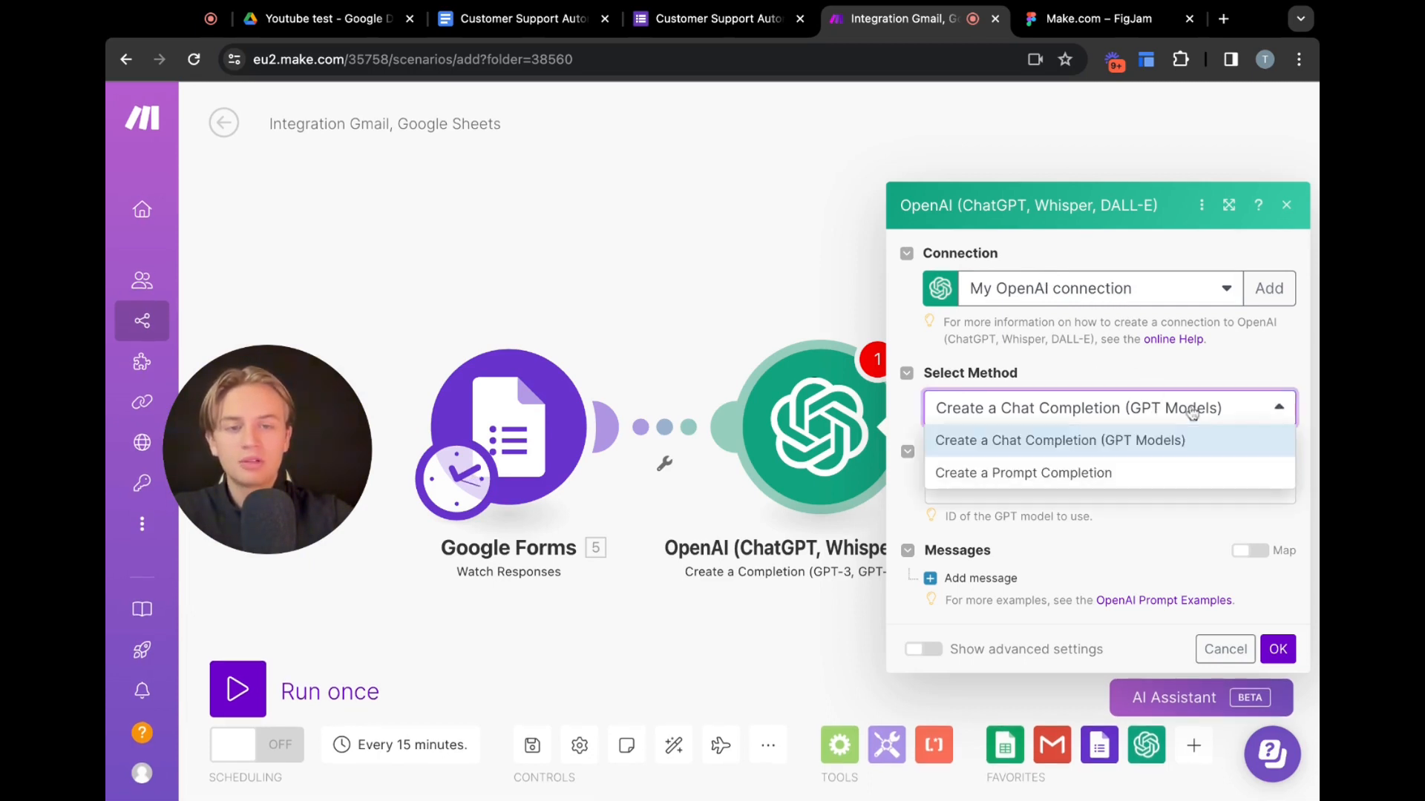
left_click(1181, 371)
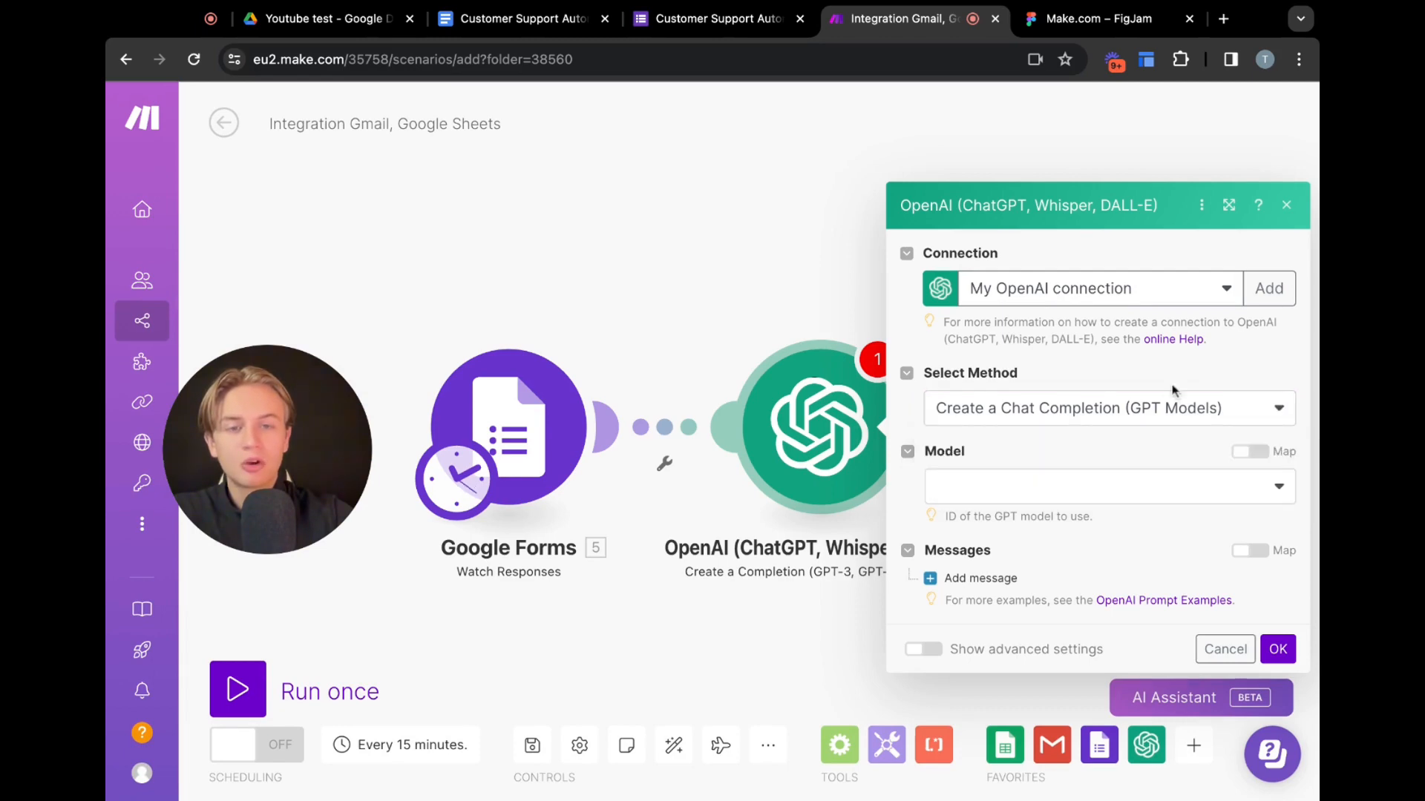
left_click(1248, 490)
left_click(984, 628)
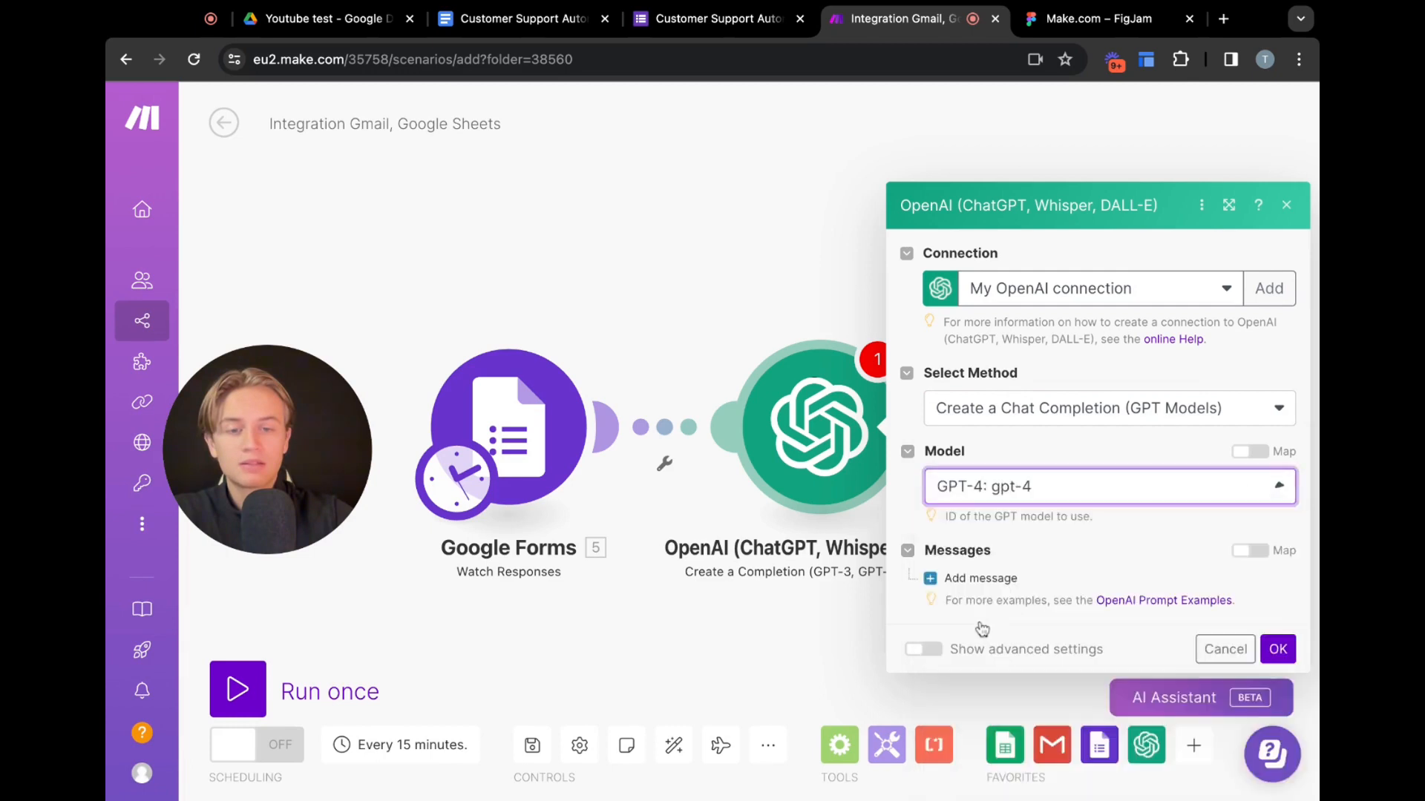
Add a message to the OpenAI module and set its role to Assistant
left_click(962, 580)
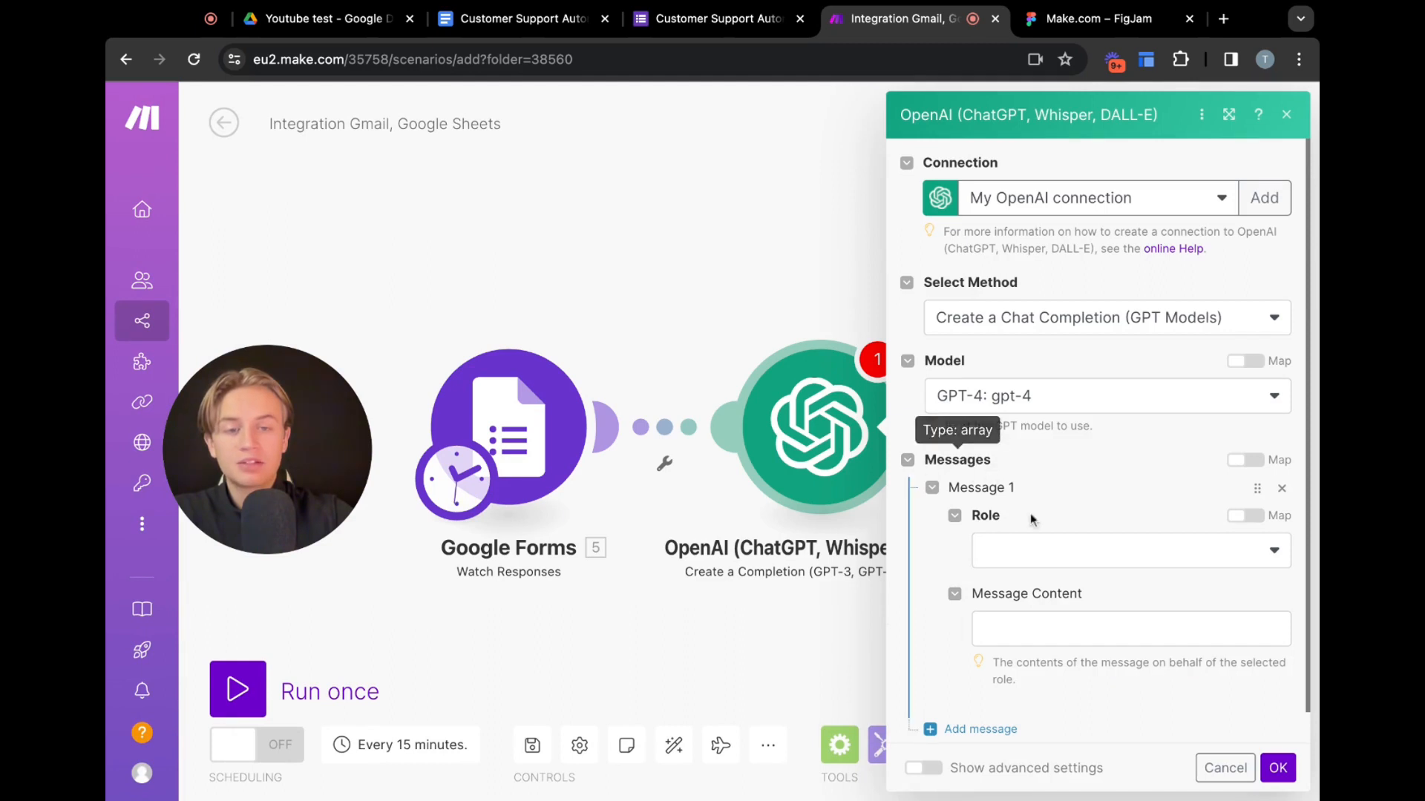
left_click(1152, 587)
left_click(1158, 564)
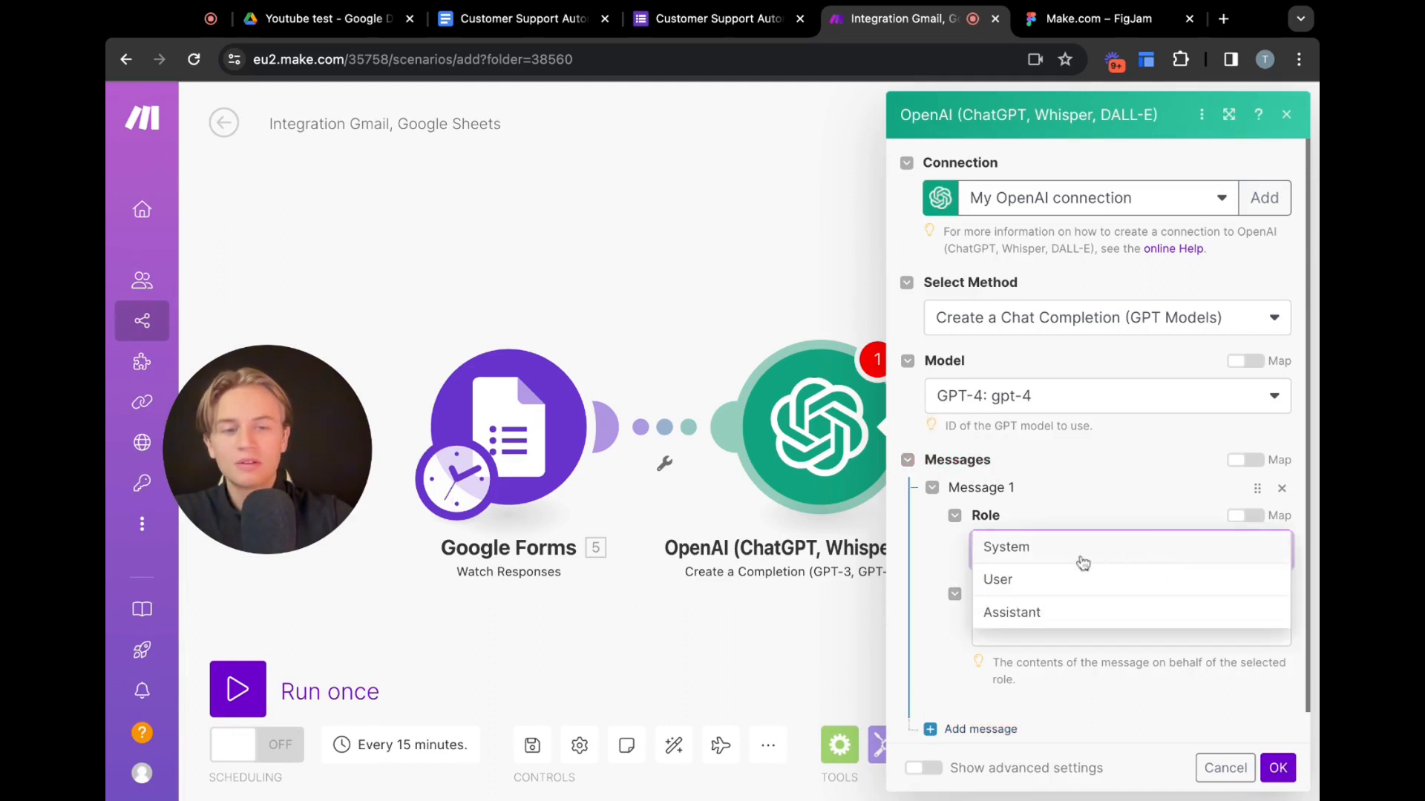
left_click(1056, 614)
scroll(1113, 519, "down", 1)
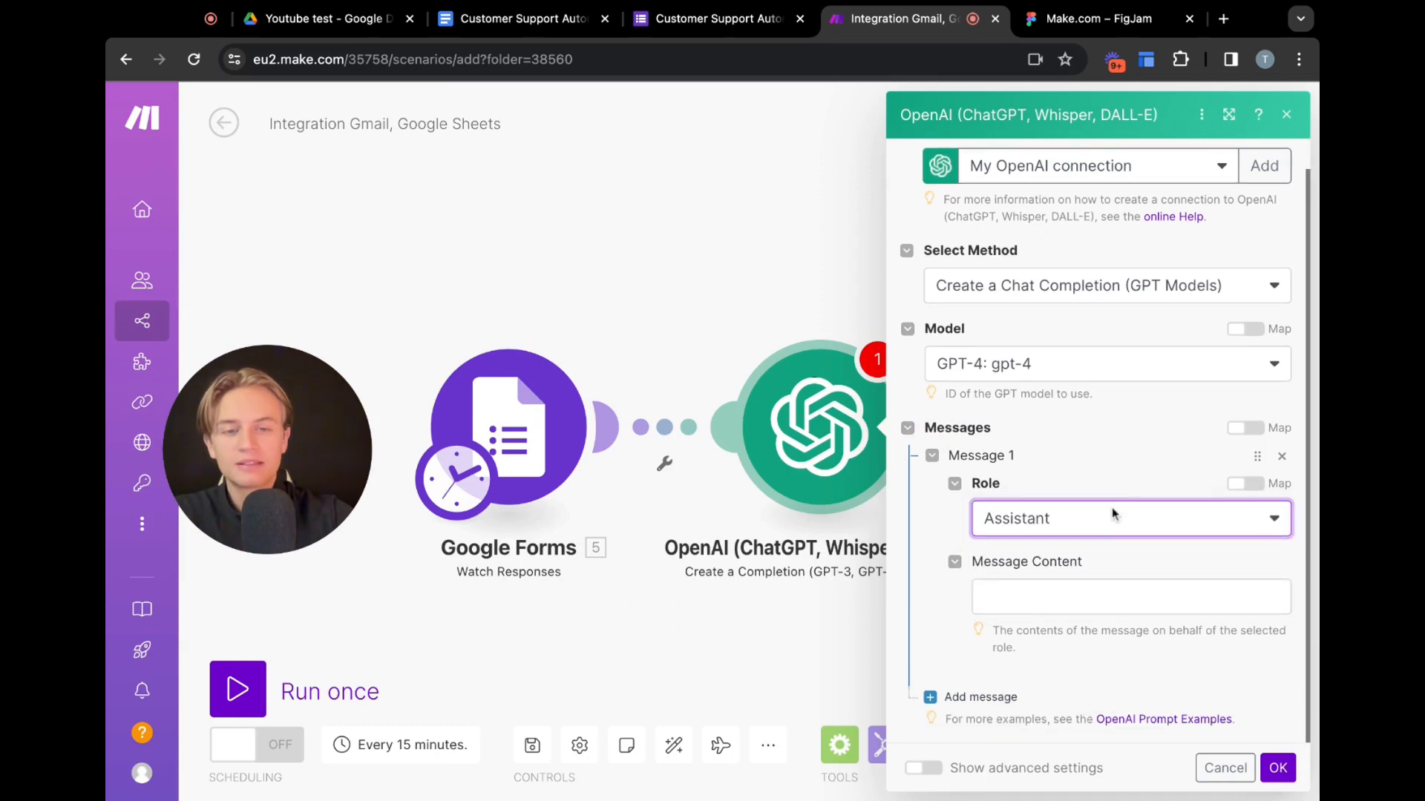
Write the message prompt asking for an analysis and recommendation of how the business can leverage automation and AI in their Customer Support, ending with 'Information:'
left_click(1097, 594)
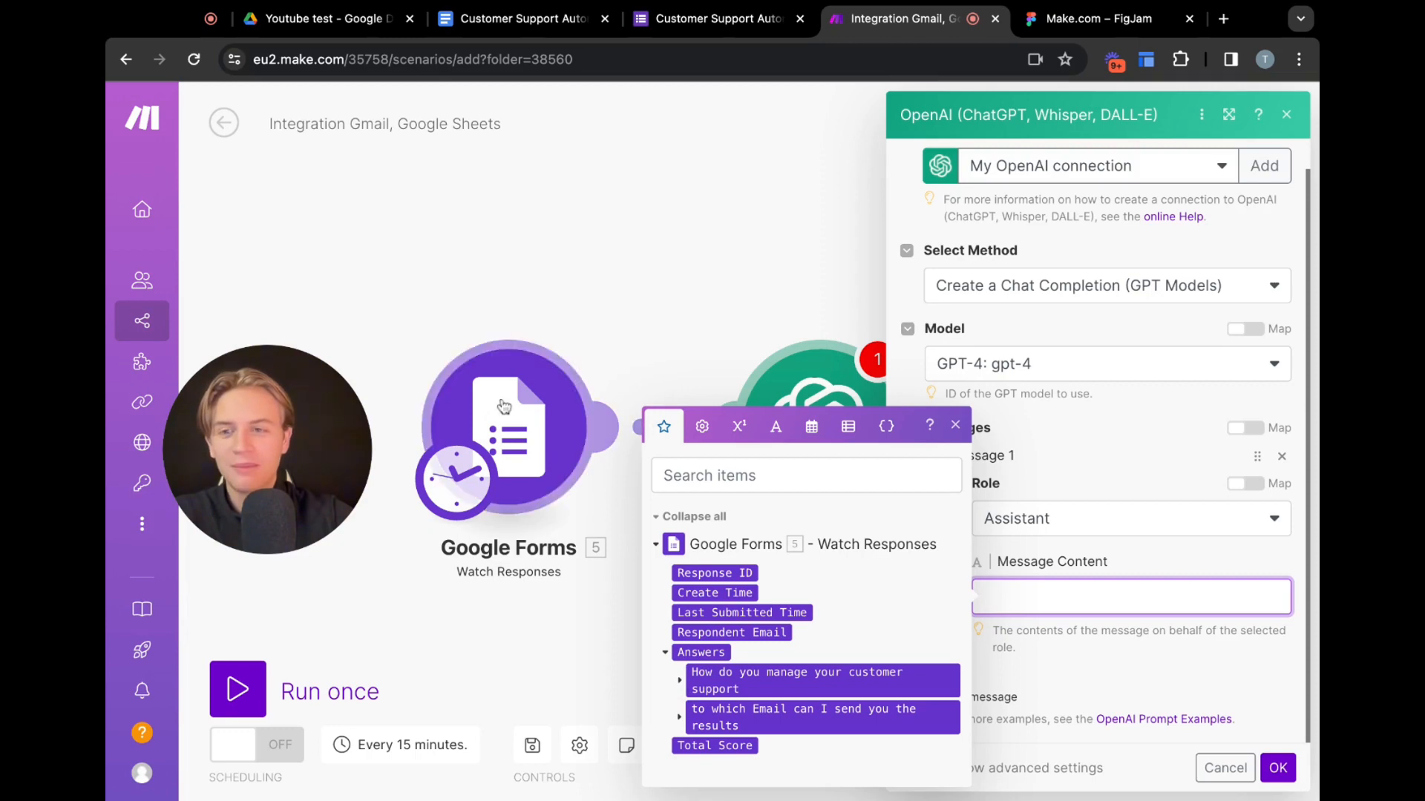
left_click(955, 425)
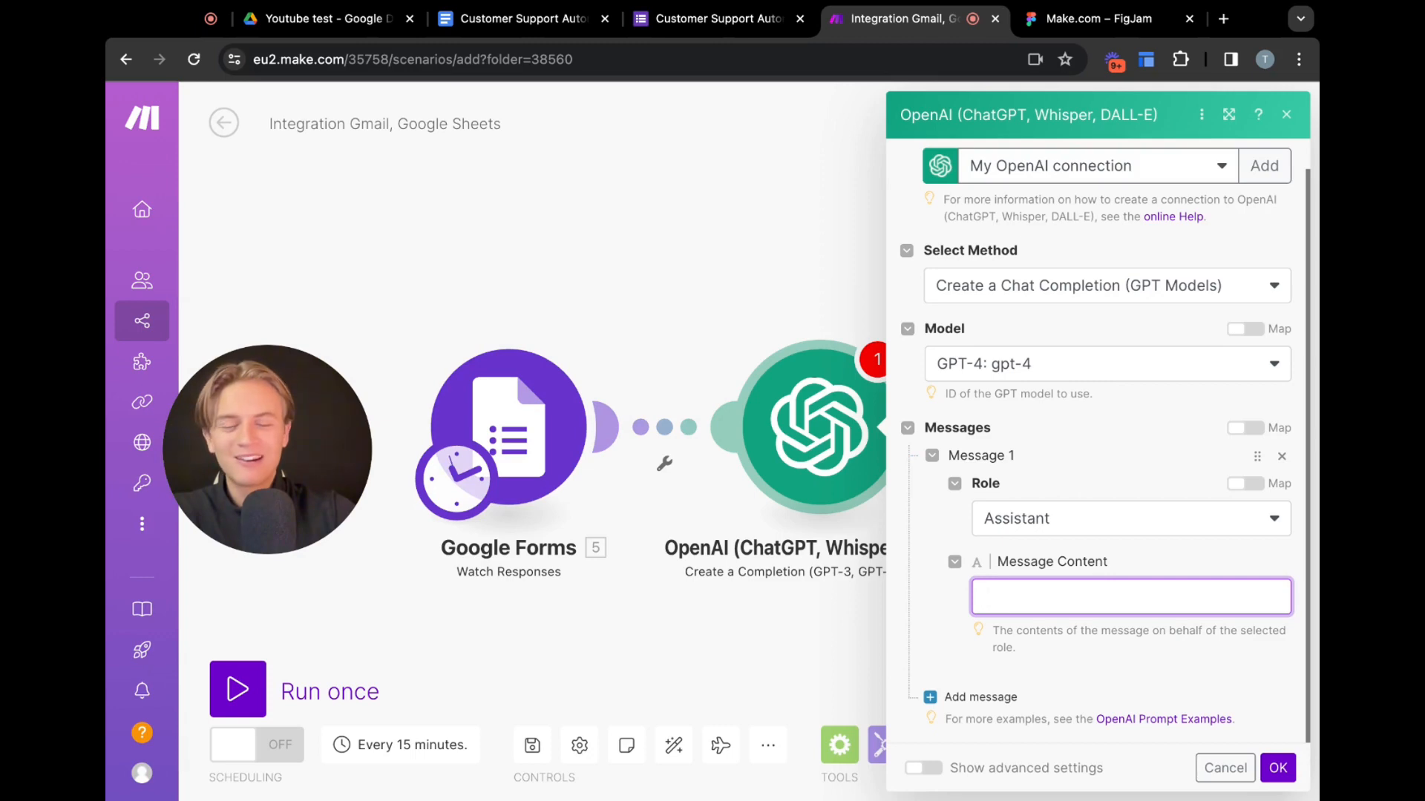
type("Bas")
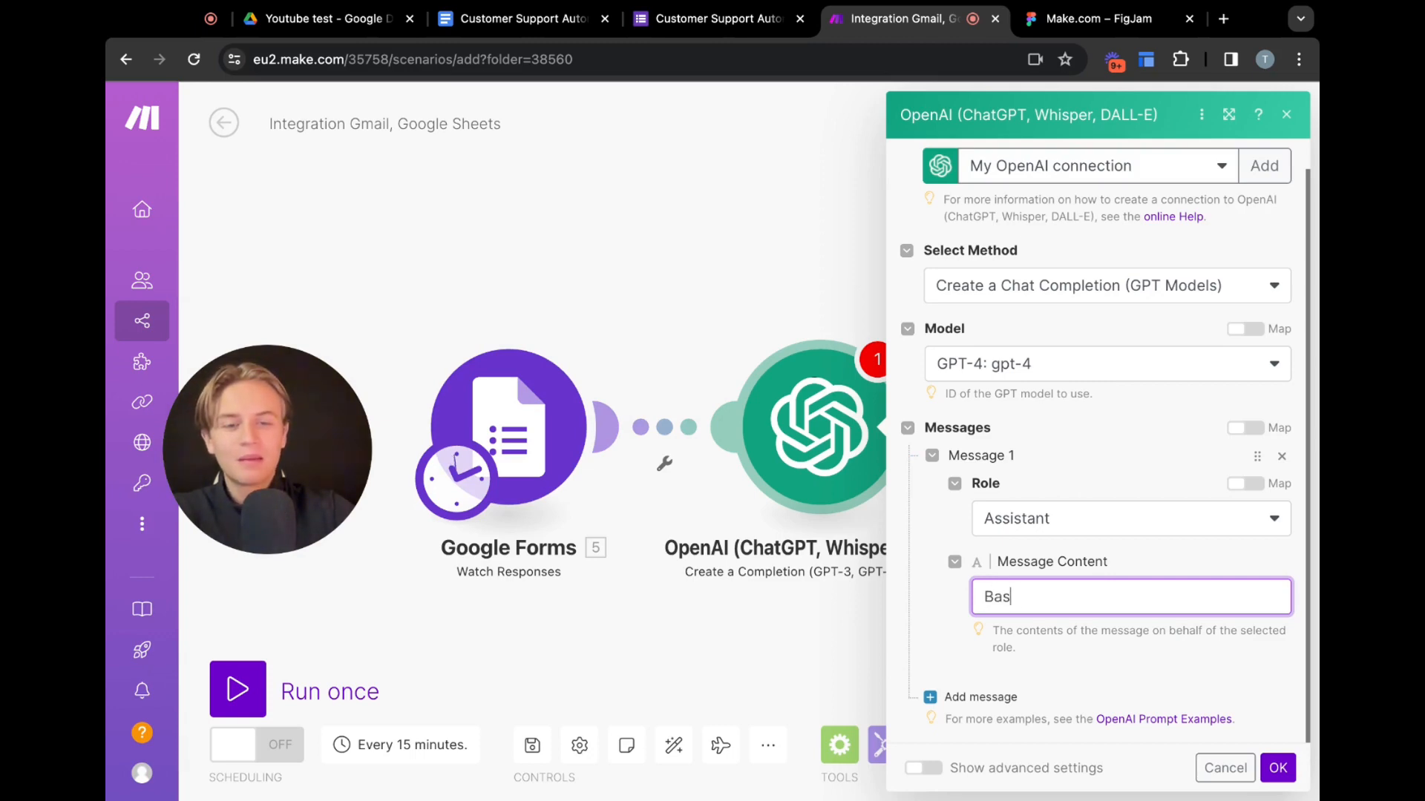
type("ed on the infromat")
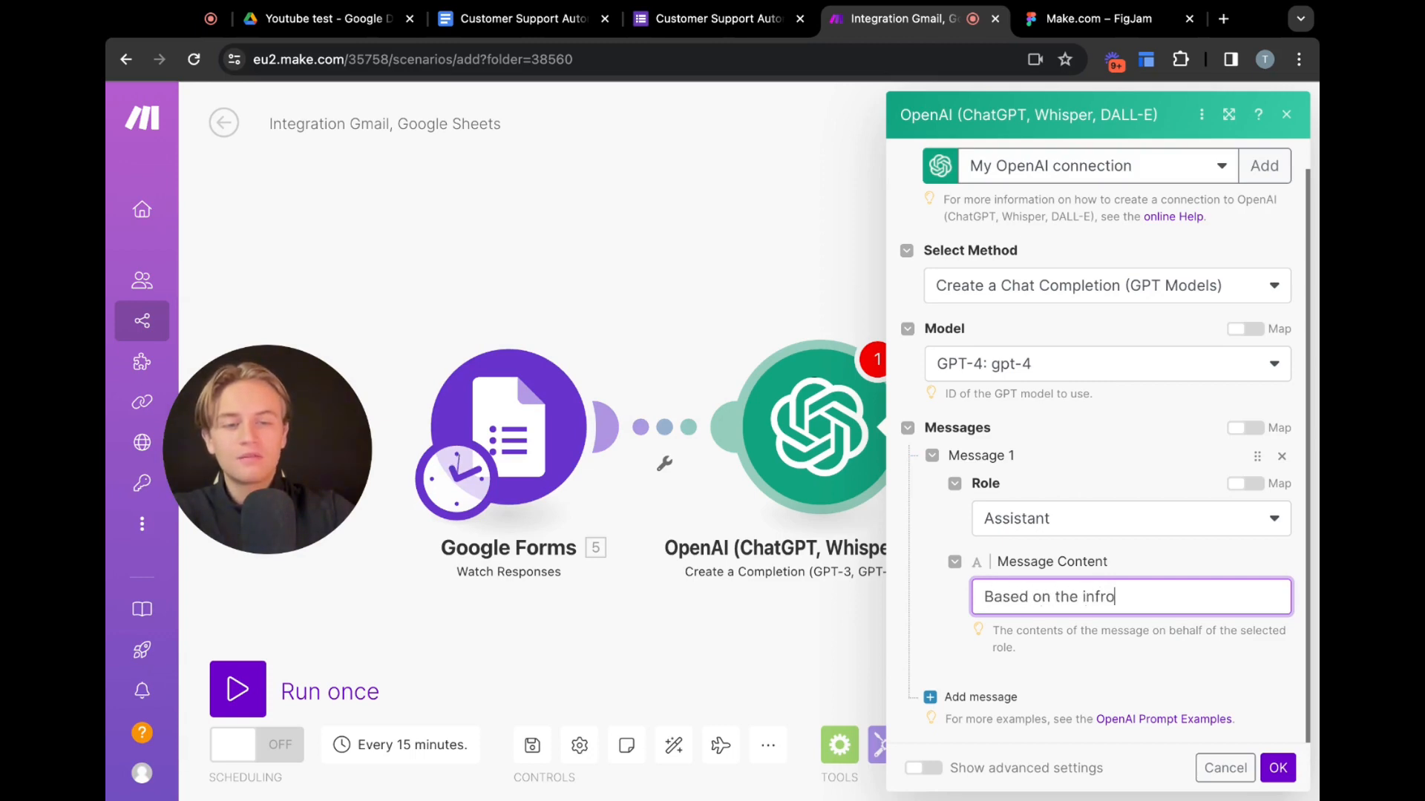
key("BackSpace")
key("BackSpace")
key("BackSpace")
key("BackSpace")
type("ormation given")
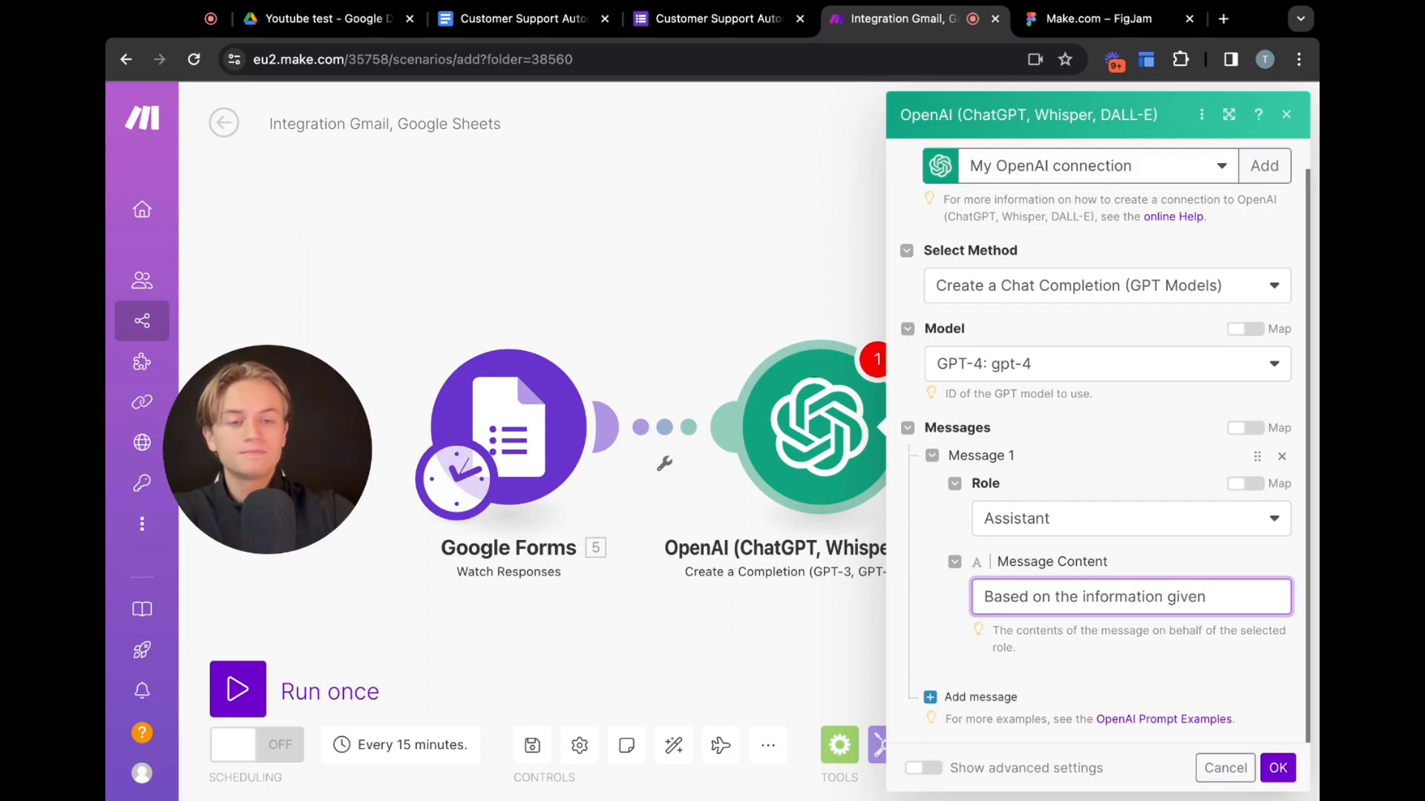
type(" generate ")
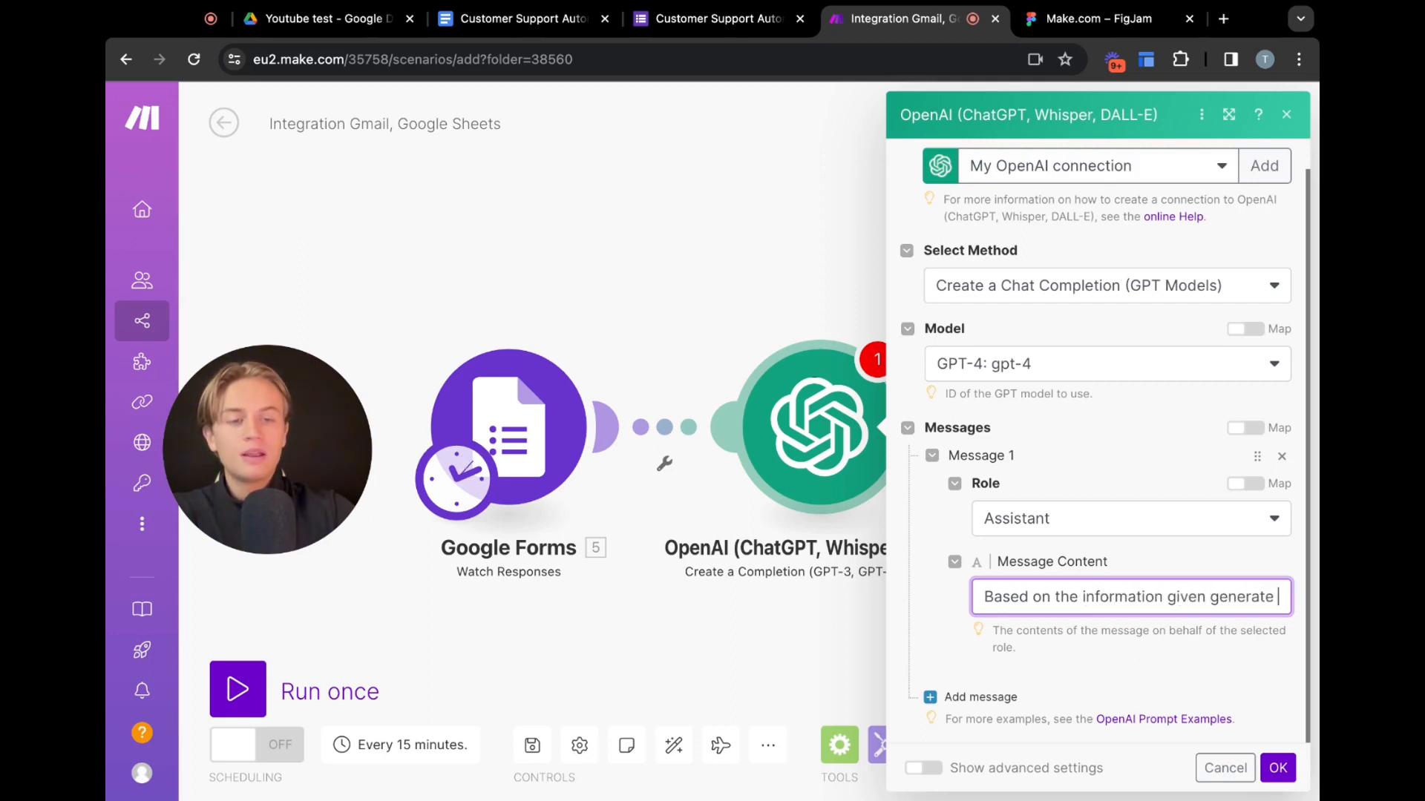
type("me an an")
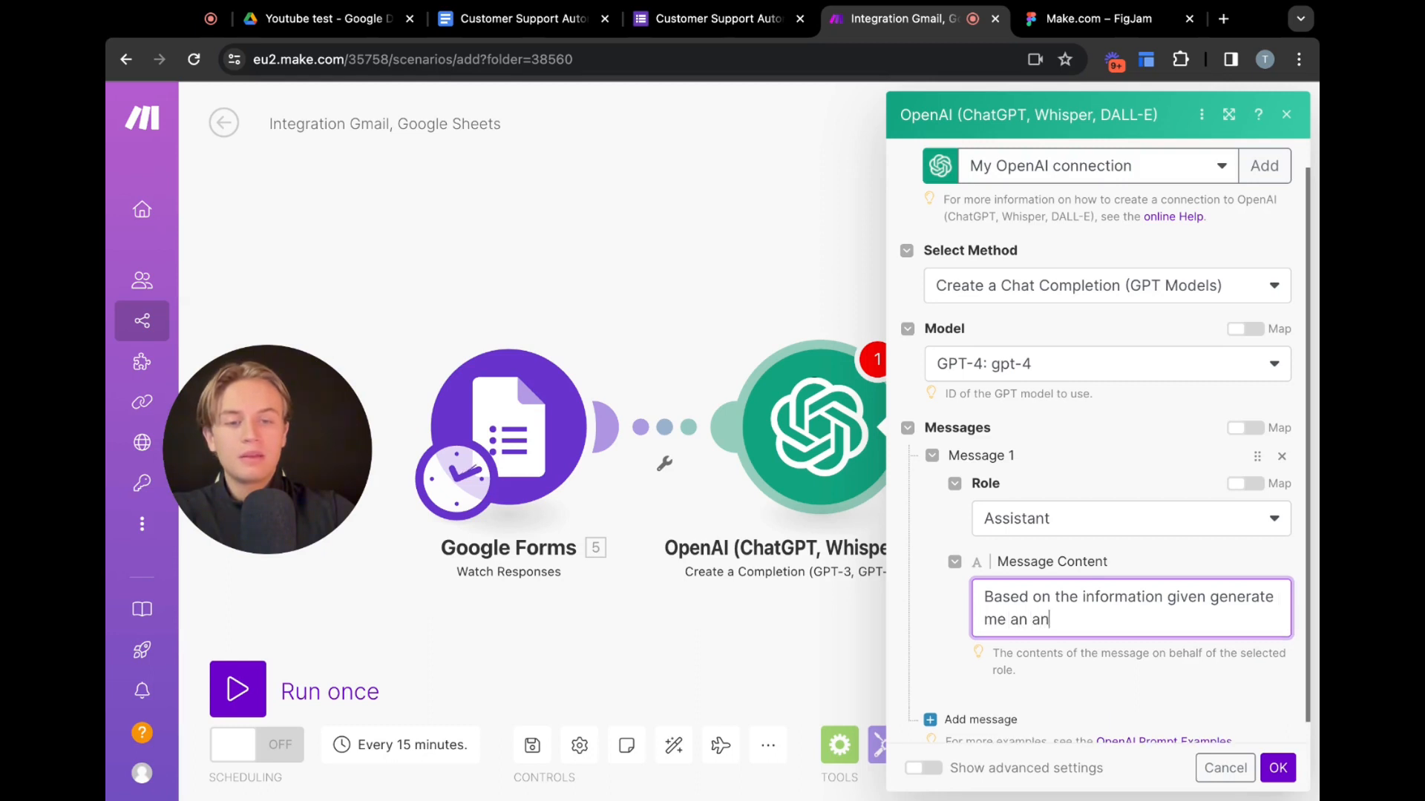
type("alysis and ")
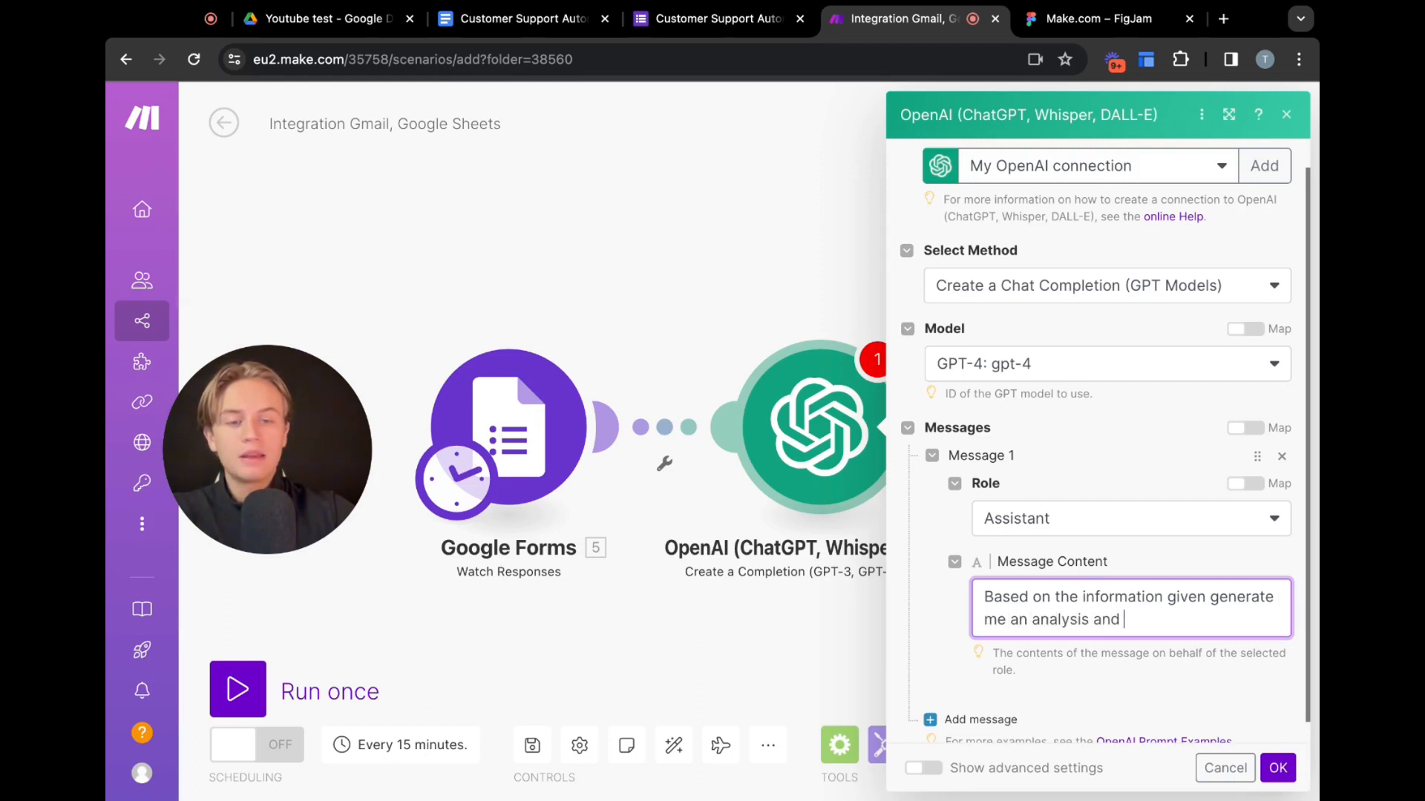
type("recommendation ")
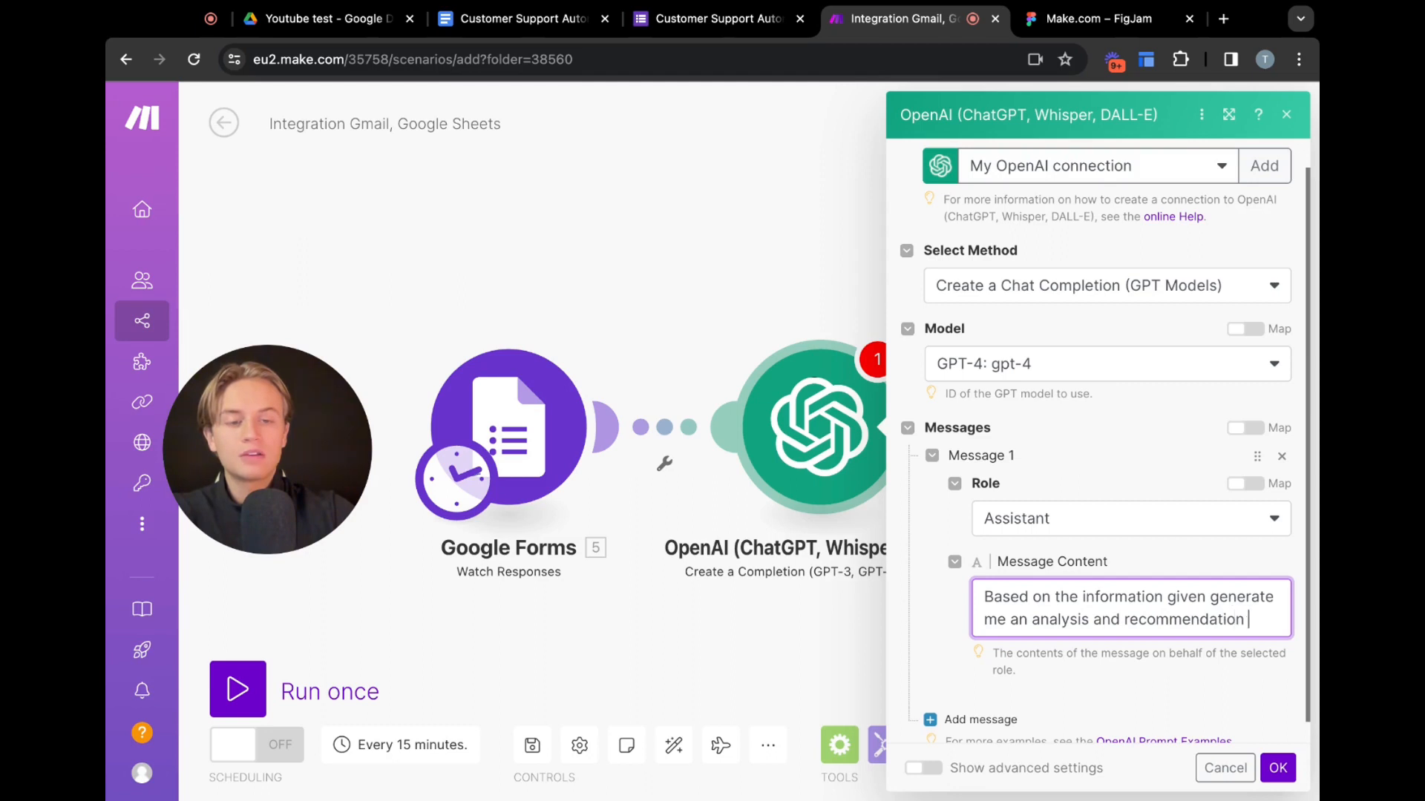
type("of how the")
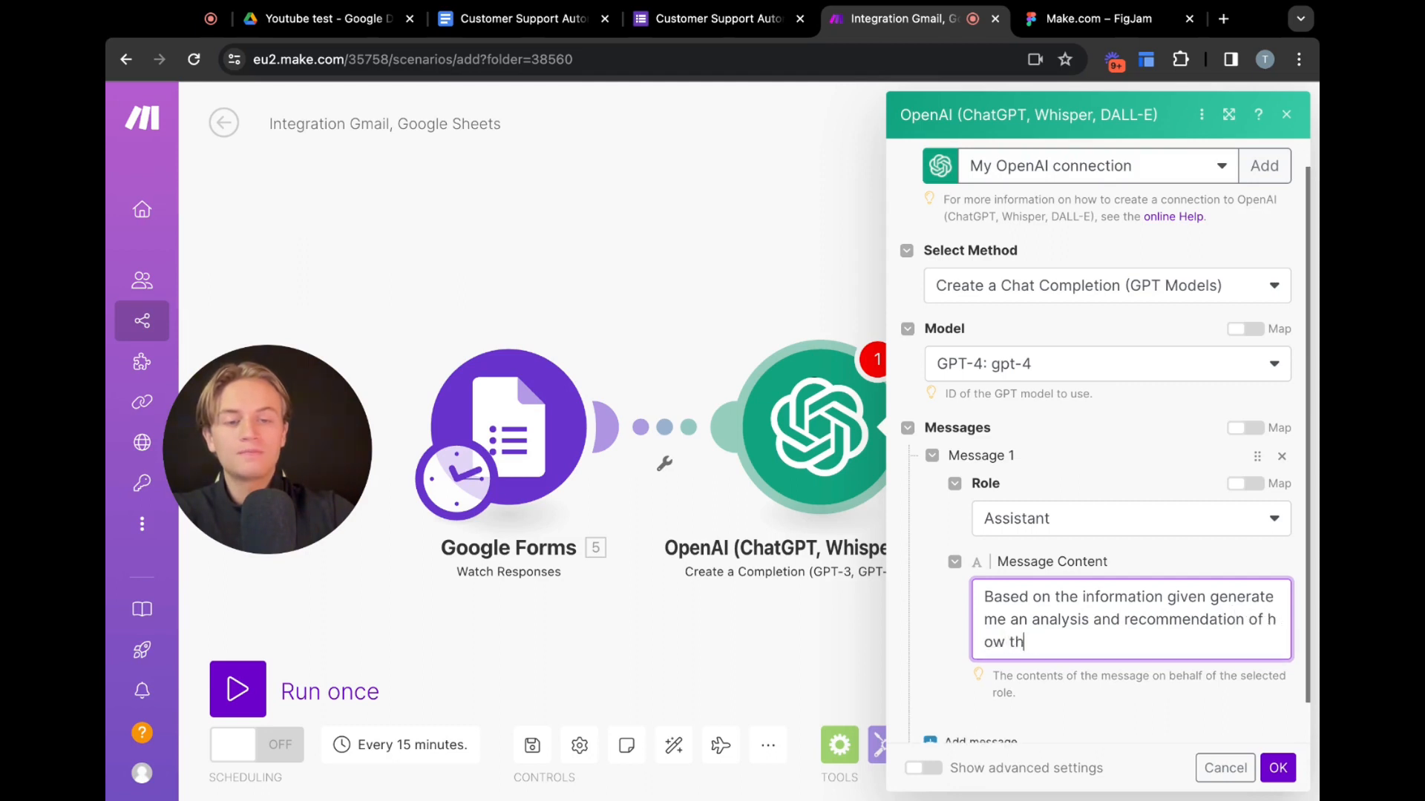
key("BackSpace")
type("ow the business ")
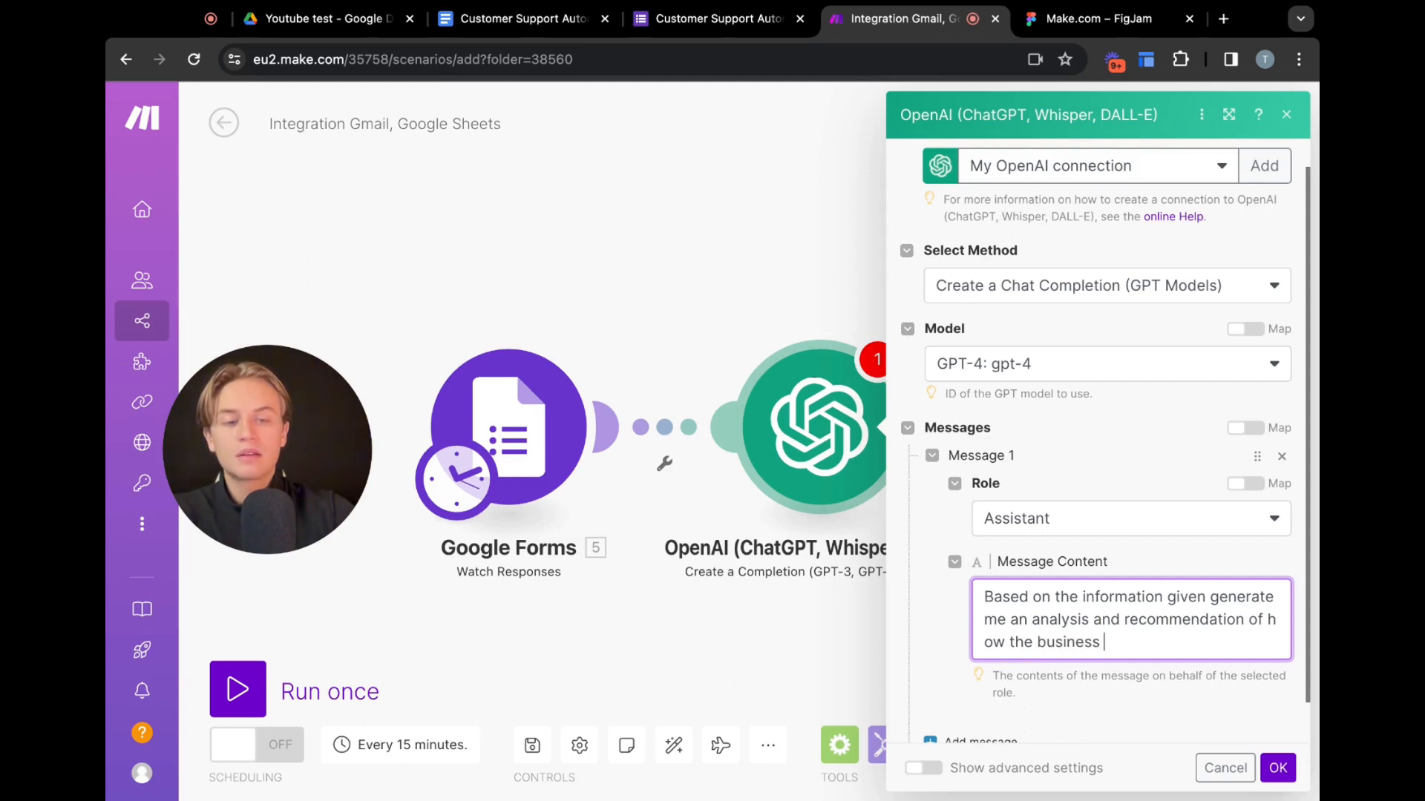
type("can leverage ")
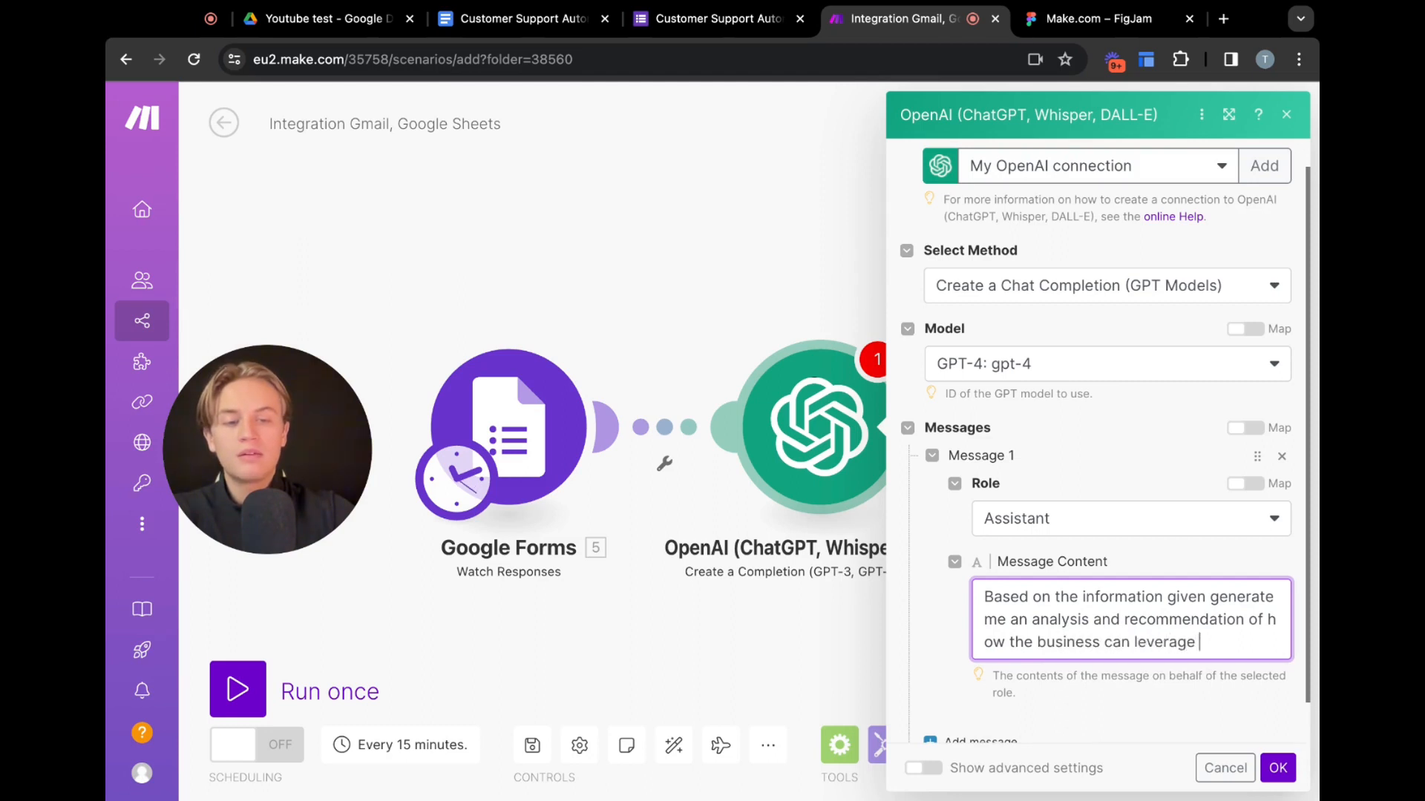
type("automation and A")
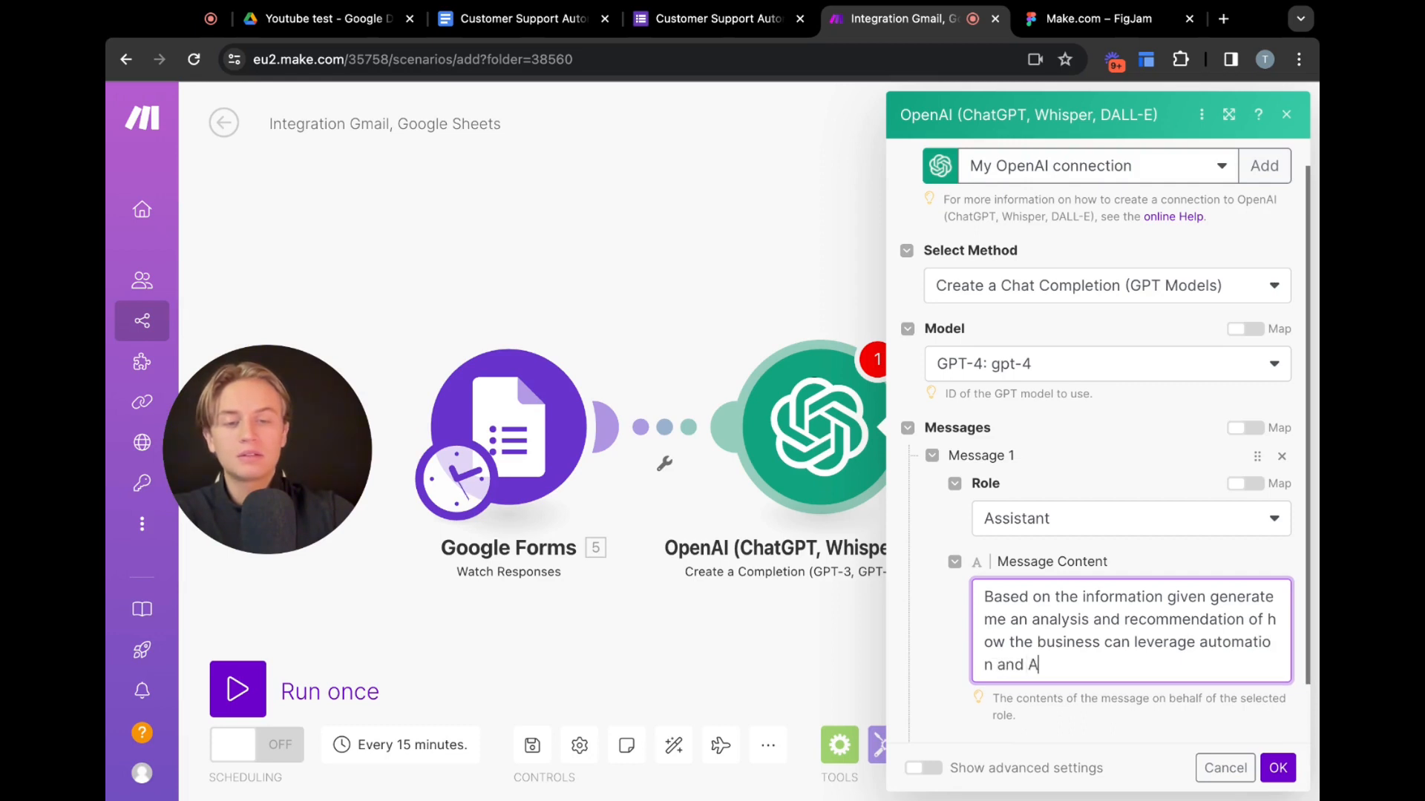
type("I in")
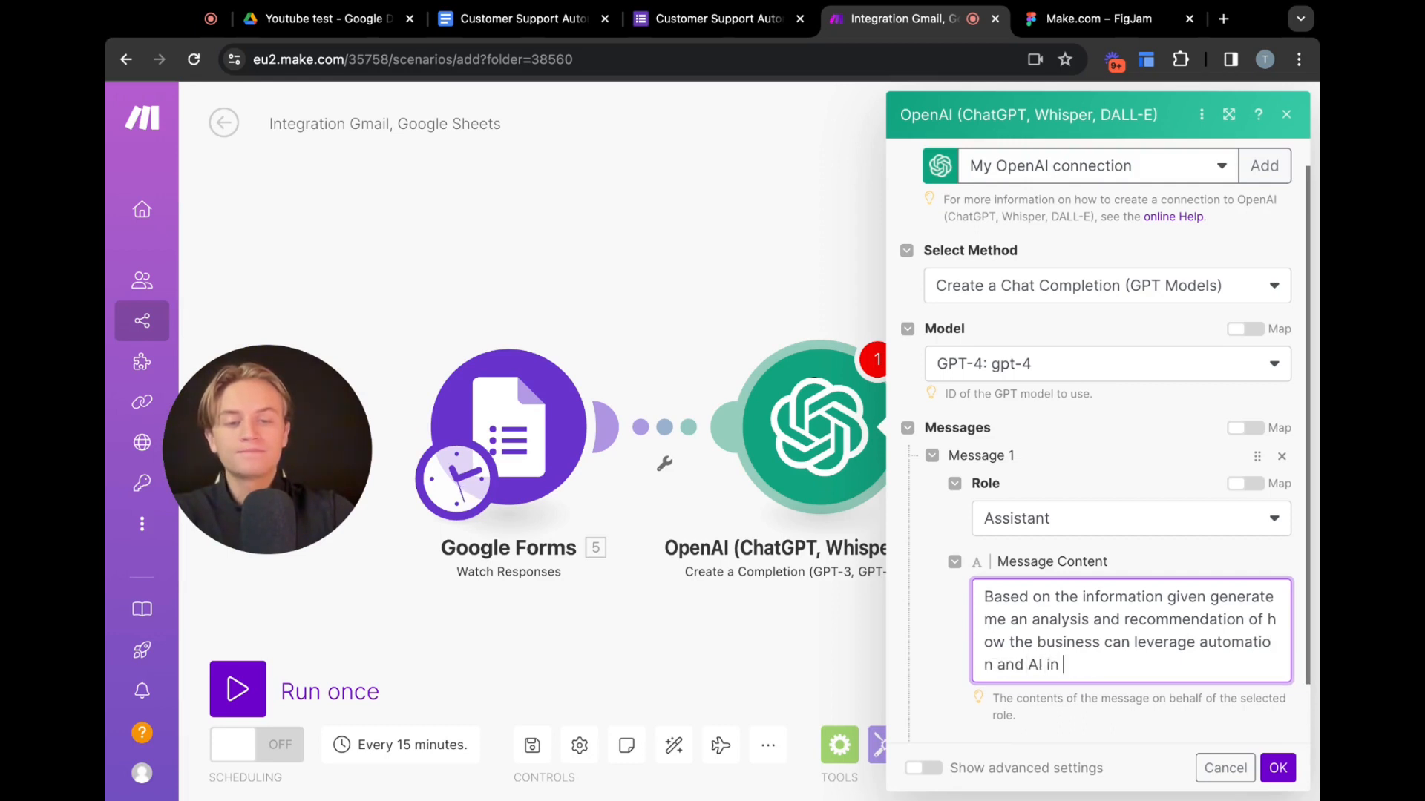
type("n tther")
type("ir ")
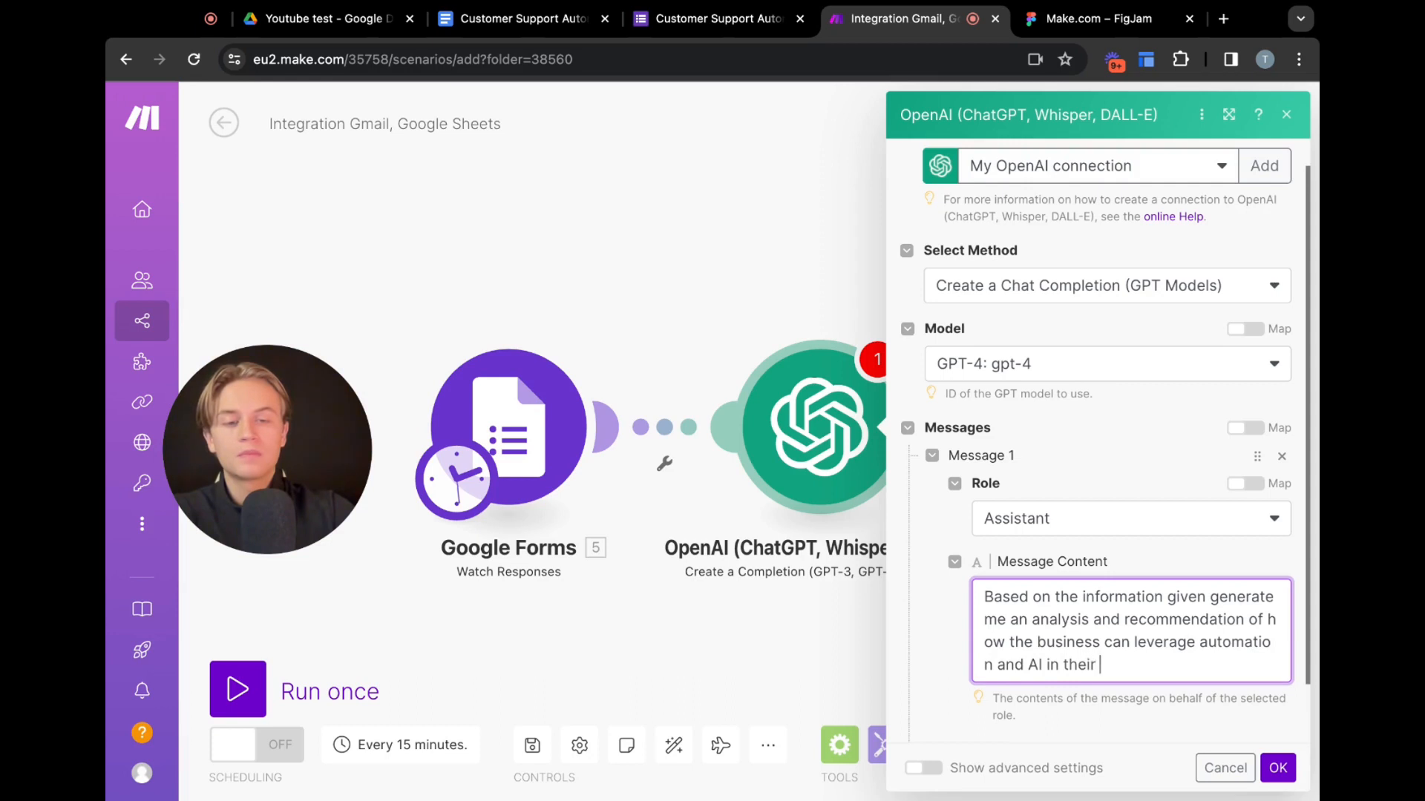
type("Customer ")
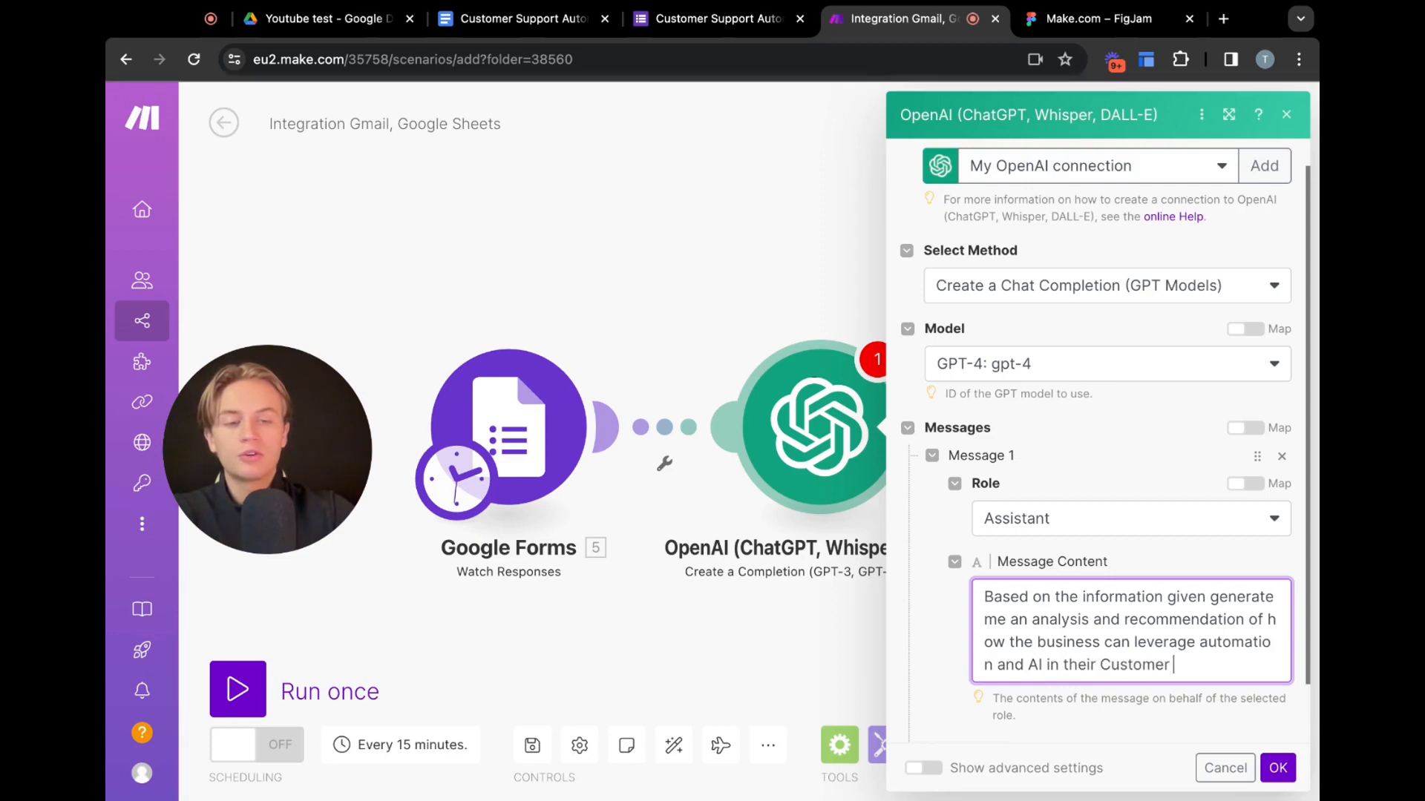
type("Support")
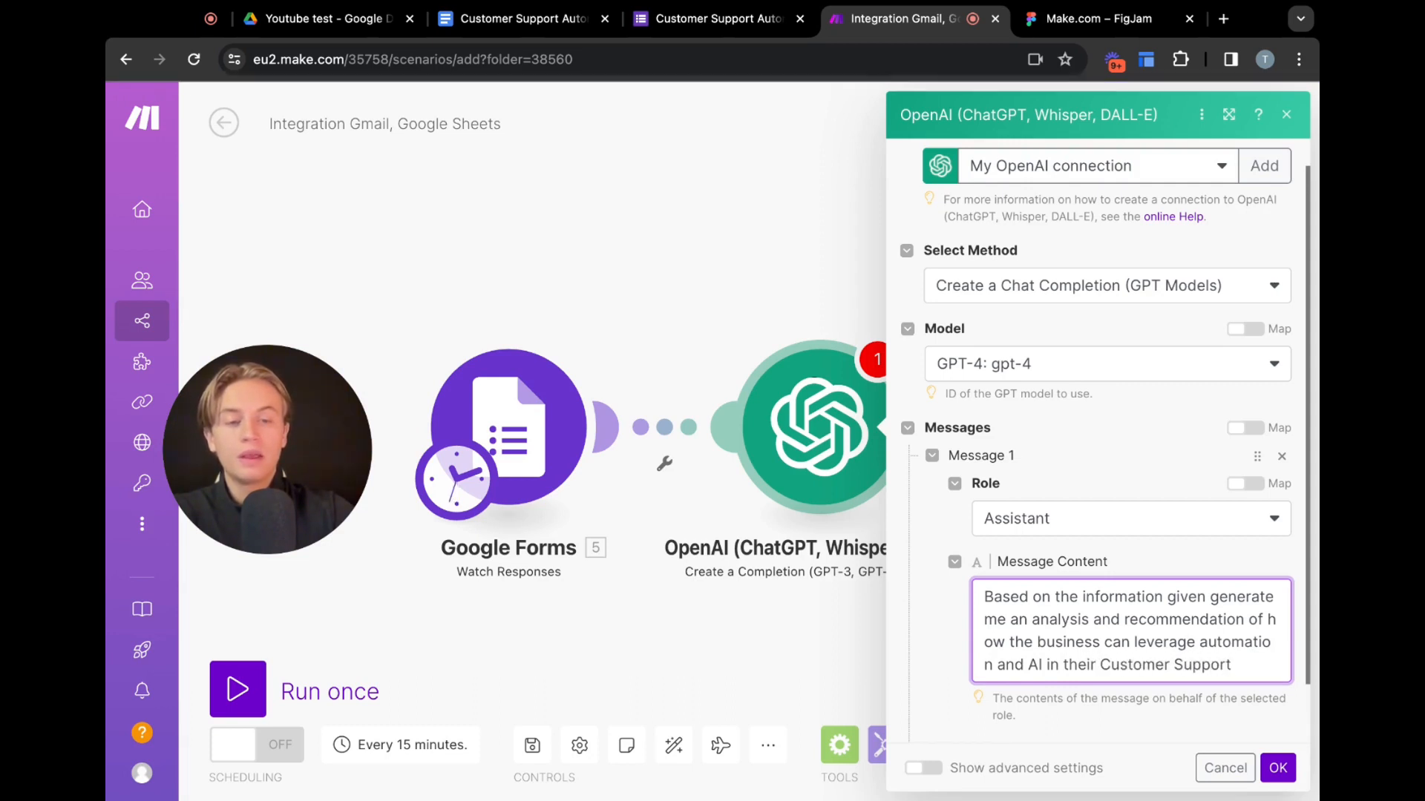
type(":")
key("Return")
key("Return")
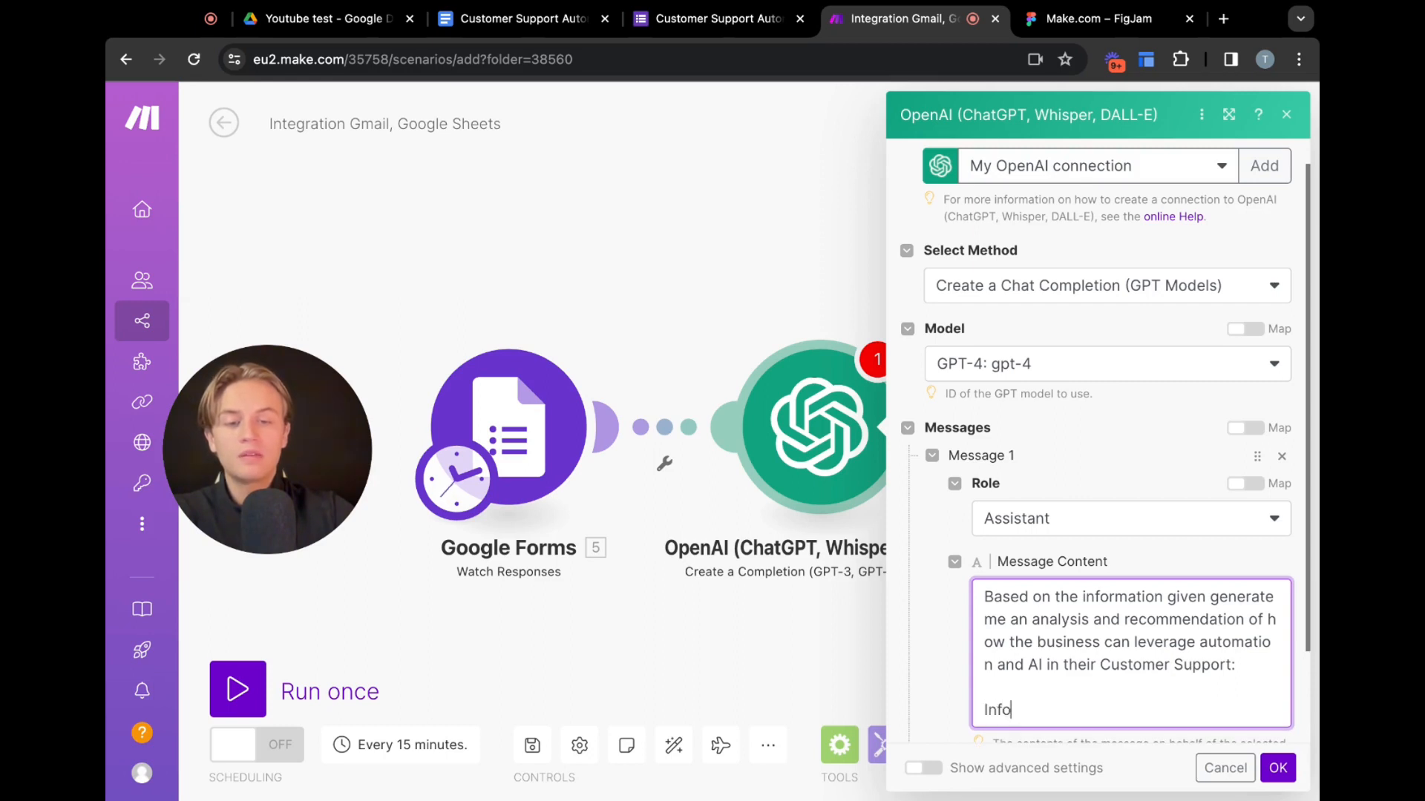
type("Information:")
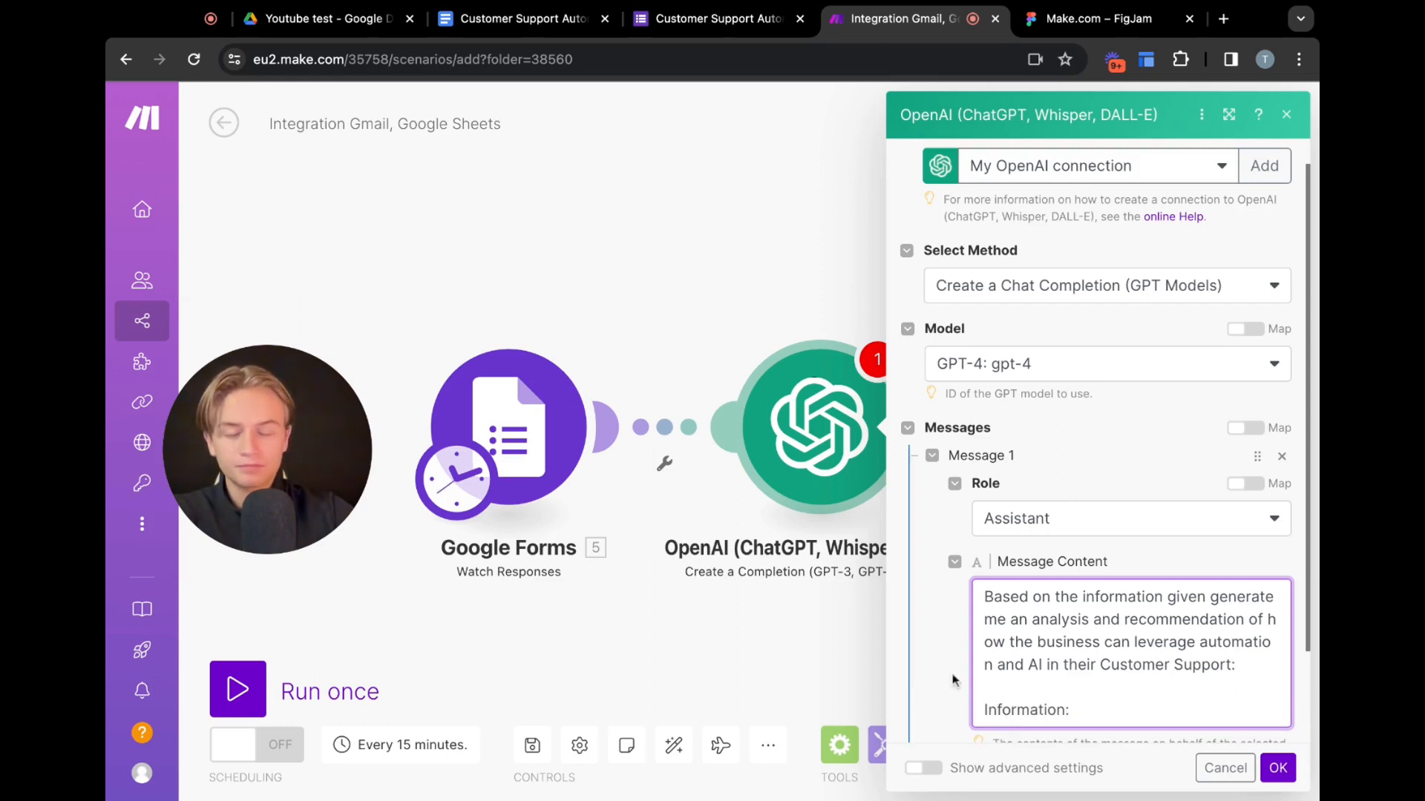
Map the Text Answers Answers[] item of the 'How do you manage your customer support' question after 'Information:'
left_click(1103, 710)
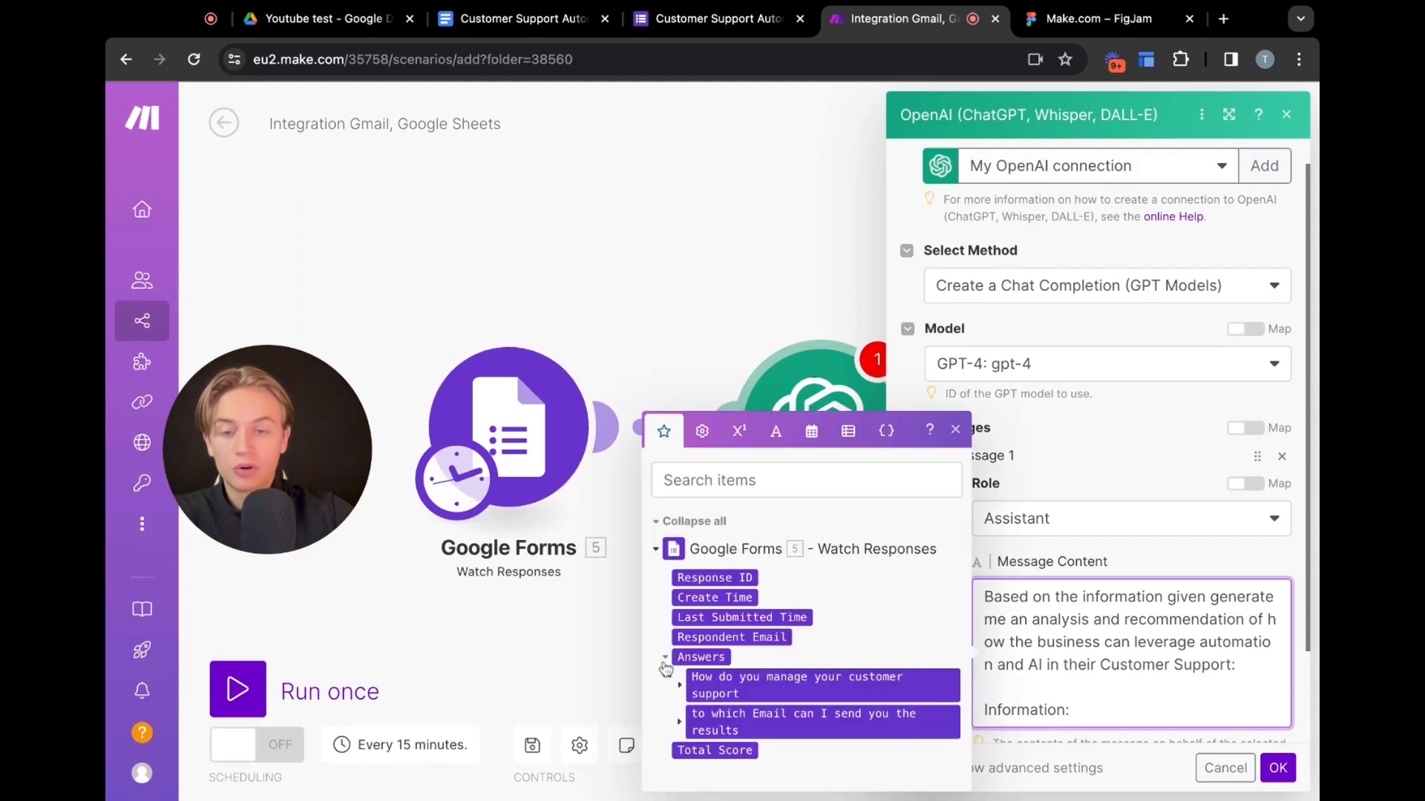
left_click(680, 686)
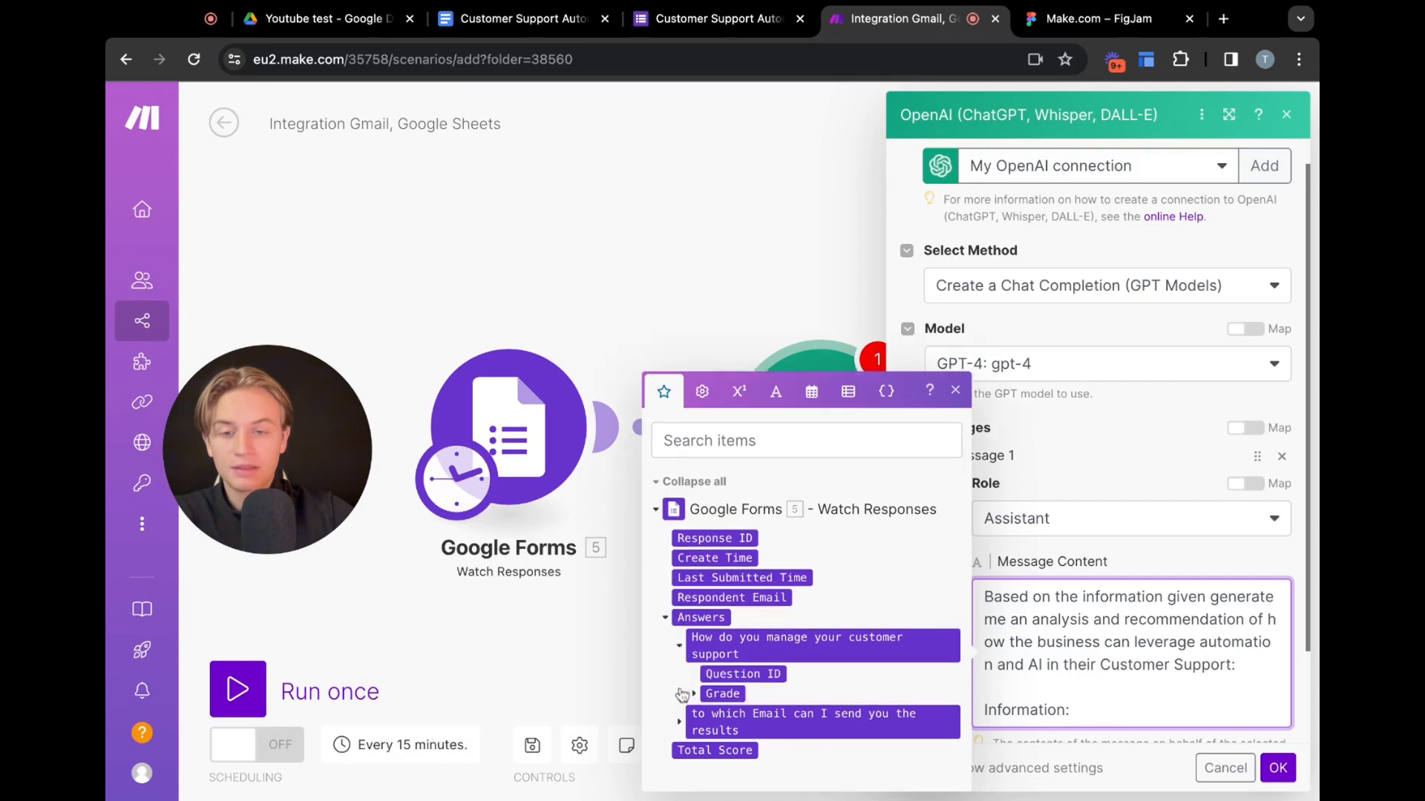
left_click(693, 694)
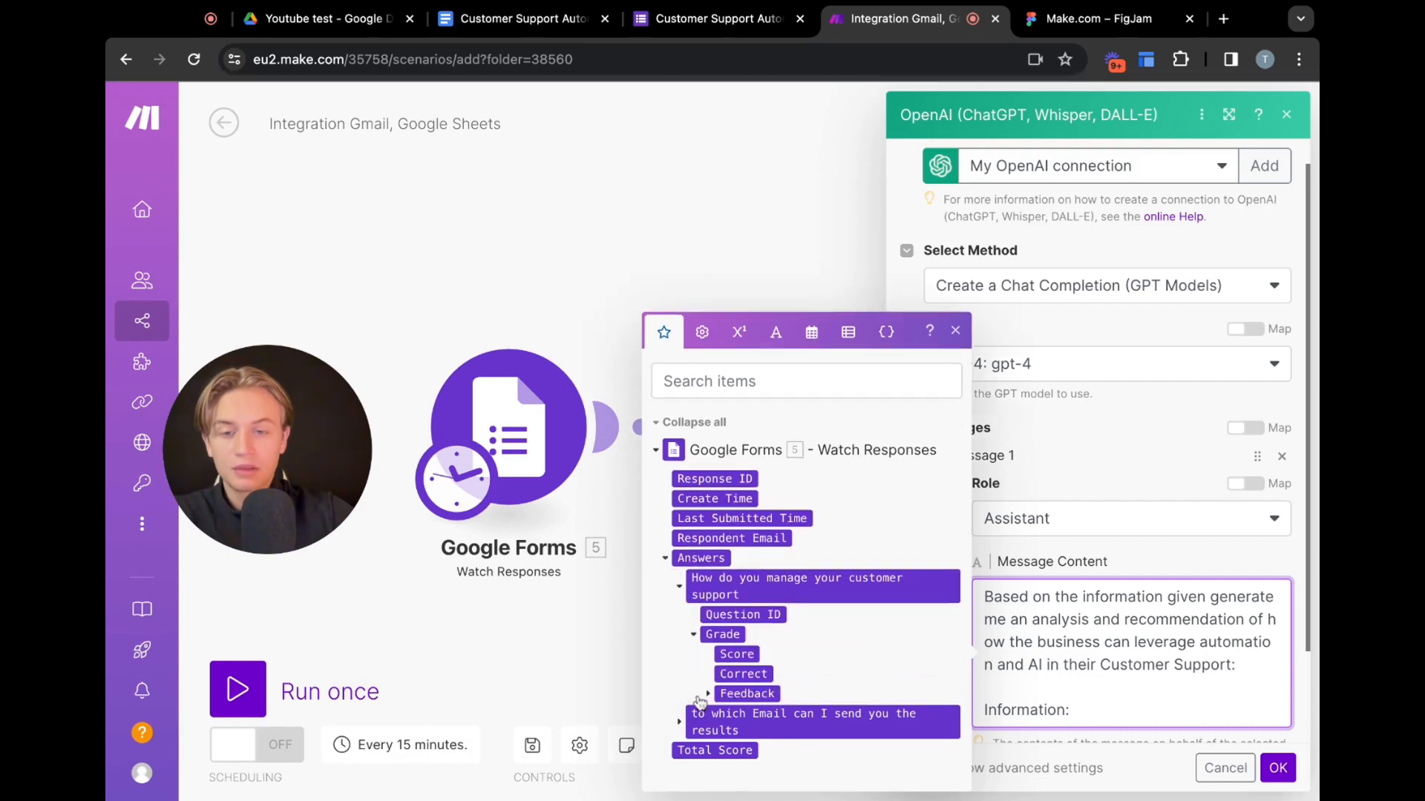
left_click(709, 695)
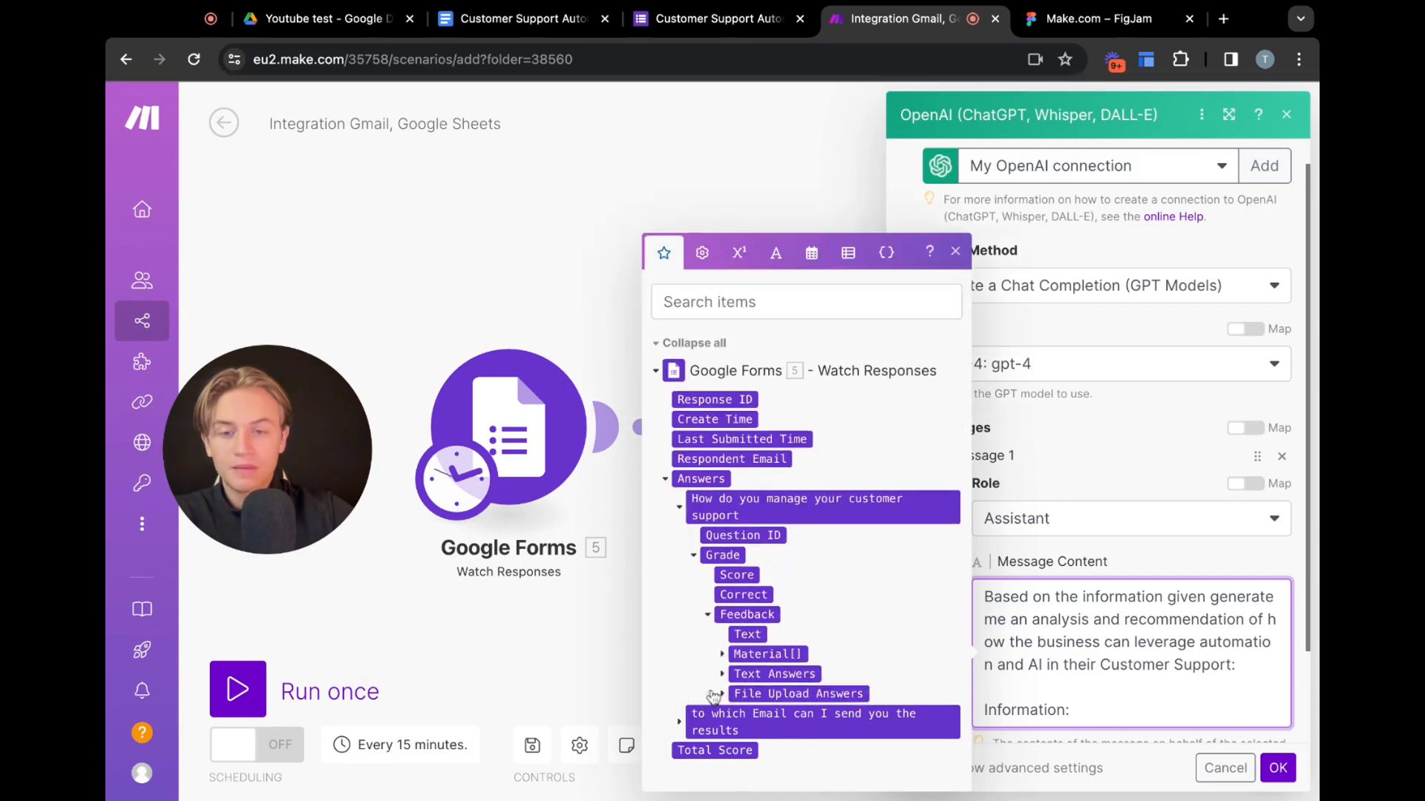
left_click(724, 674)
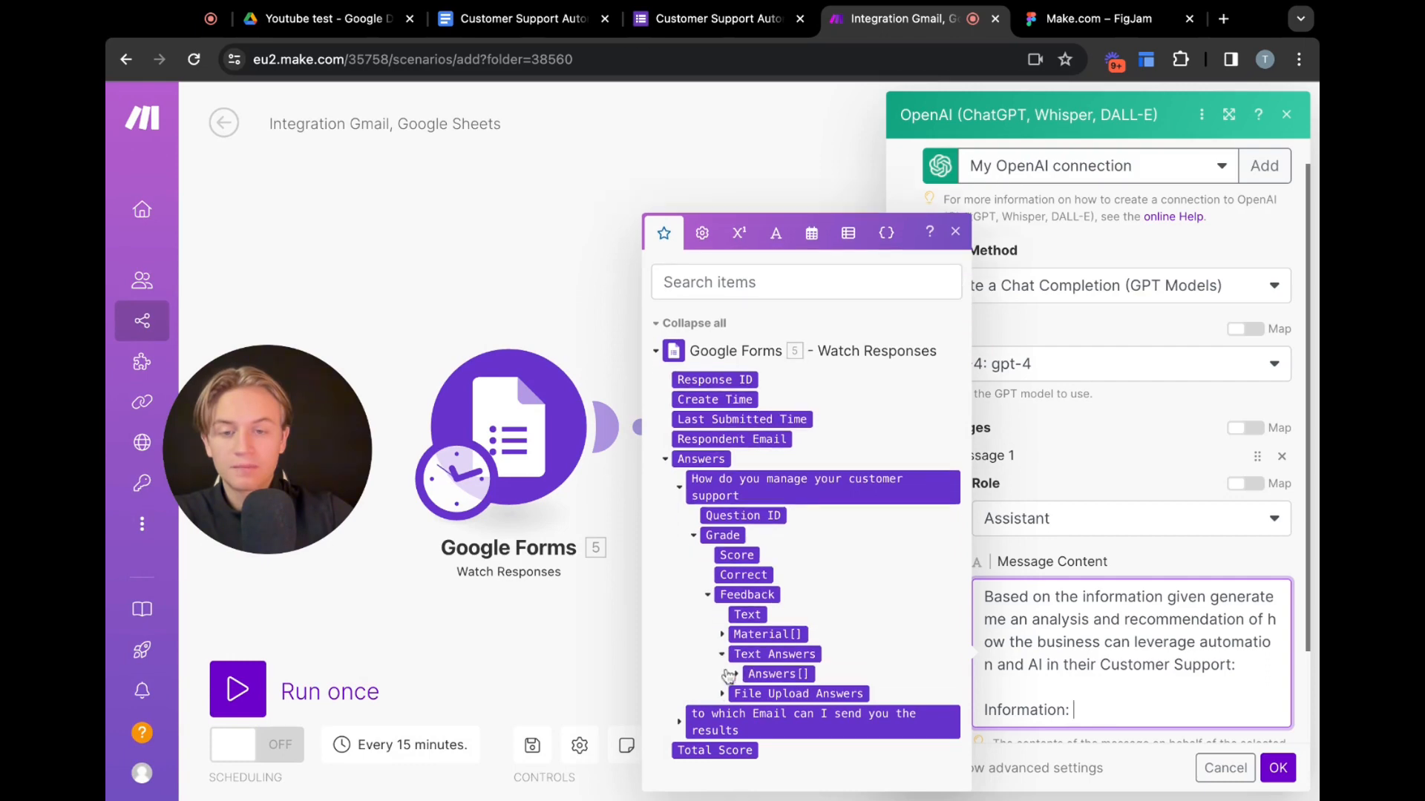
left_click(737, 674)
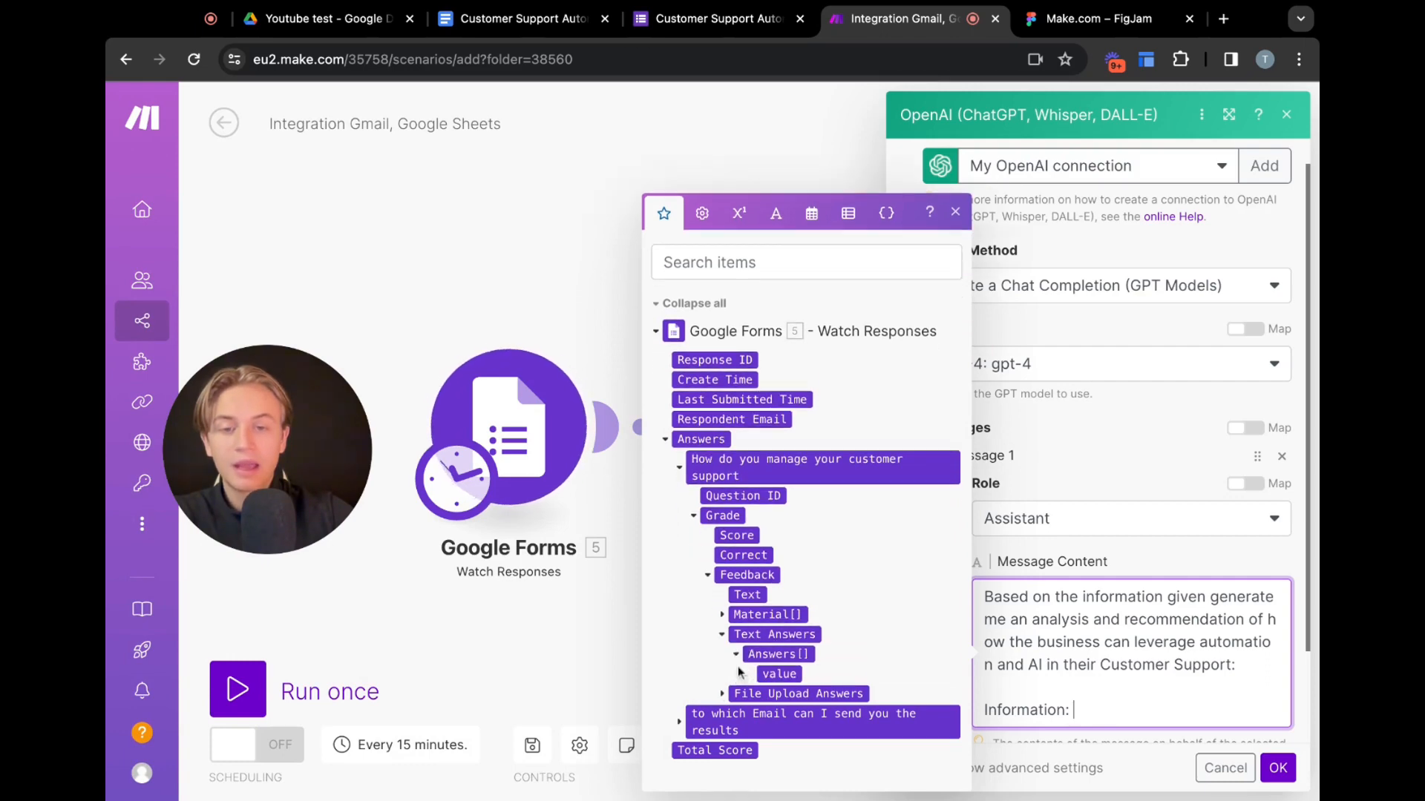
left_click(781, 657)
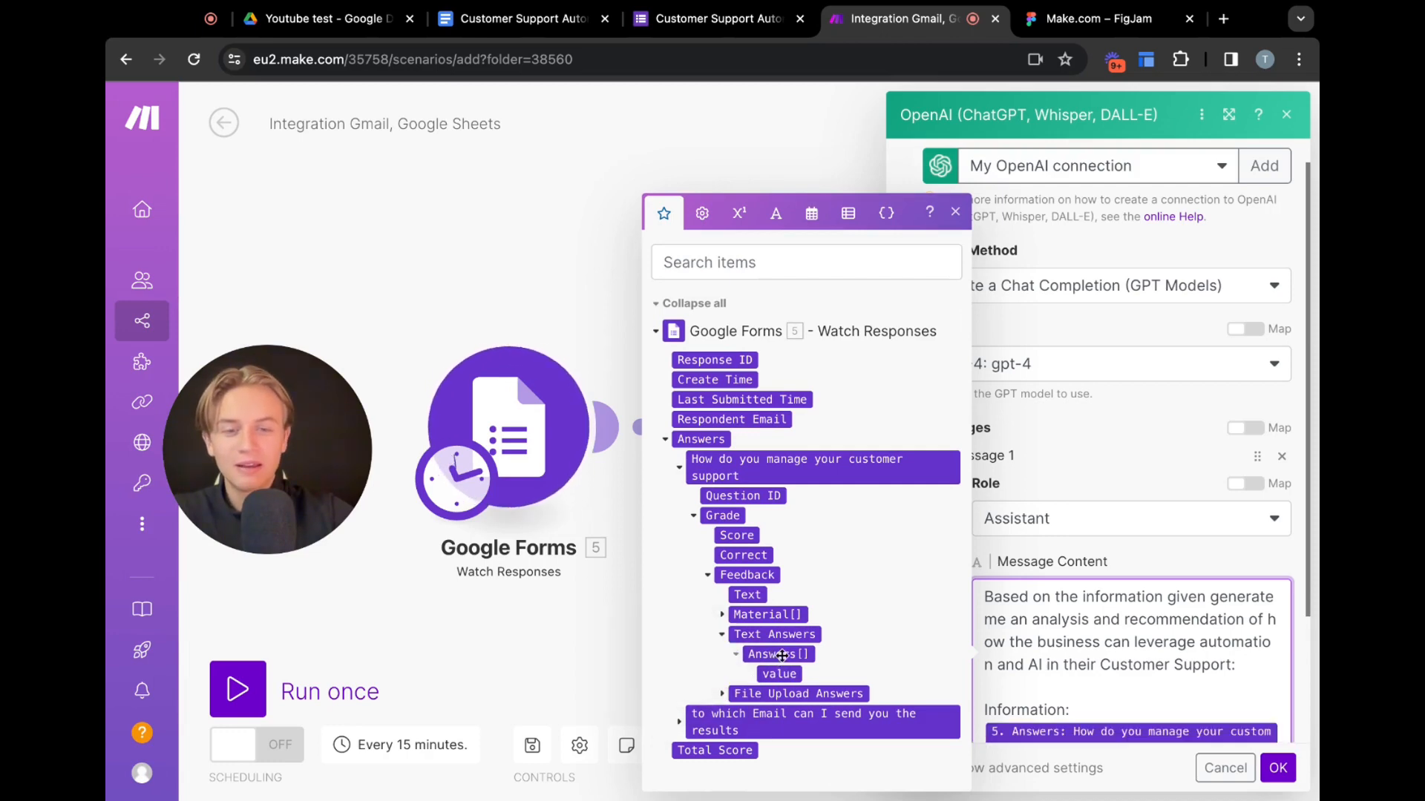
Review the Google Forms answer fields in the mapping panel and save the OpenAI module settings
scroll(1209, 731, "down", 2)
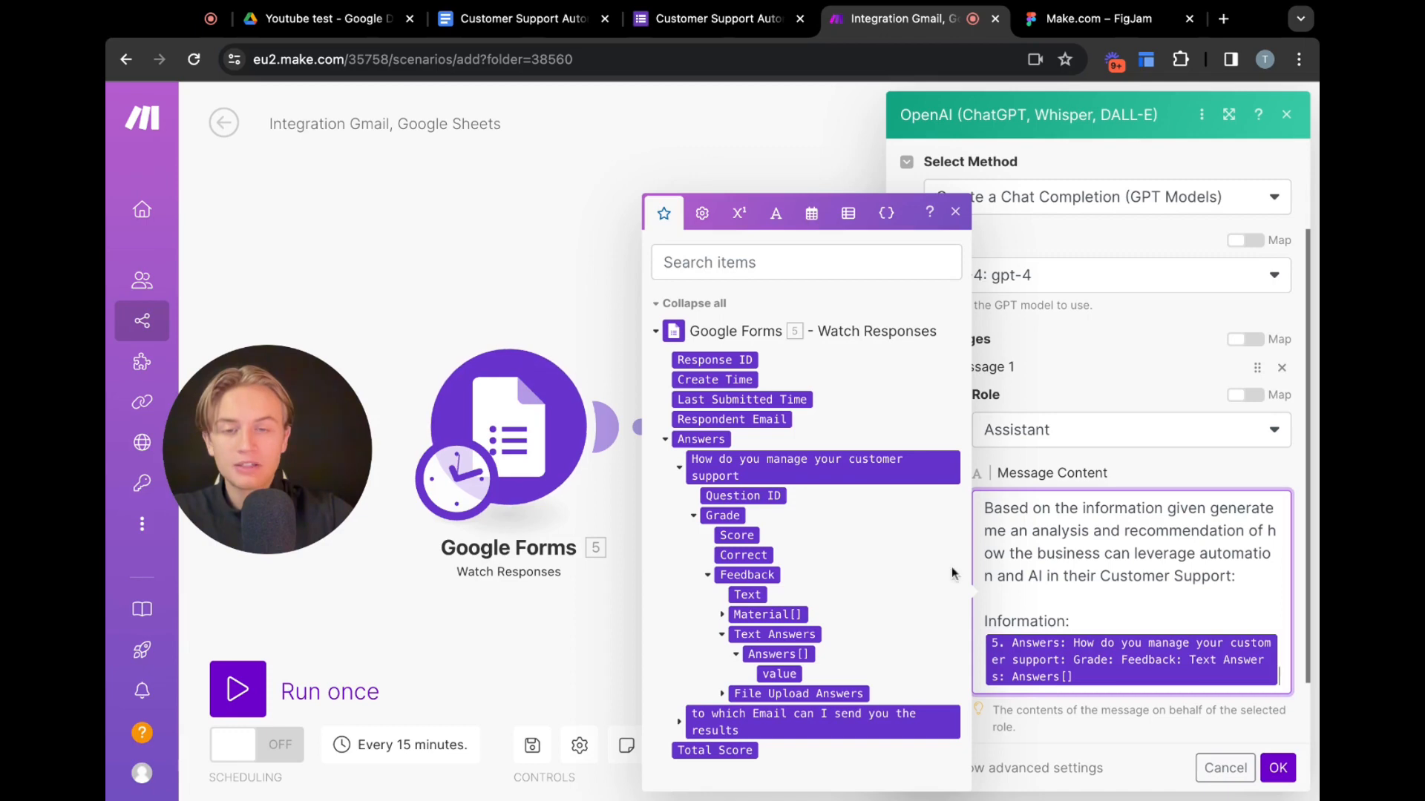
left_click(663, 441)
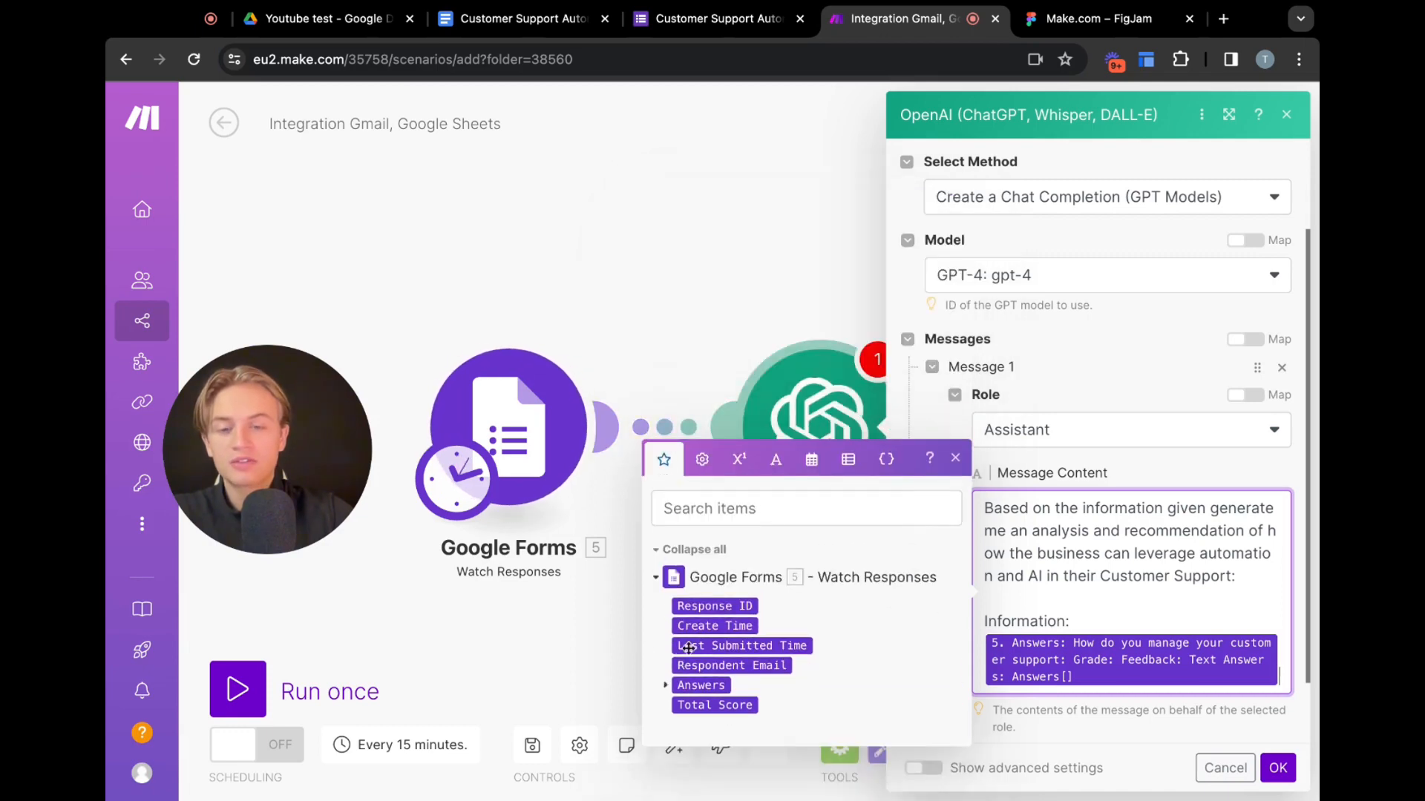
left_click(664, 686)
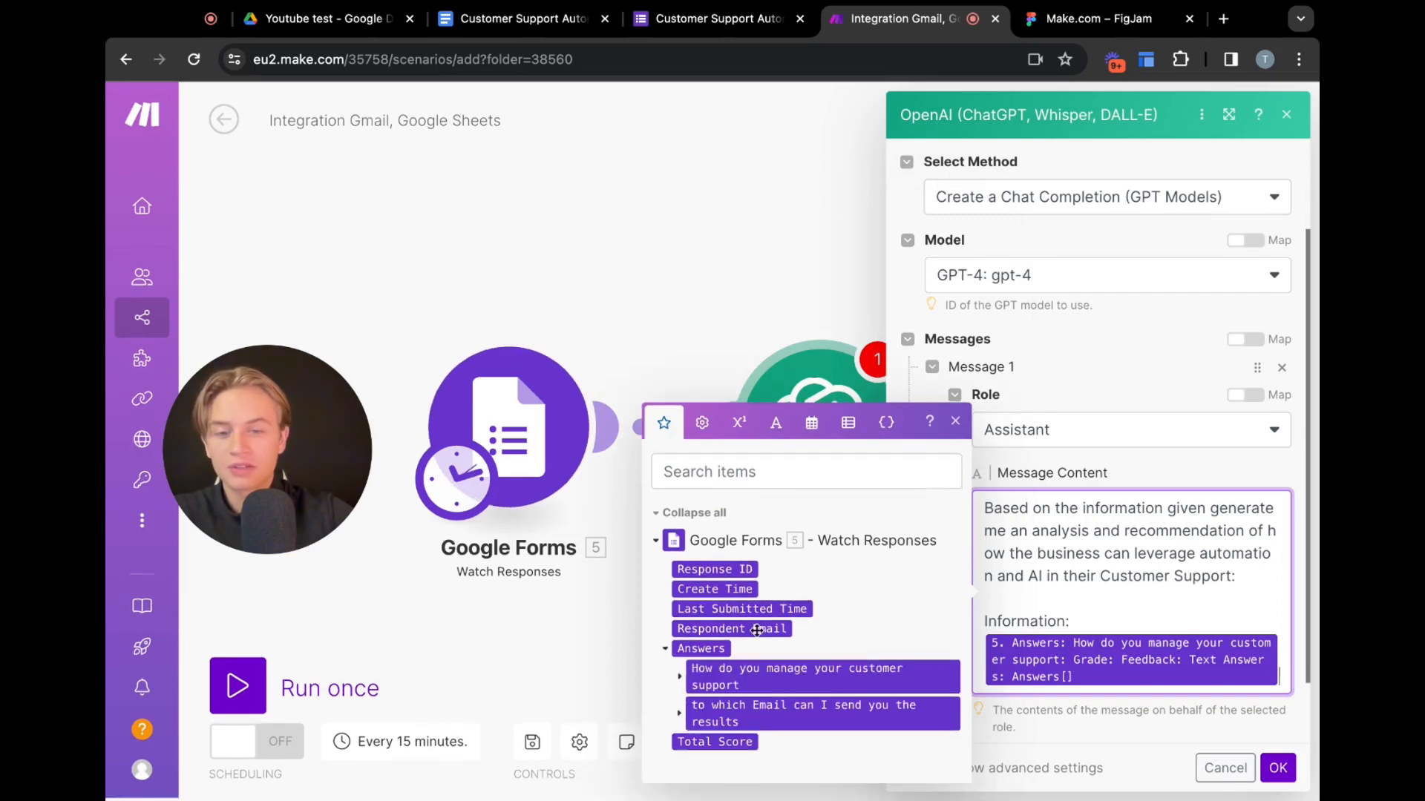
left_click(678, 685)
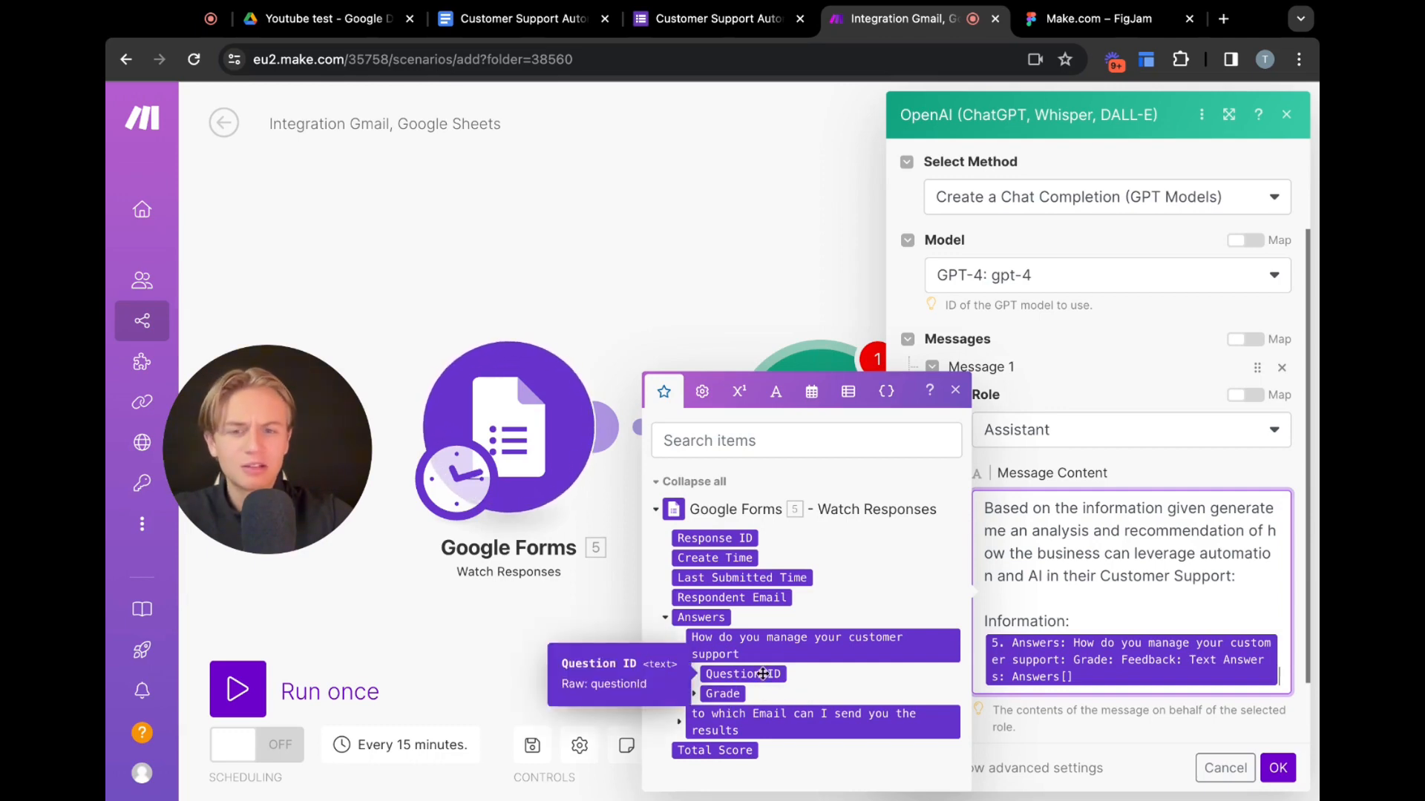
left_click(694, 695)
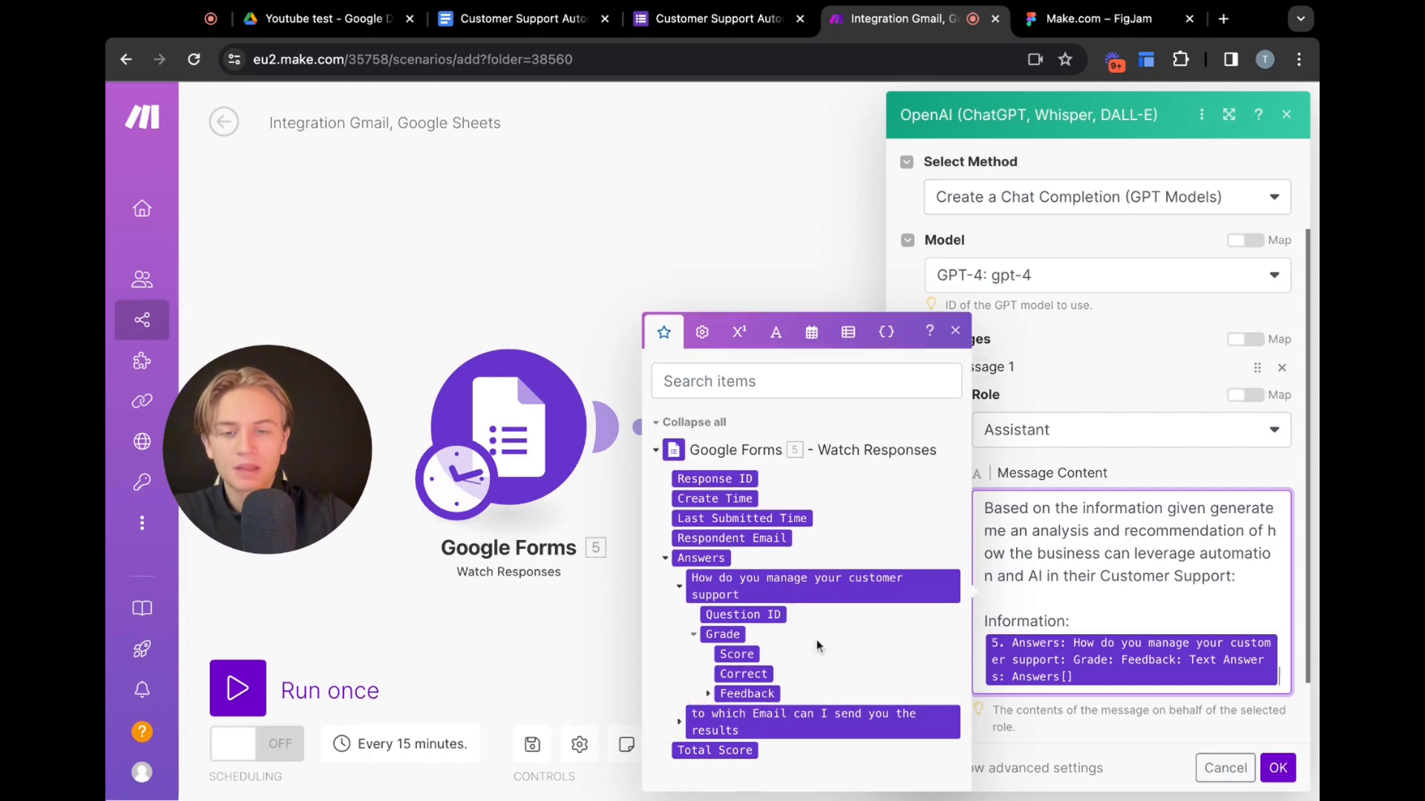
left_click(708, 694)
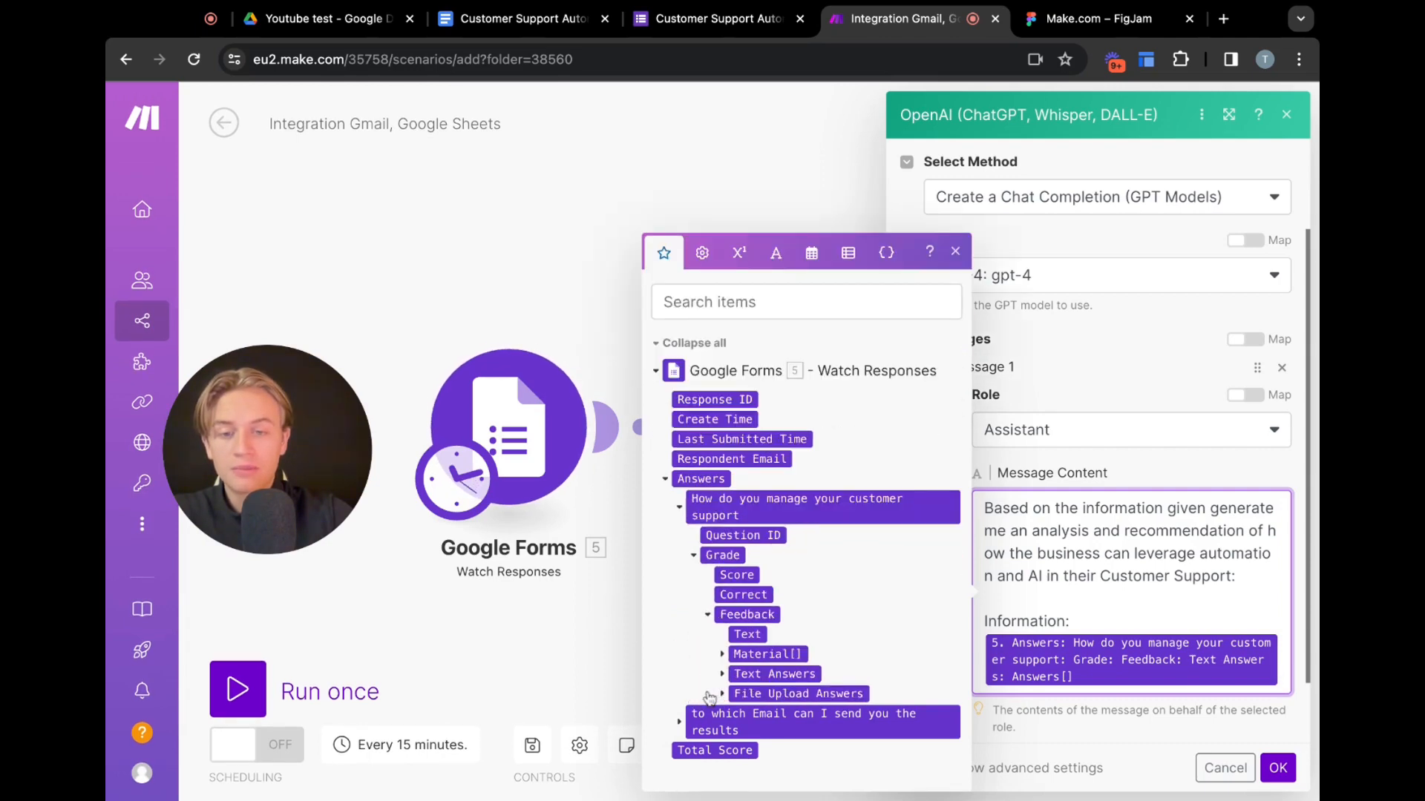
left_click(722, 674)
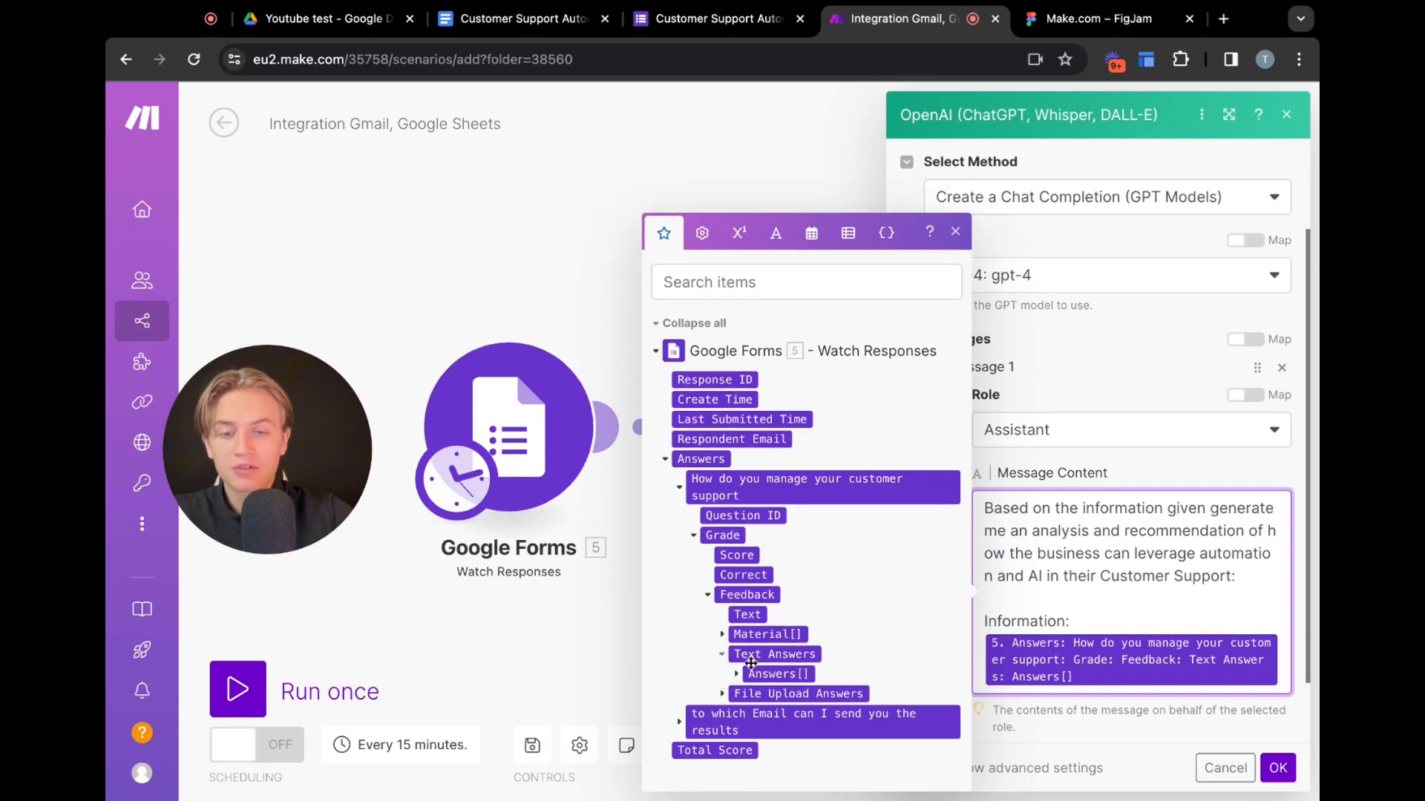
left_click(772, 674)
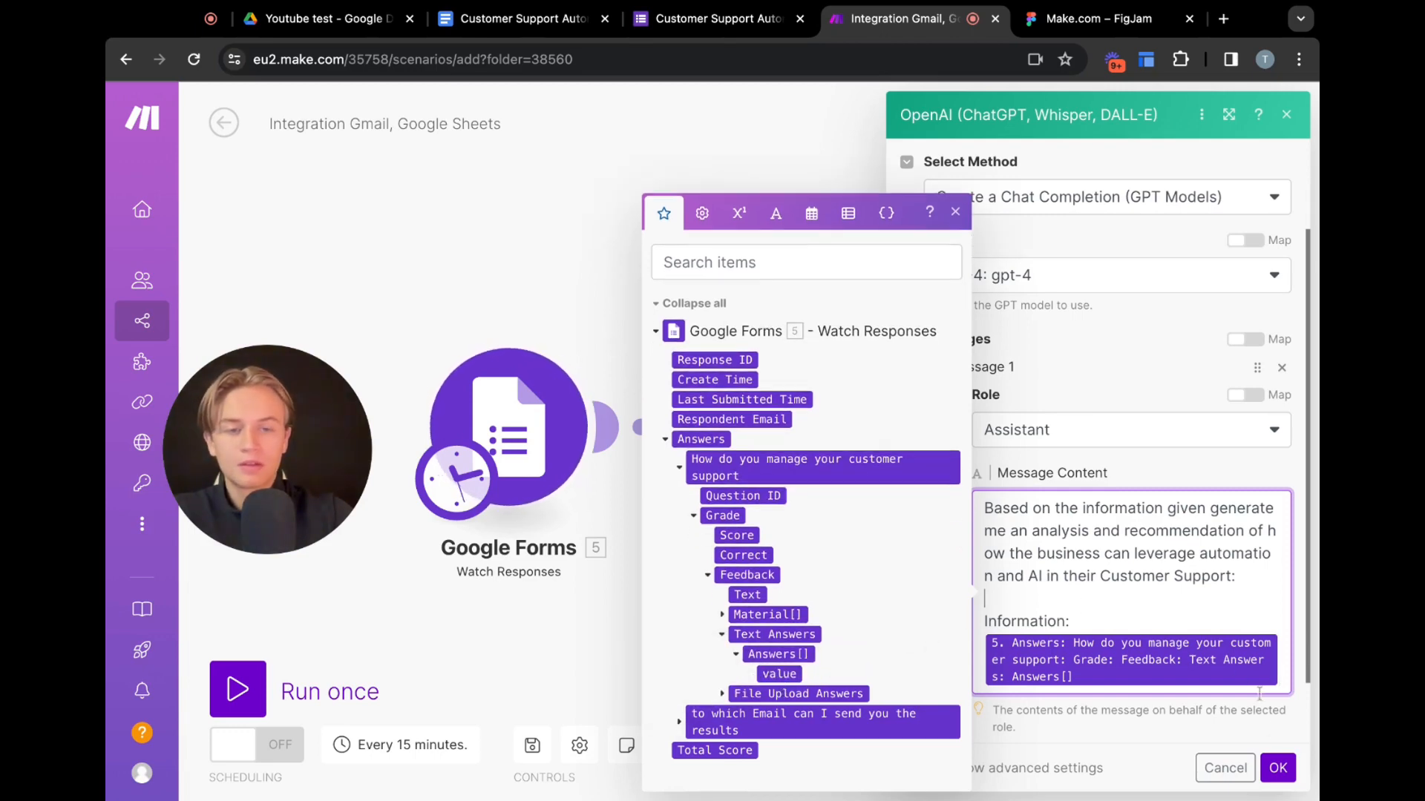
left_click(1278, 768)
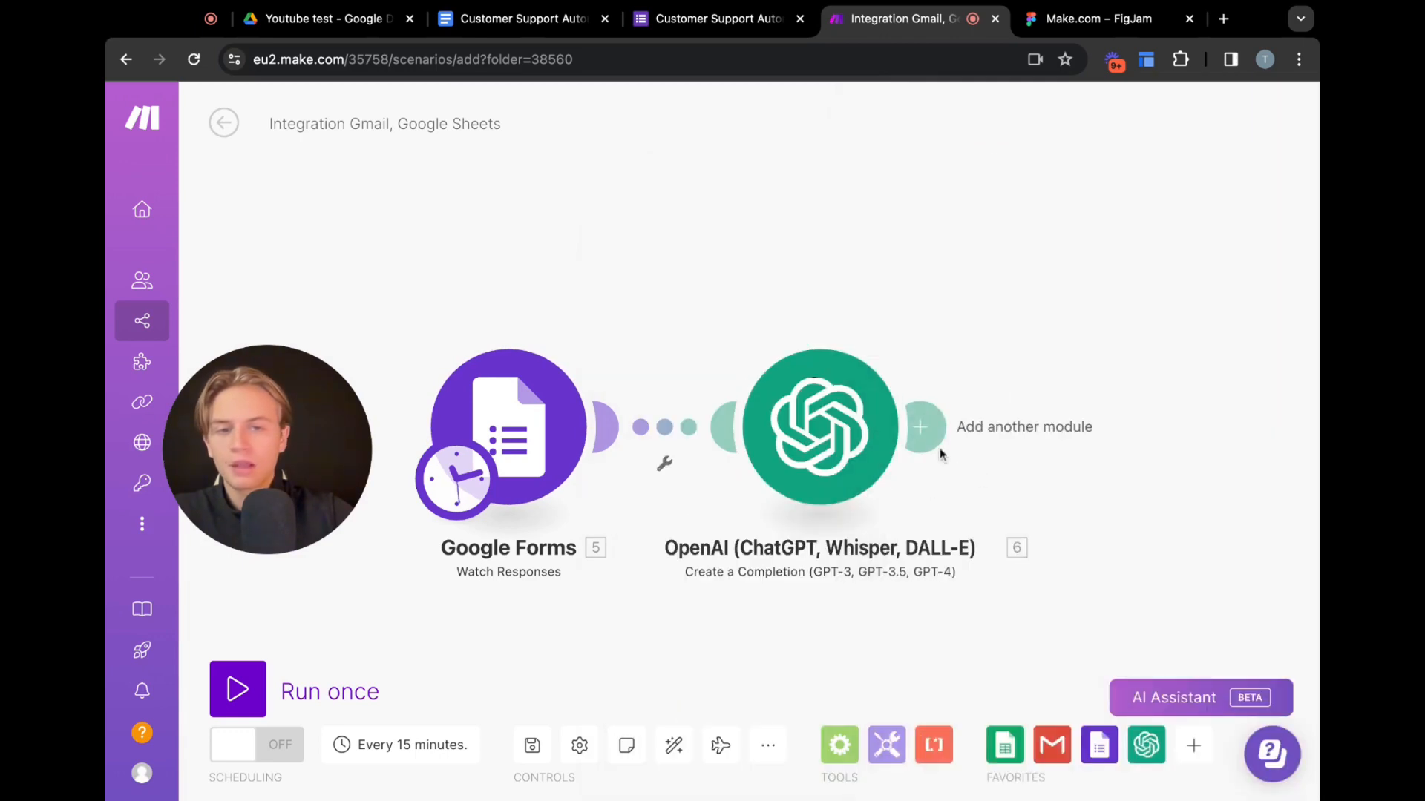
Add a Google Docs 'Create a Document from a Template' module after the OpenAI module
left_click(924, 428)
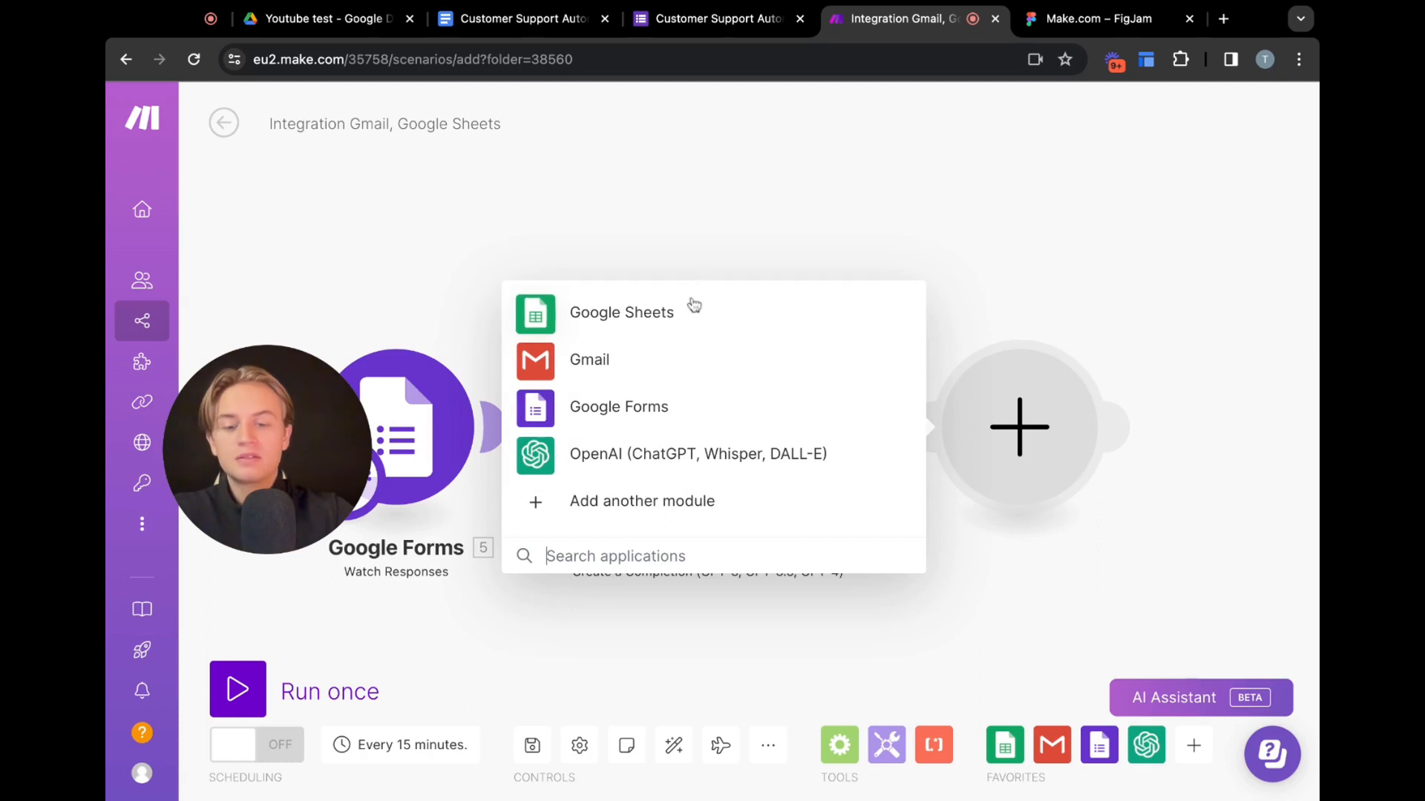
type("googl")
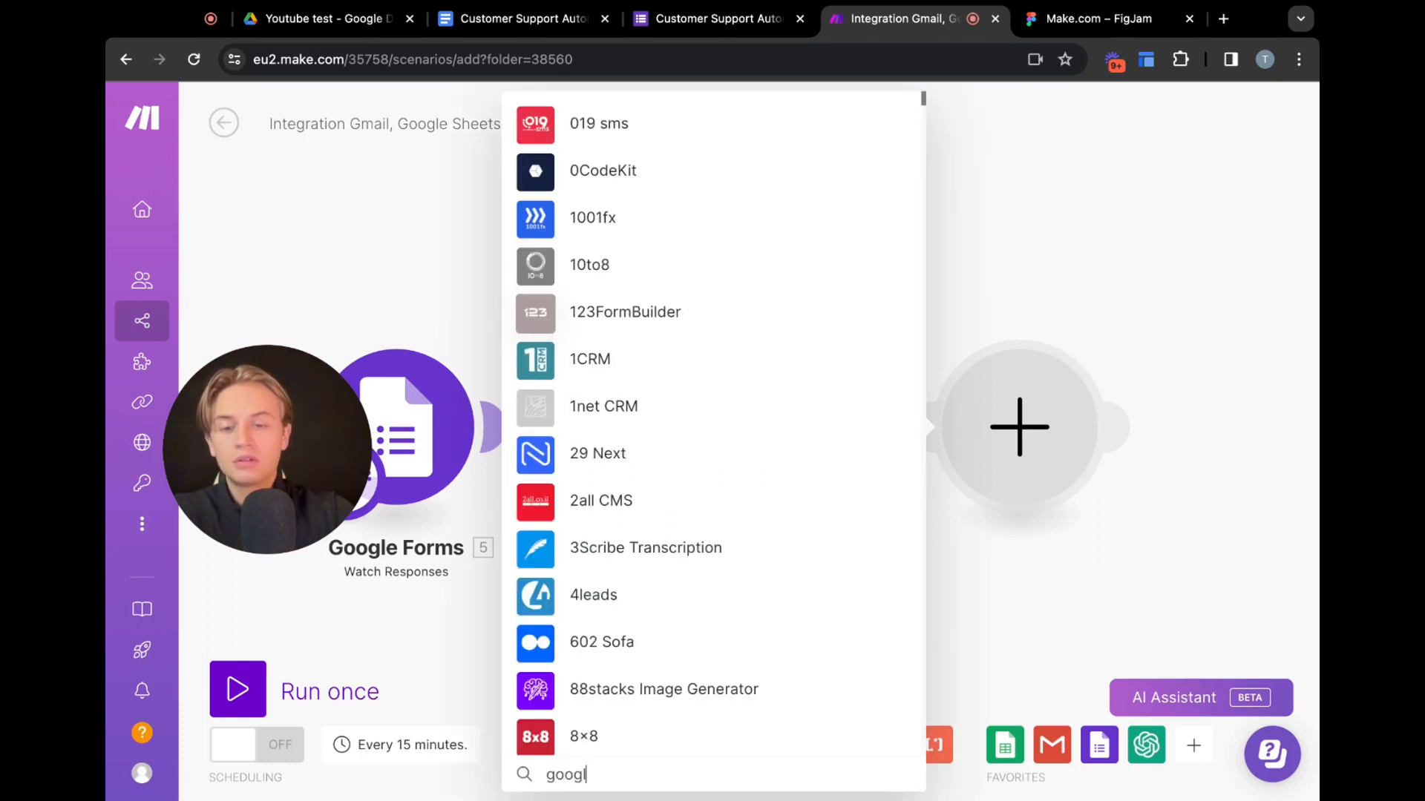
type("e docs")
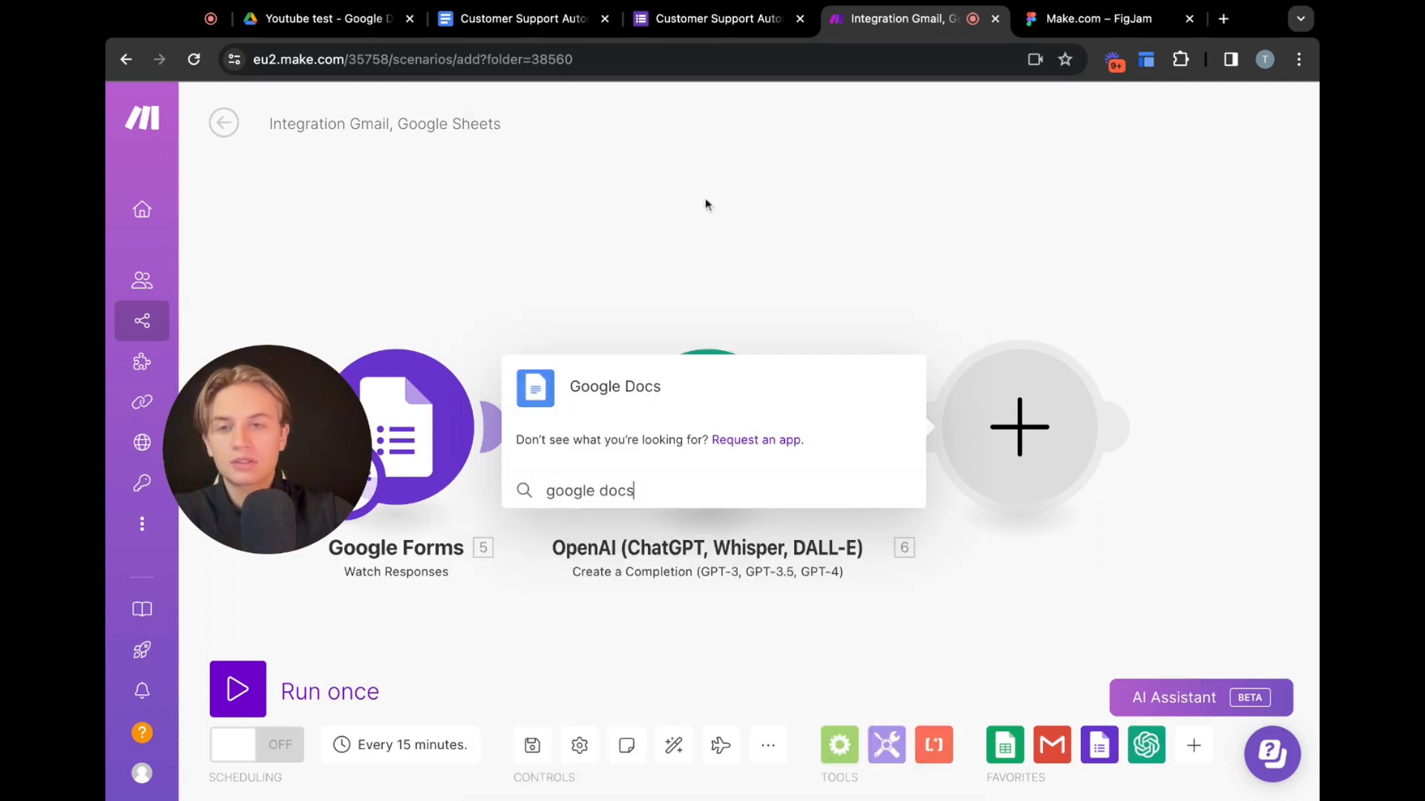
left_click(659, 397)
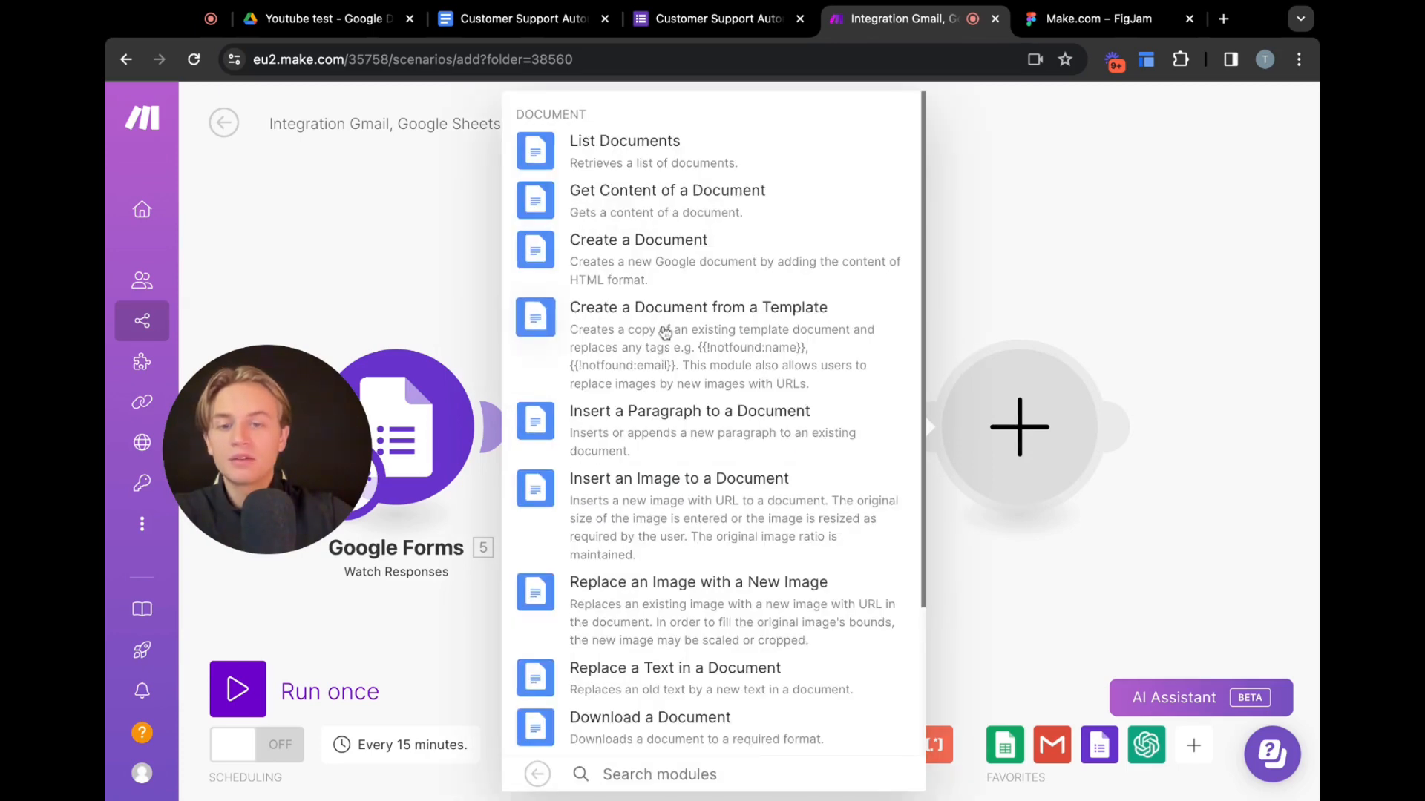
scroll(664, 333, "down", 3)
scroll(663, 332, "up", 3)
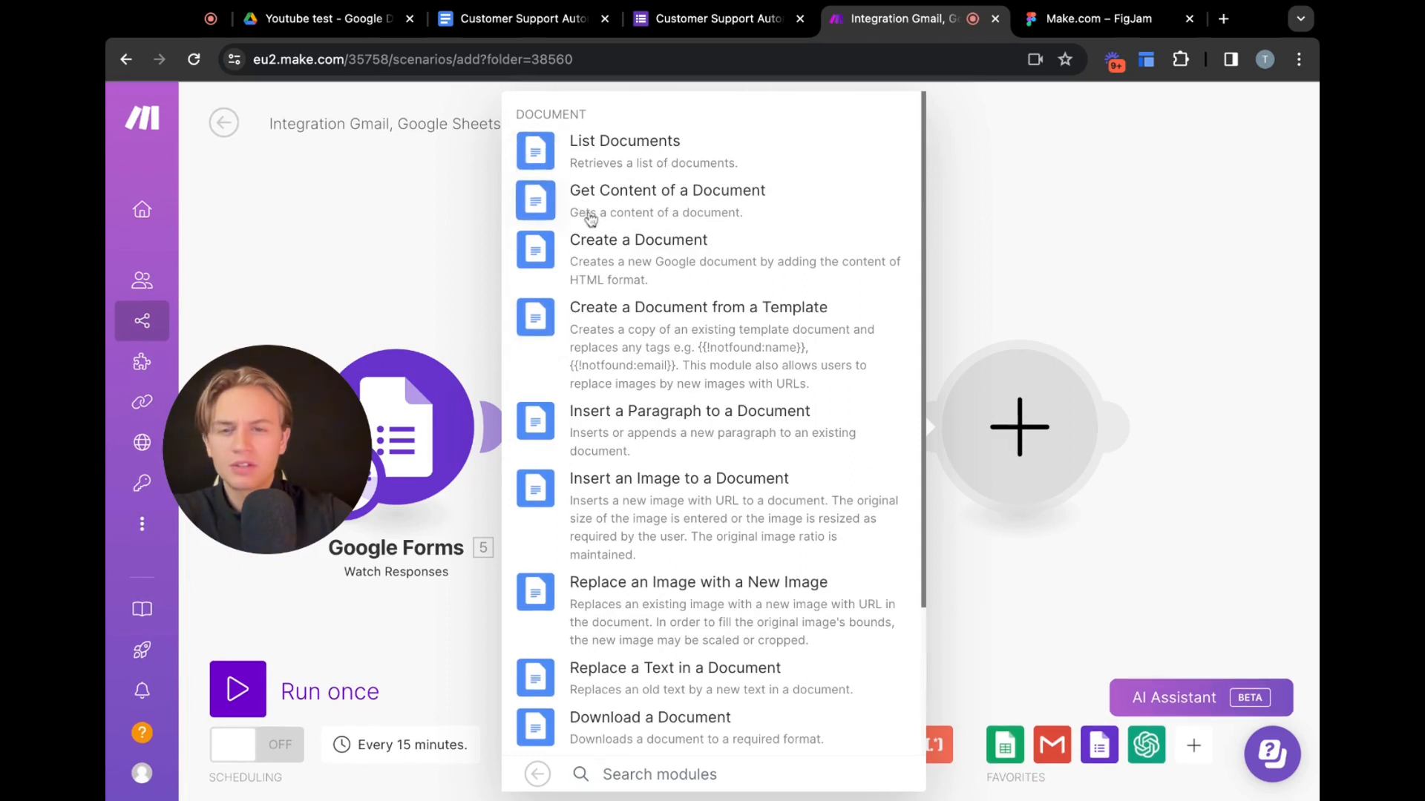
scroll(686, 401, "down", 1)
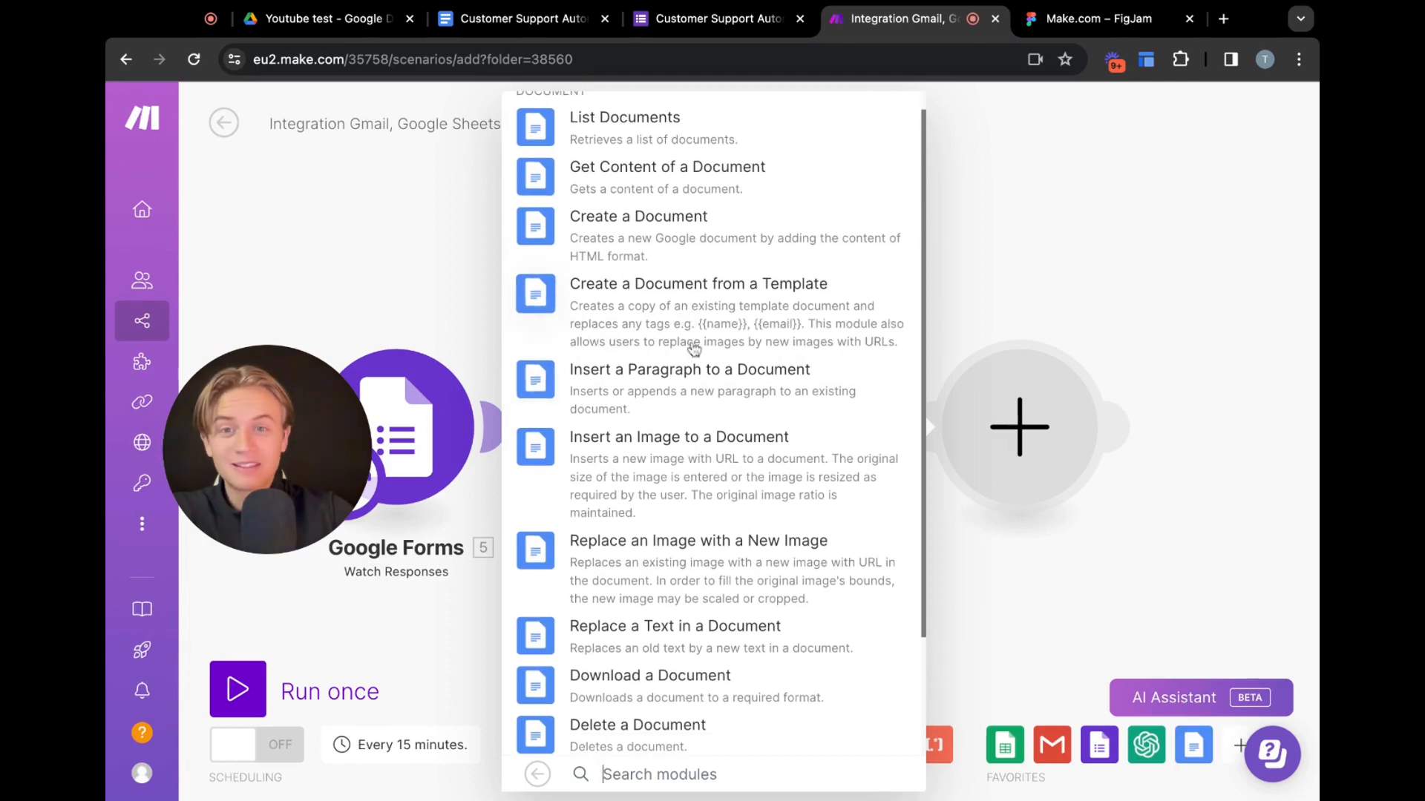
left_click(647, 304)
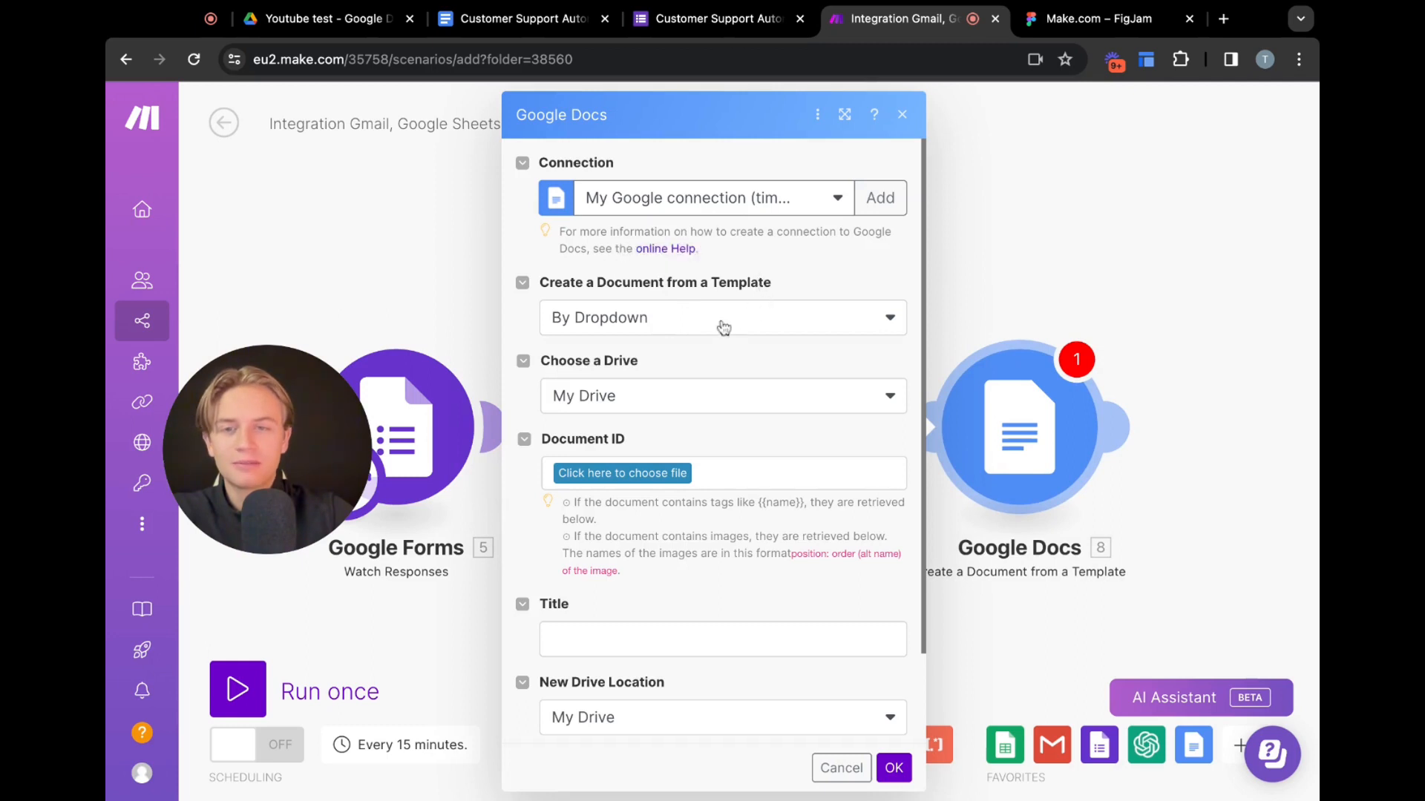
Choose the Customer Support Automation Possibilities document in the Youtube test folder as the template
scroll(690, 375, "down", 1)
scroll(688, 378, "up", 1)
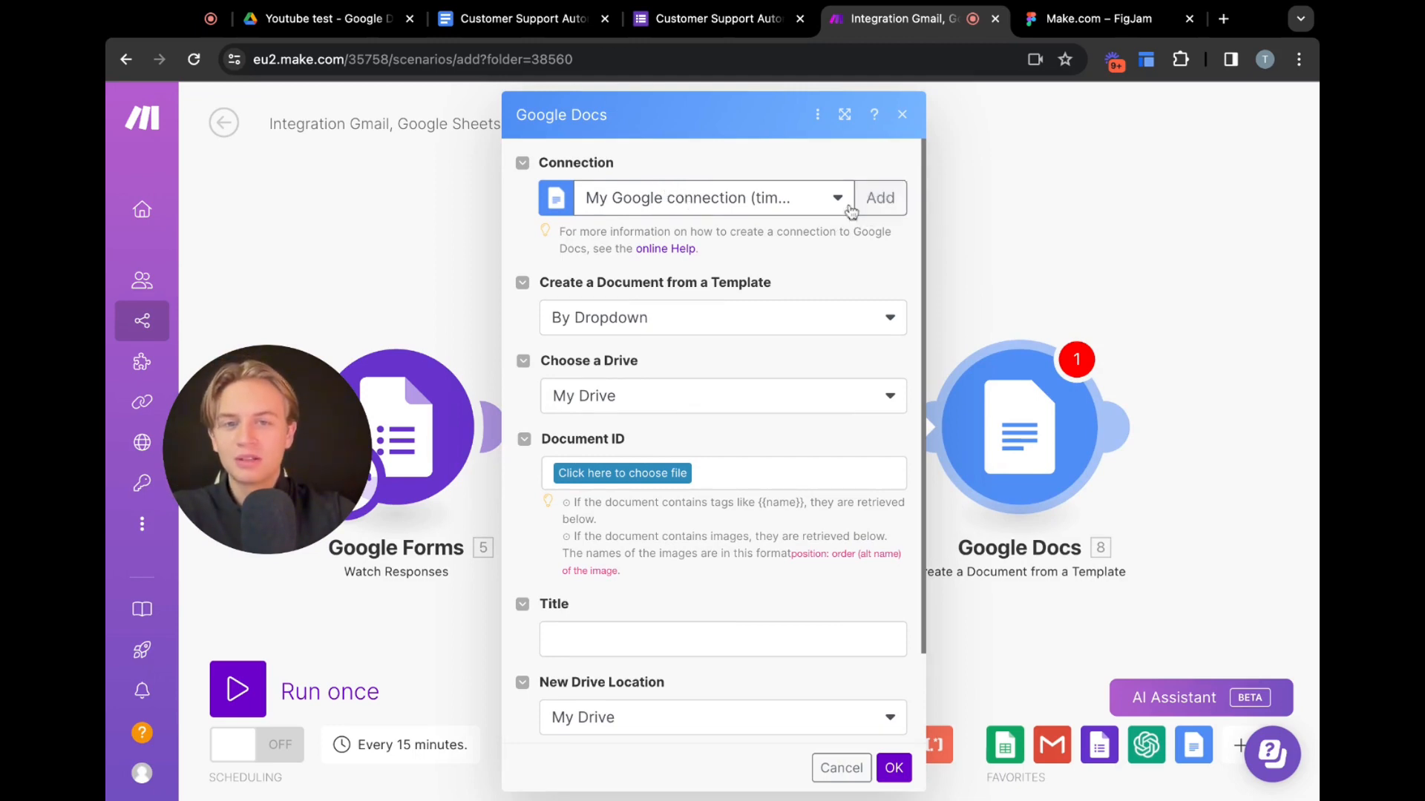
left_click(894, 202)
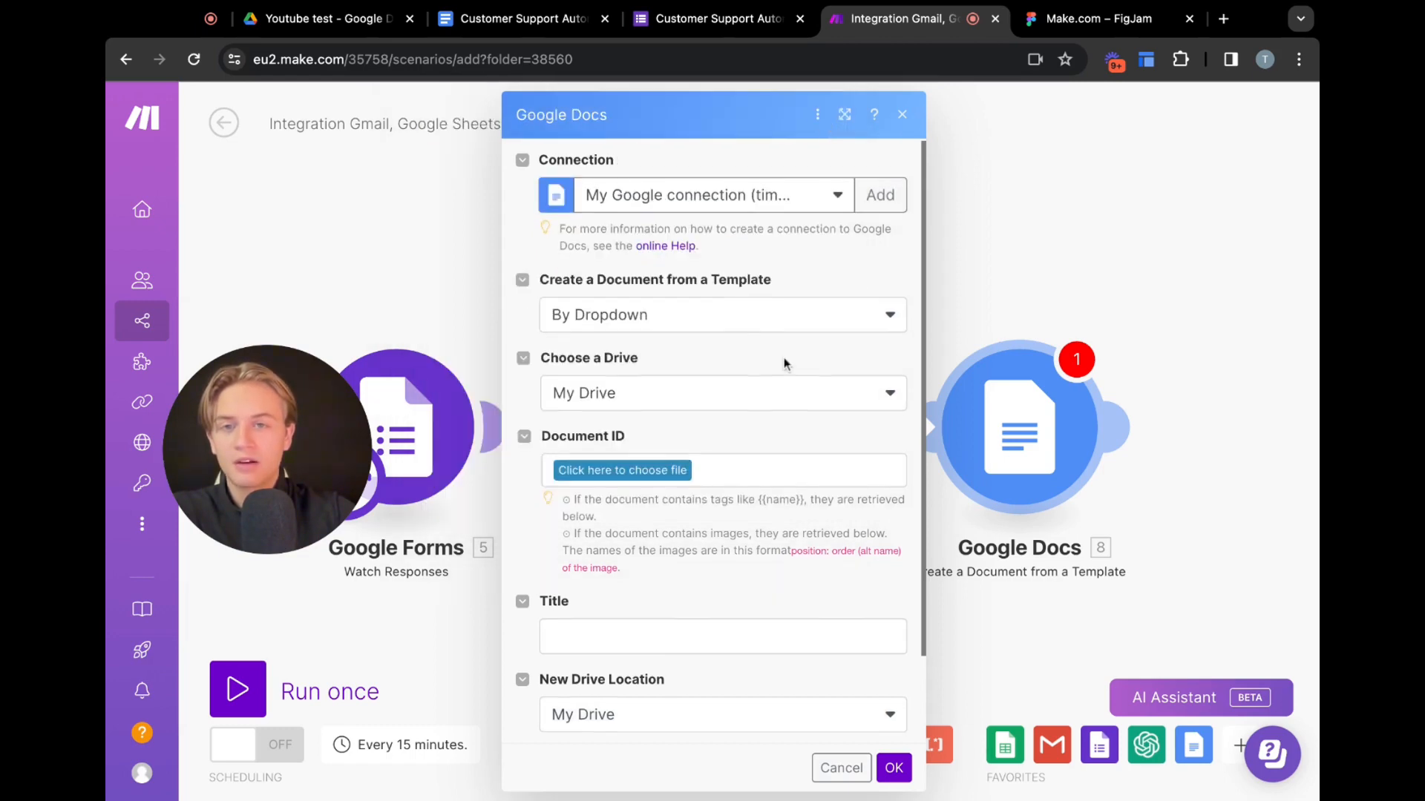
scroll(785, 363, "down", 1)
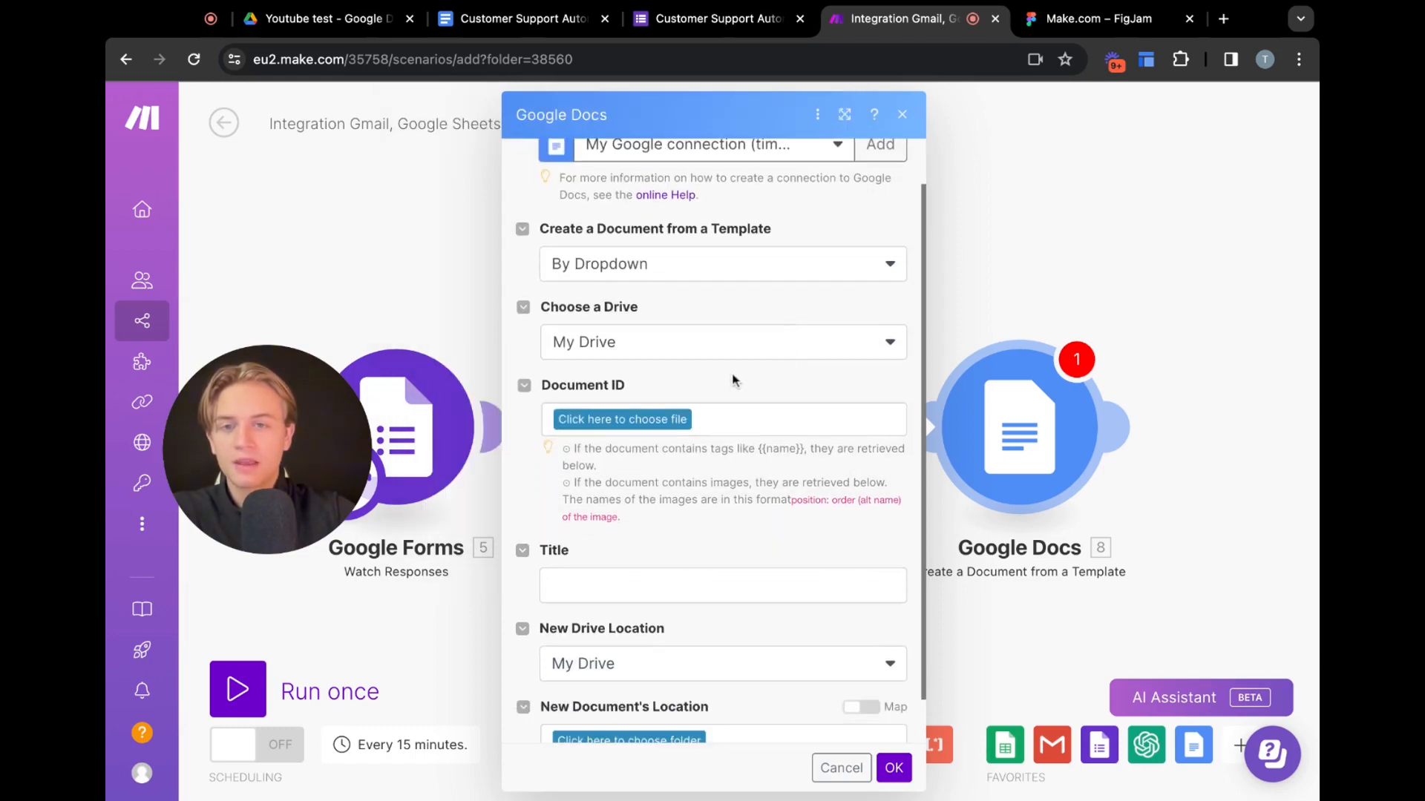
left_click(637, 421)
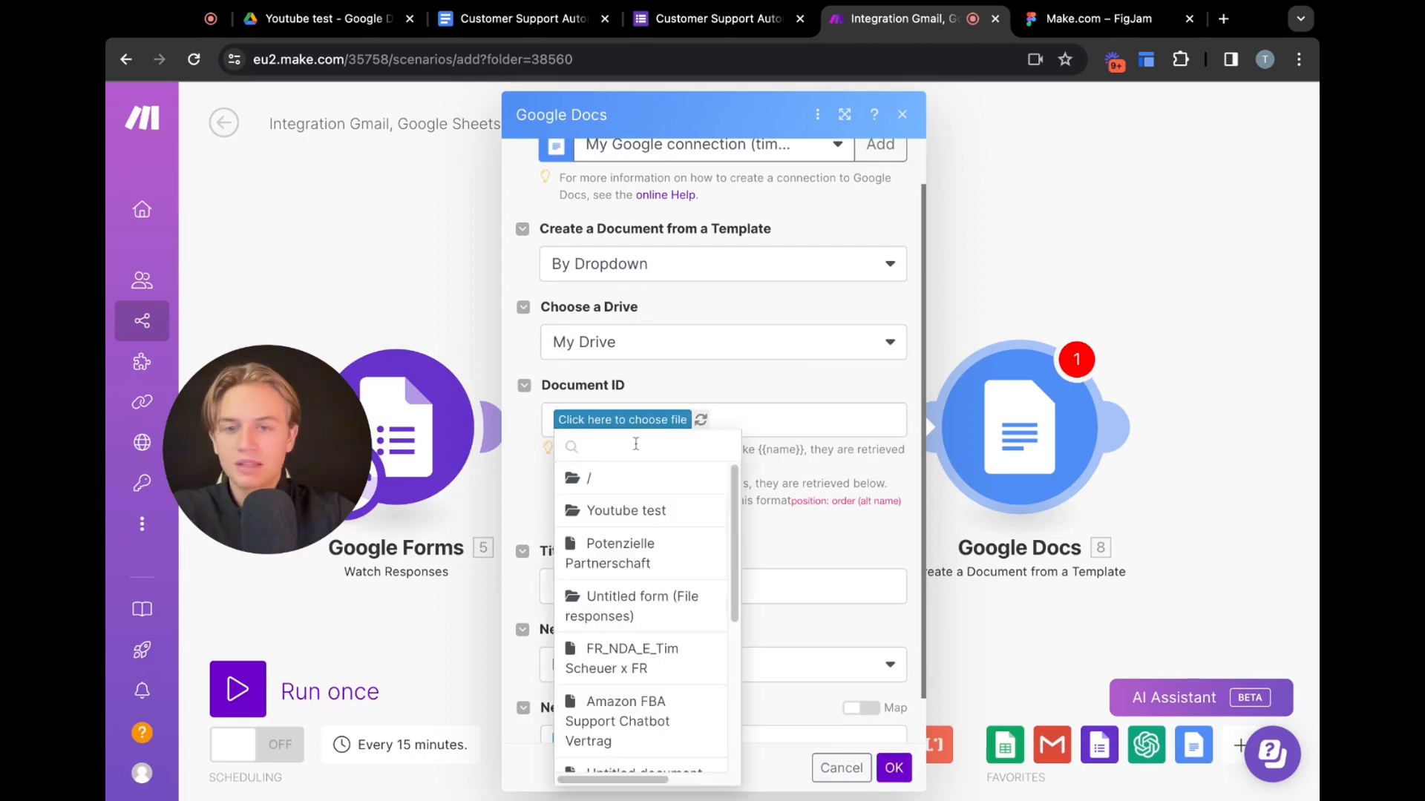
left_click(646, 510)
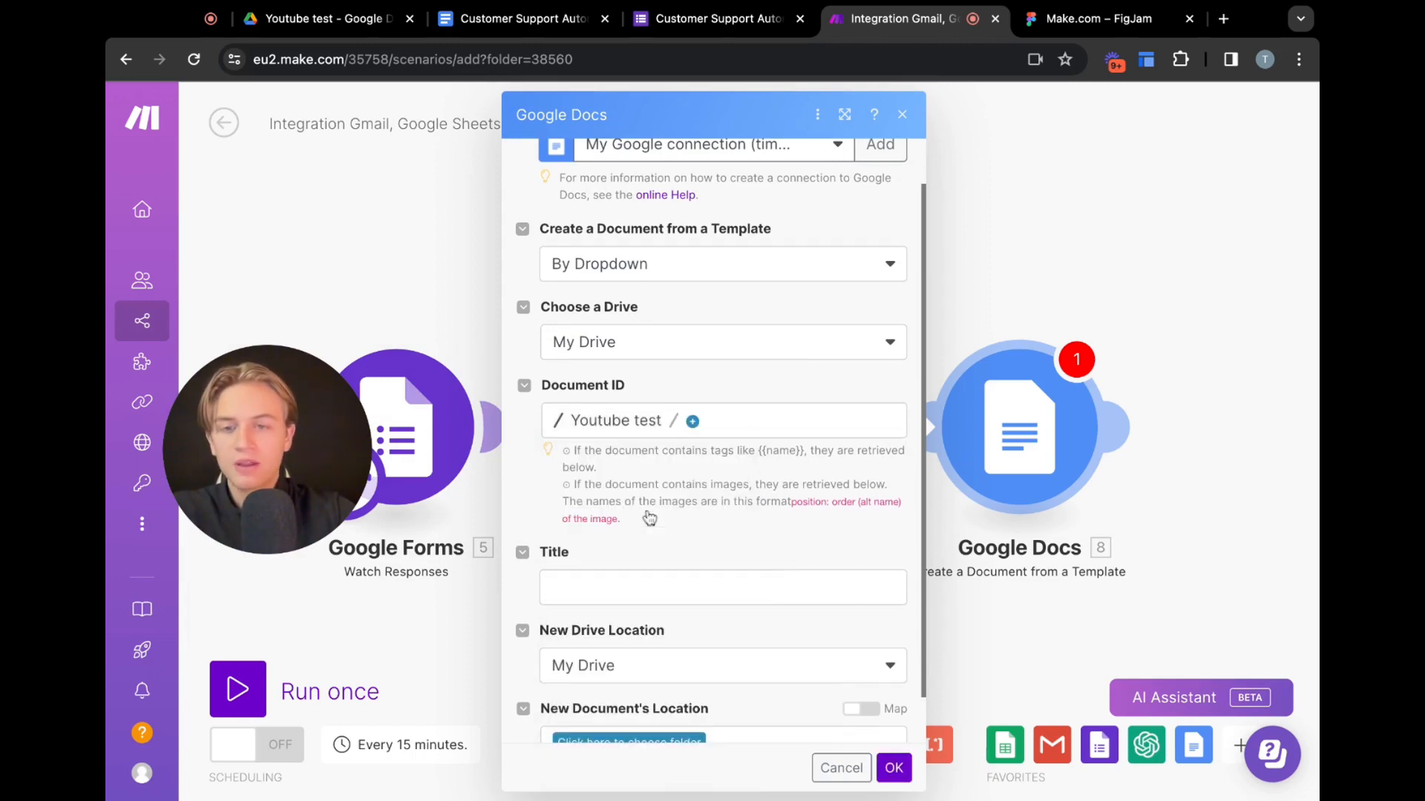
left_click(692, 423)
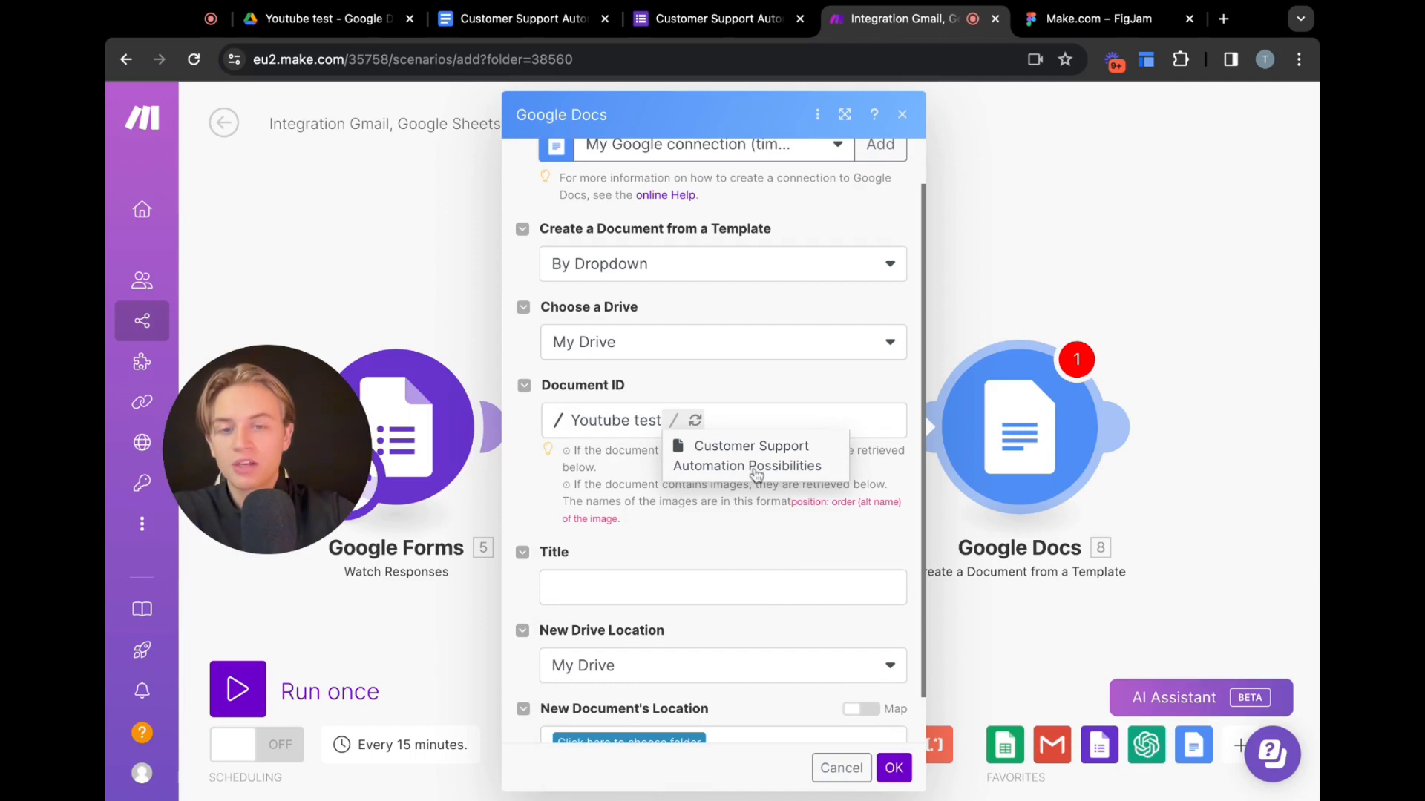
left_click(756, 476)
Set the new document's title to Test
left_click(639, 636)
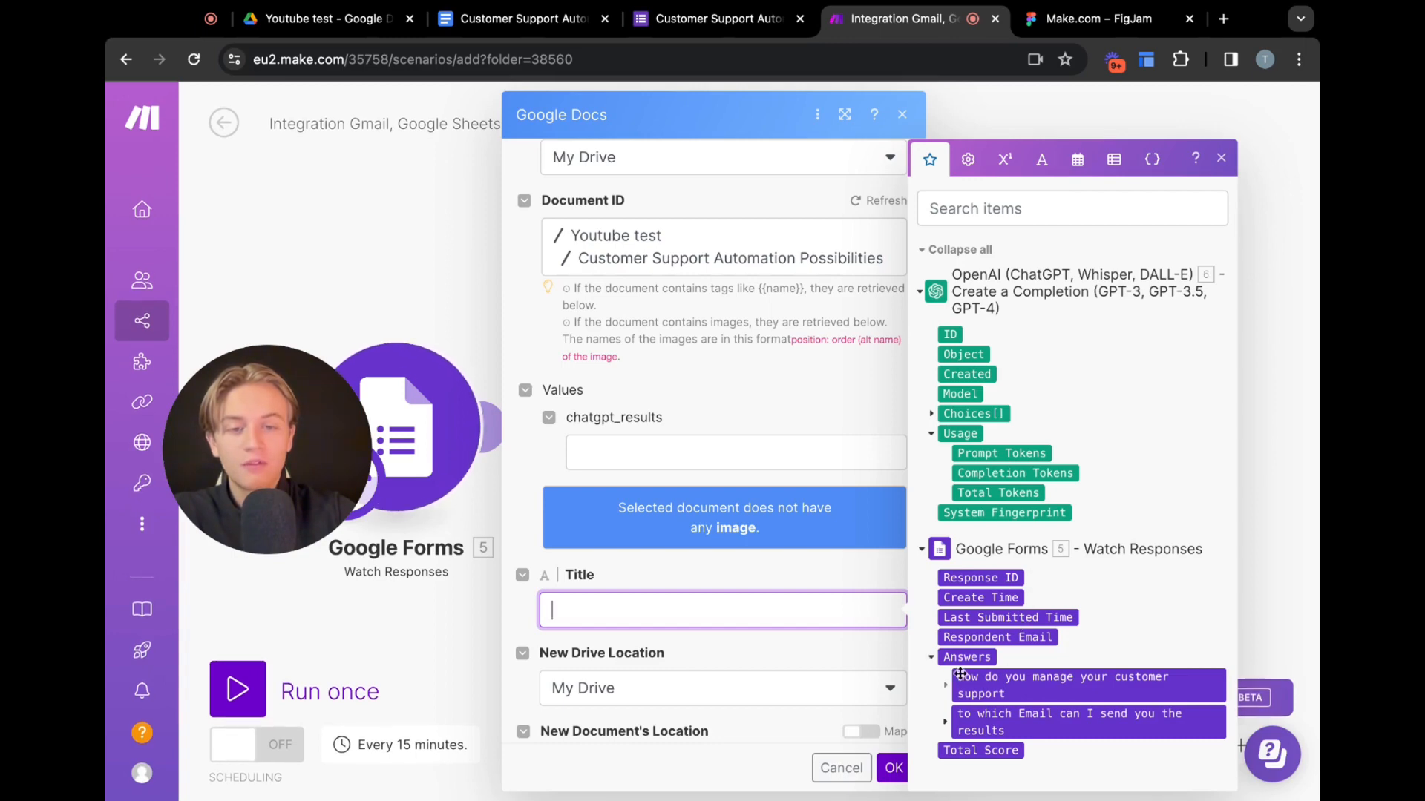
left_click(946, 721)
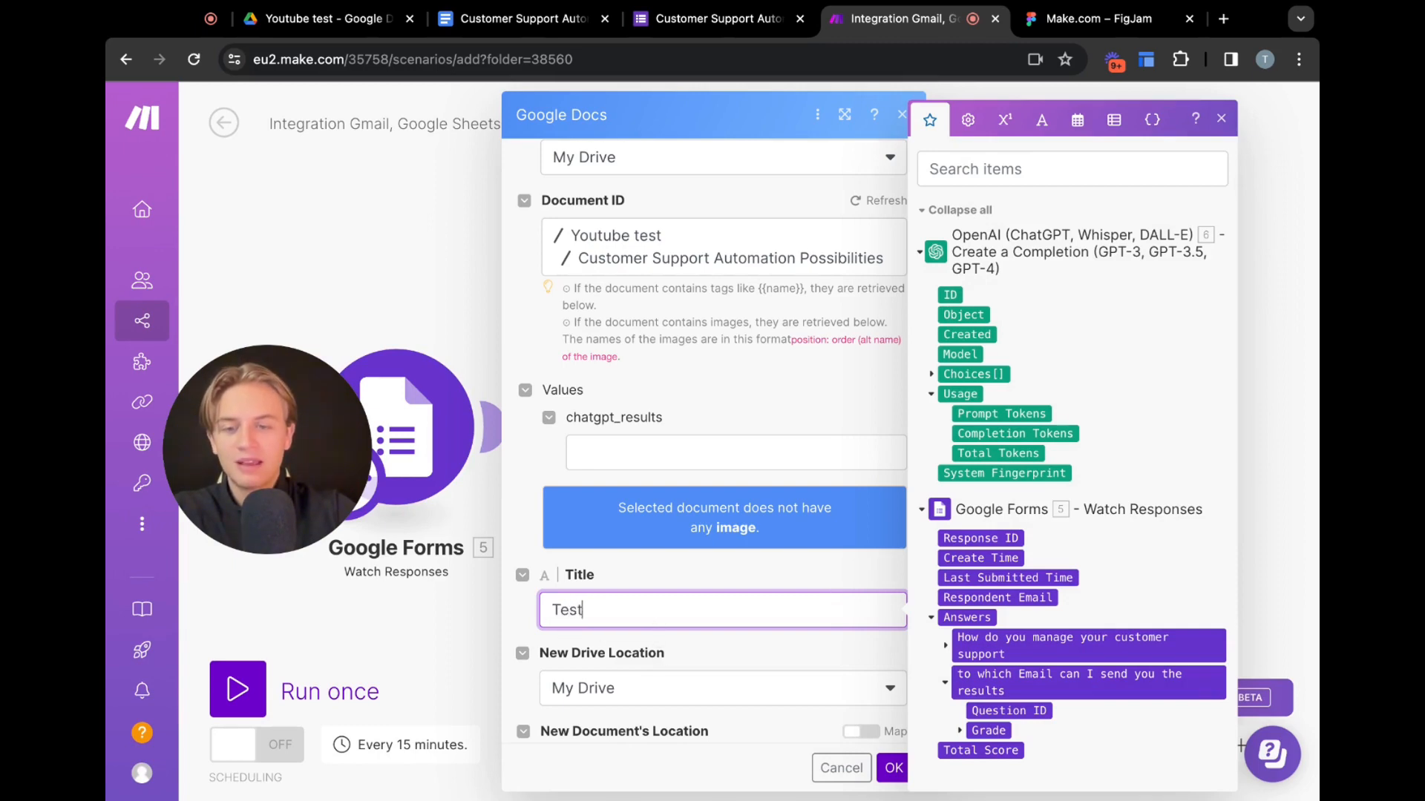
left_click(632, 377)
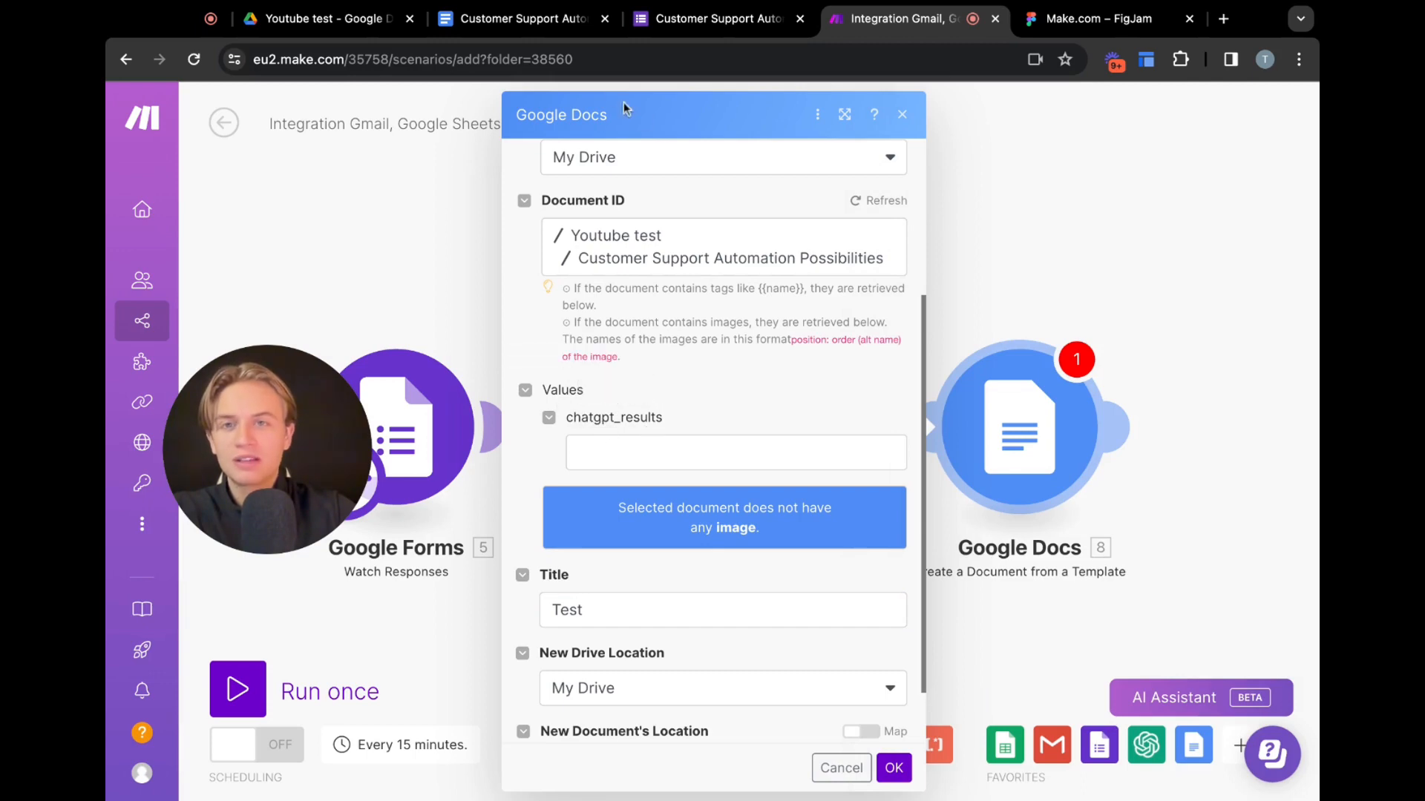
Examine the {{chatgpt_results}} tag in the template document in Google Docs, then return to the scenario
left_click(511, 20)
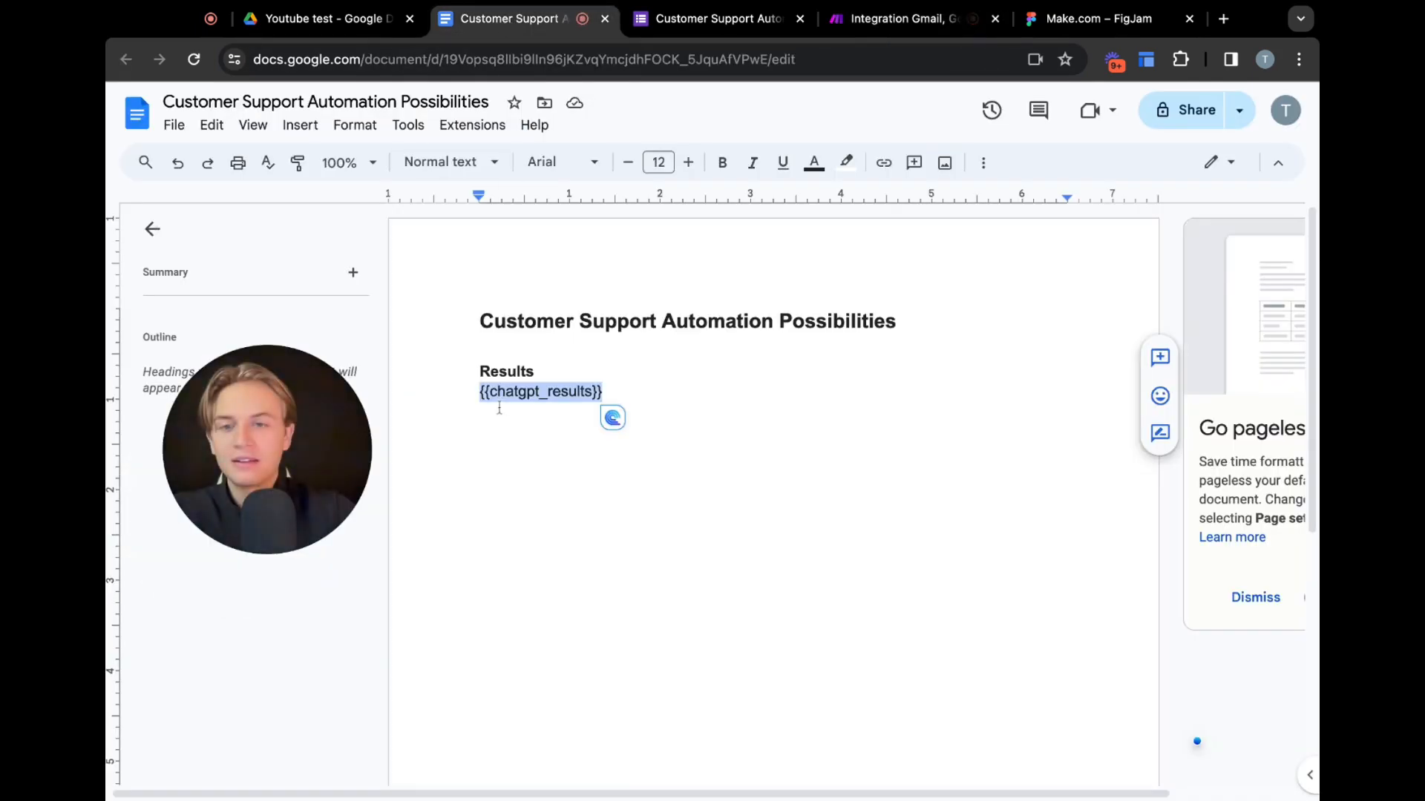
left_click(472, 392)
double_click(472, 392)
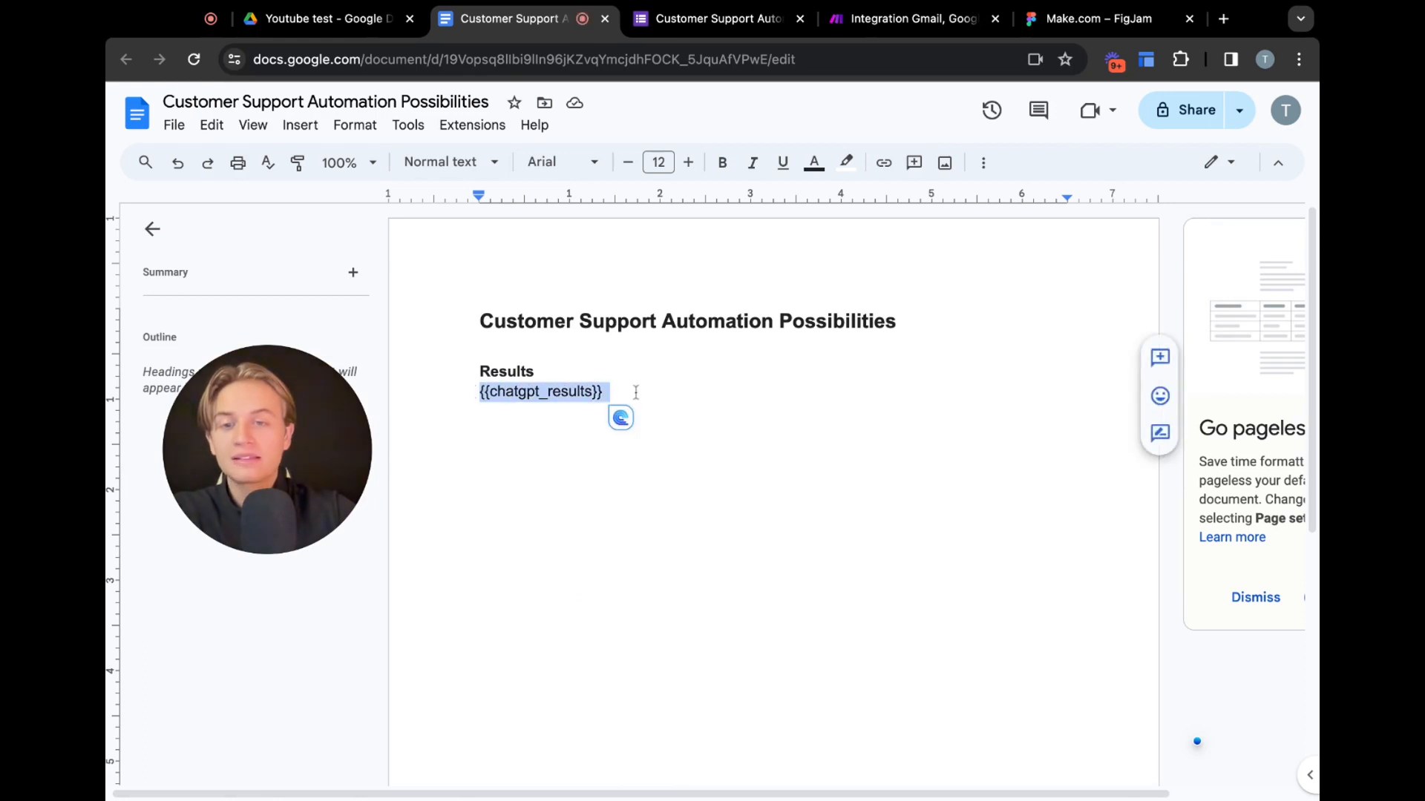
left_click(528, 414)
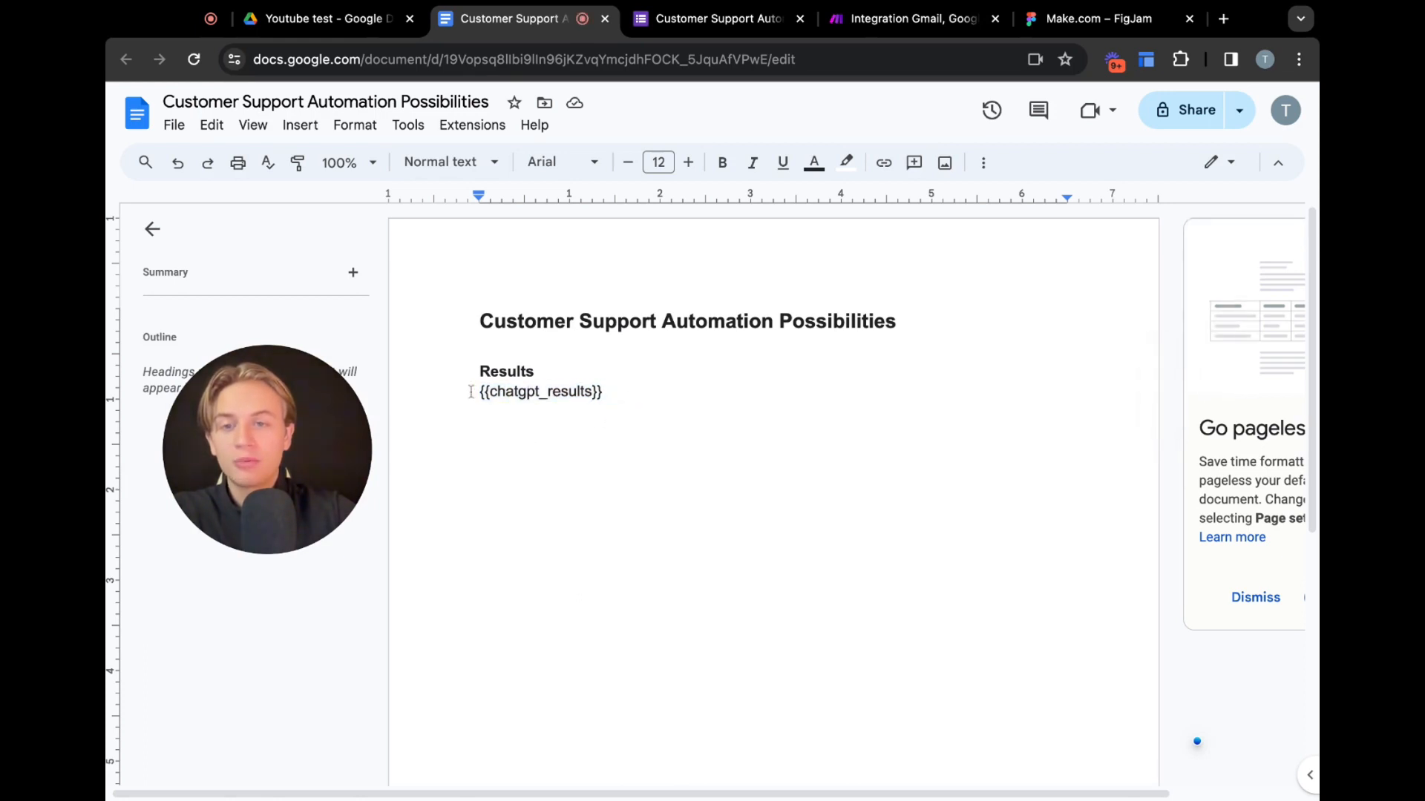
left_click(873, 15)
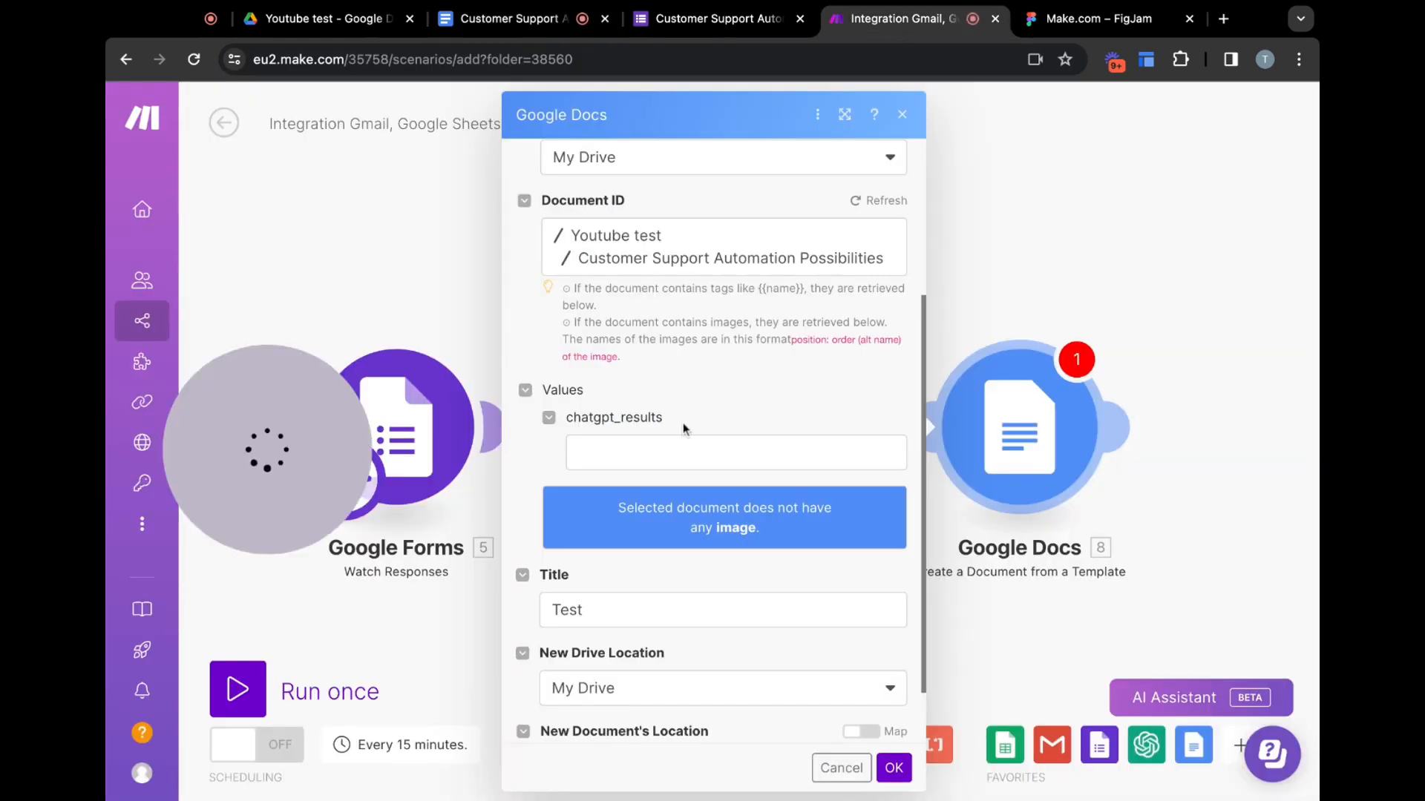
Map the OpenAI Choices[] Message Content item into the chatgpt_results value
left_click(684, 446)
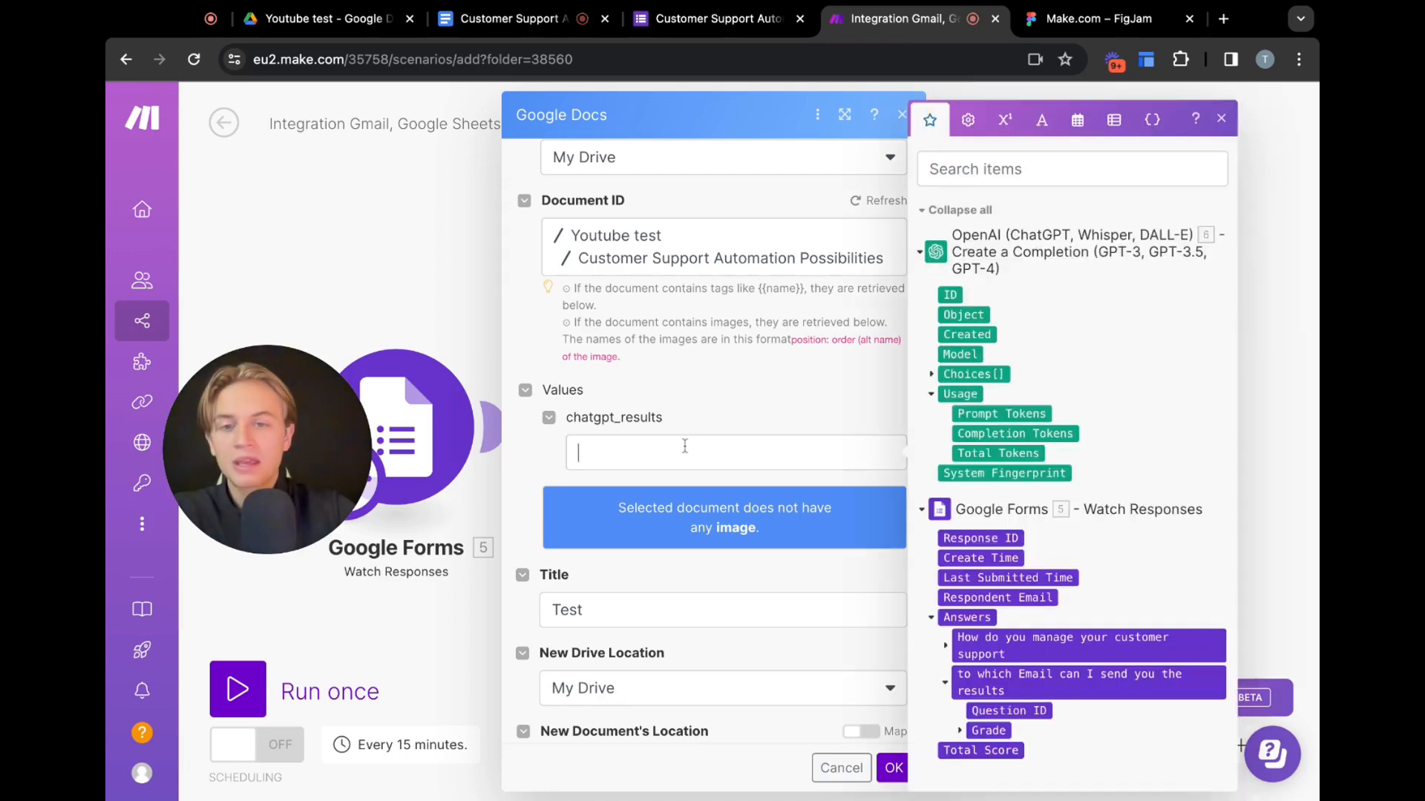
left_click(931, 374)
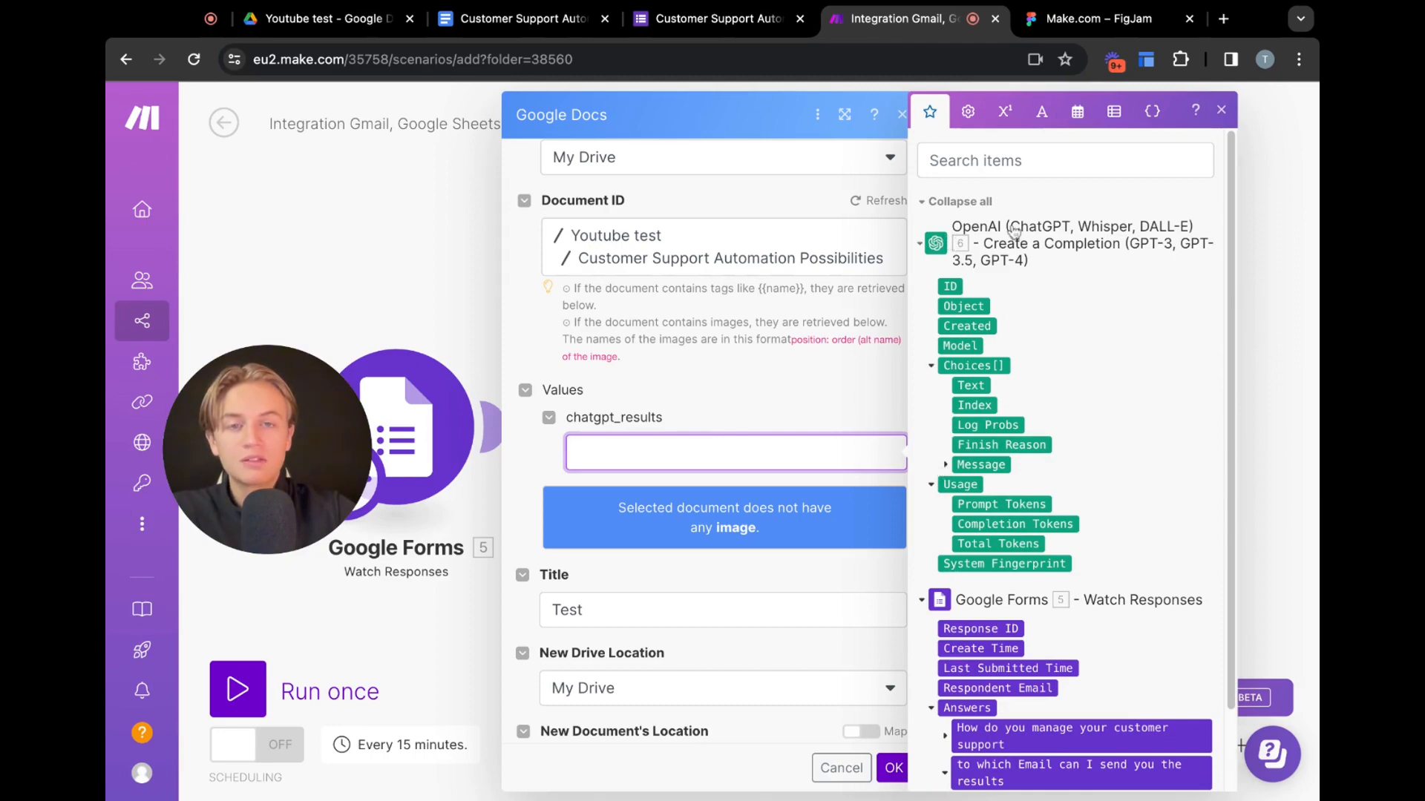
left_click(931, 369)
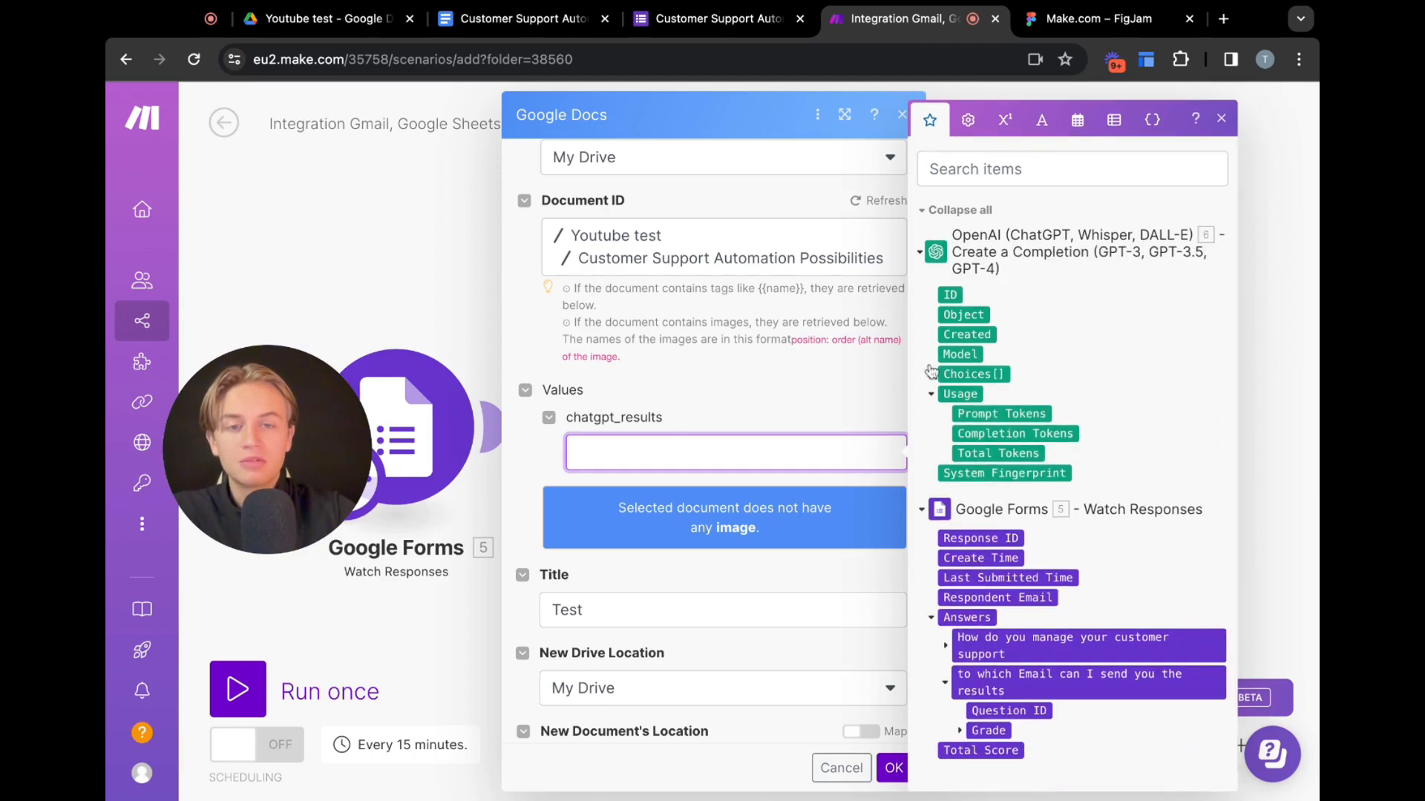
left_click(931, 374)
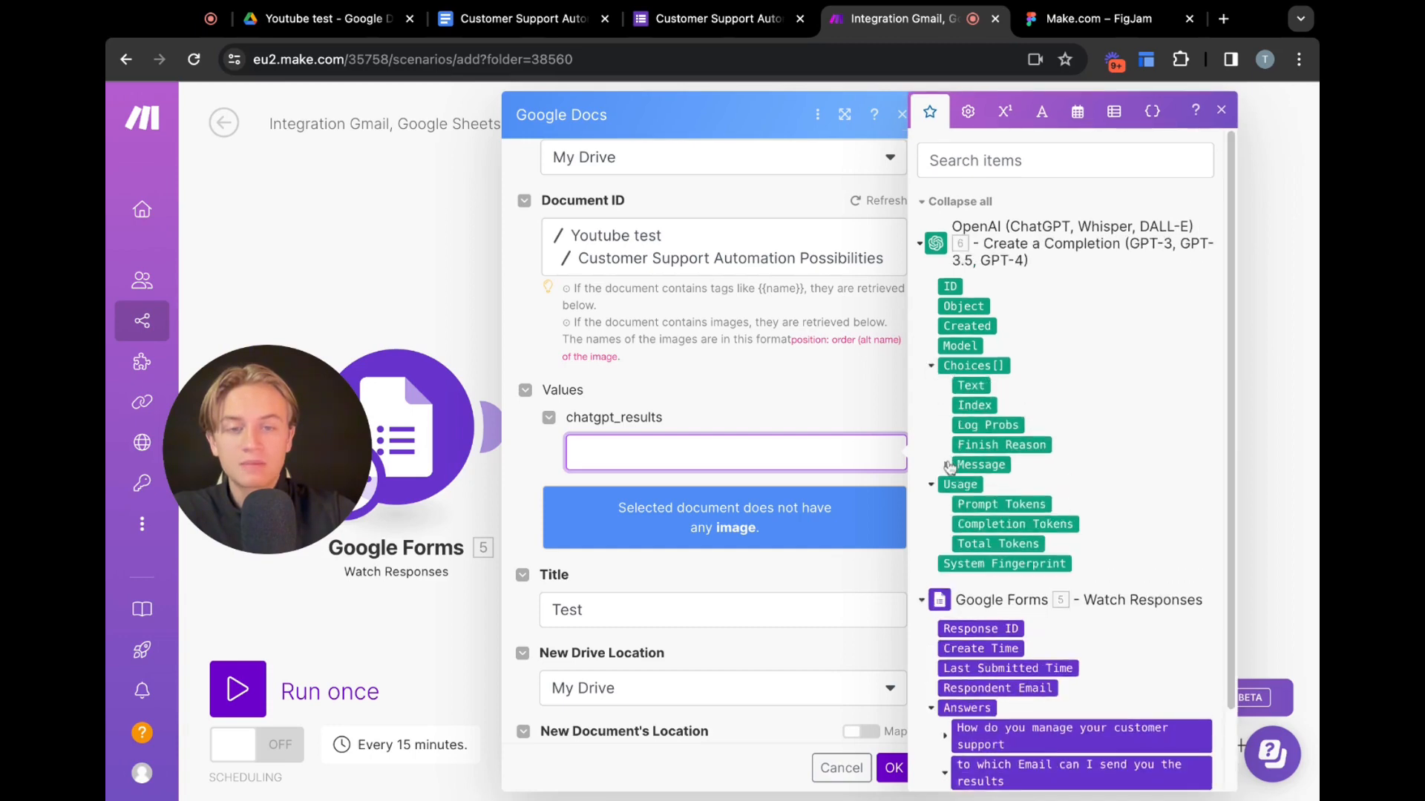
left_click(947, 466)
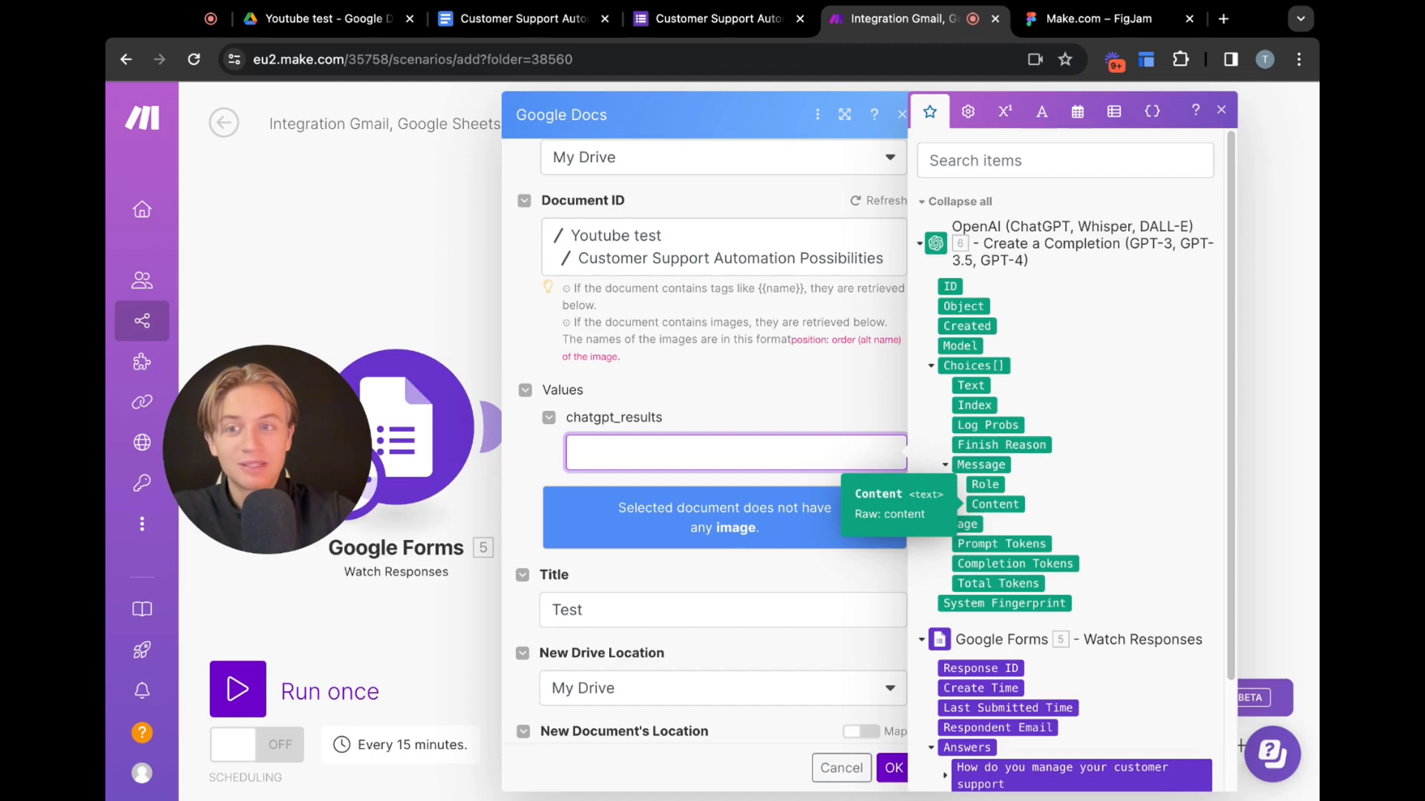
left_click(994, 504)
left_click(759, 355)
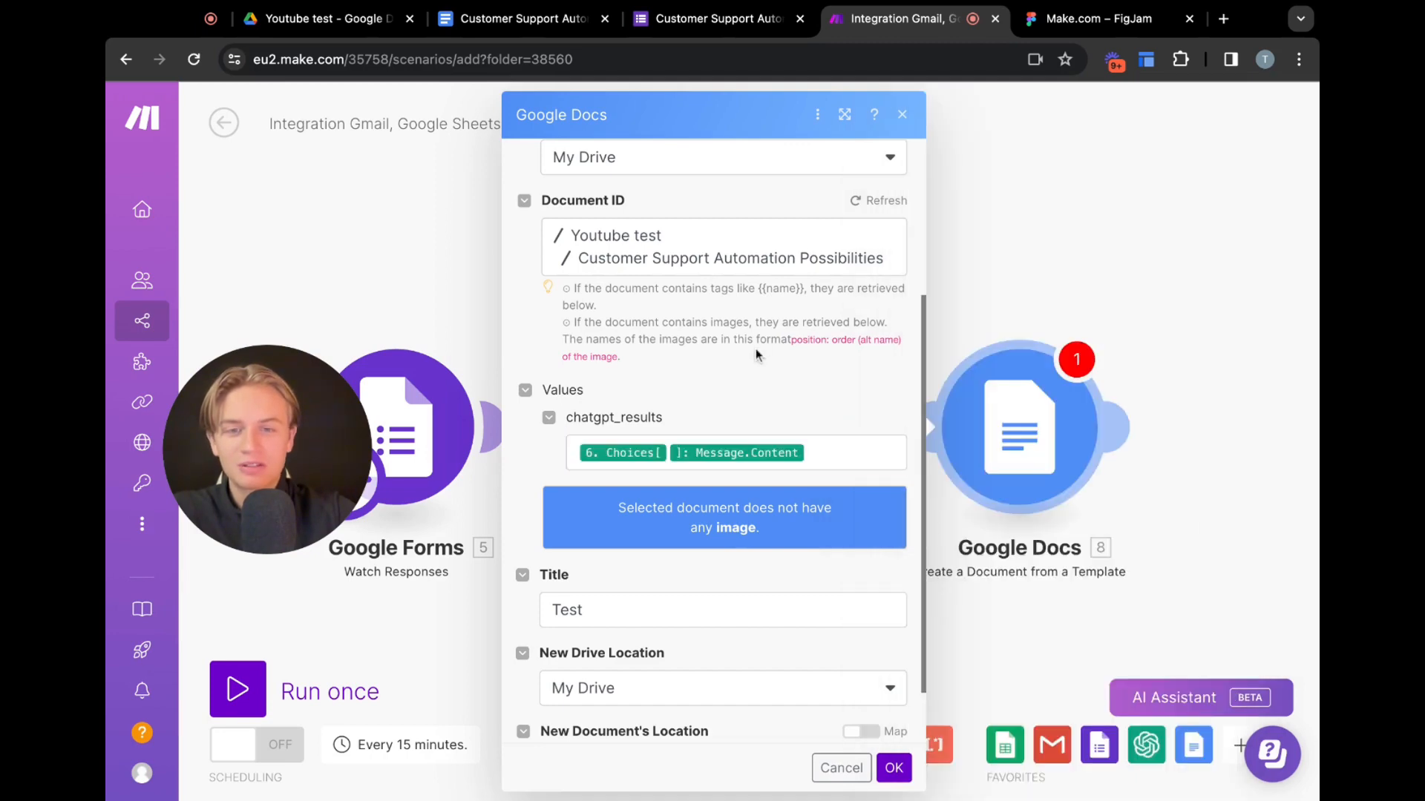
scroll(760, 364, "down", 1)
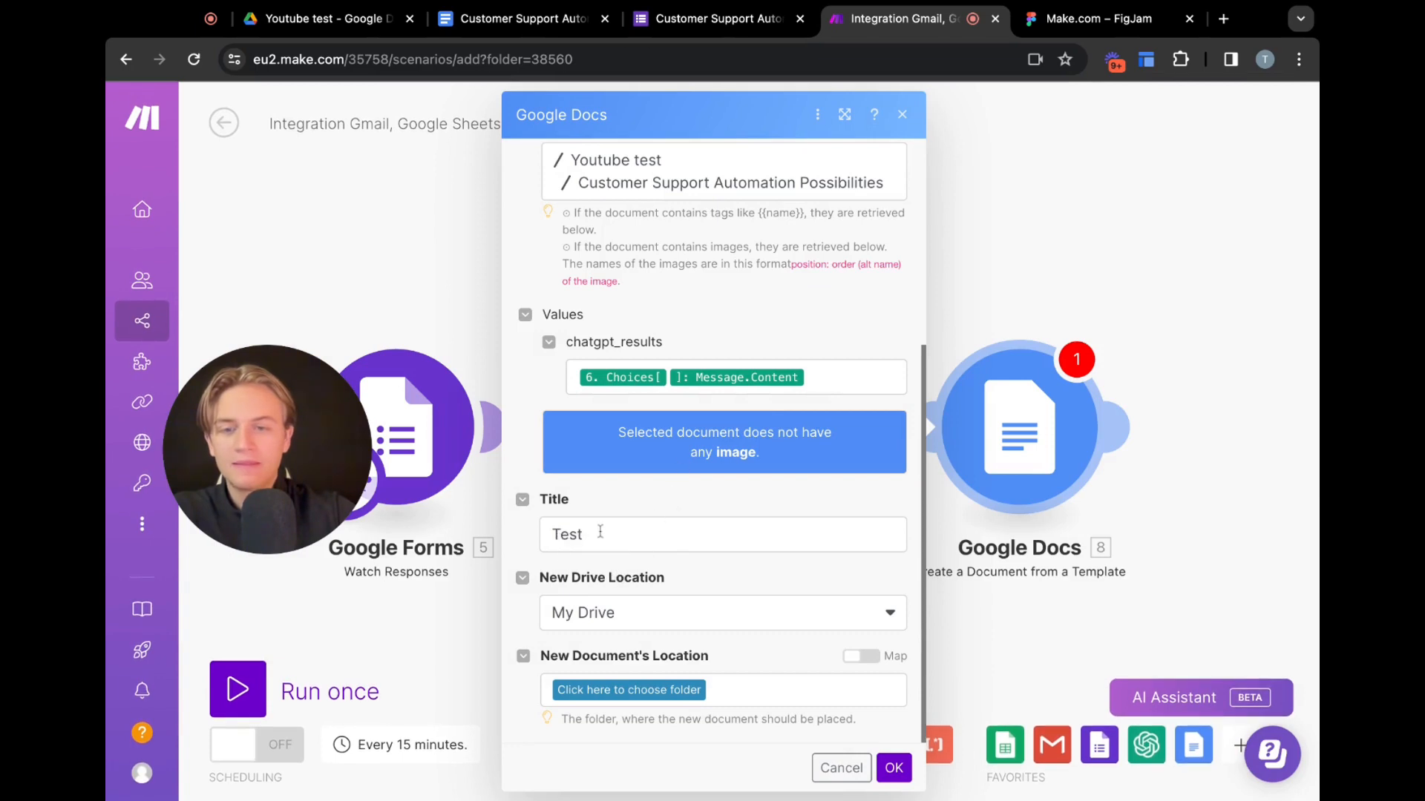
left_click(642, 619)
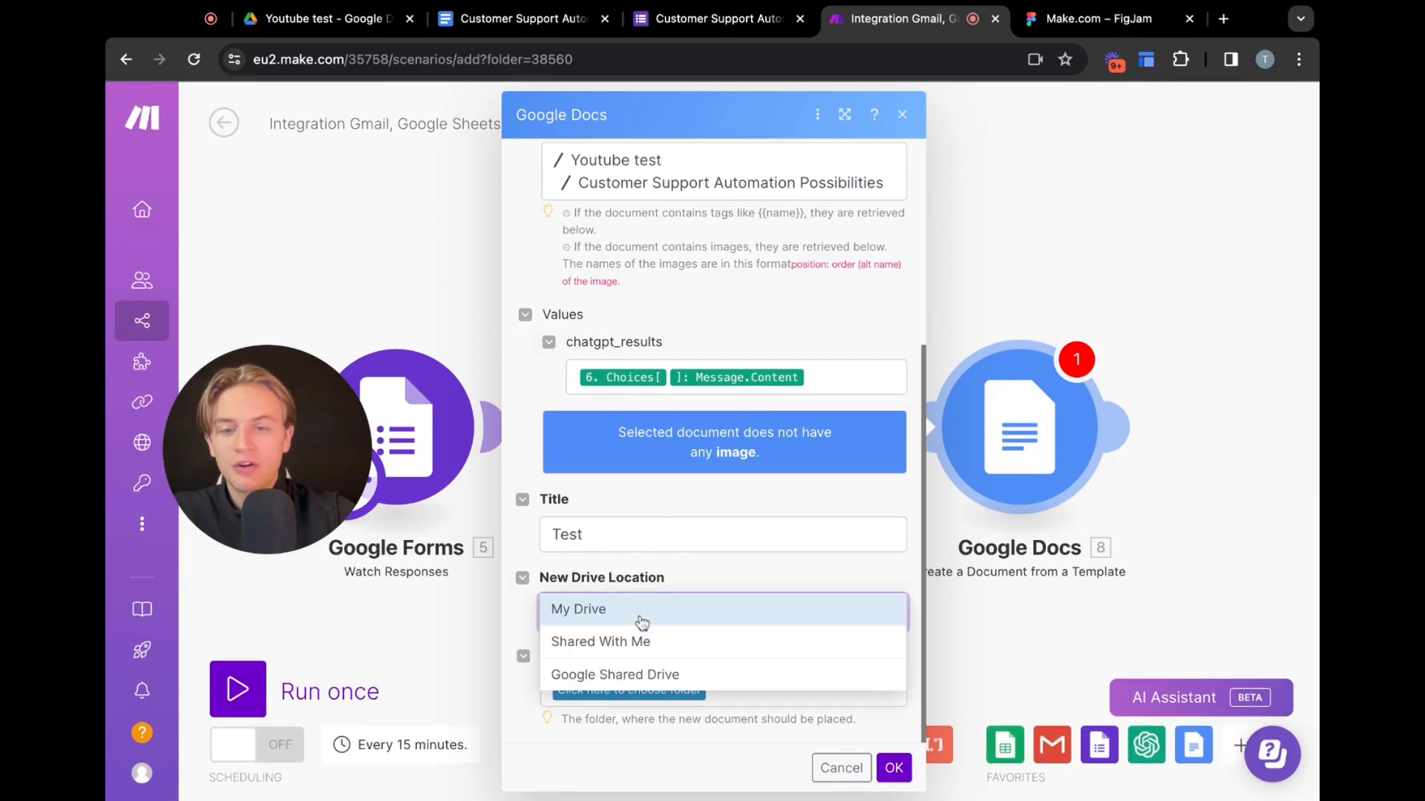
left_click(691, 558)
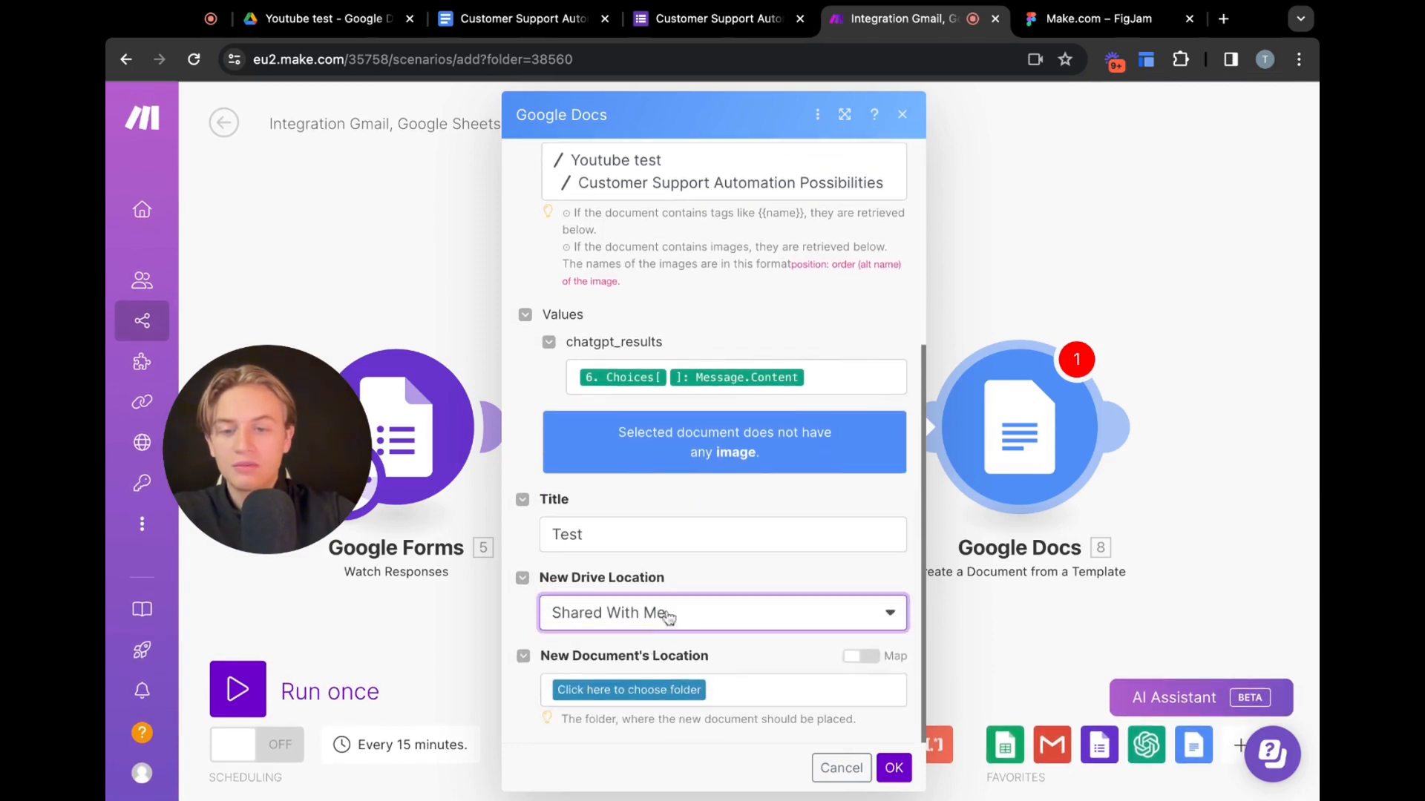
left_click(668, 617)
left_click(635, 607)
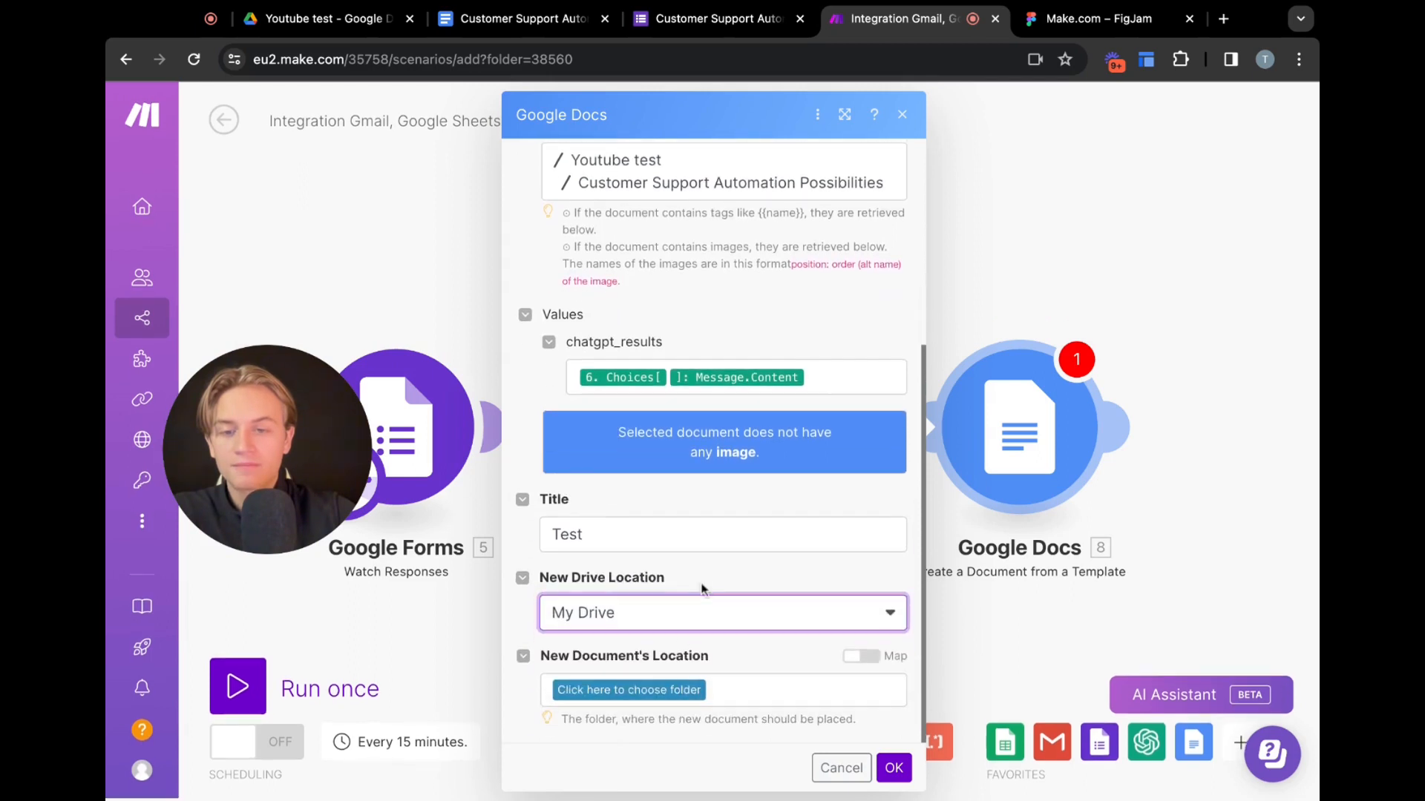
Set the new document's location to the Youtube test folder and save the Google Docs module
left_click(647, 689)
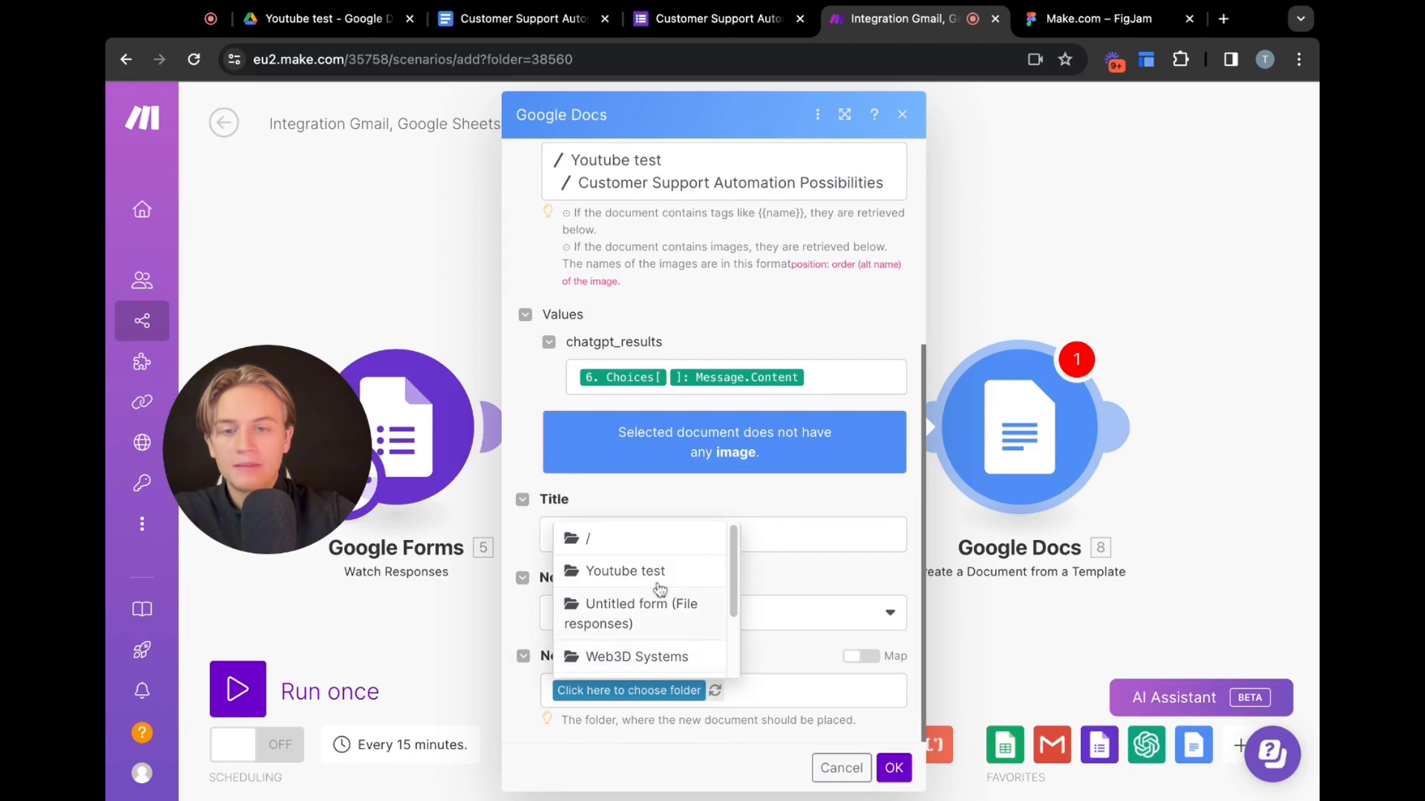
left_click(657, 573)
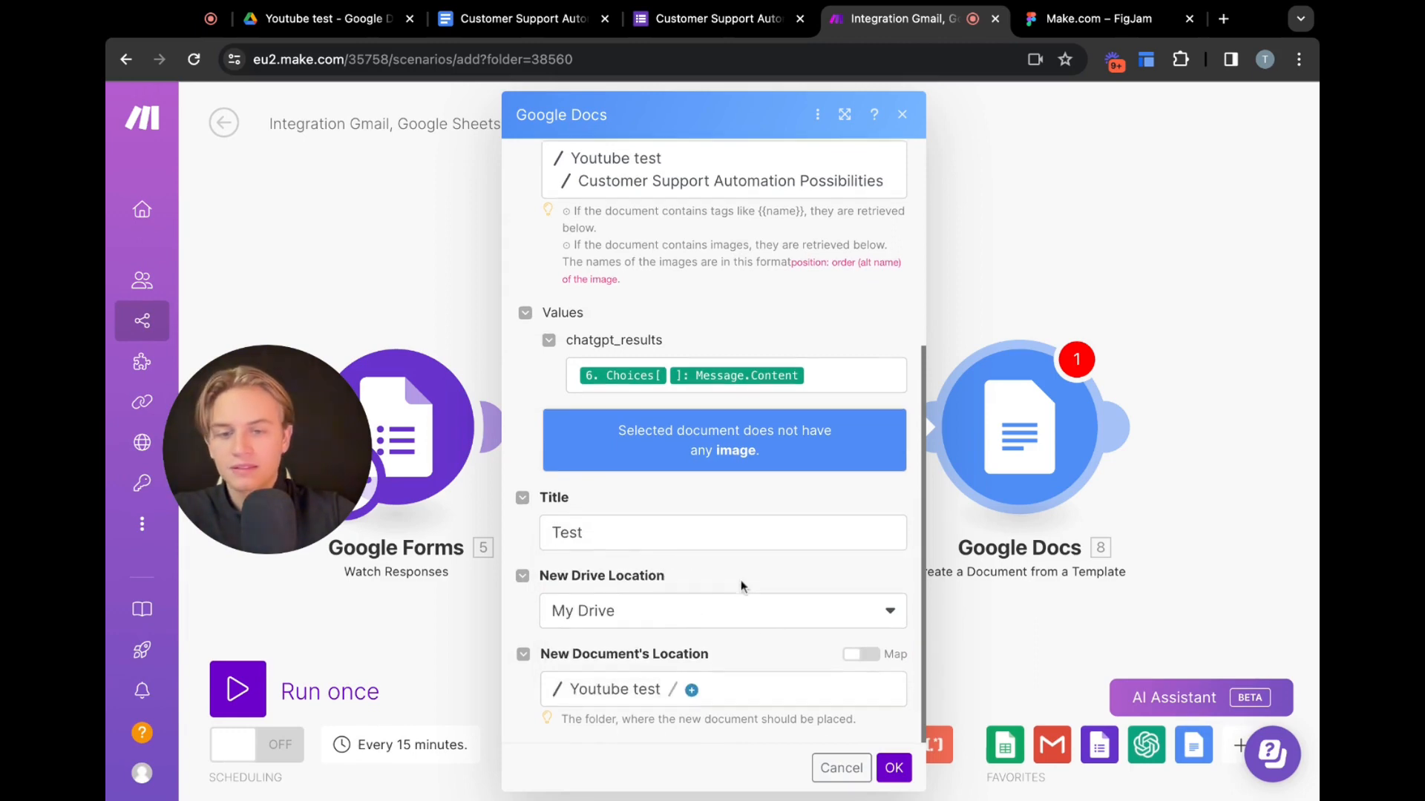
left_click(900, 767)
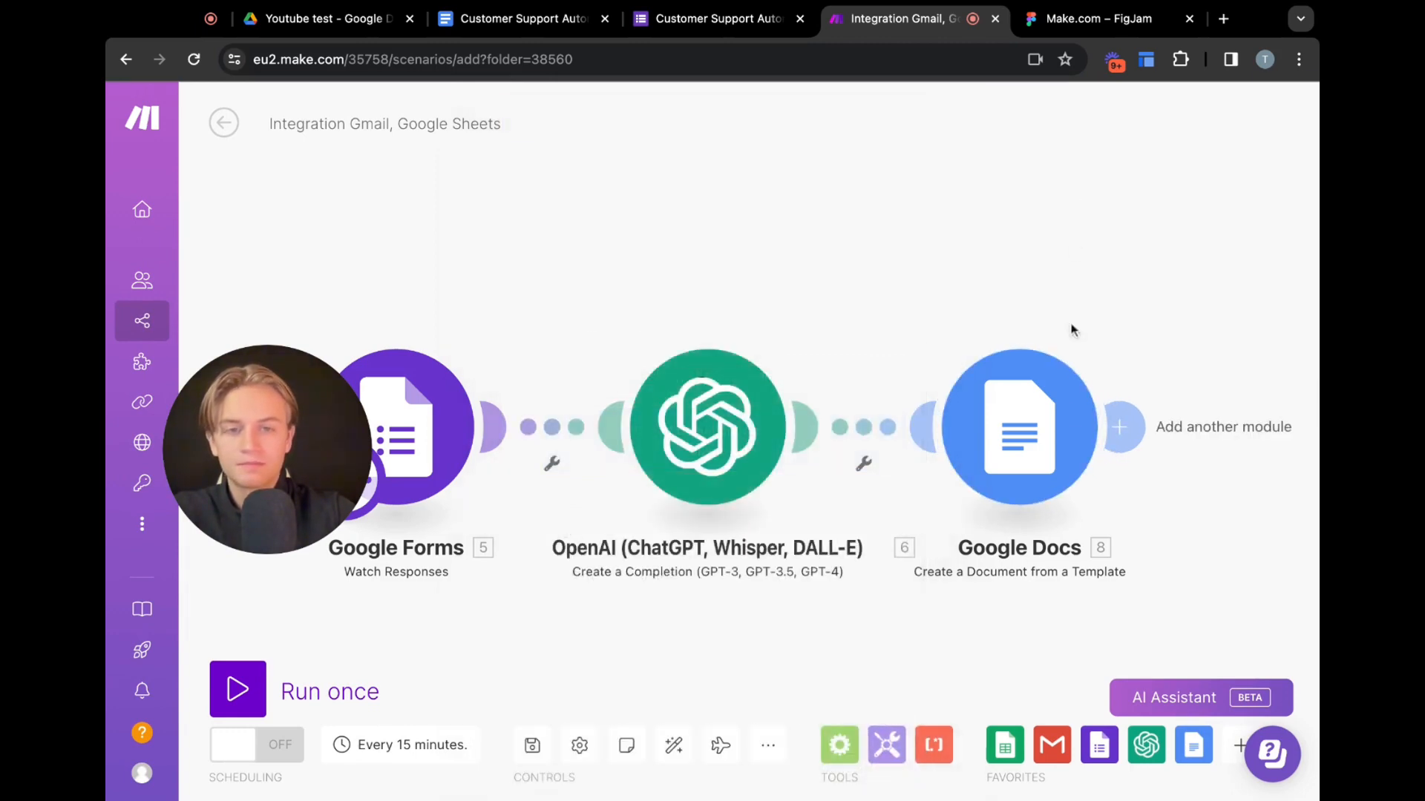
Switch to the Customer Support Automation Possibilities form in Google Forms
scroll(1072, 414, "down", 2)
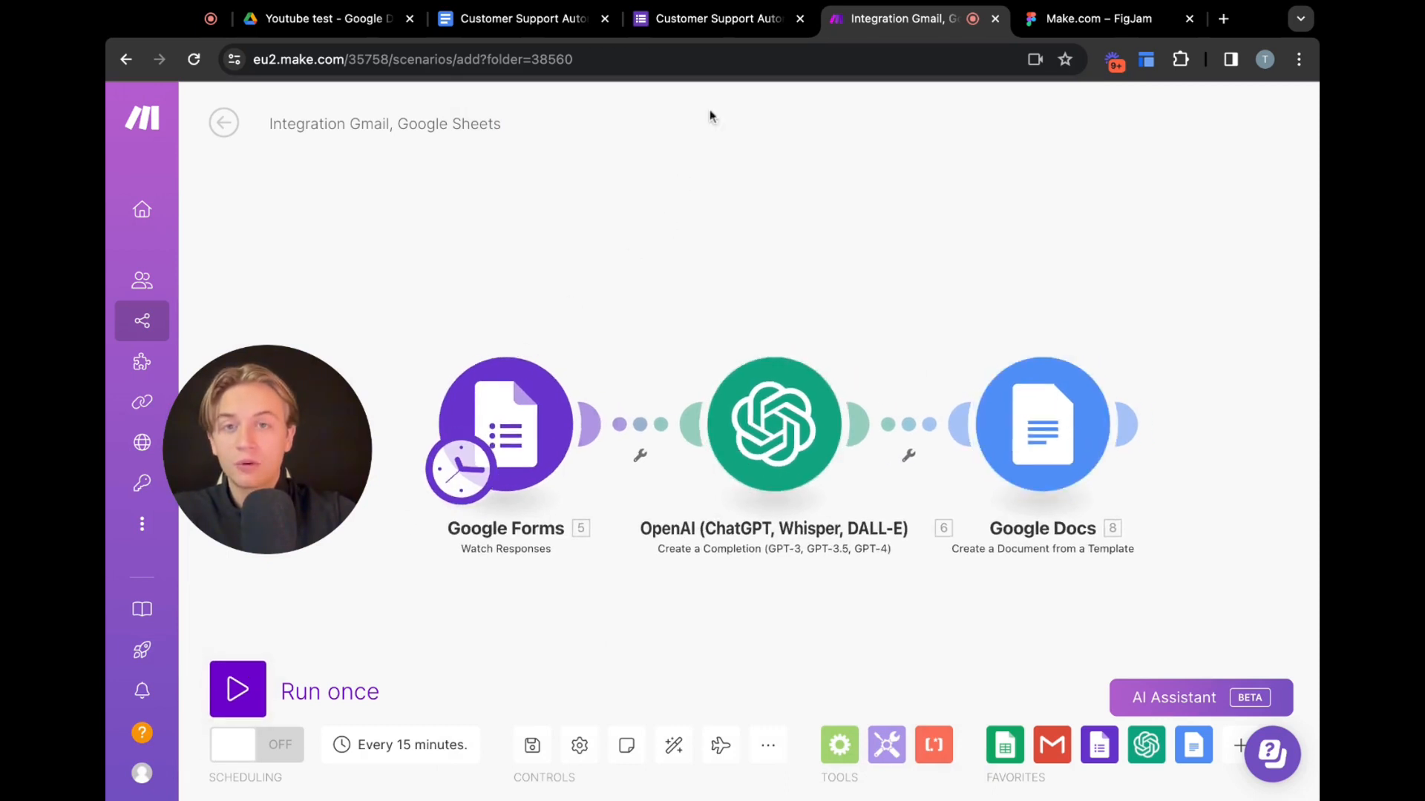
left_click(686, 21)
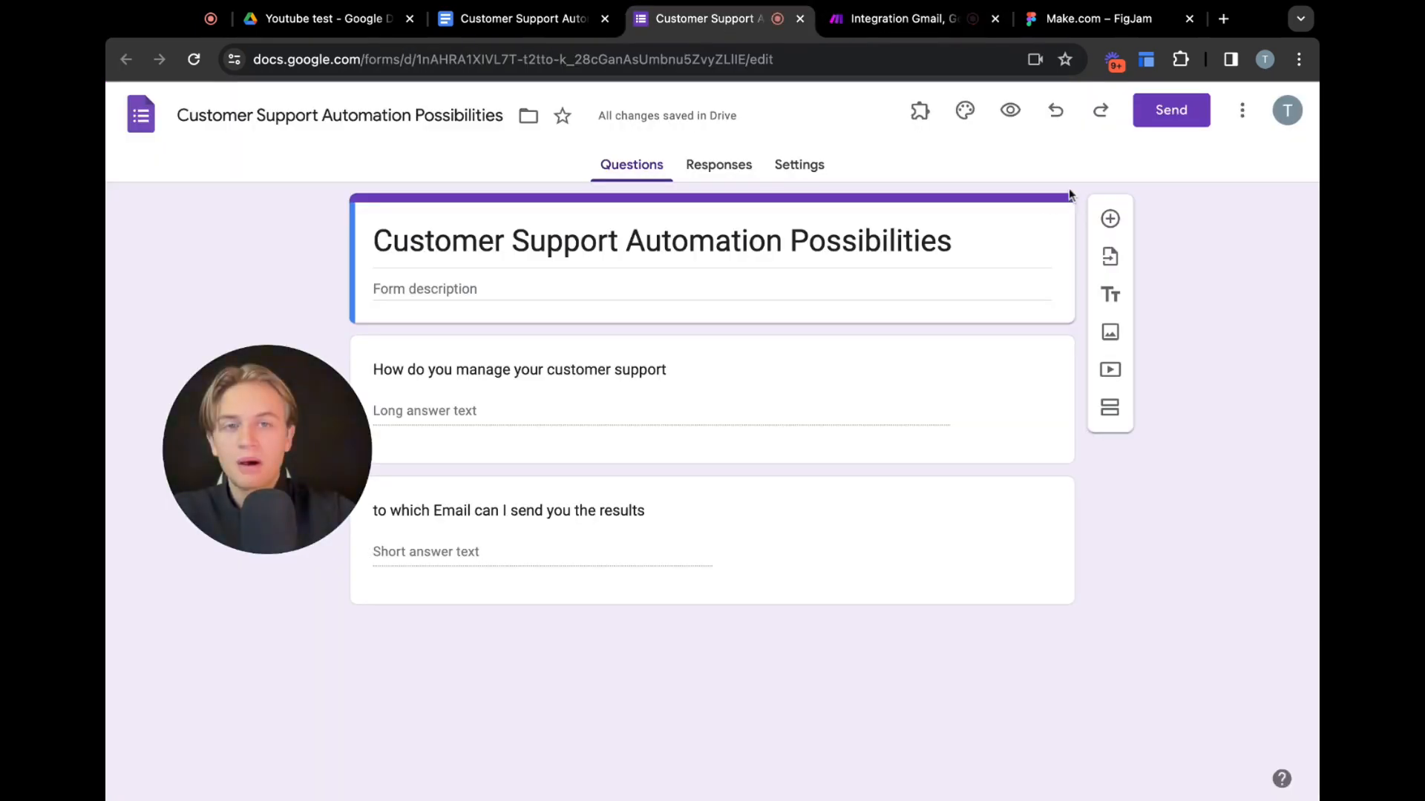
Preview the form and answer the support question with "We manage it manually. We have an Support Agent who manages all requests via SMS"
left_click(1016, 119)
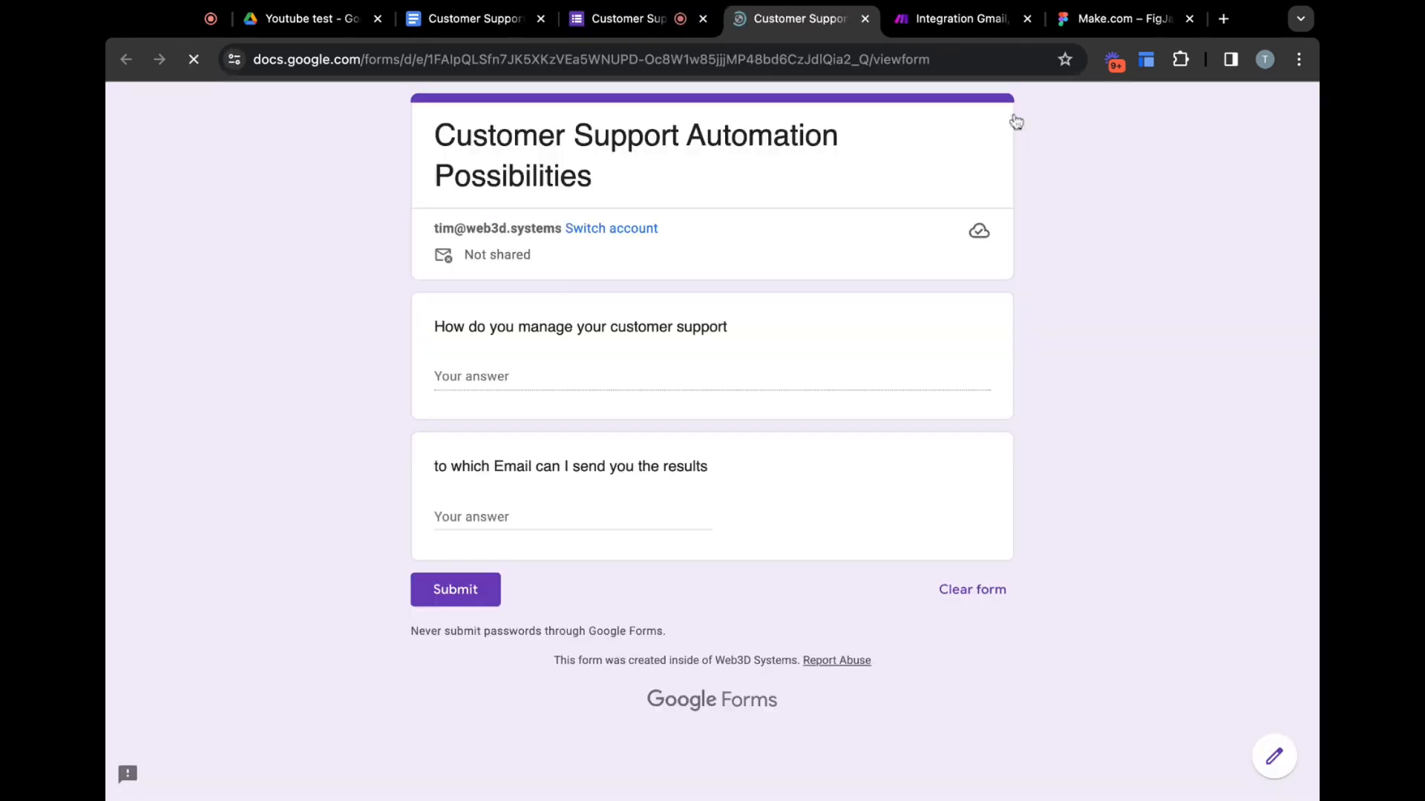
left_click(540, 371)
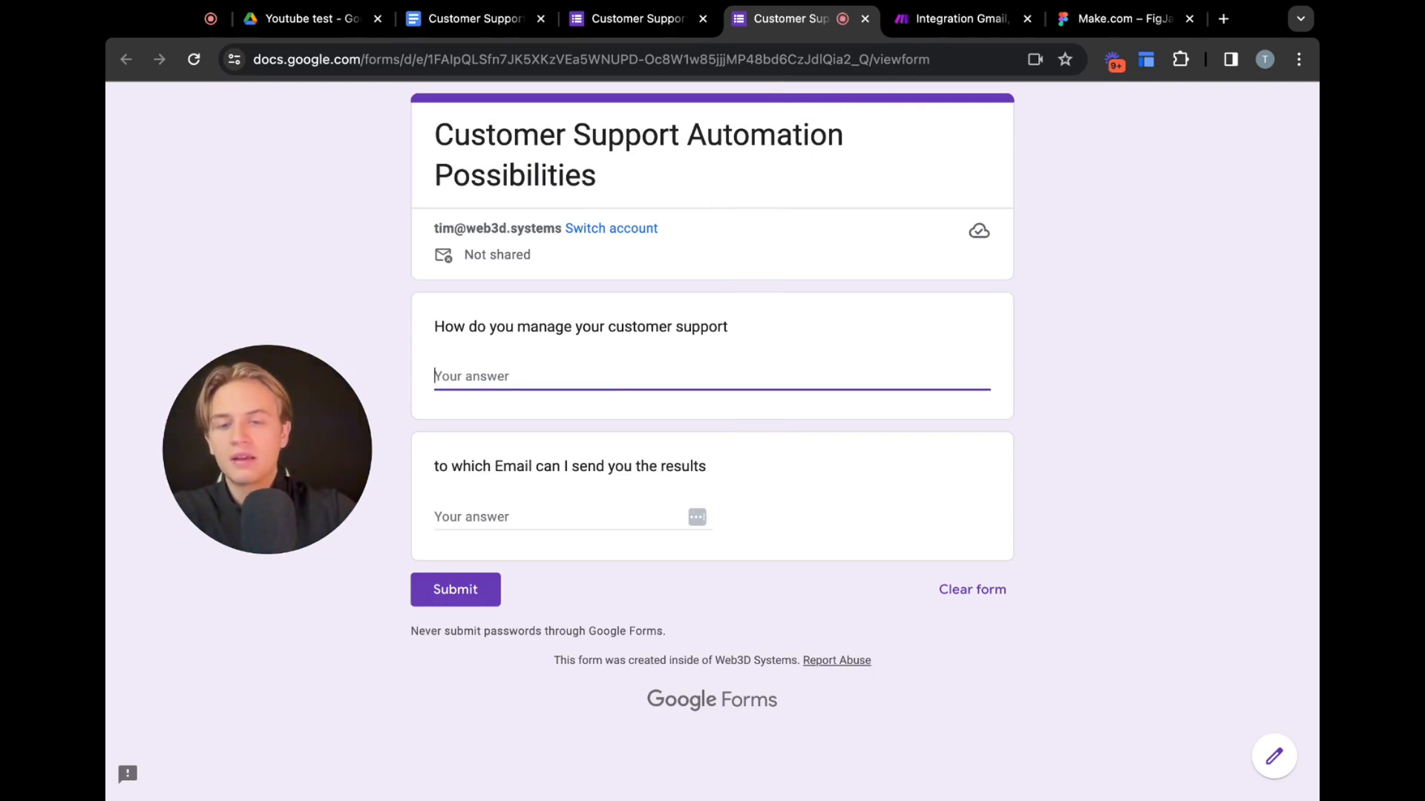
type("We manage it manually. We have an Support")
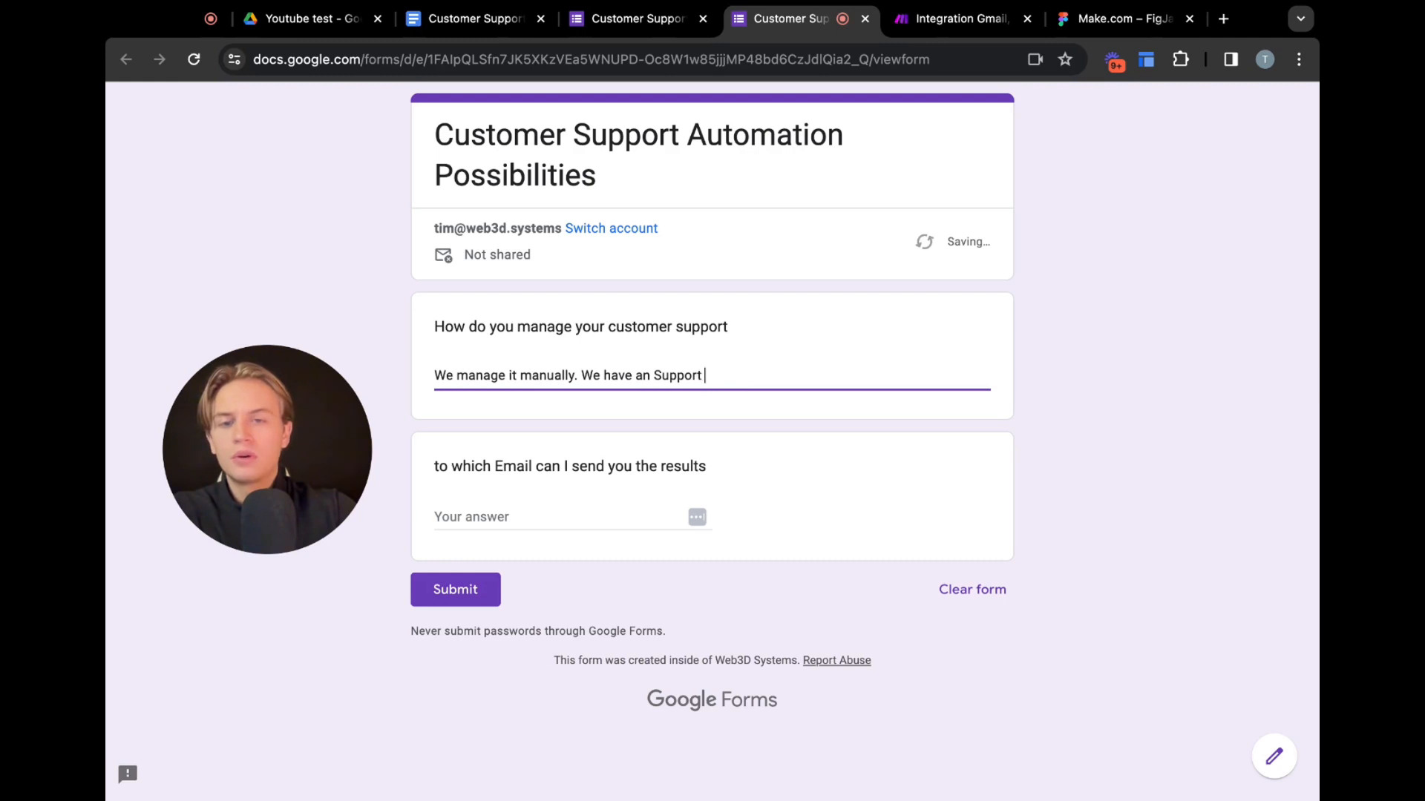
type("Agent who ")
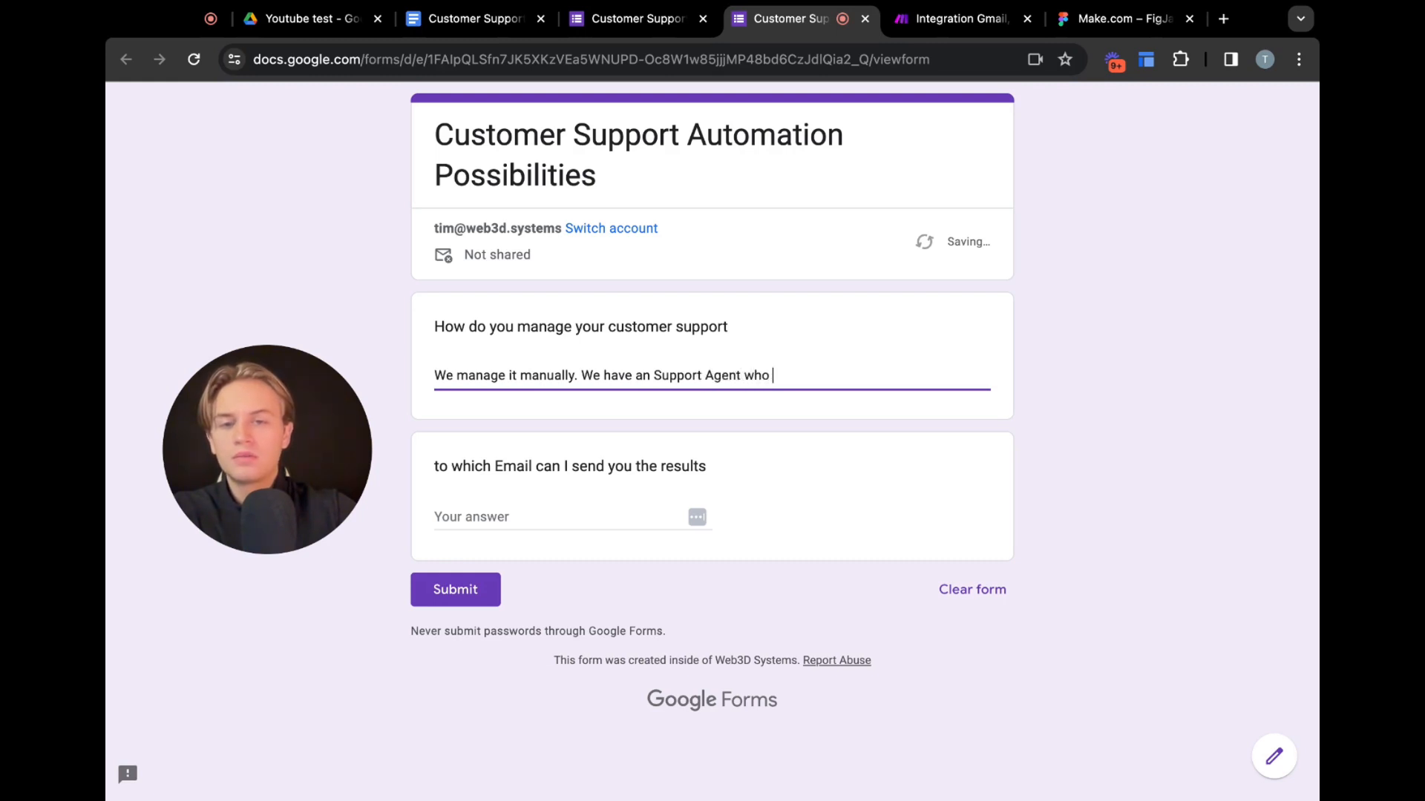
type("manages all r")
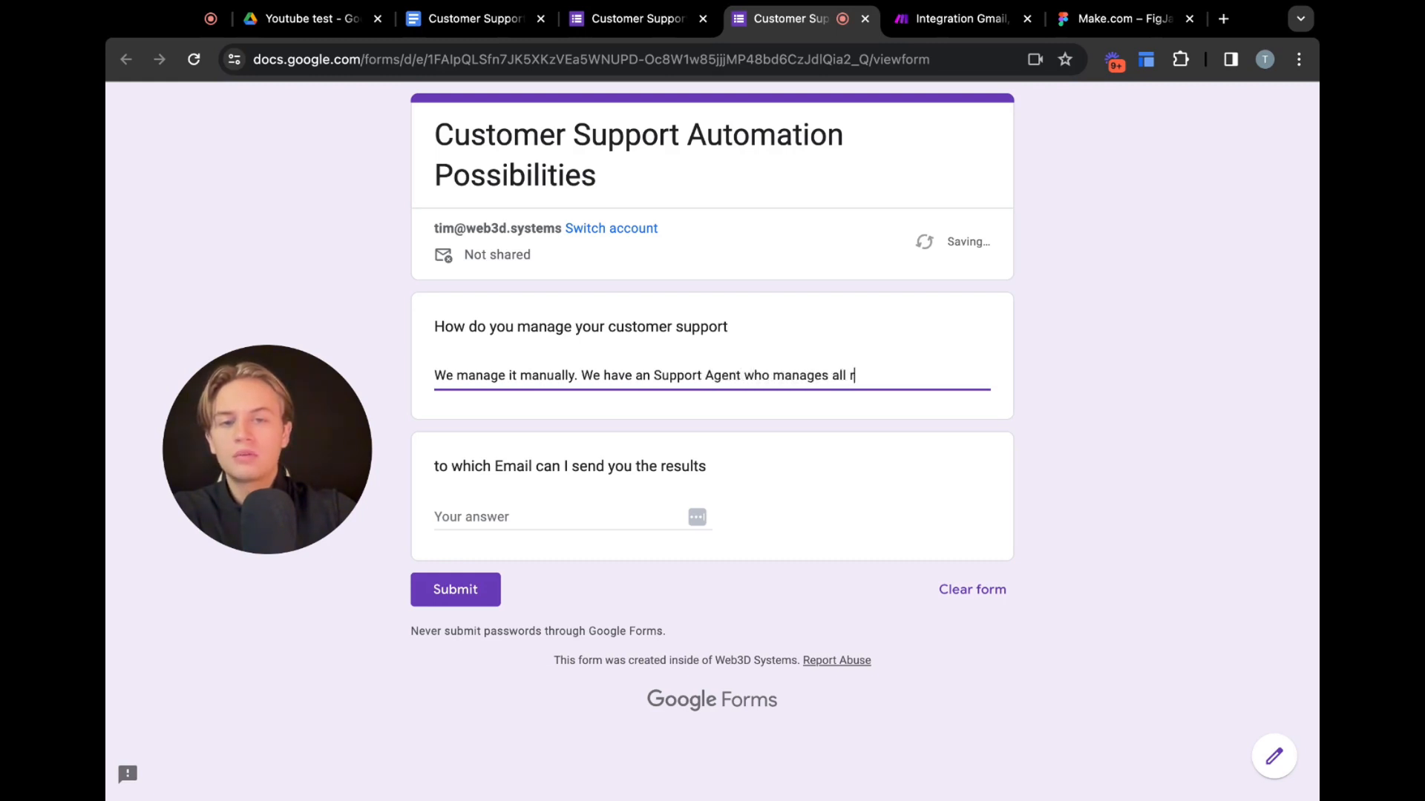
type("equ")
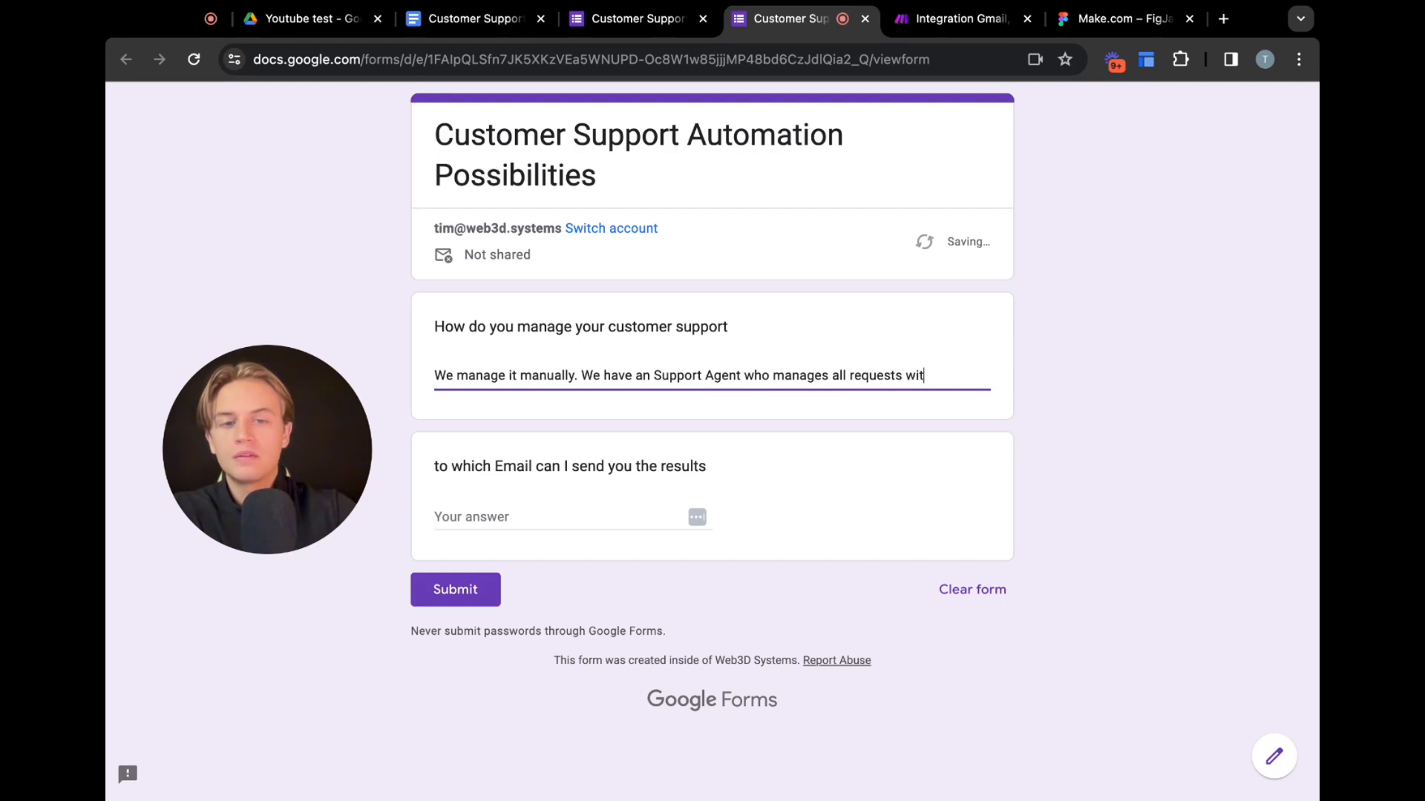
type("ests via SMS")
Fill in the contact e-mail address for the results question and submit the form response
left_click(510, 525)
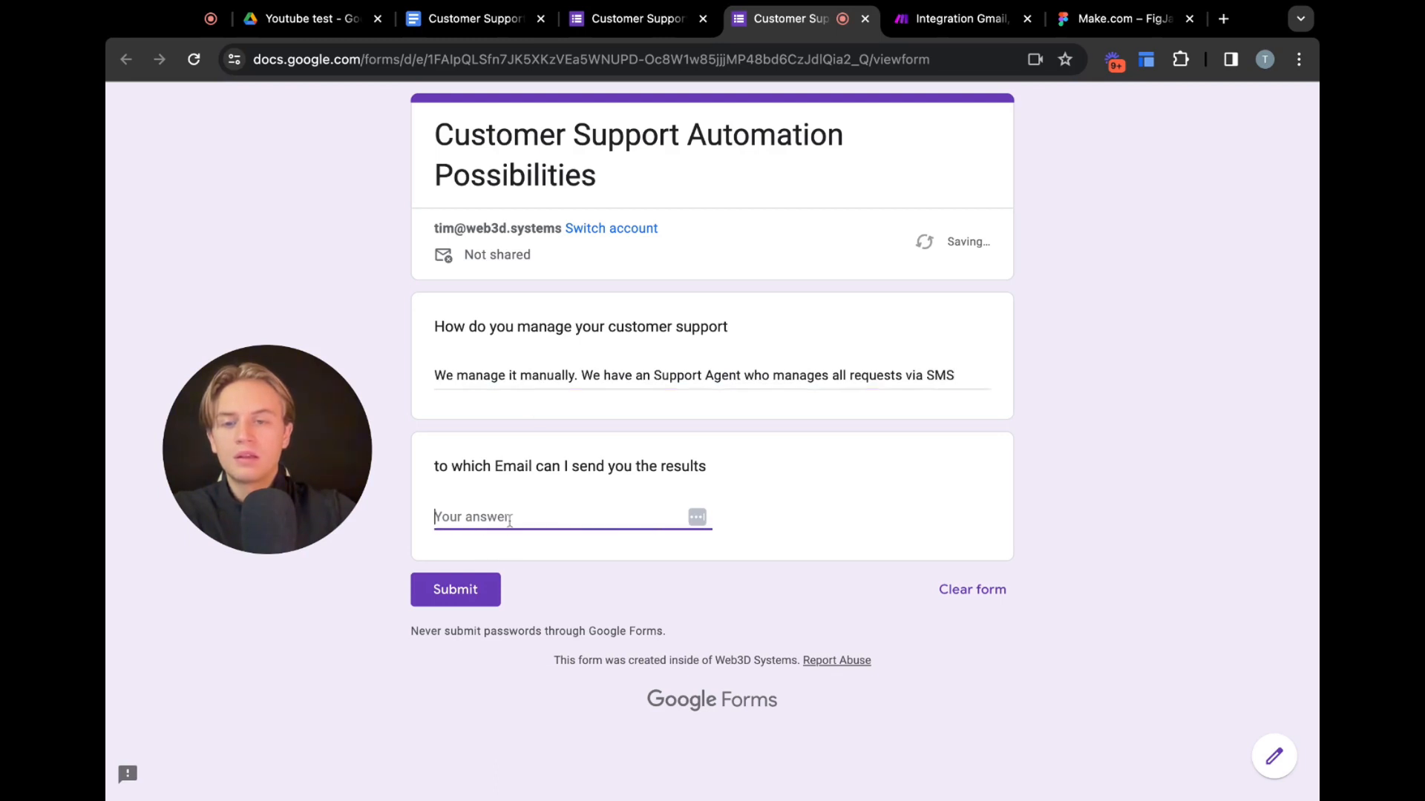
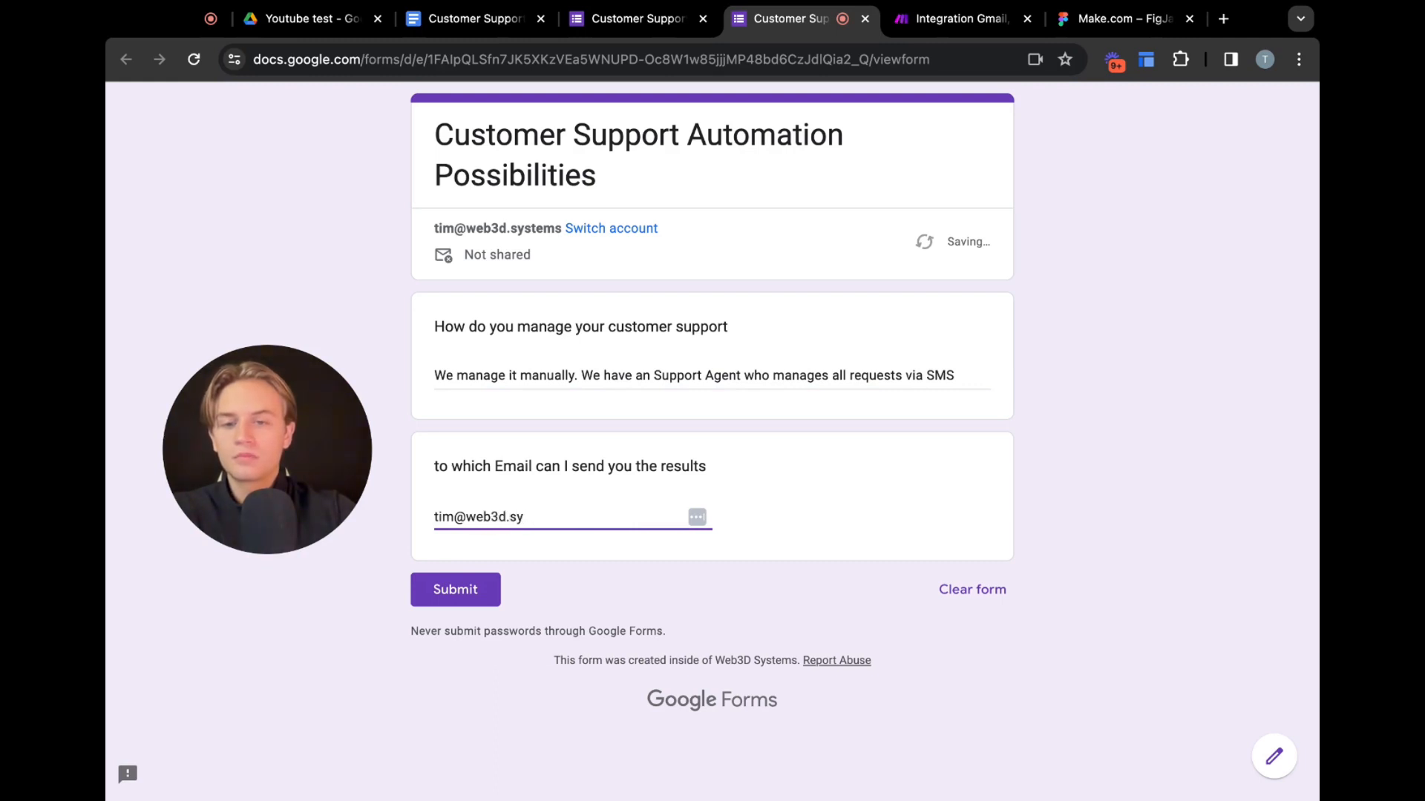
left_click(475, 590)
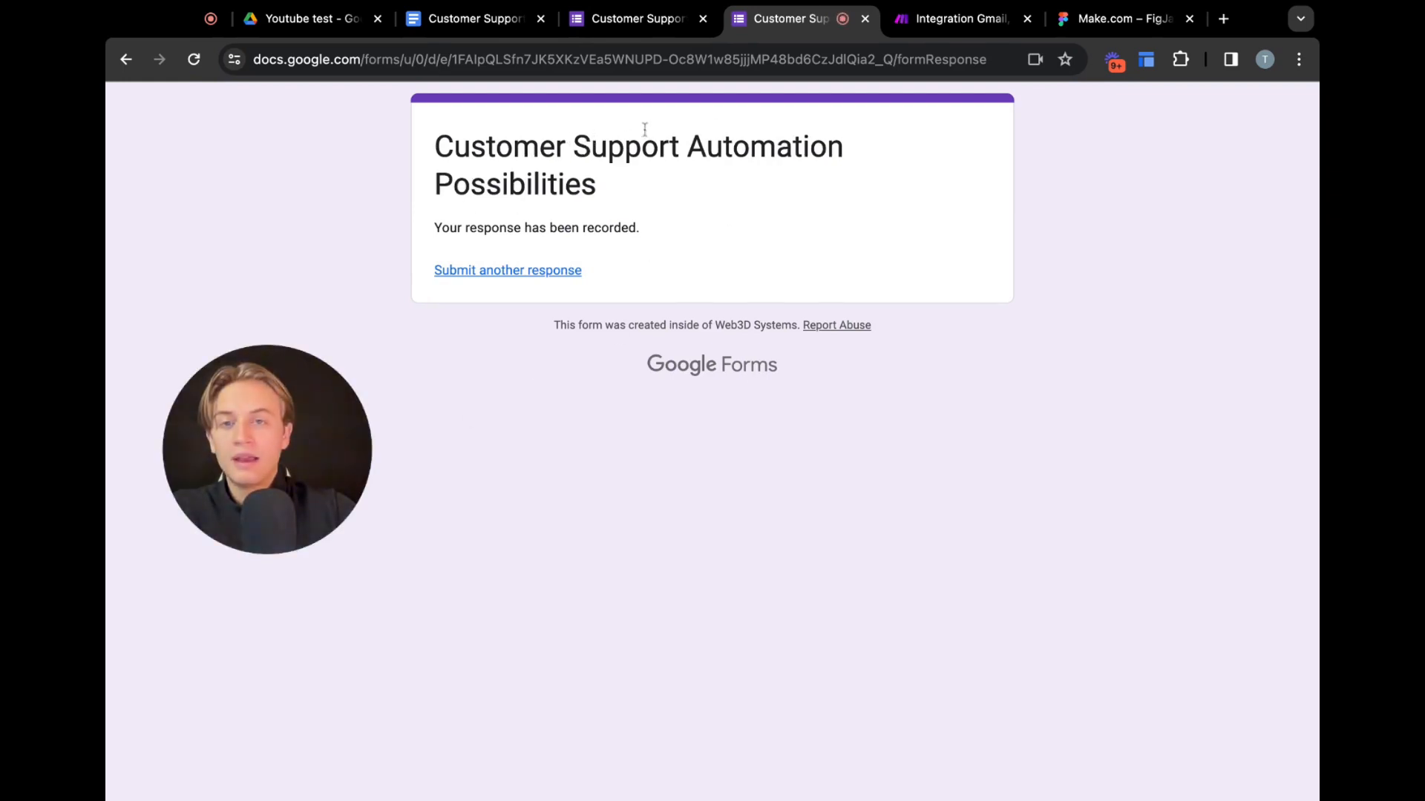
Return to the Make.com scenario and run it once
left_click(616, 18)
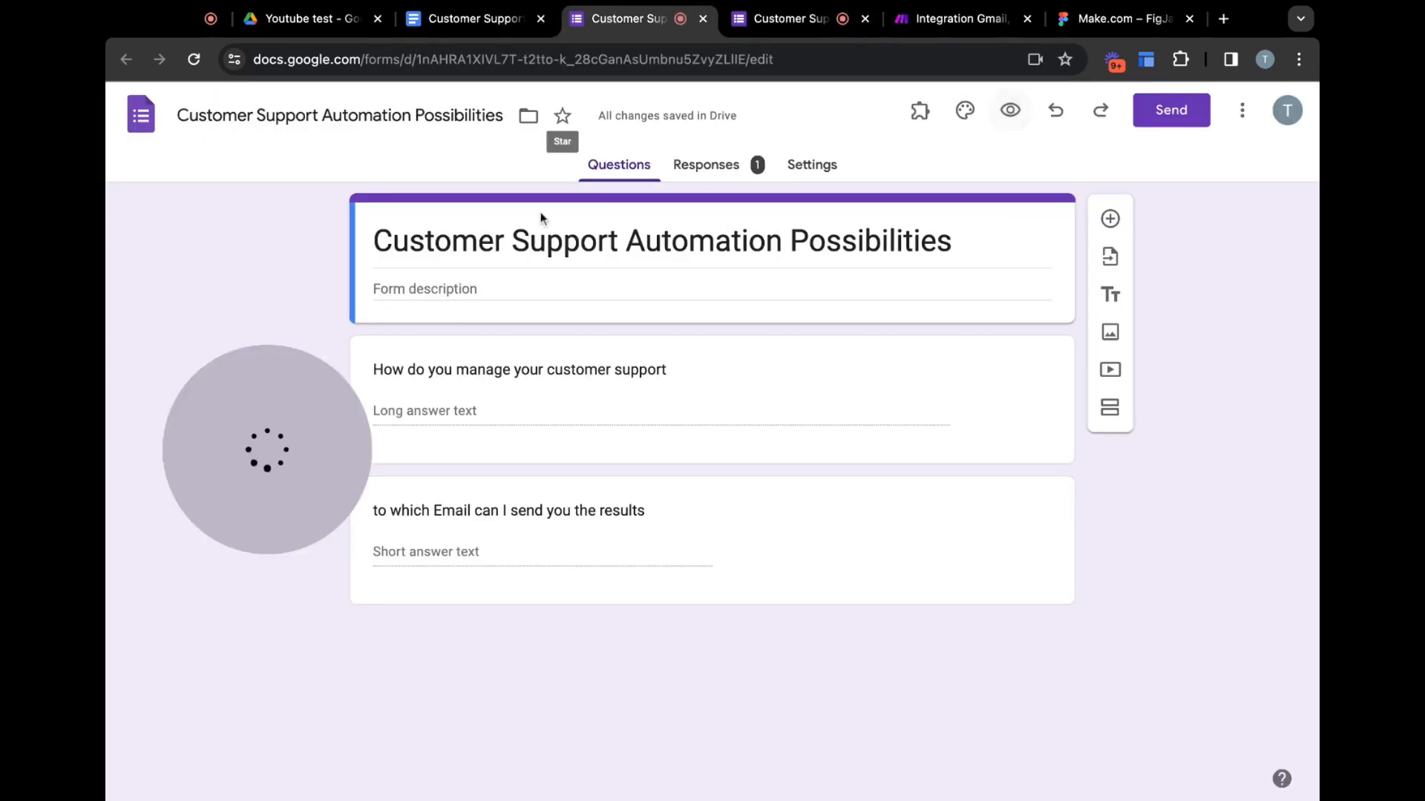
left_click(941, 18)
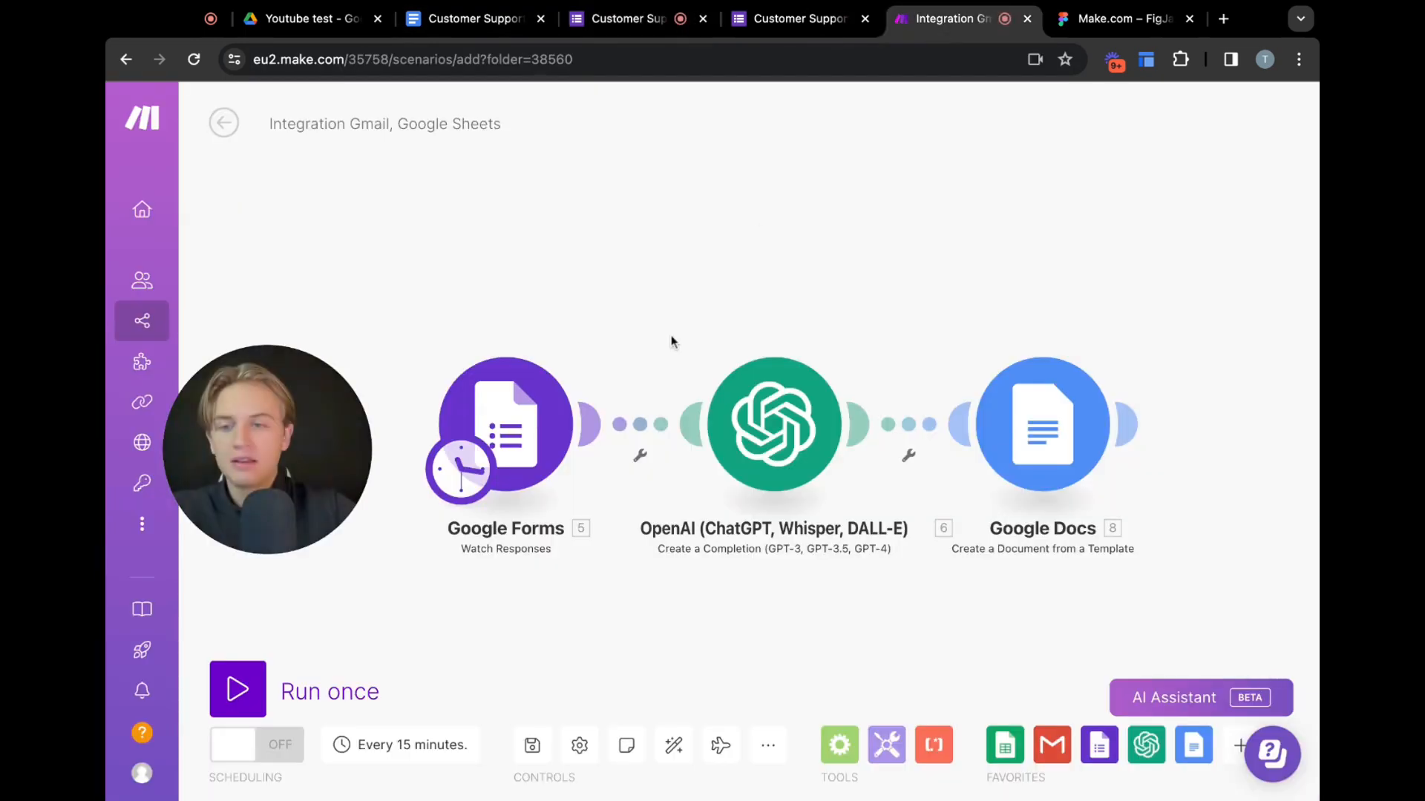
left_click(241, 696)
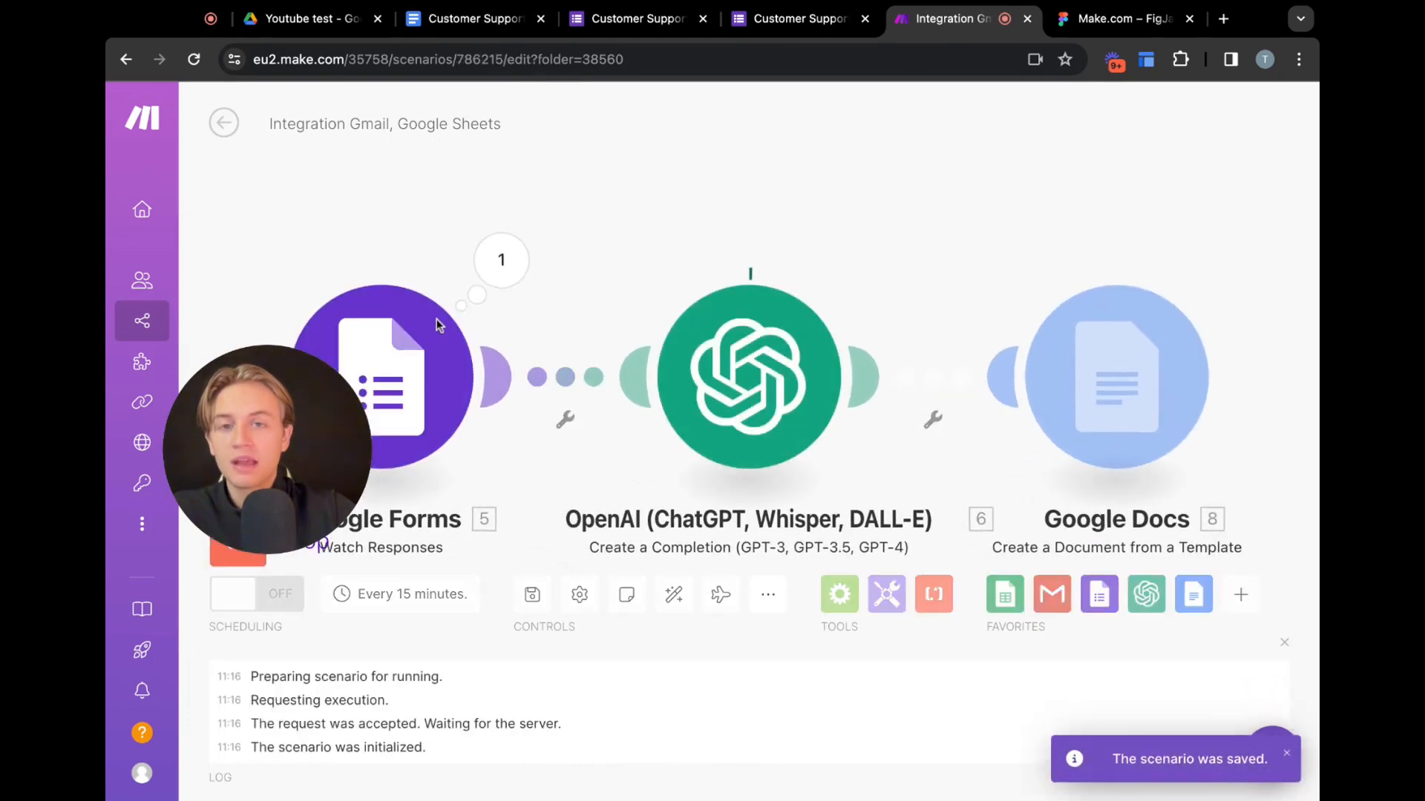
Inspect the Google Forms module's output bundle, expanding the answers down to the submitted text value
left_click(496, 279)
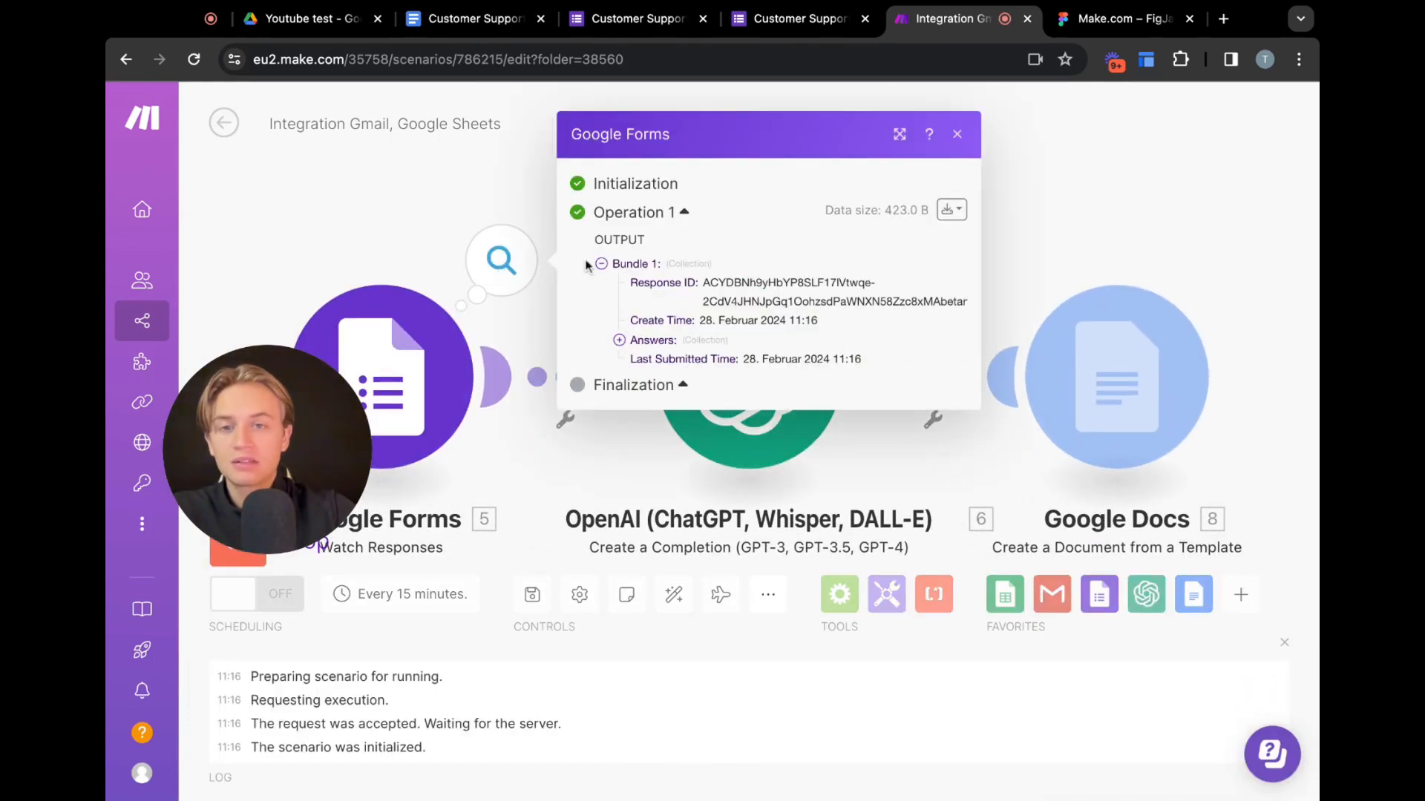
left_click(466, 239)
left_click(501, 259)
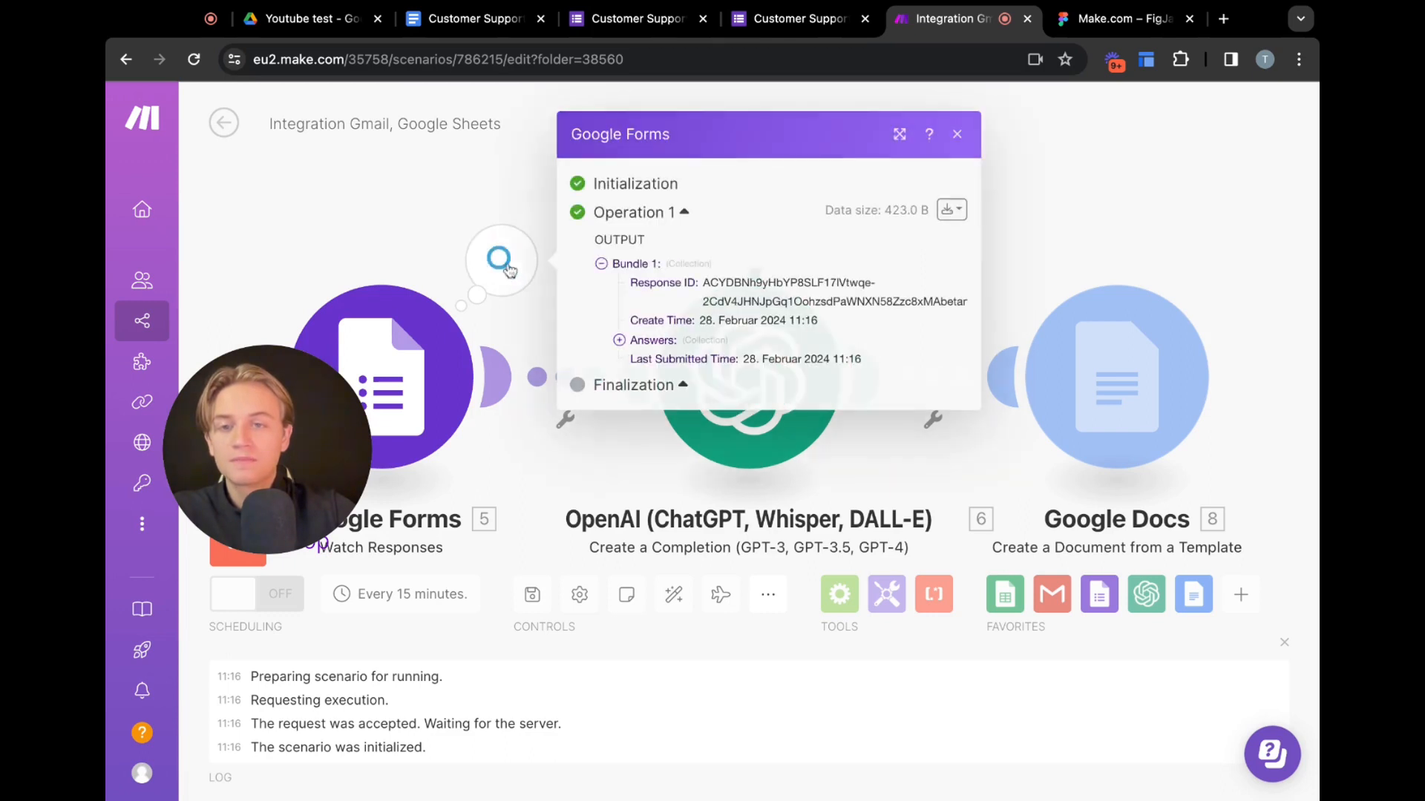
left_click(619, 341)
left_click(638, 340)
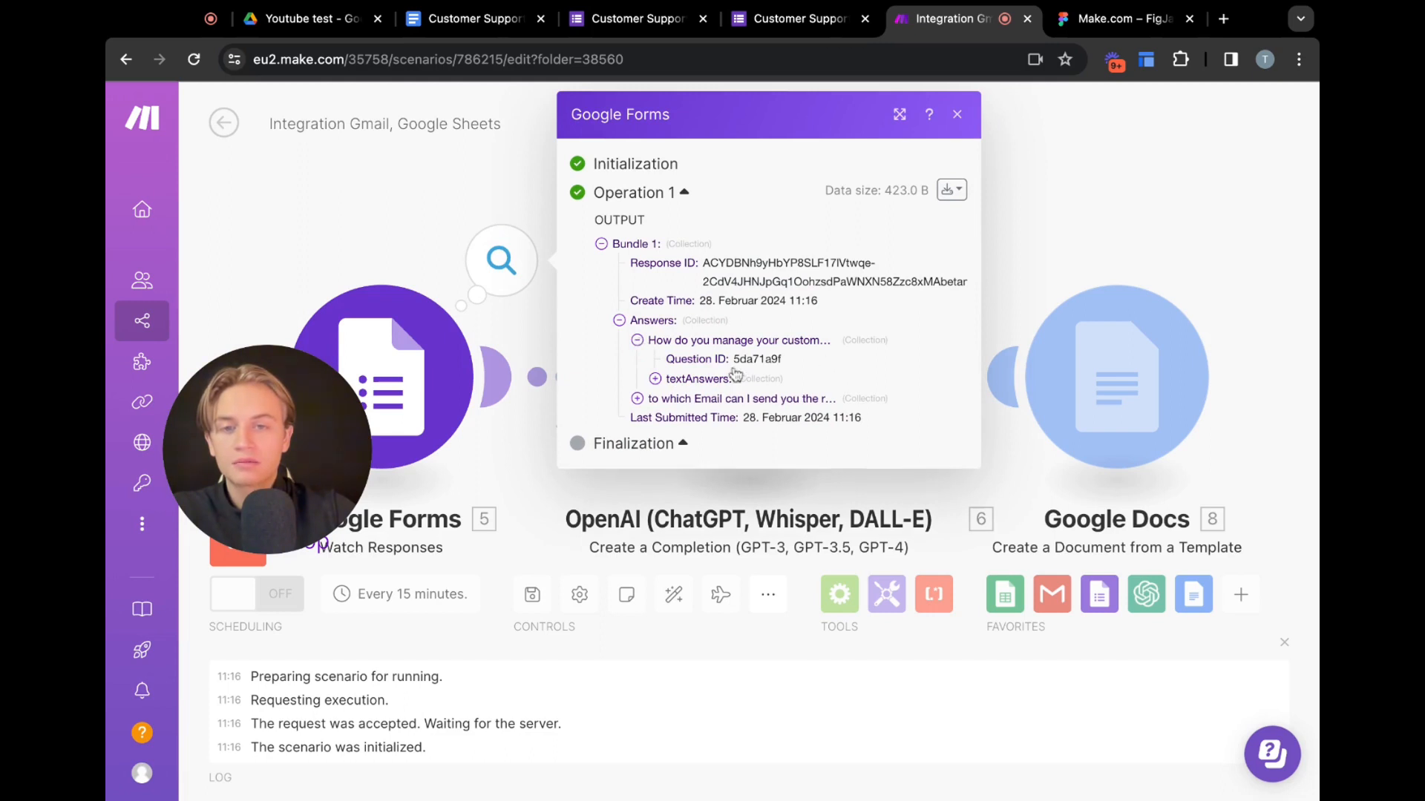
left_click(656, 379)
left_click(674, 398)
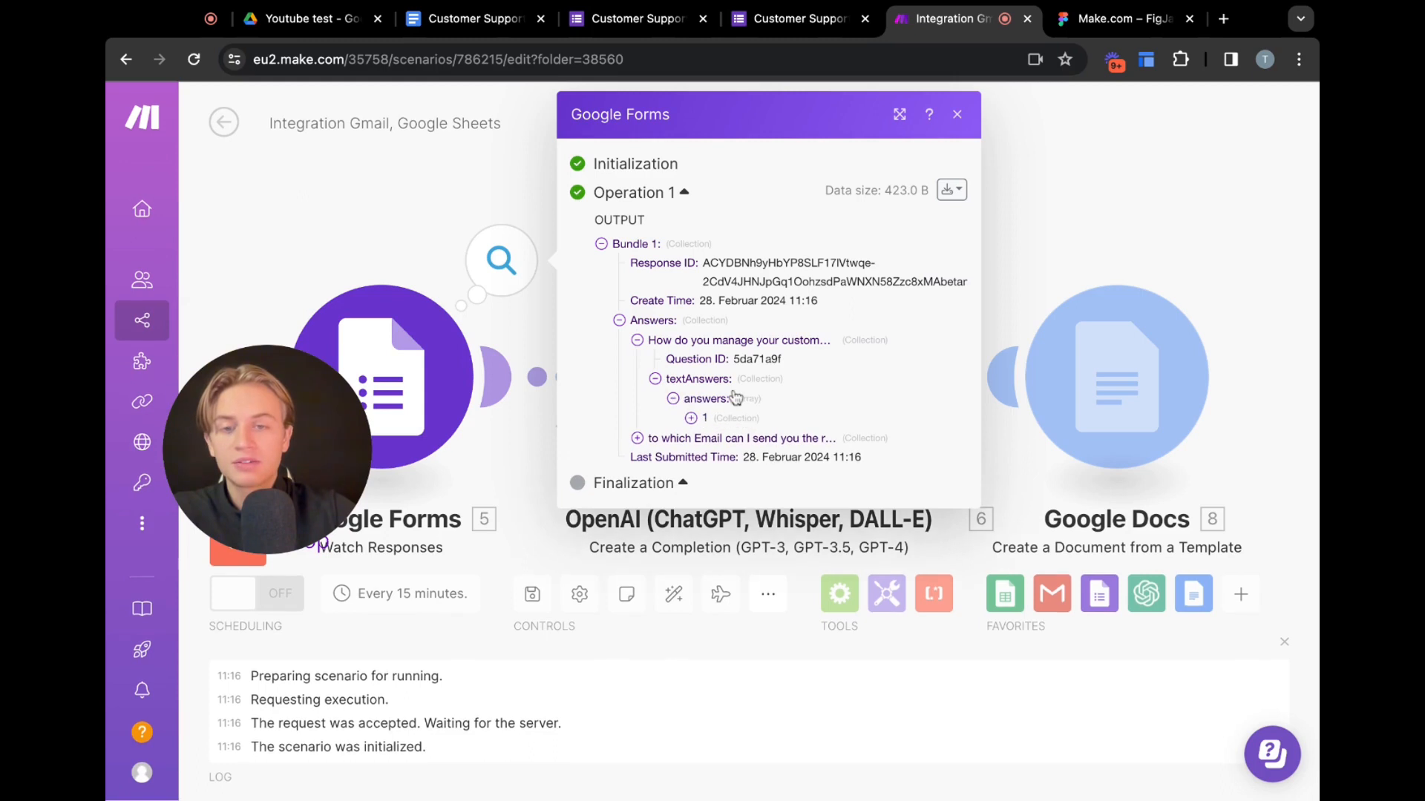
left_click(691, 418)
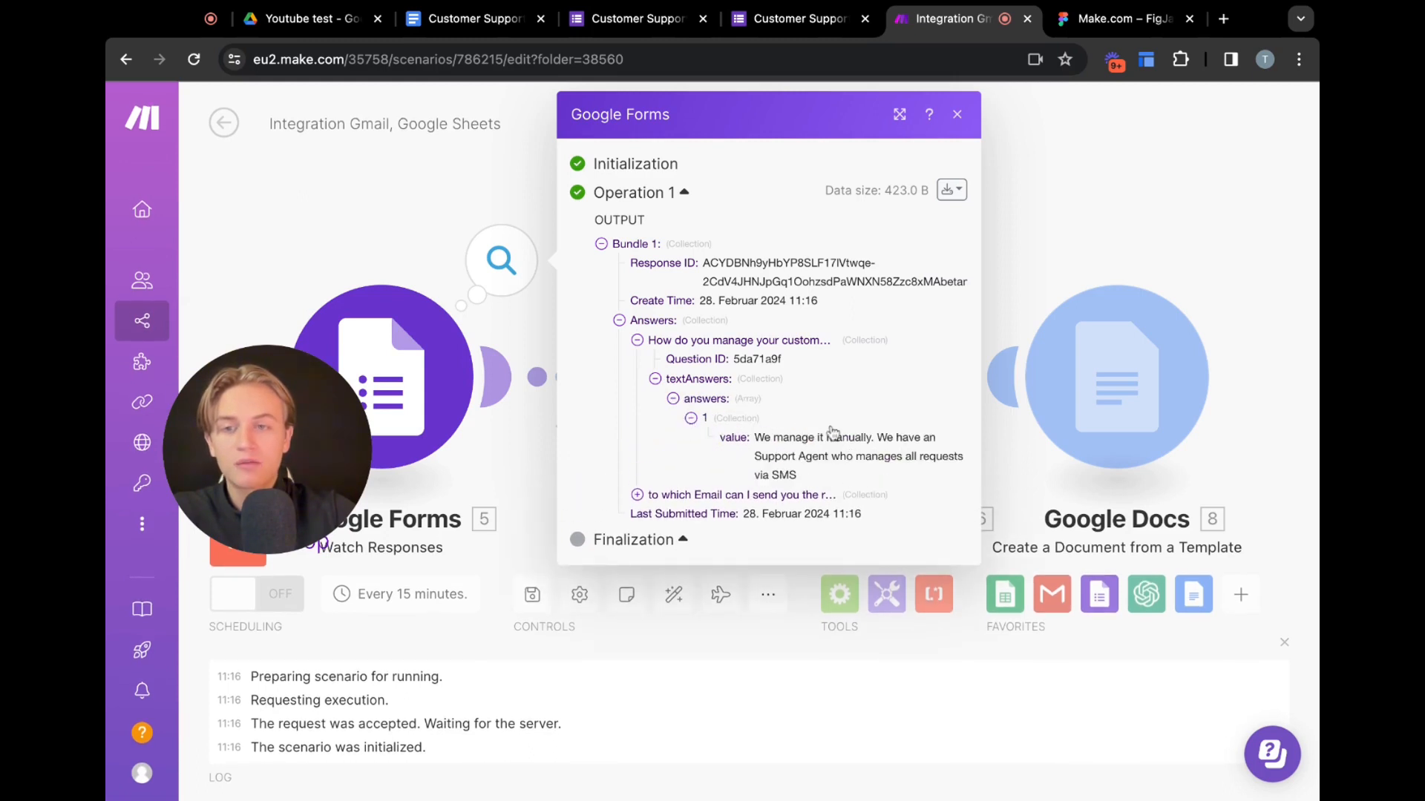
left_click(958, 115)
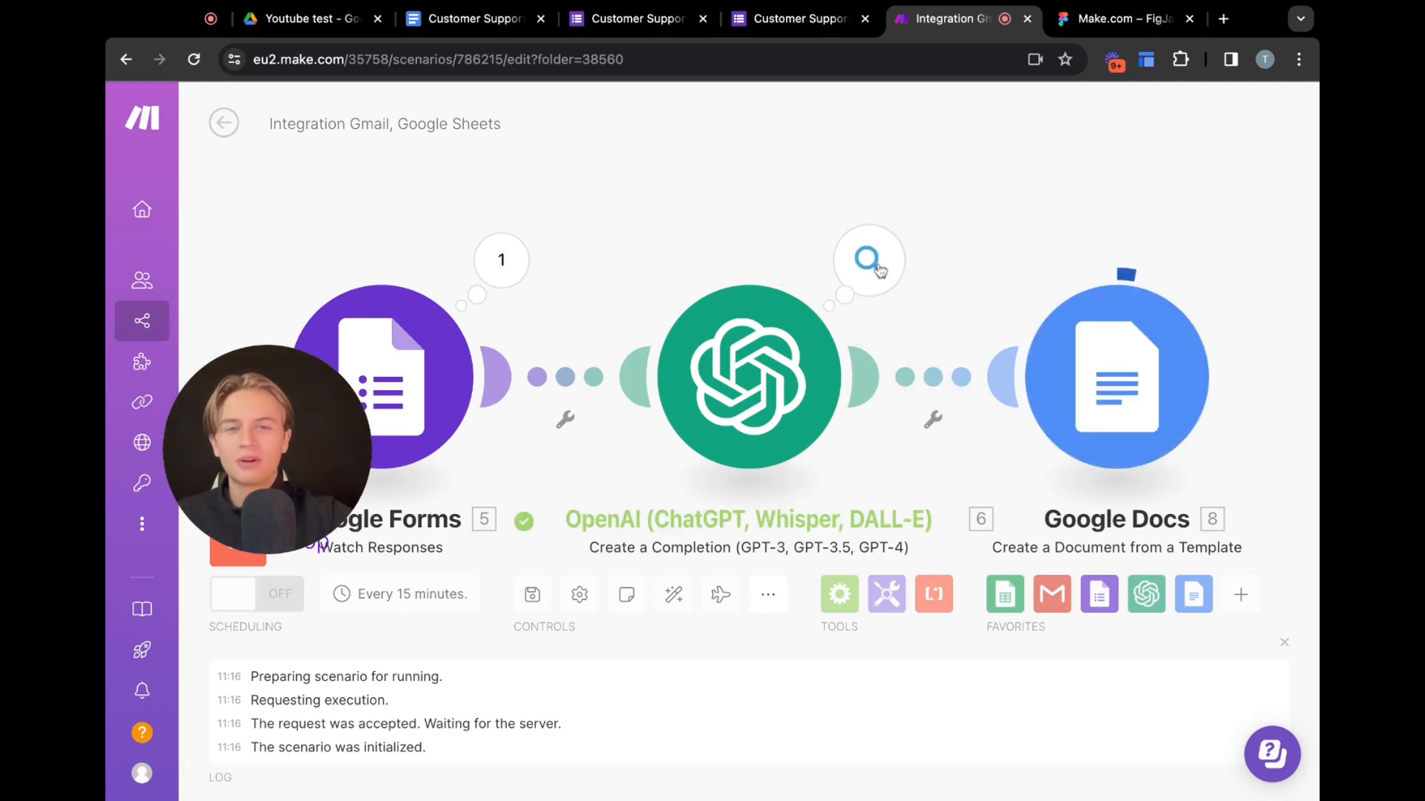
Inspect the OpenAI module's input prompt and the generated Choices message content in its output
left_click(869, 260)
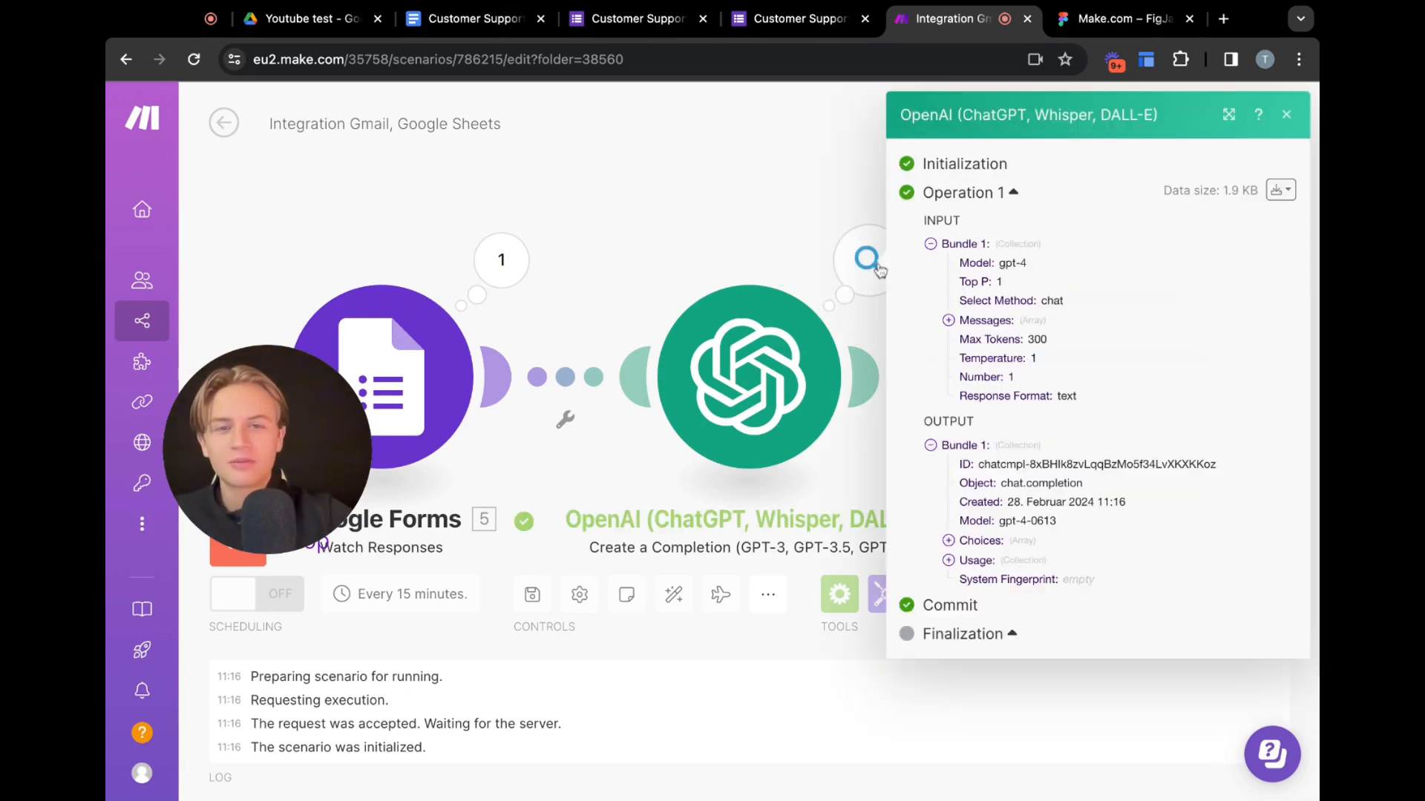
left_click(948, 320)
left_click(966, 339)
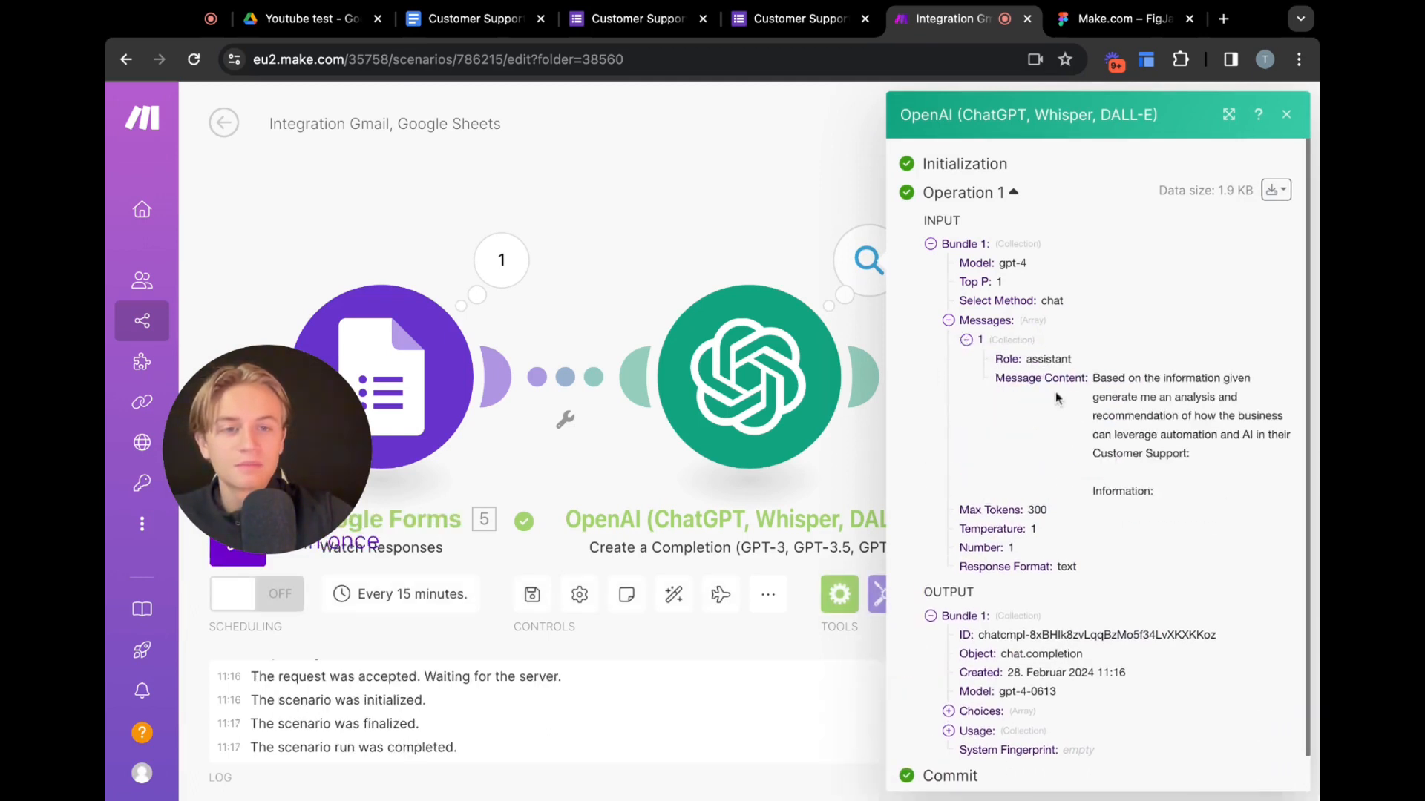
scroll(1150, 467, "down", 1)
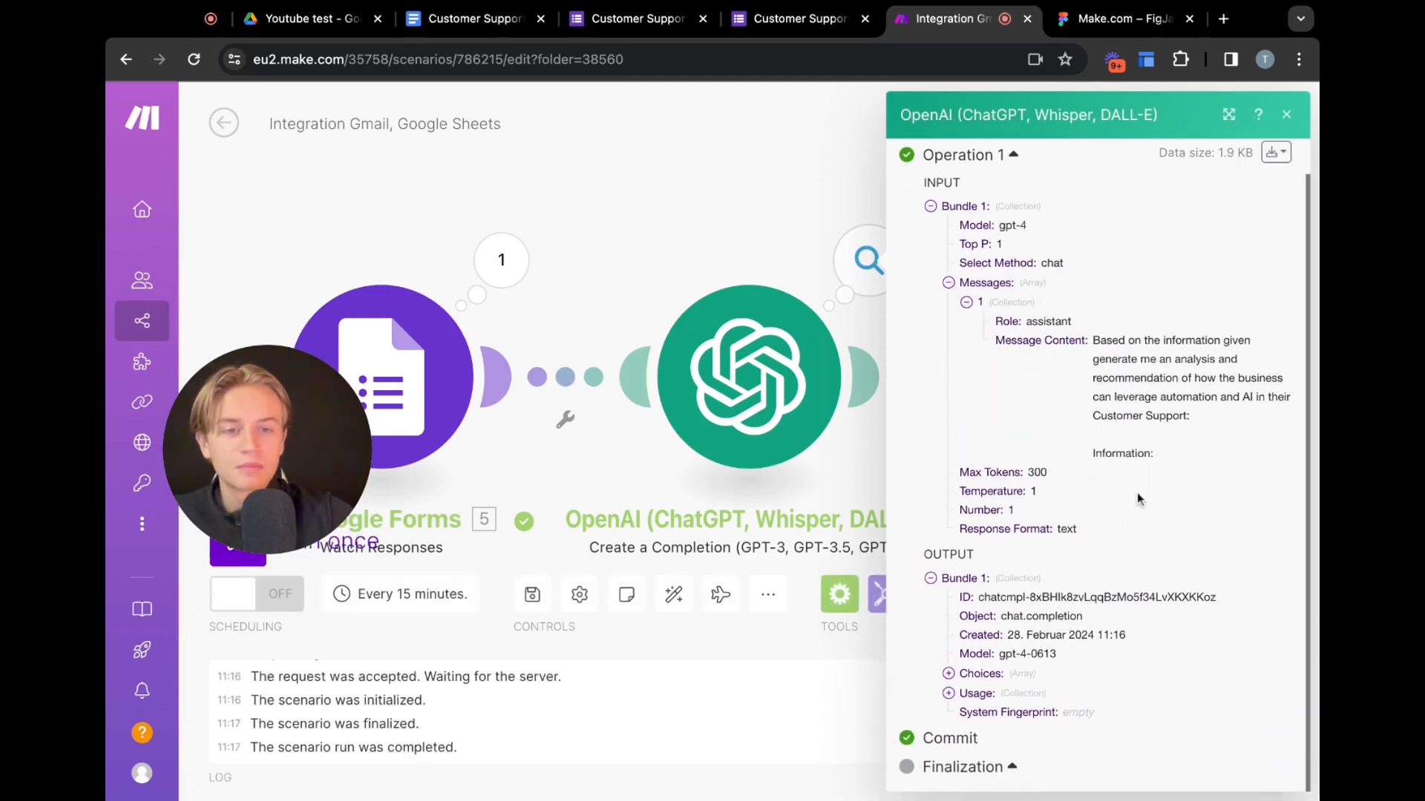
triple_click(1083, 458)
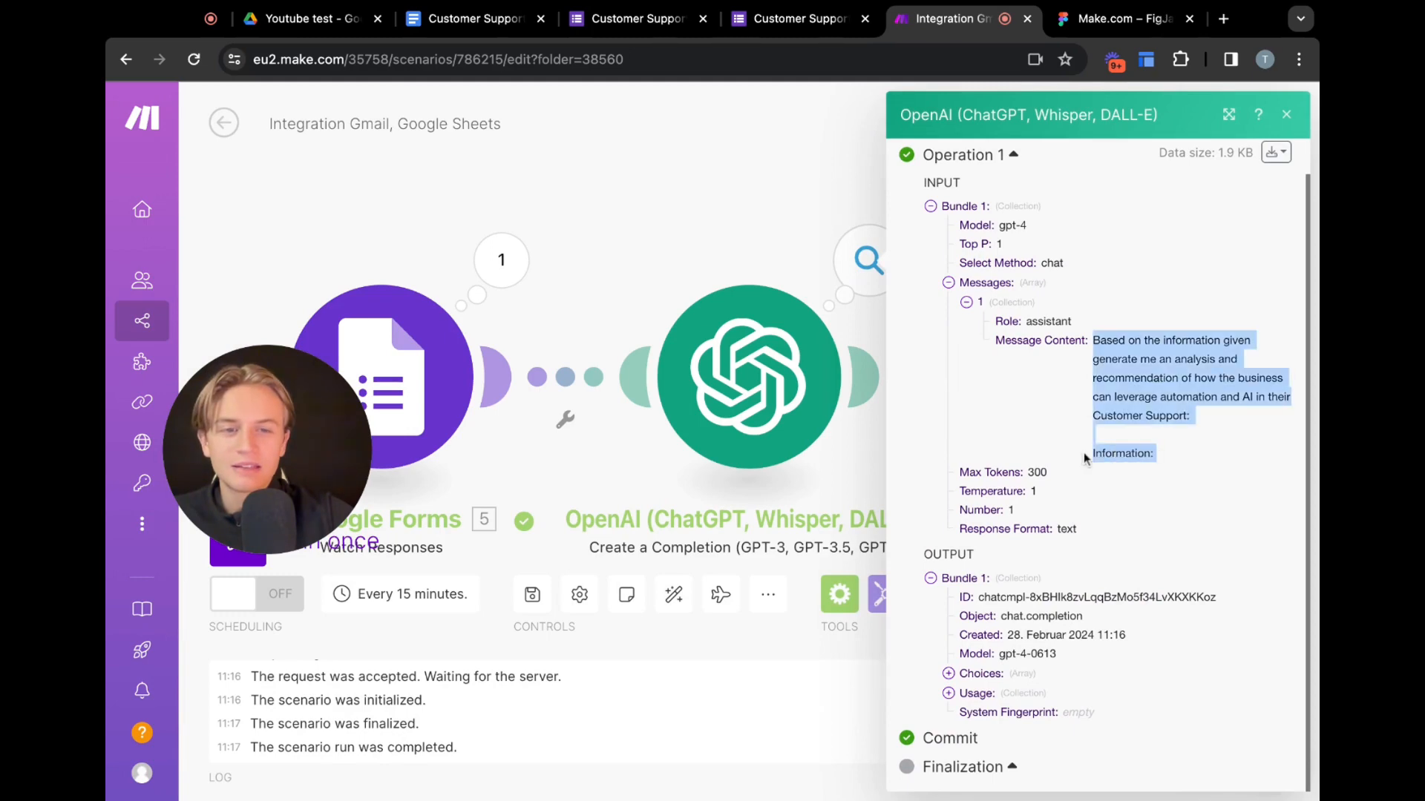
left_click(1163, 459)
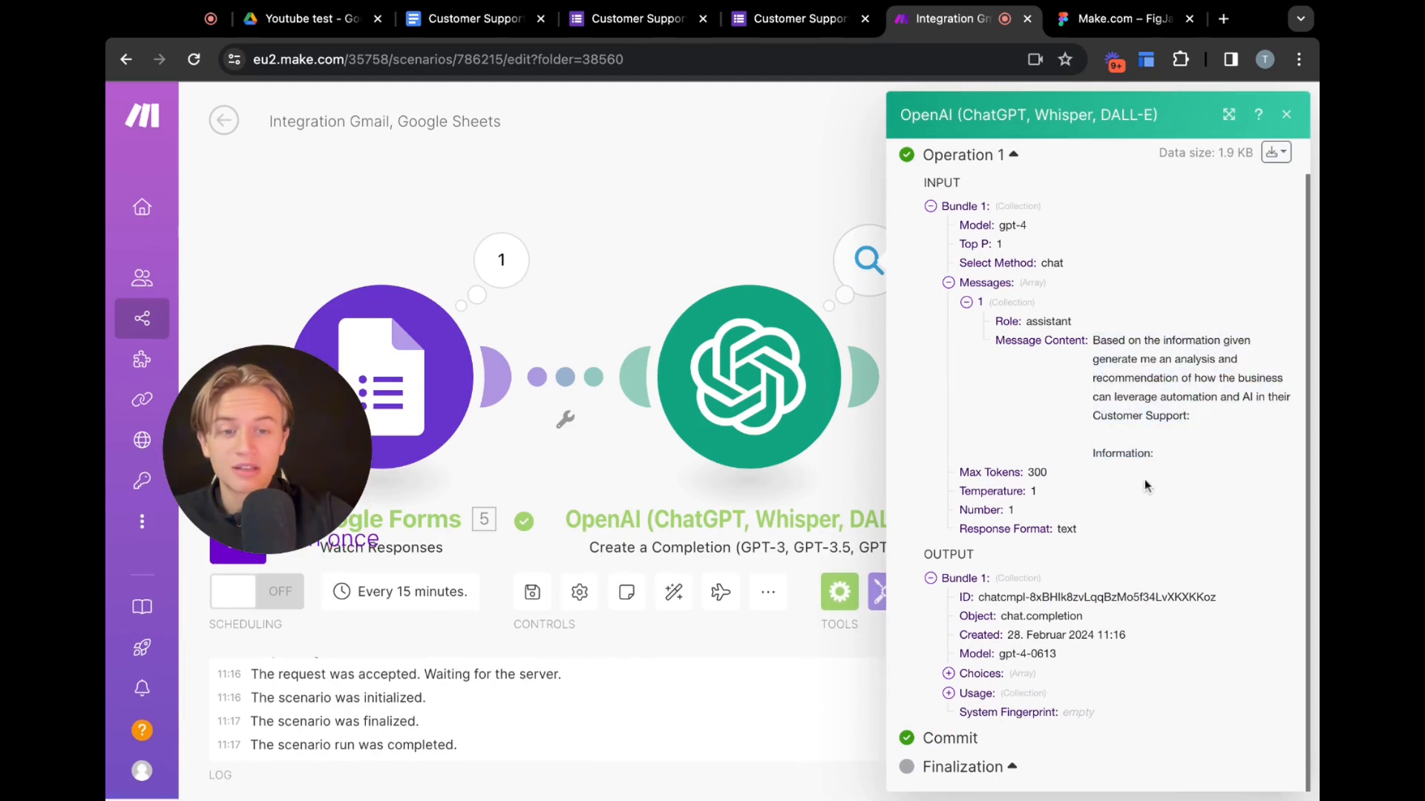
left_click(948, 673)
scroll(1053, 657, "down", 1)
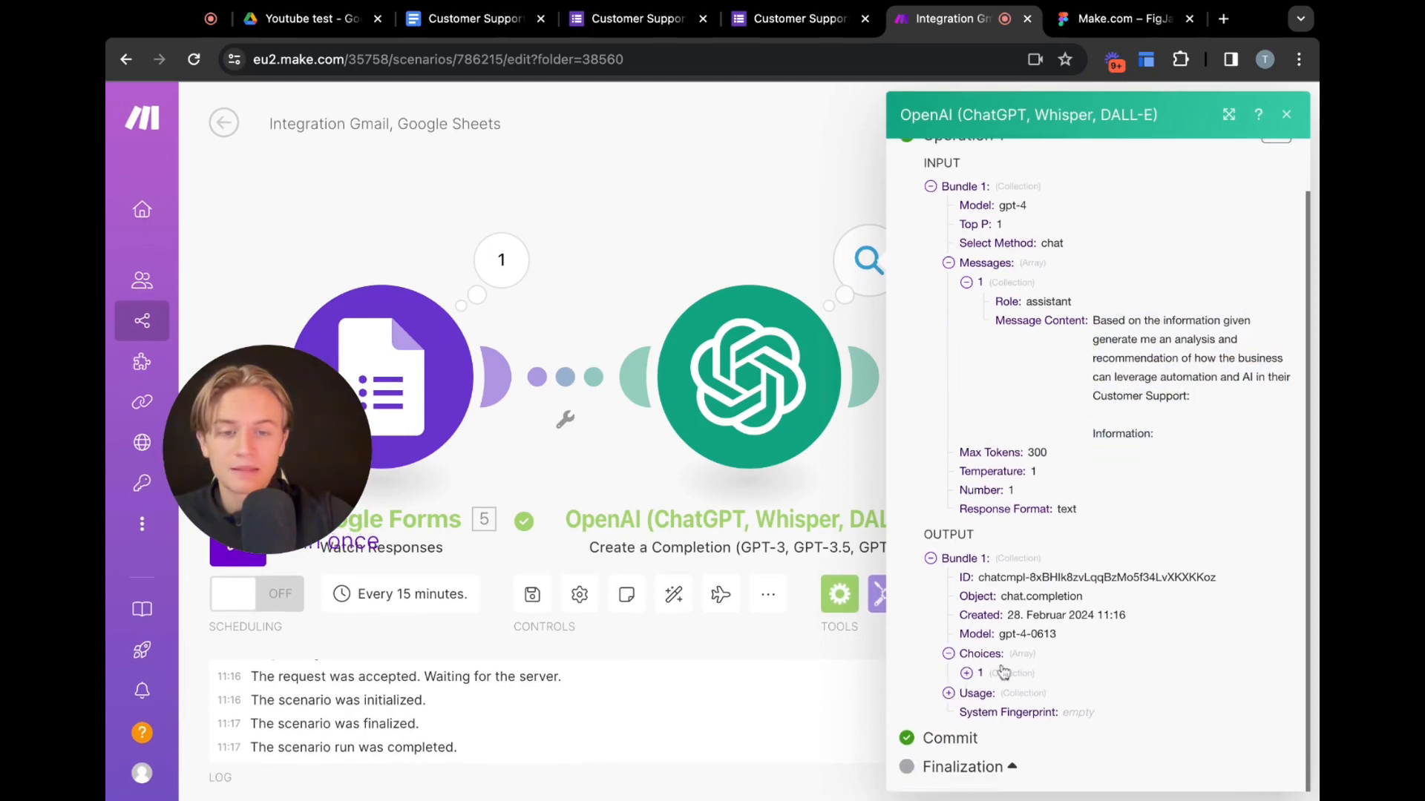
left_click(967, 676)
scroll(972, 679, "down", 2)
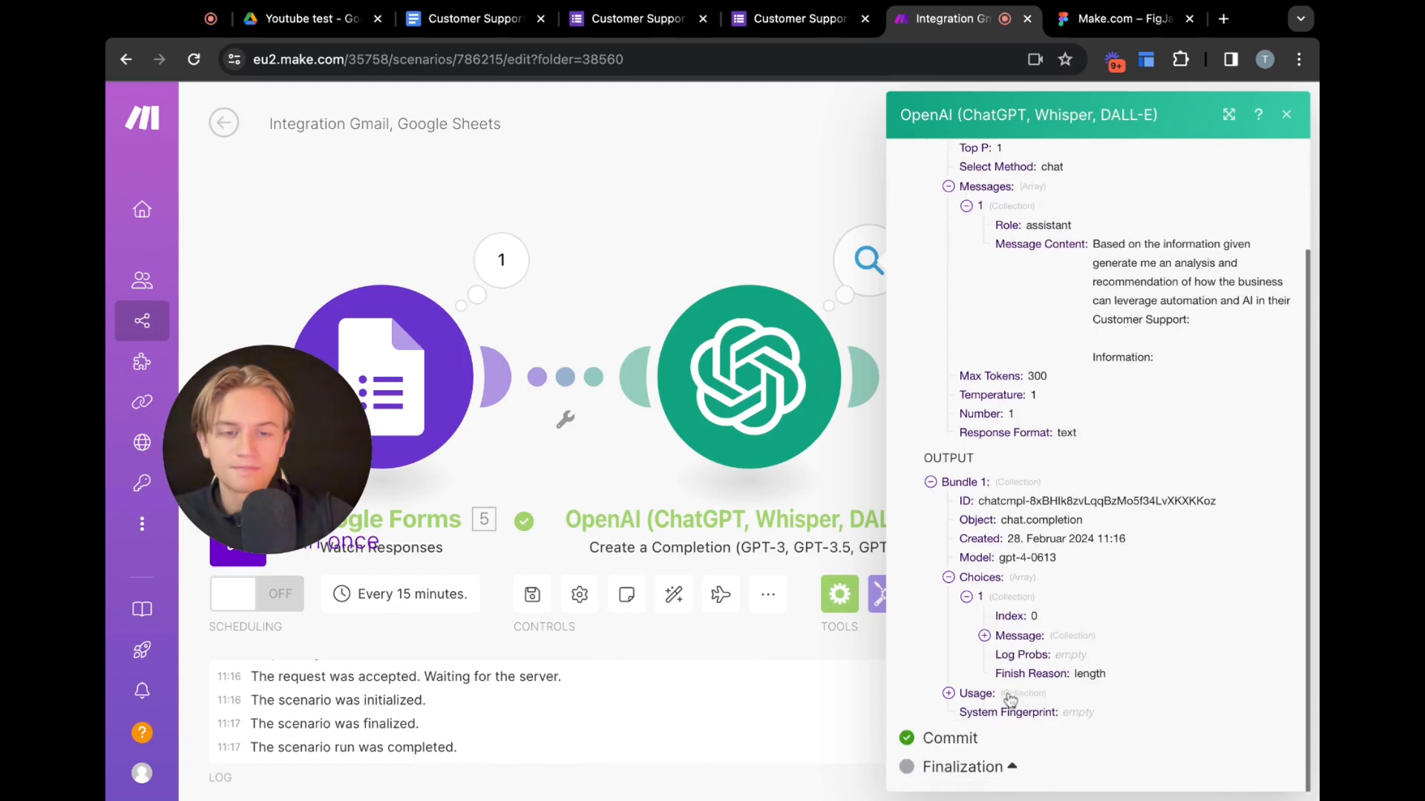
left_click(984, 636)
scroll(1074, 666, "down", 1)
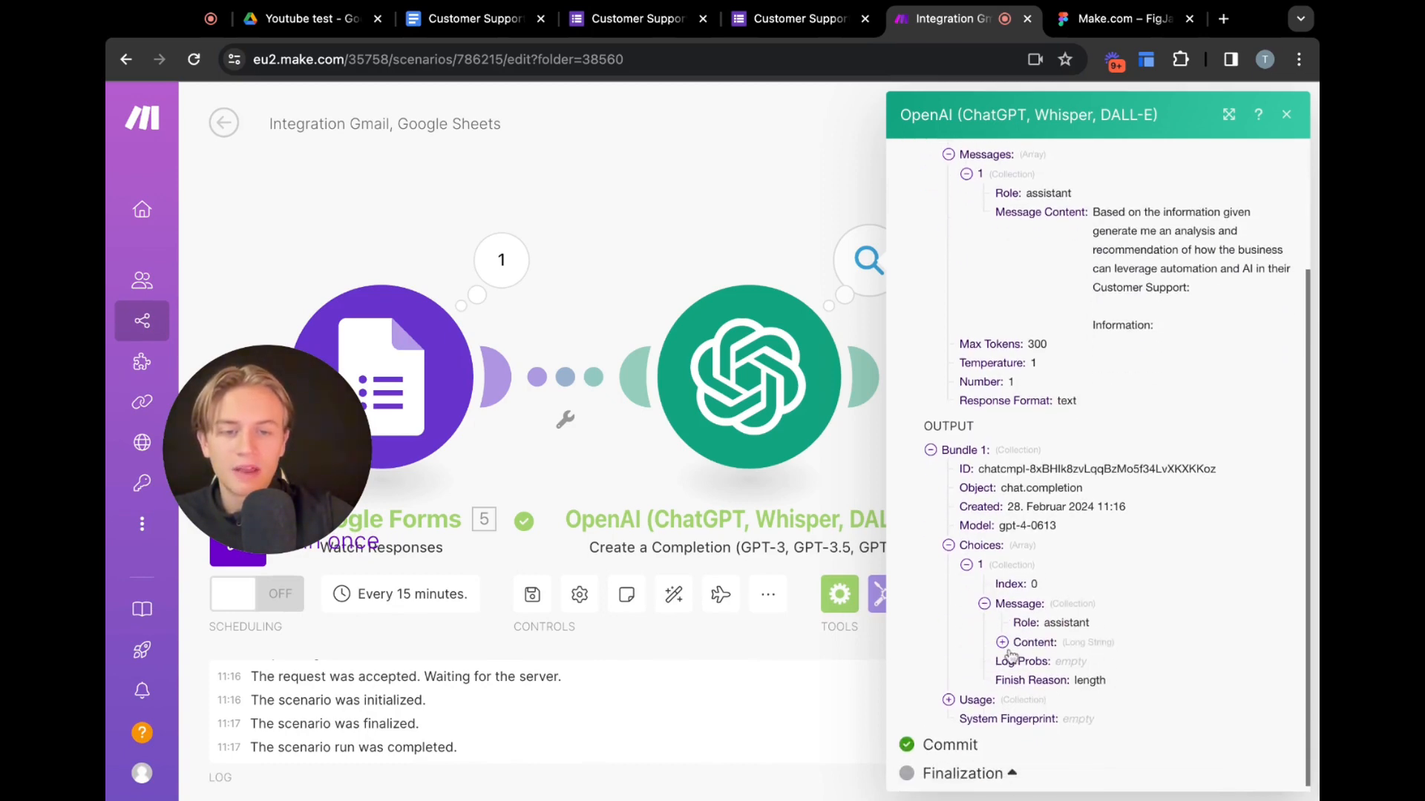
left_click(1002, 647)
scroll(1128, 642, "down", 3)
scroll(1131, 640, "down", 3)
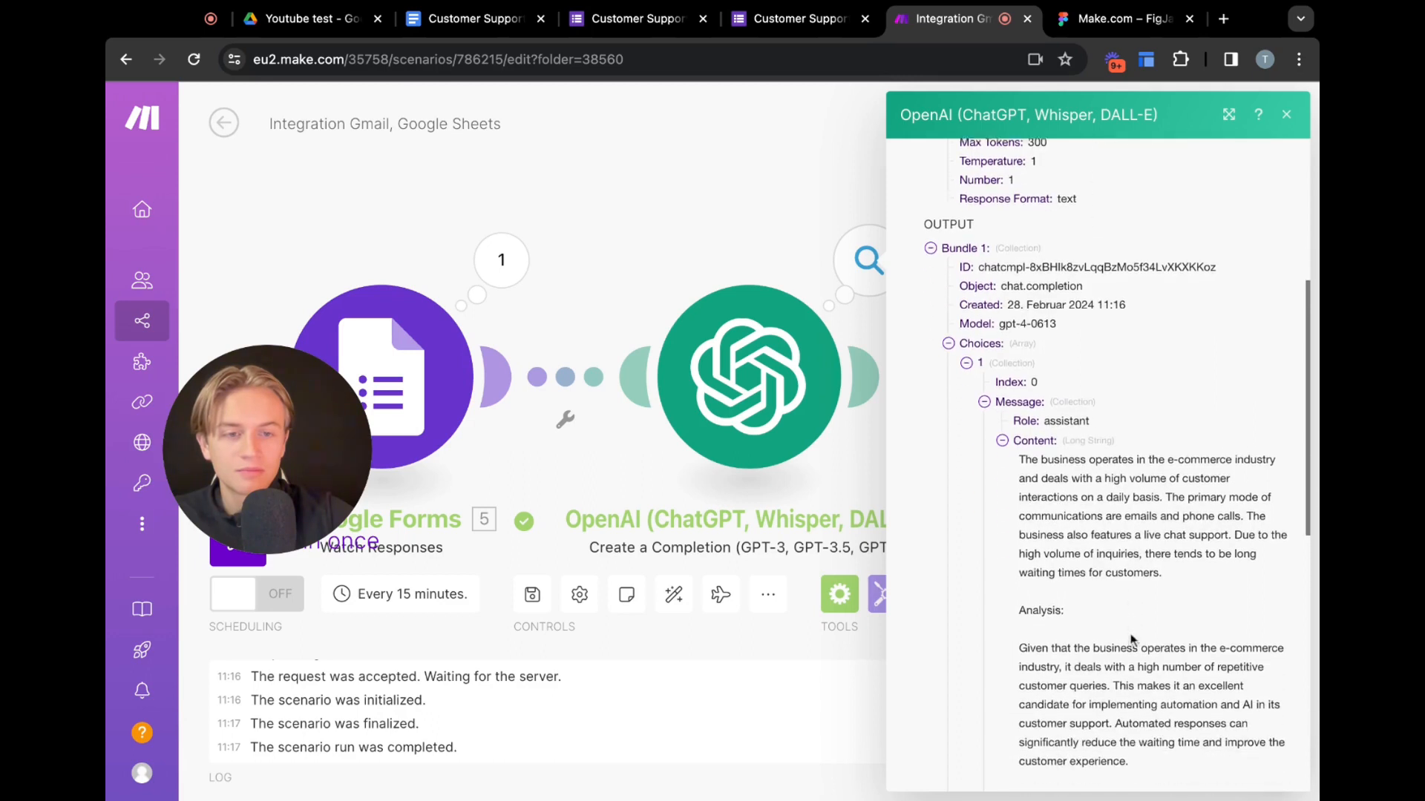
scroll(1089, 520, "down", 3)
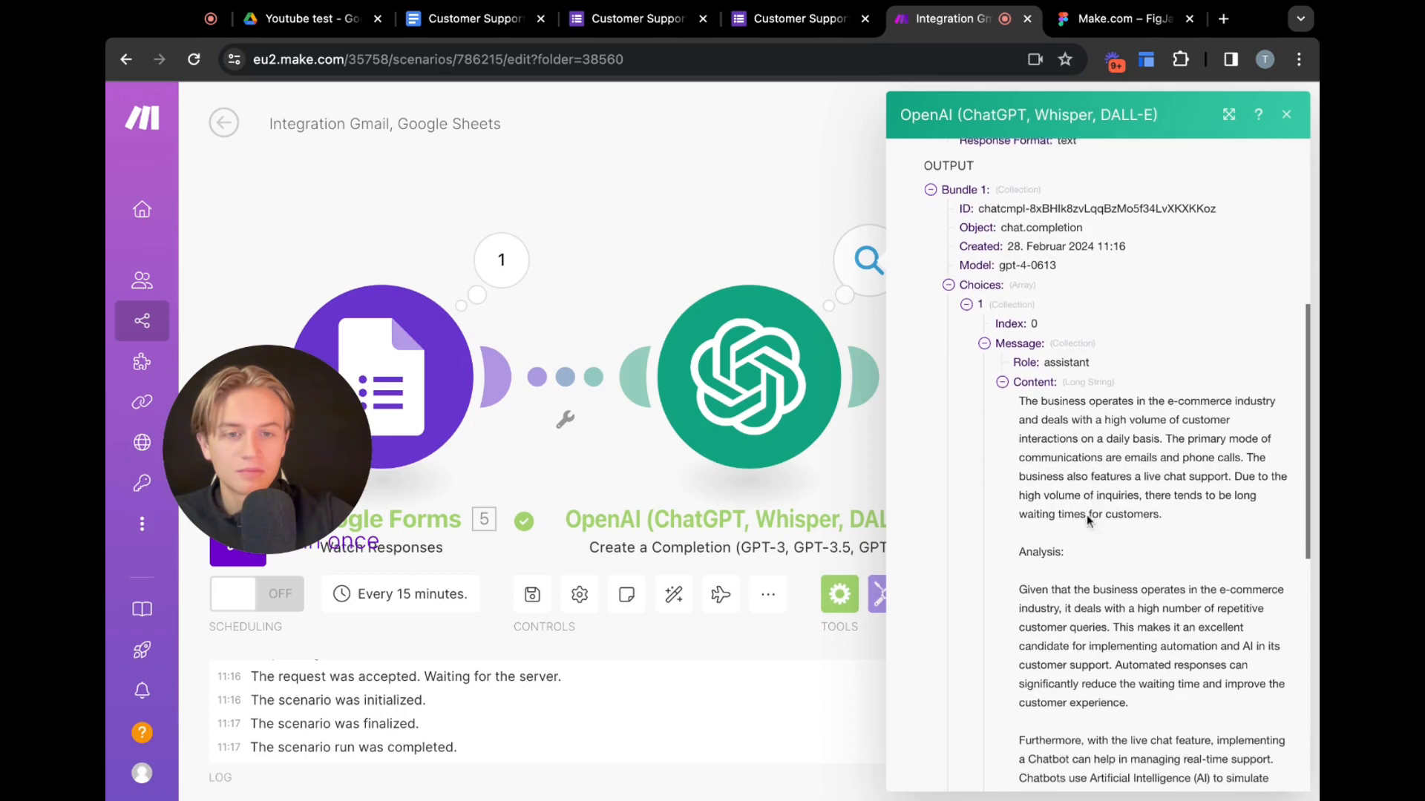
scroll(1089, 519, "down", 3)
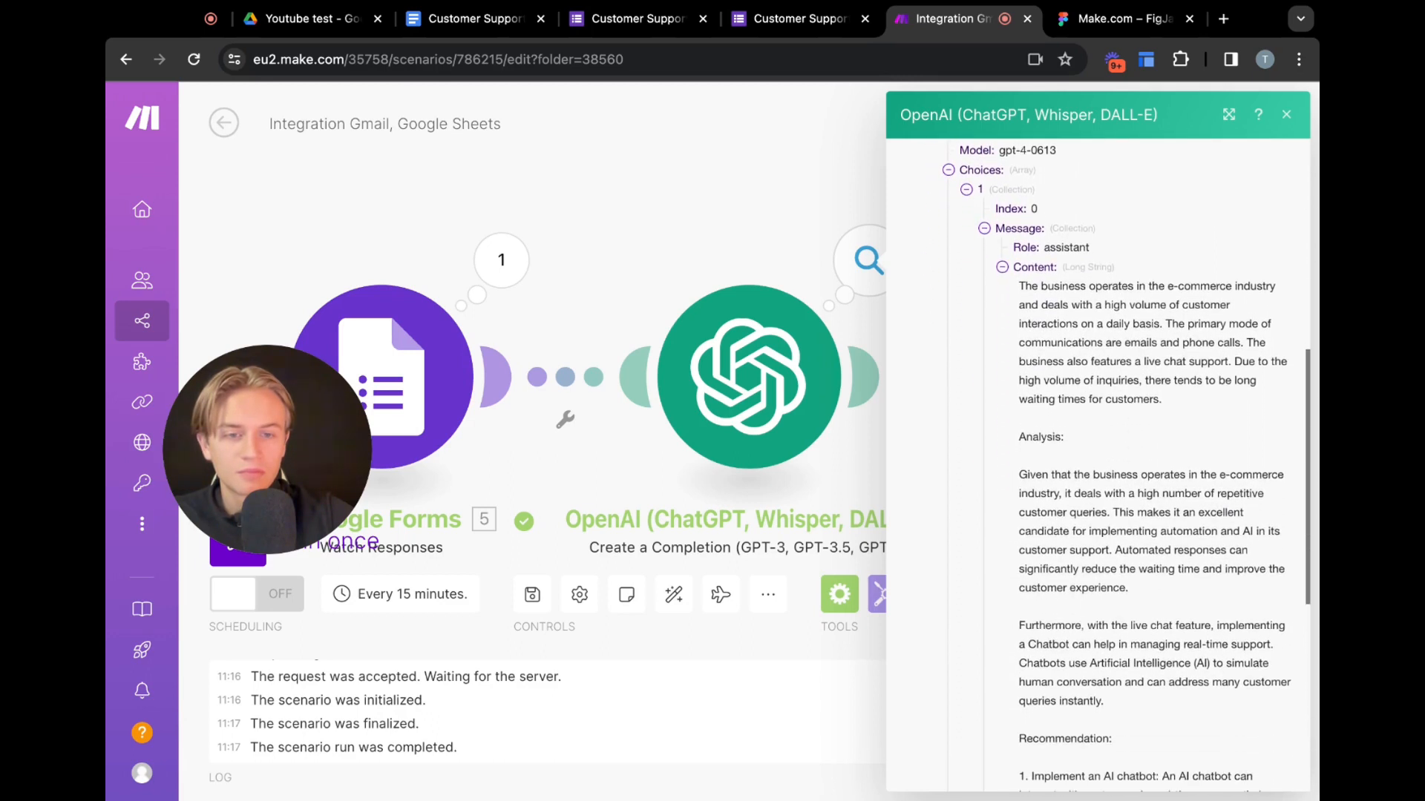
scroll(1140, 619, "down", 5)
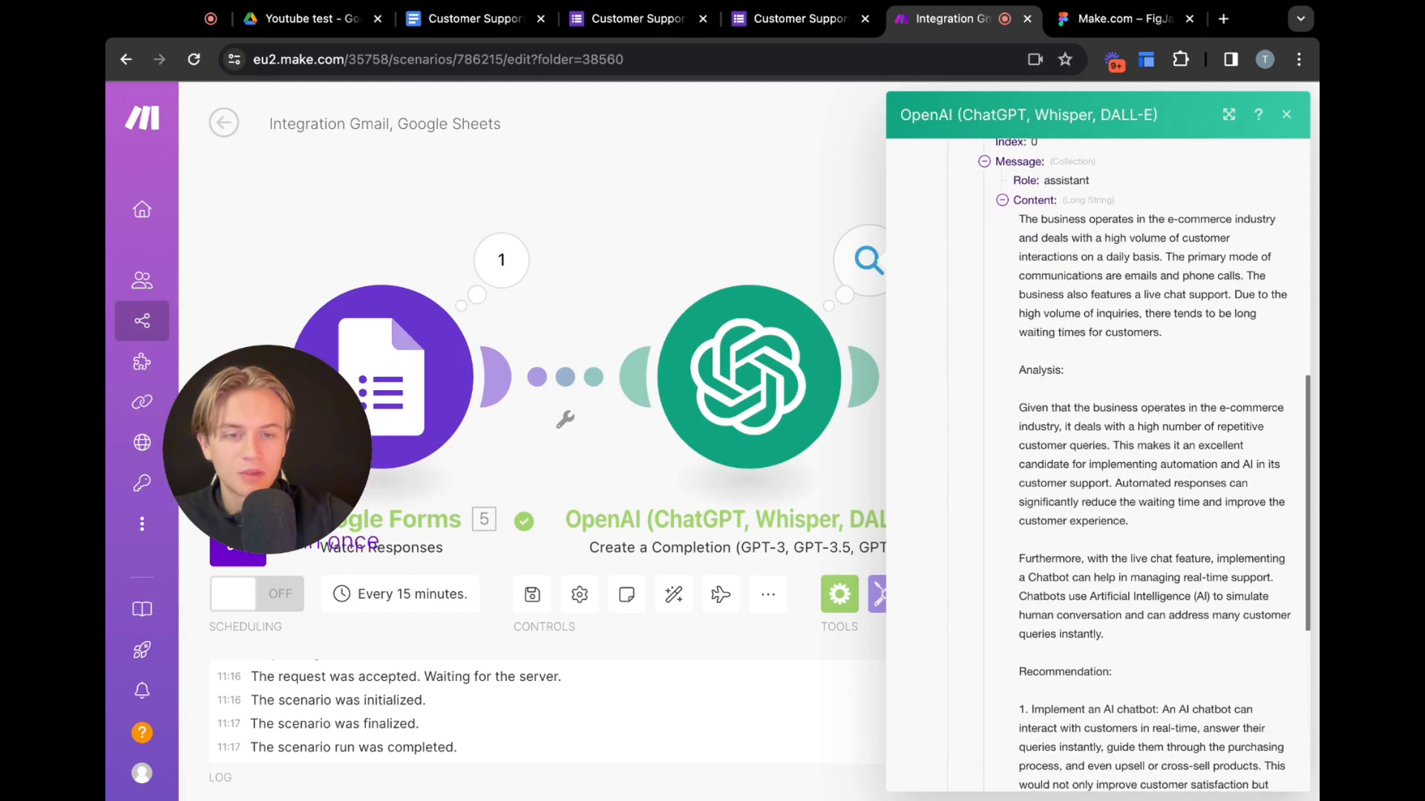
scroll(1140, 620, "down", 3)
scroll(1084, 445, "up", 8)
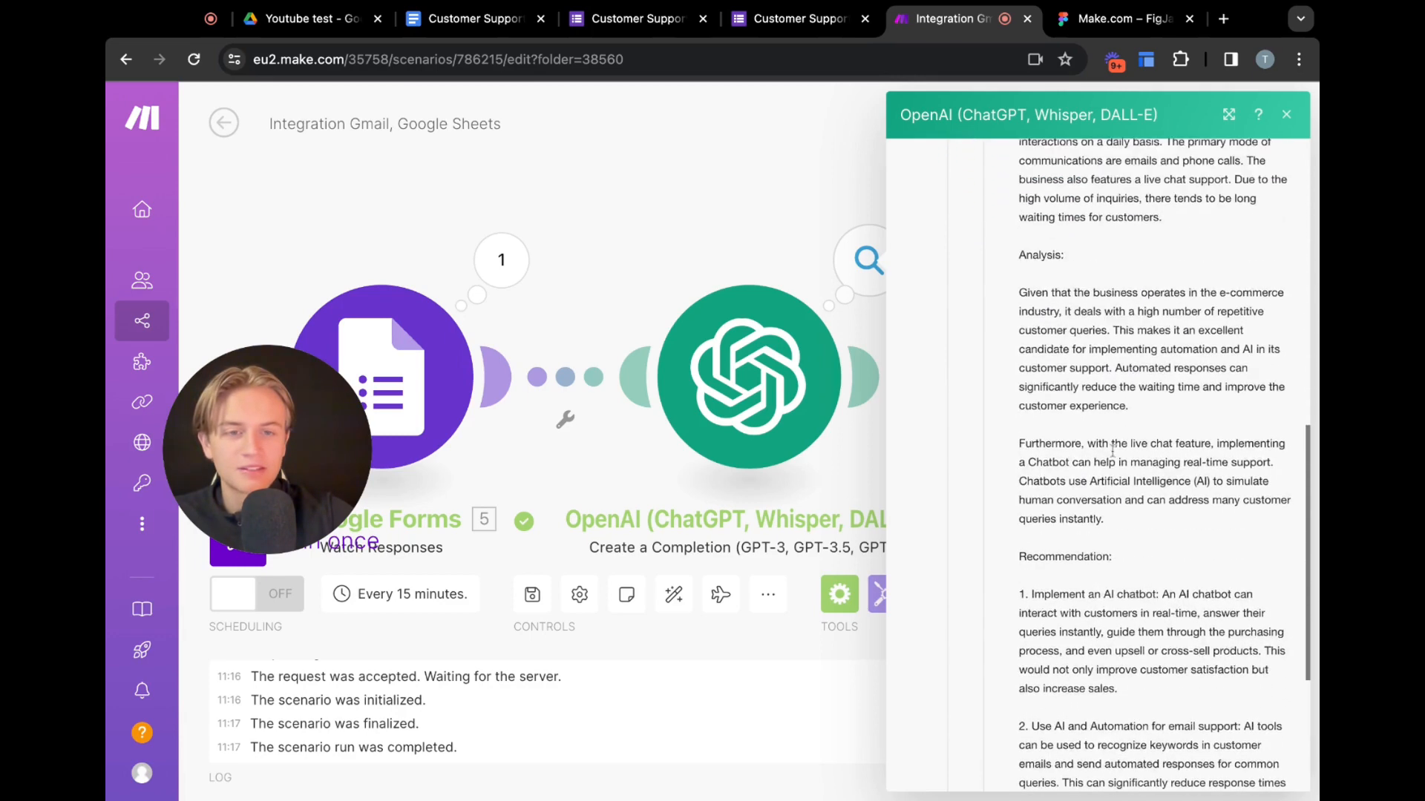
left_click_drag(1027, 260, 1201, 578)
scroll(1171, 349, "up", 15)
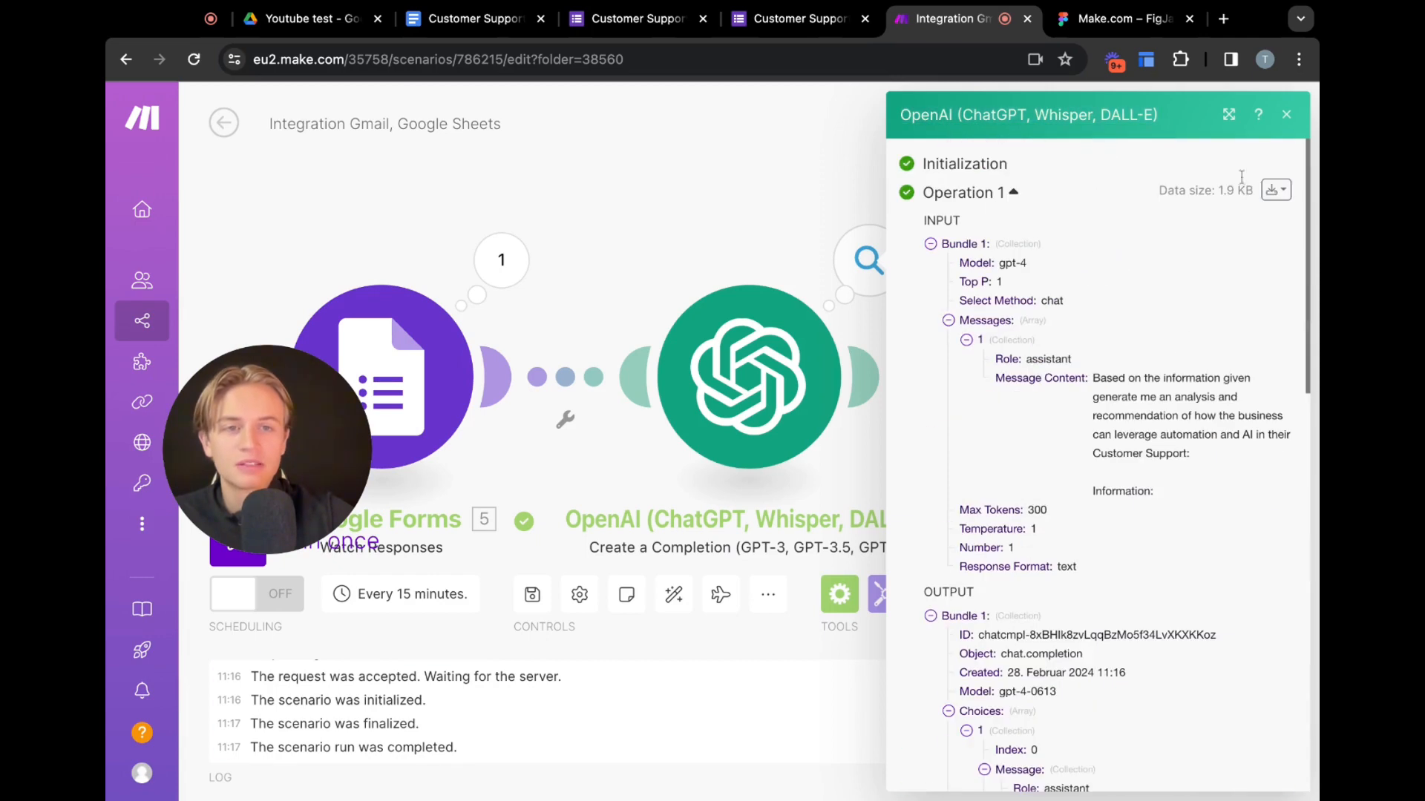
left_click(1290, 114)
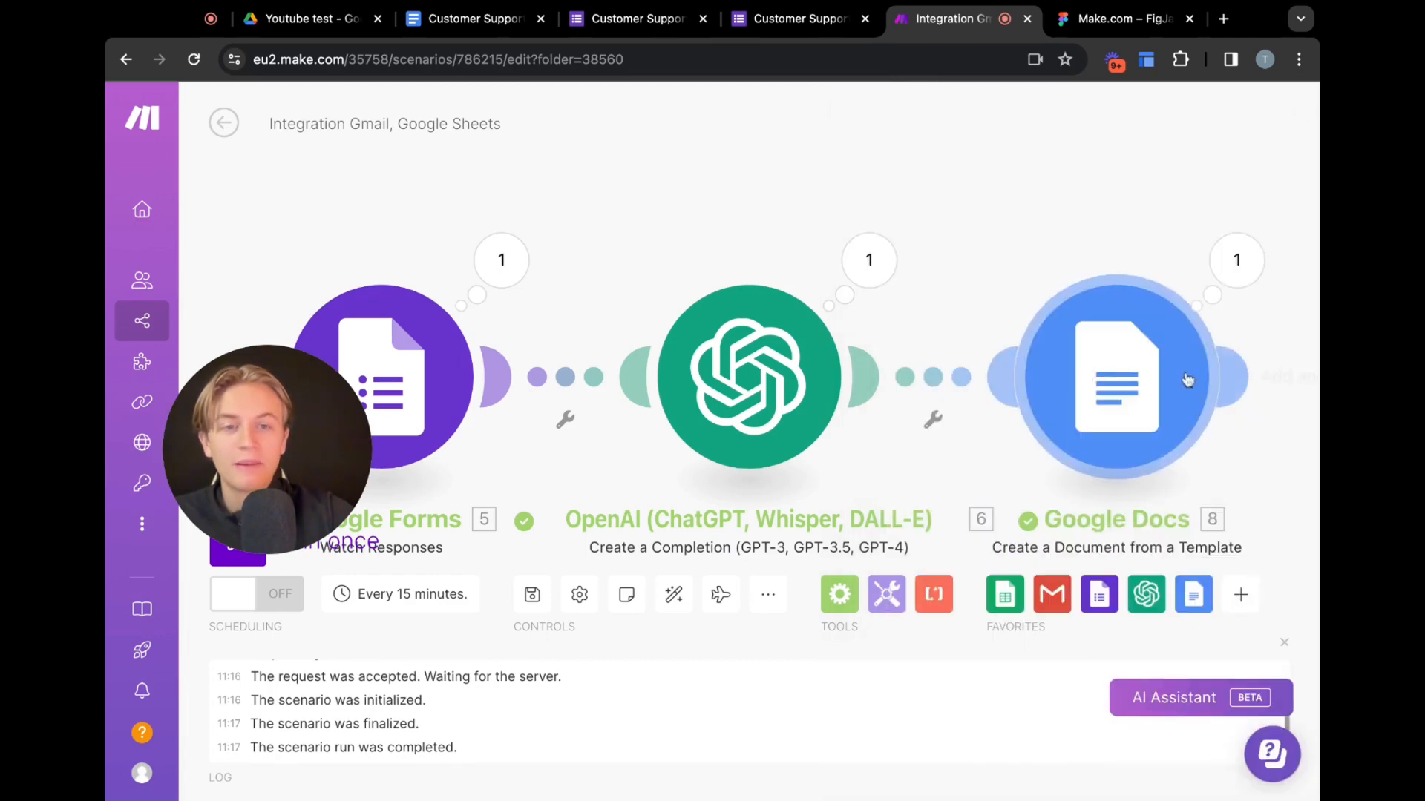
Switch to the Youtube test folder in Google Drive via the template document tab
left_click(419, 20)
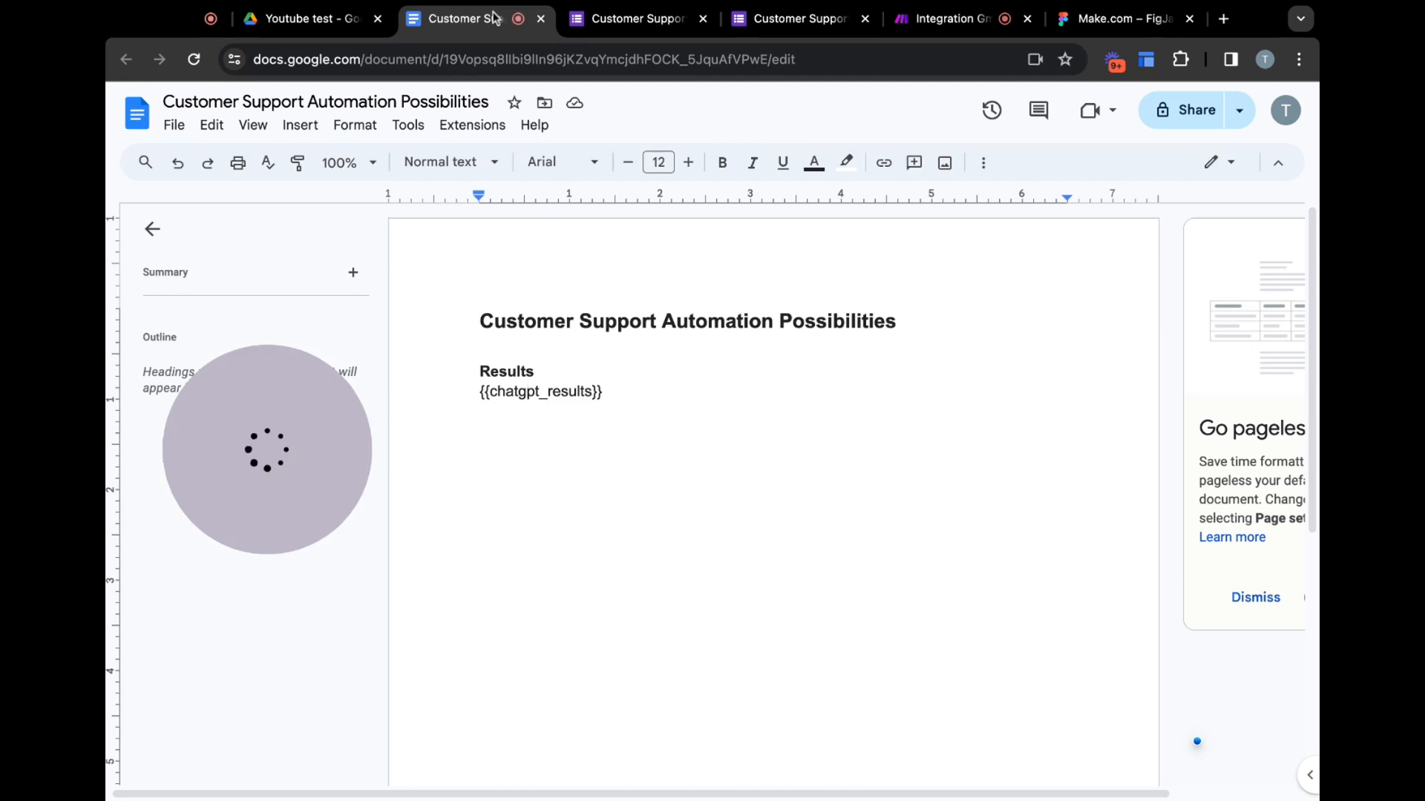
left_click(331, 22)
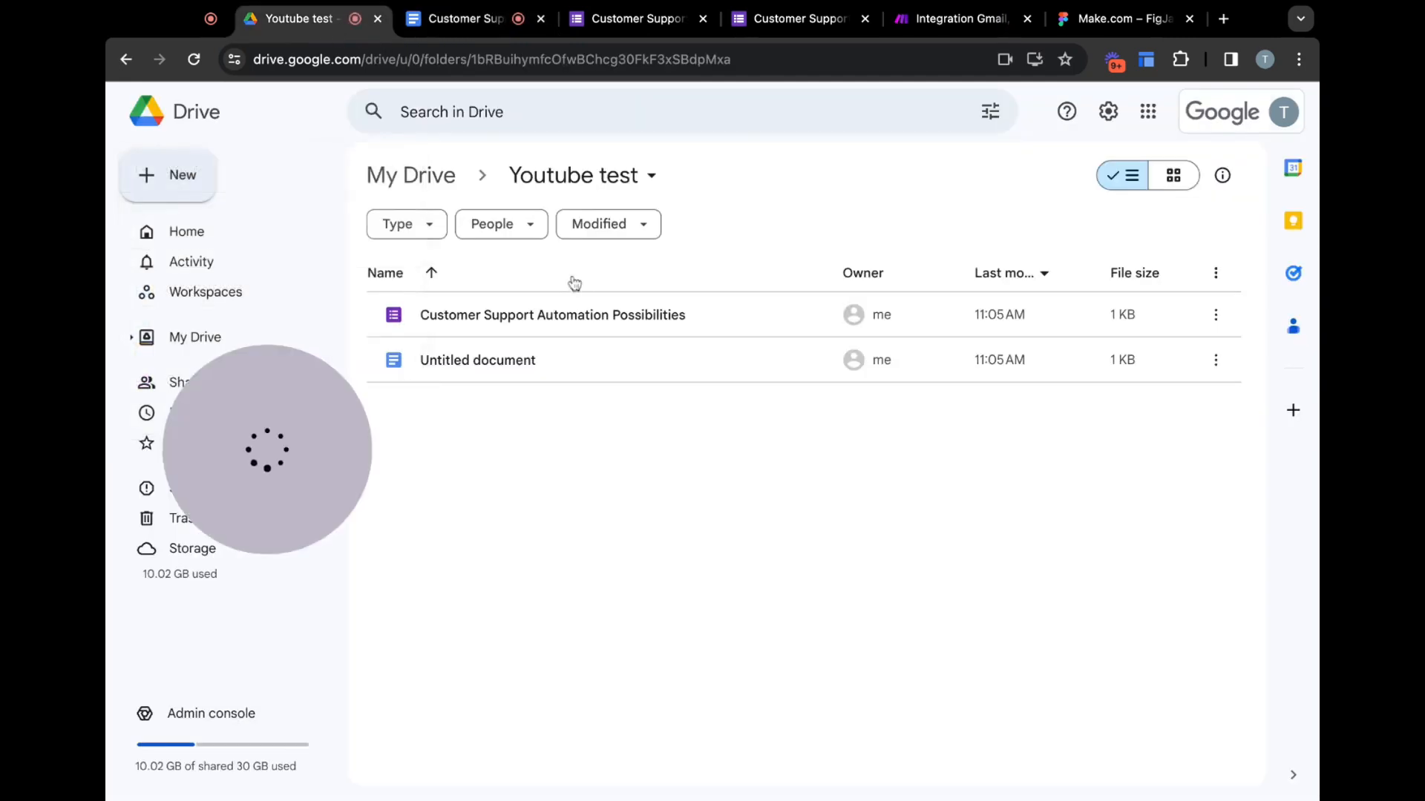
Reload the Youtube test folder, open the generated Test document and scroll through its report text
left_click(530, 60)
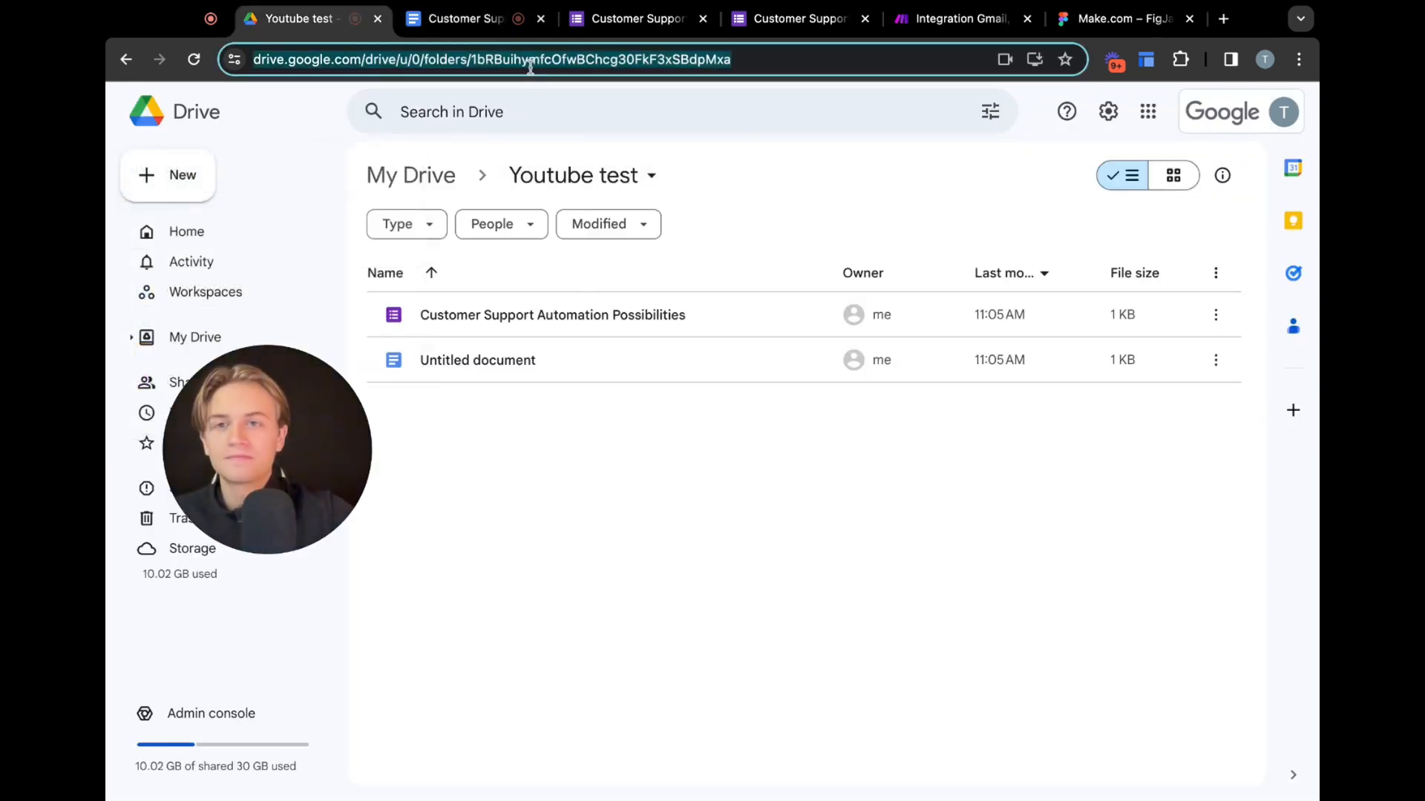
key("Return")
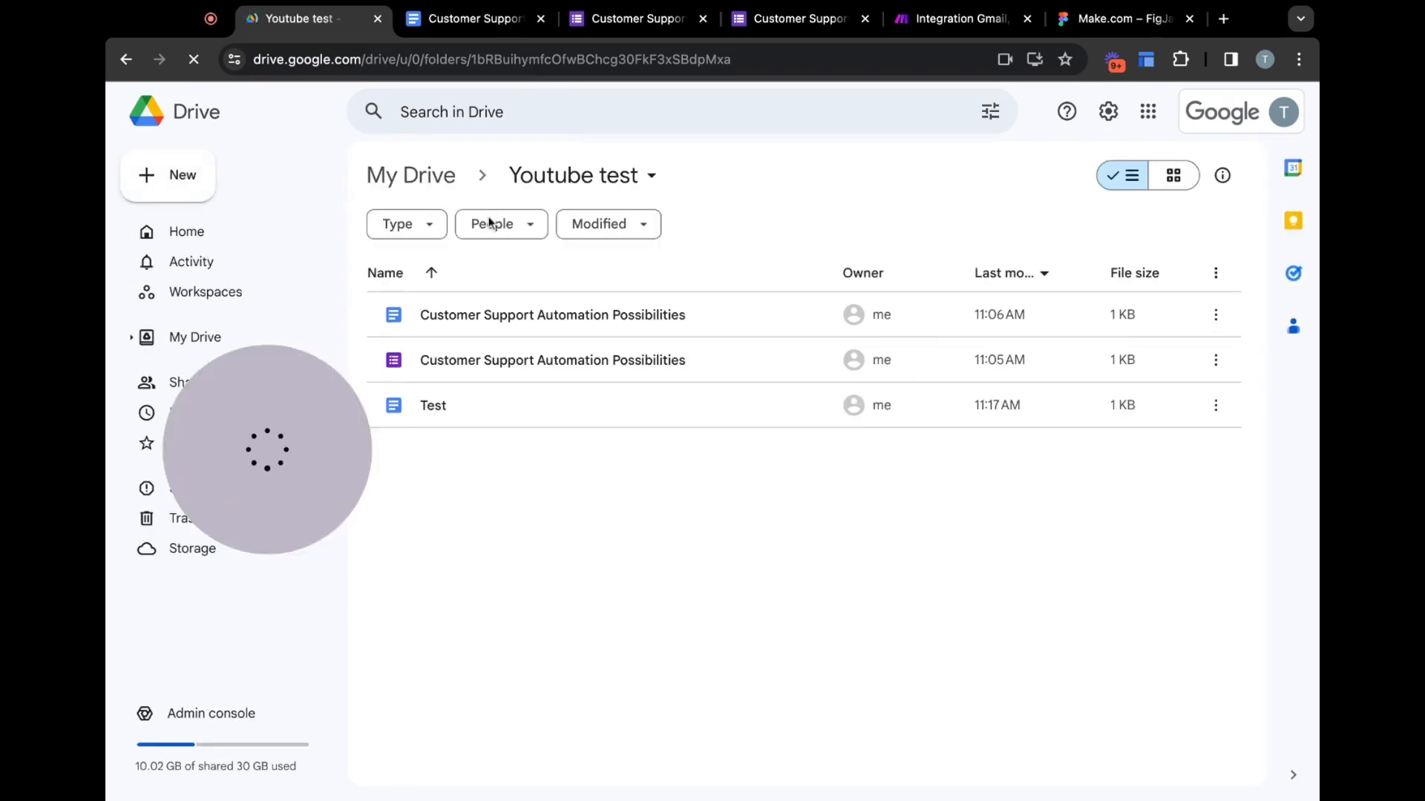
double_click(434, 406)
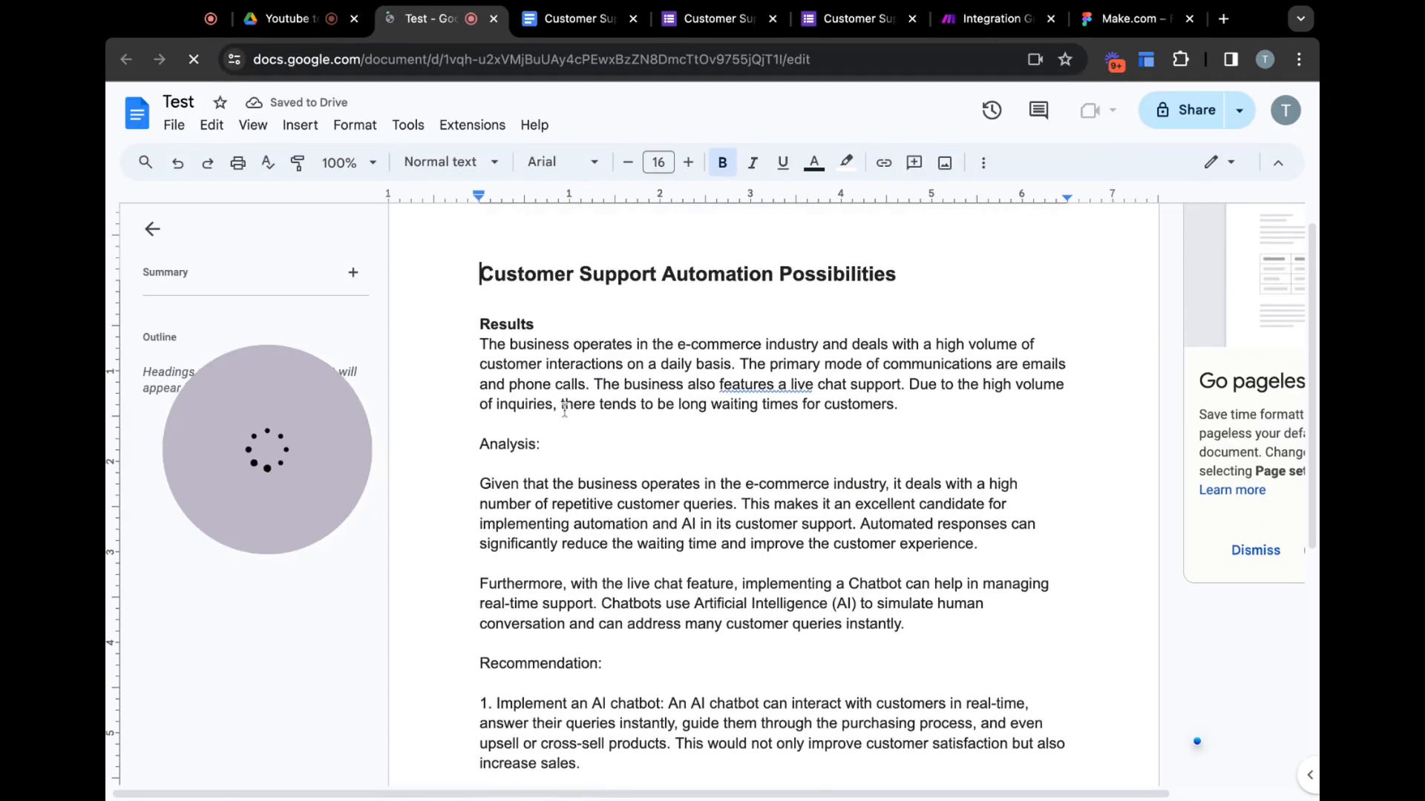
scroll(733, 403, "down", 5)
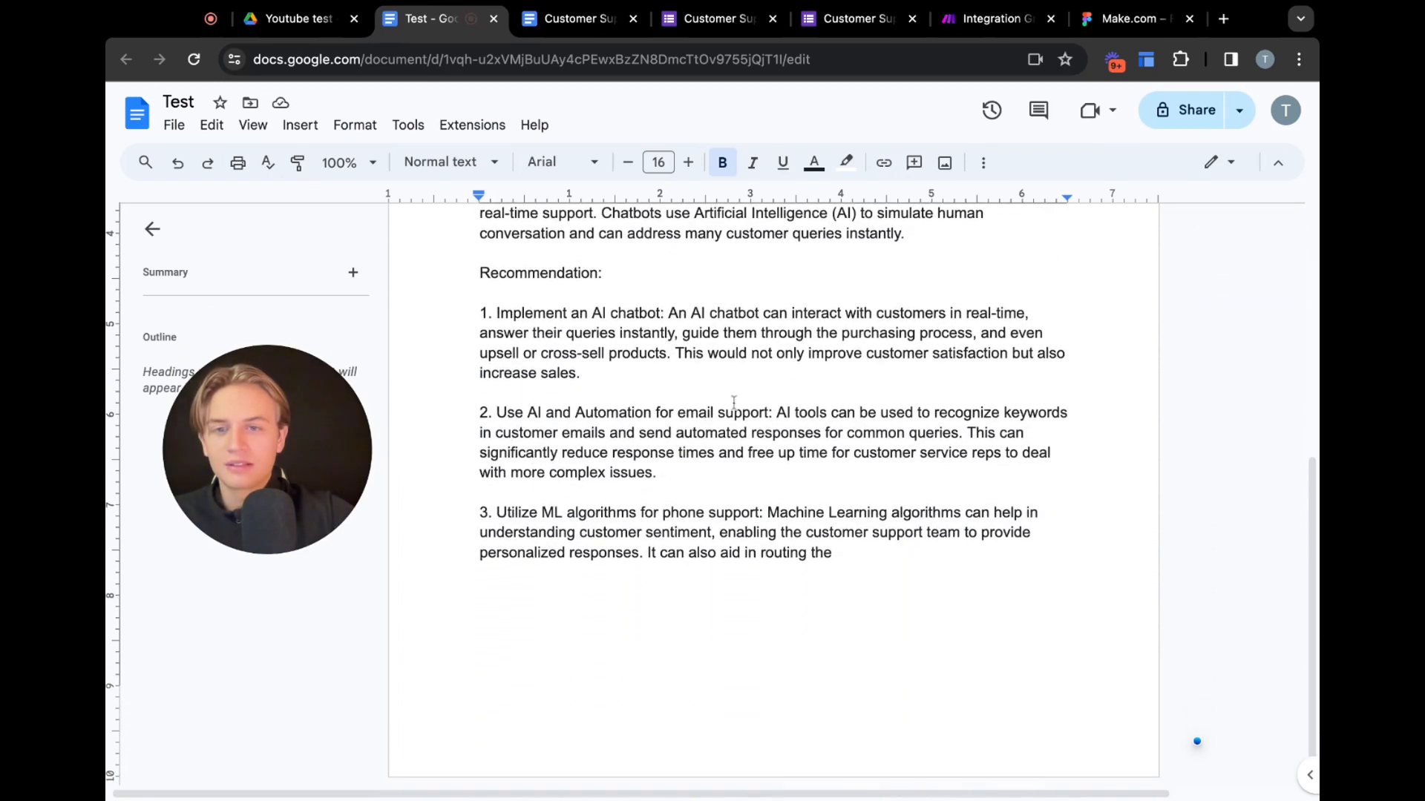
scroll(733, 402, "up", 6)
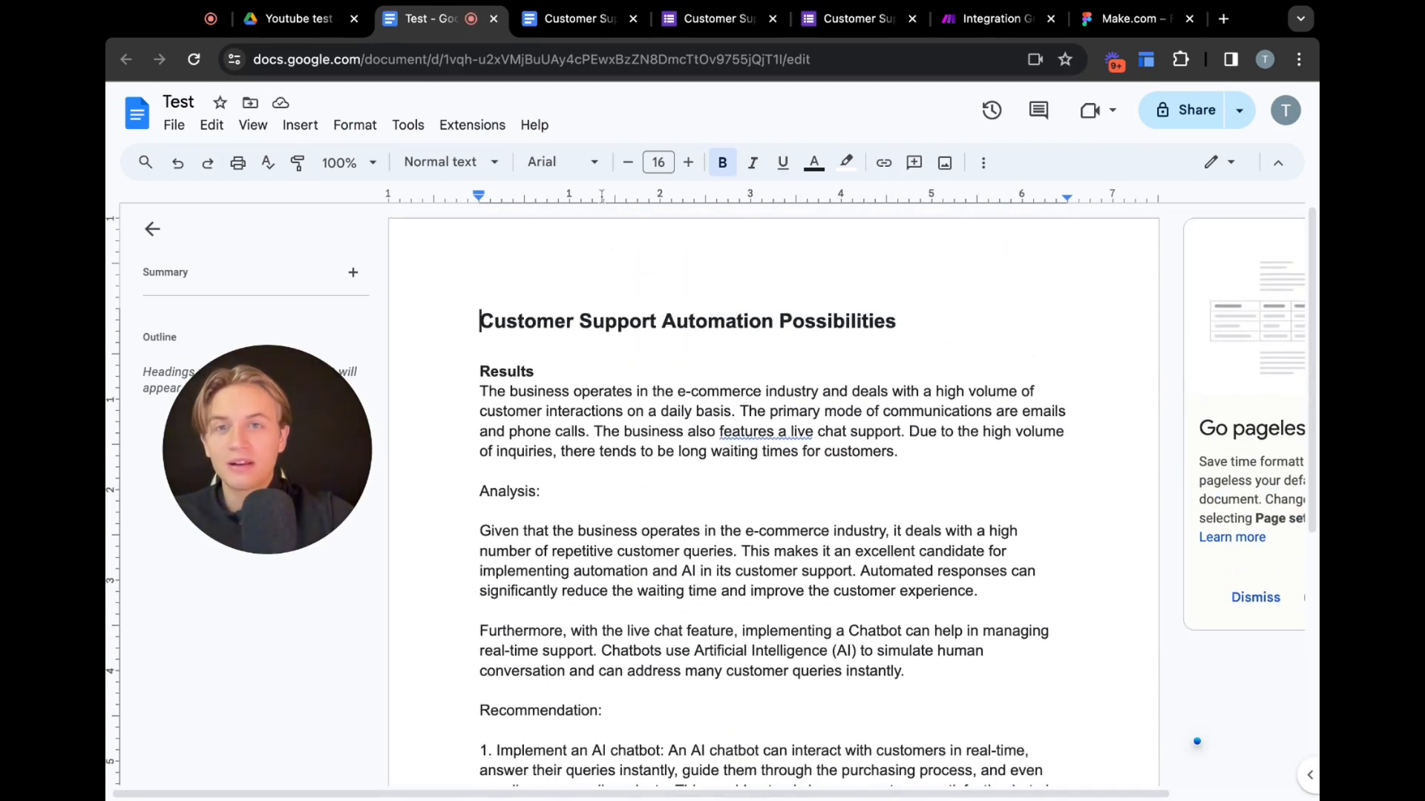
In the OpenAI module prompt, replace the mapped information with the Google Forms textAnswers answers[] item and save
left_click(991, 19)
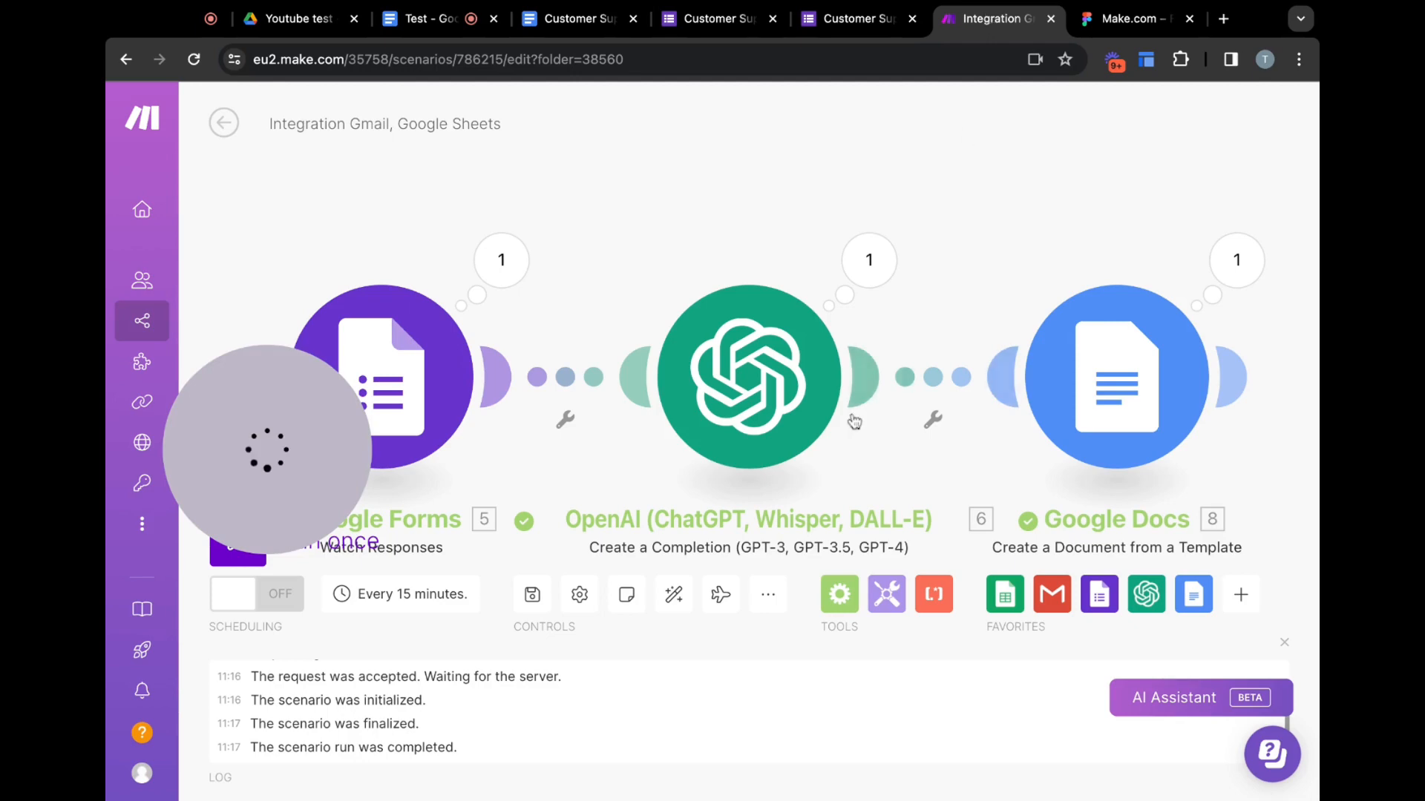
left_click(757, 384)
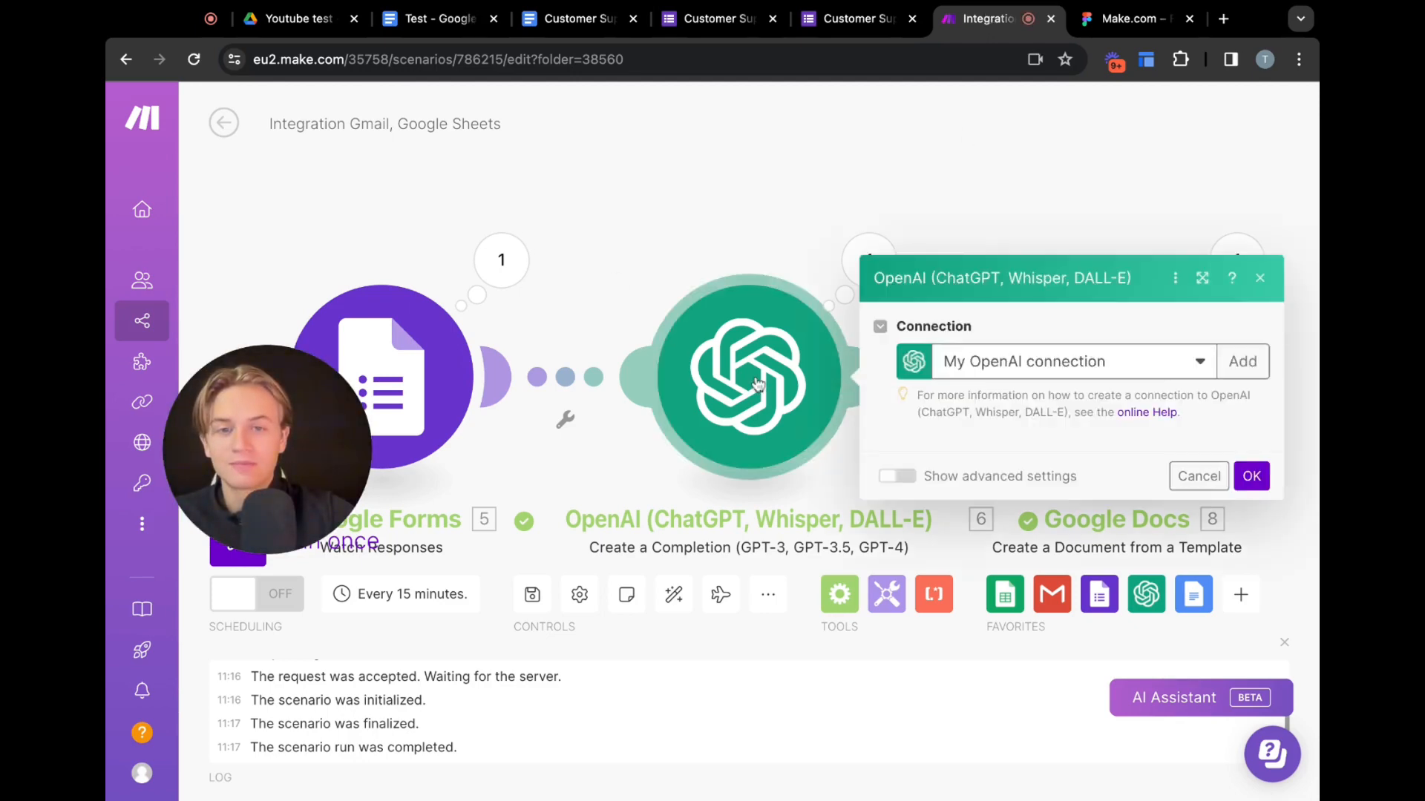
scroll(1115, 429, "down", 3)
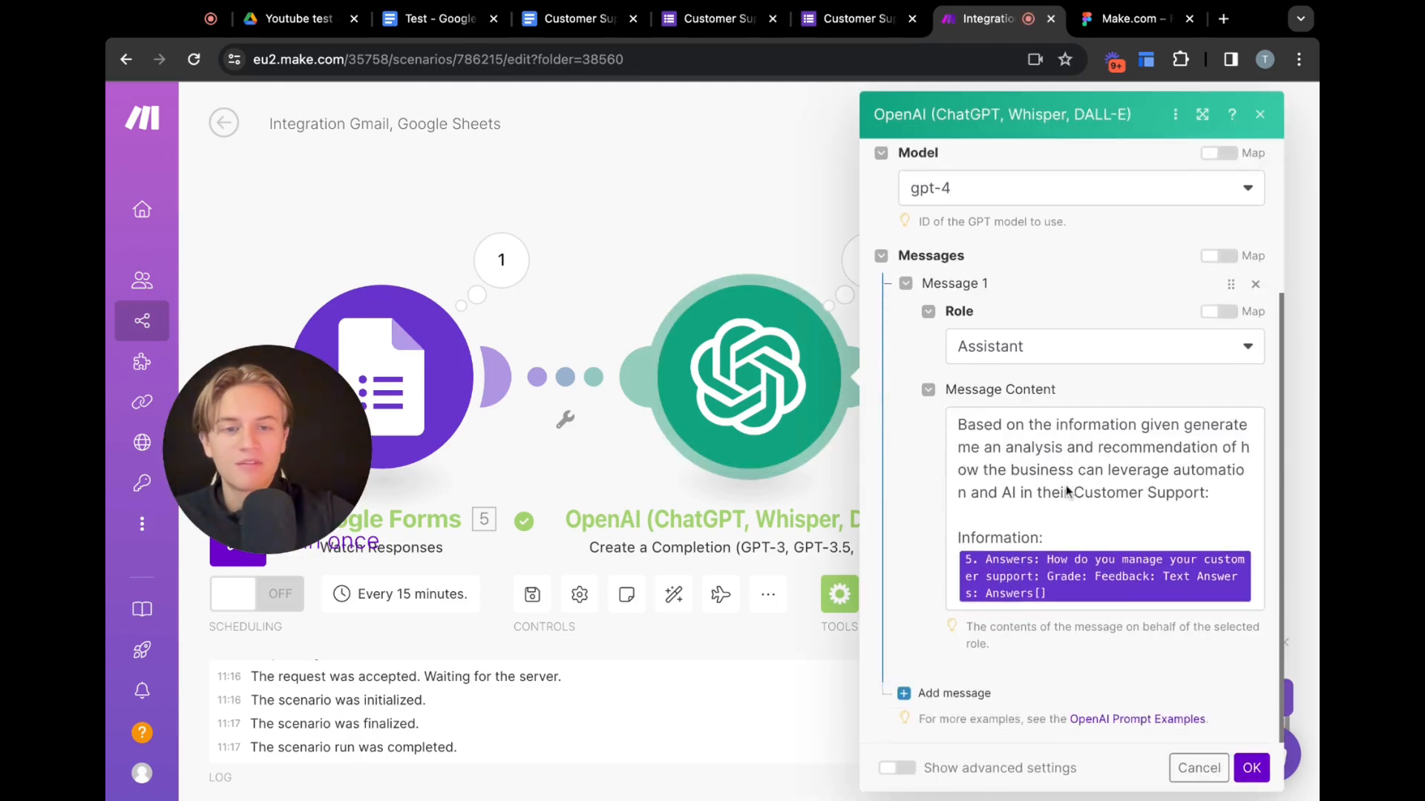
left_click(1096, 597)
key("BackSpace")
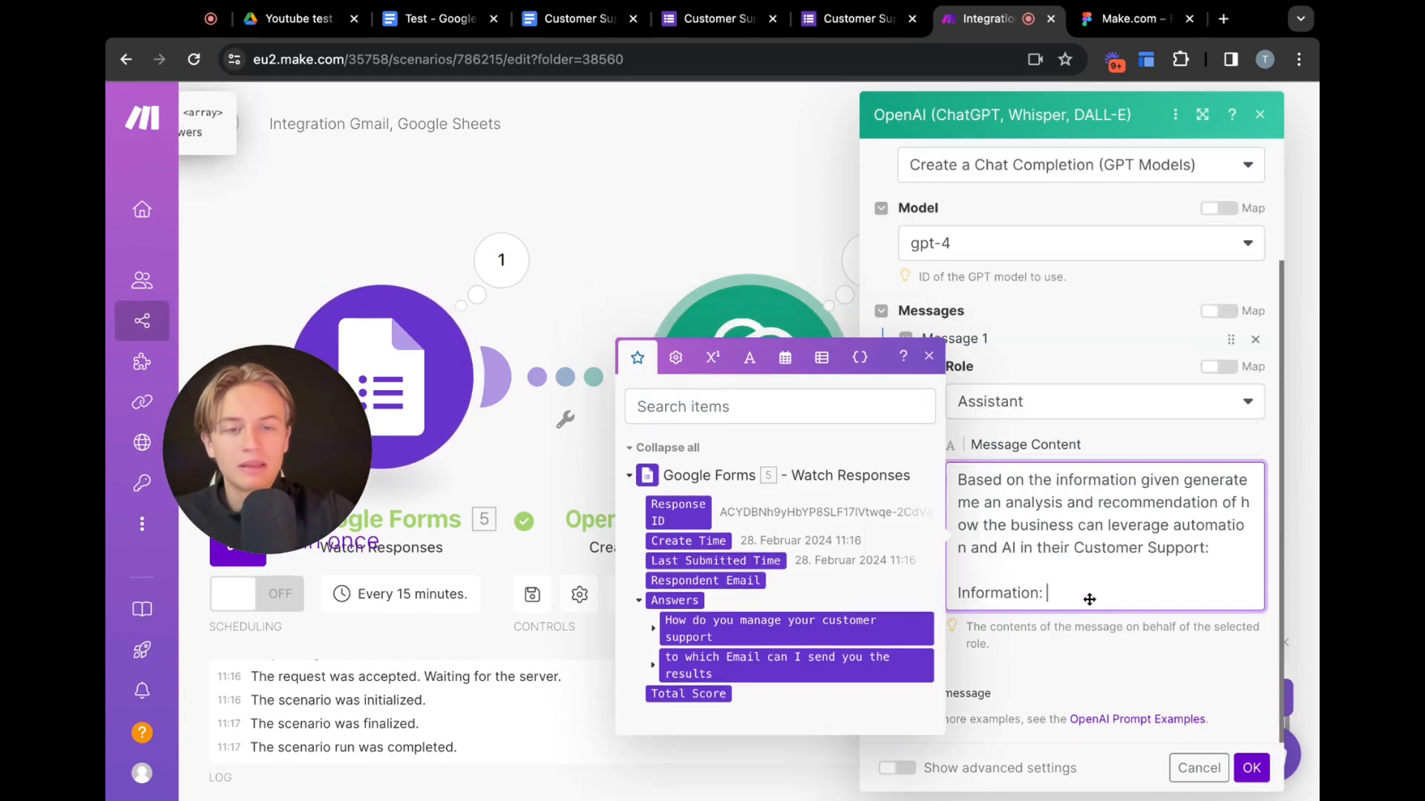
left_click(655, 632)
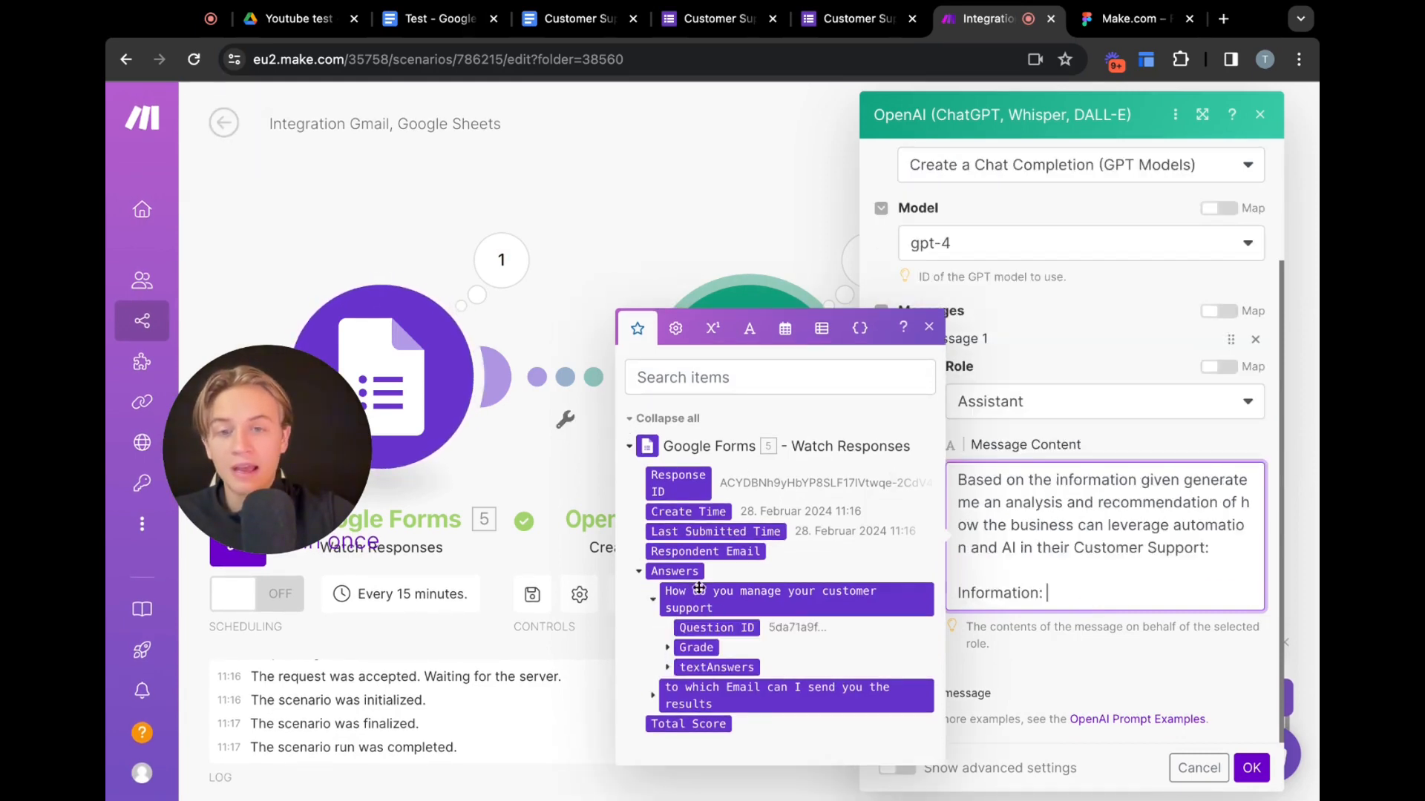
left_click(733, 666)
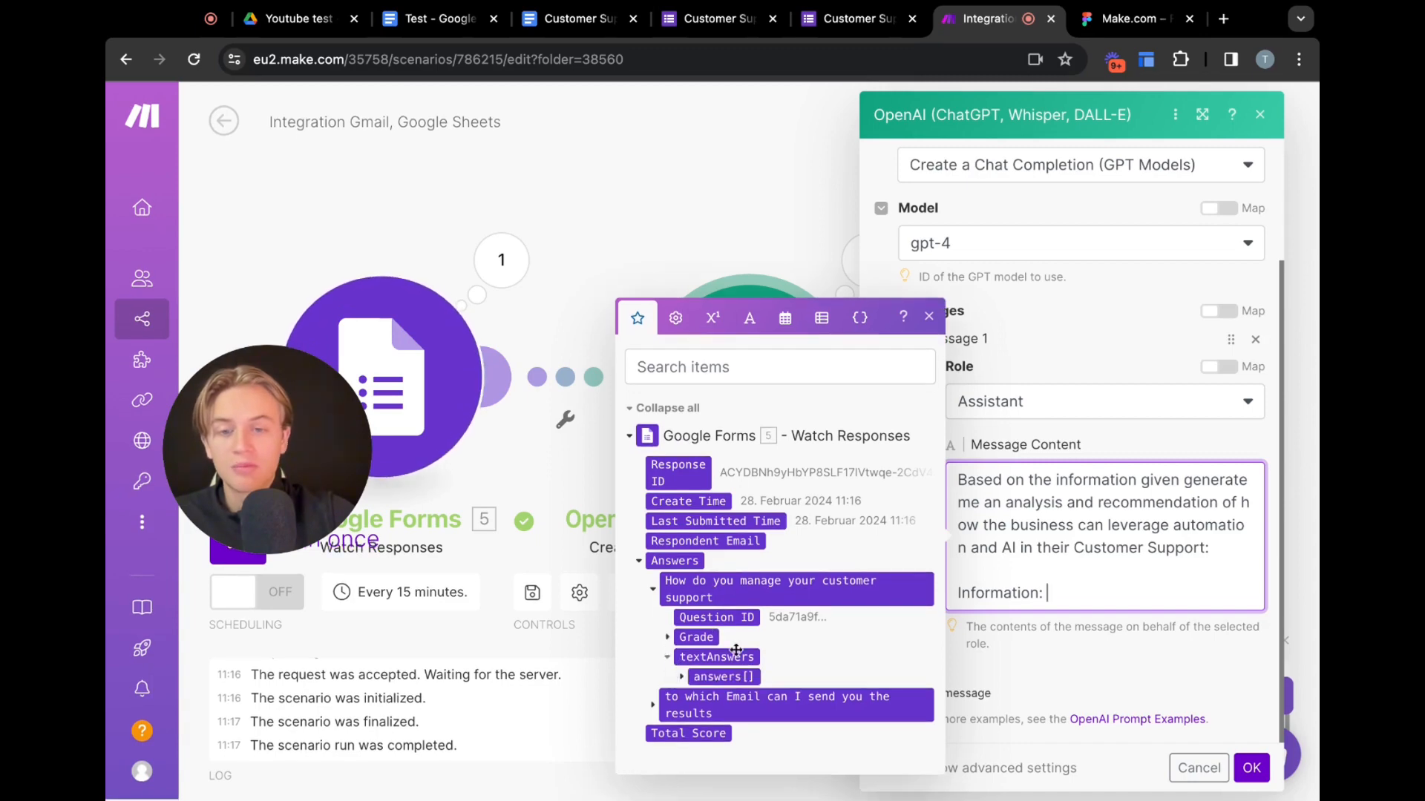
left_click(726, 677)
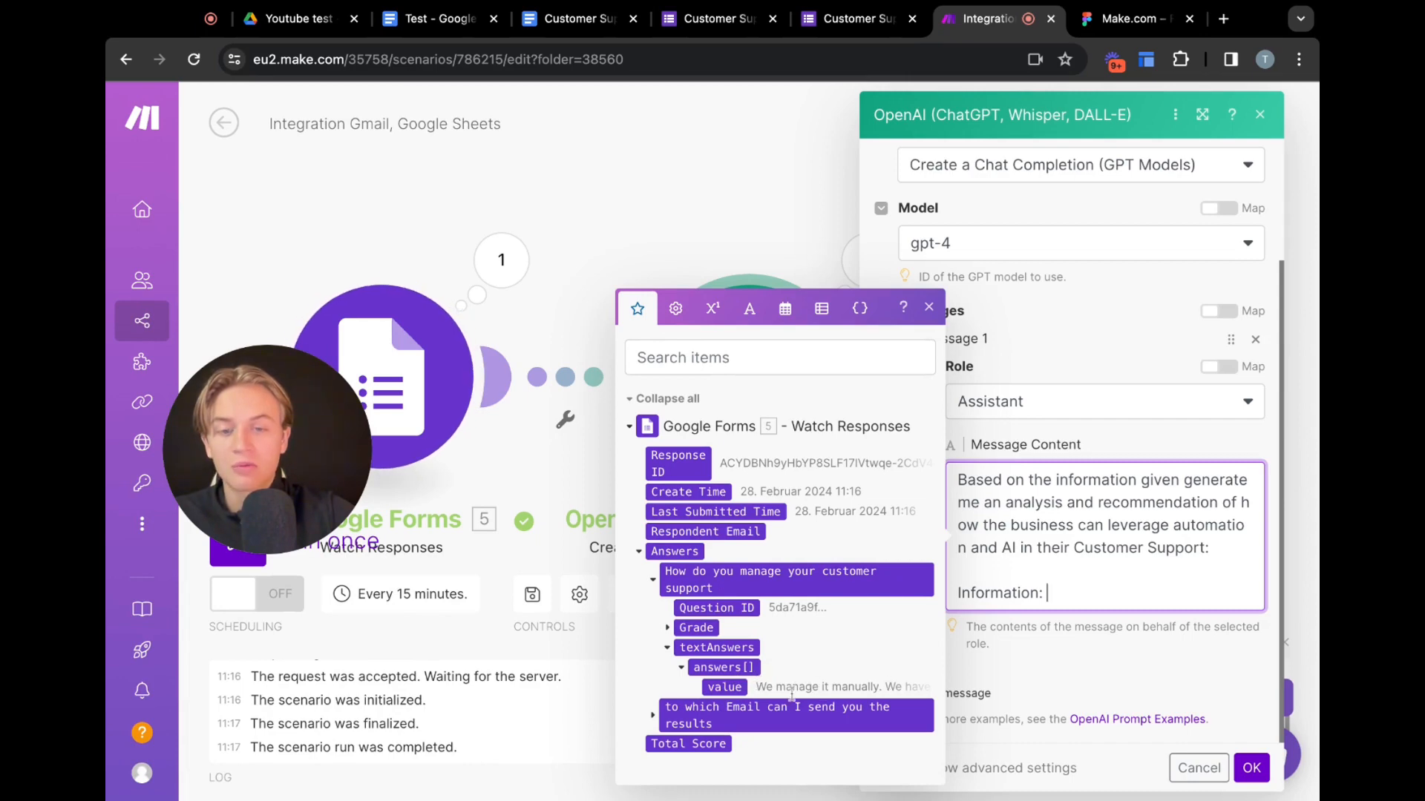
left_click(736, 668)
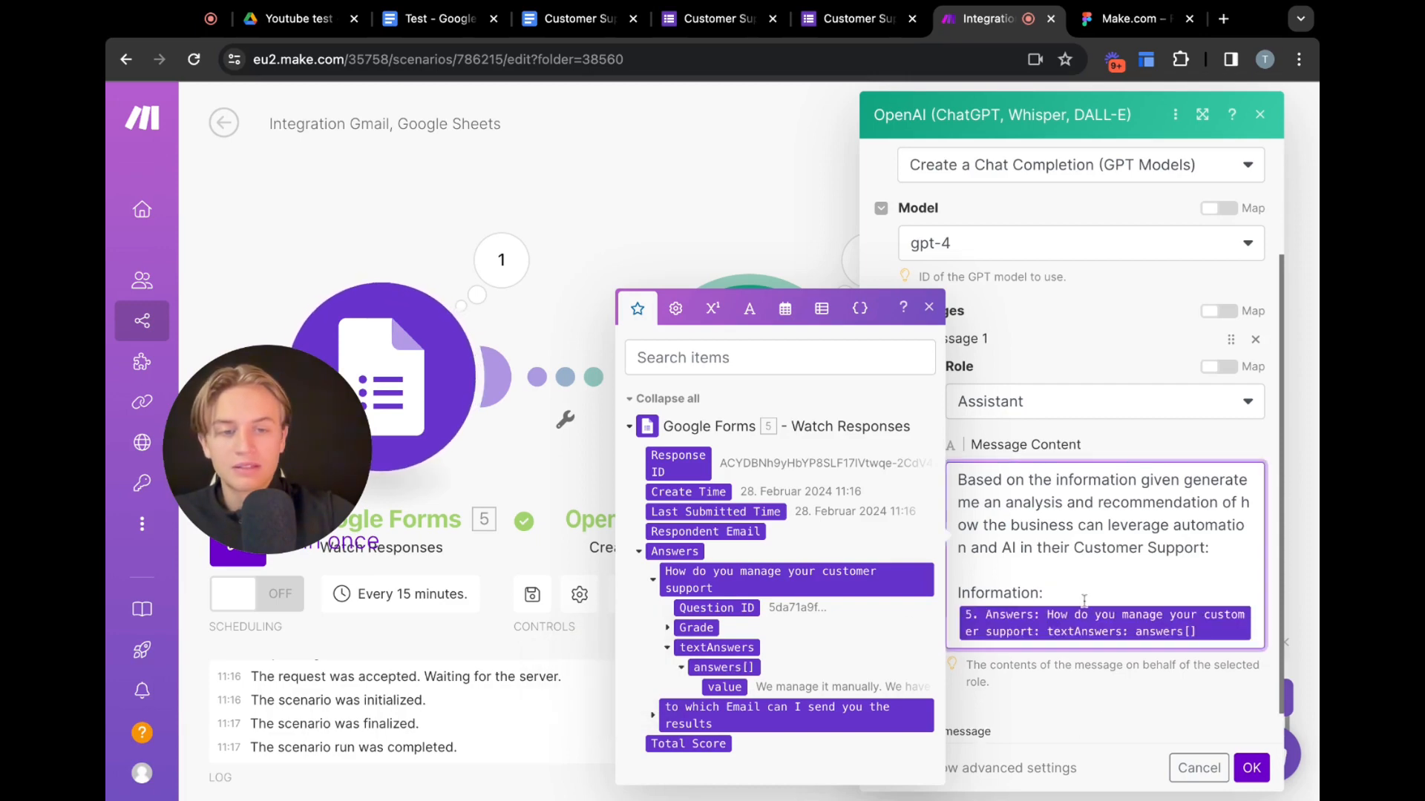
left_click(1252, 768)
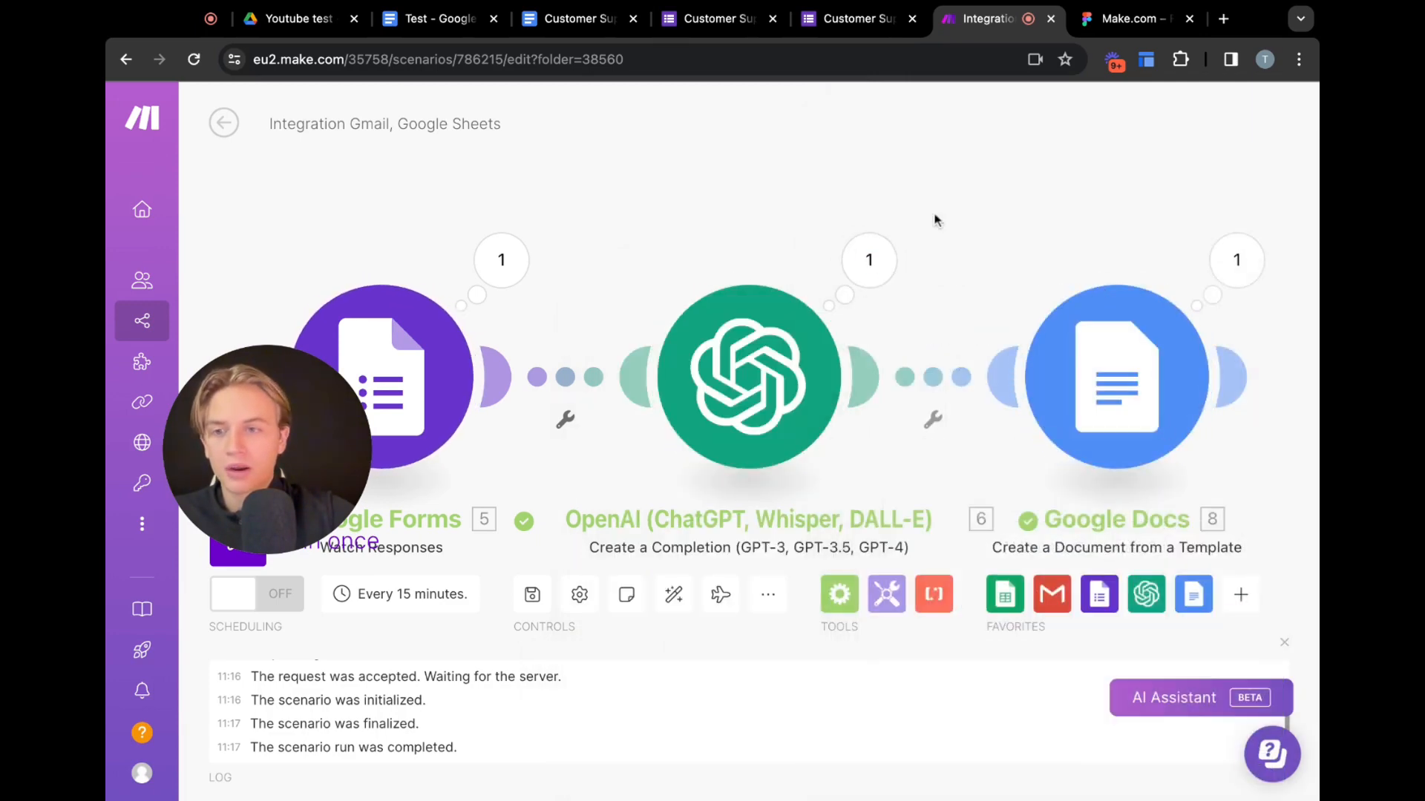
Add a Gmail Send an Email module after the Google Docs module
scroll(833, 265, "left", 1)
scroll(834, 265, "right", 3)
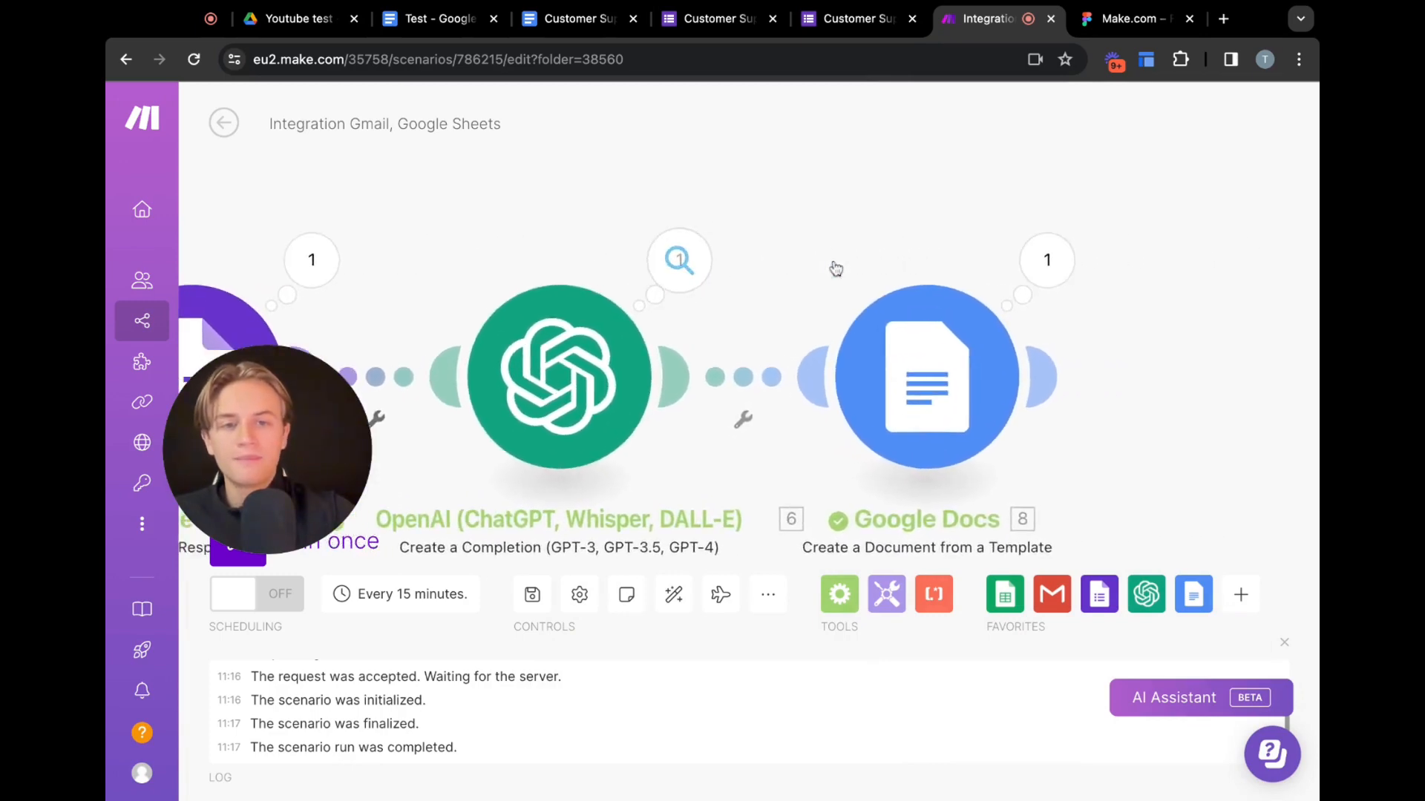
scroll(834, 265, "right", 1)
scroll(834, 265, "down", 5)
scroll(834, 265, "up", 5)
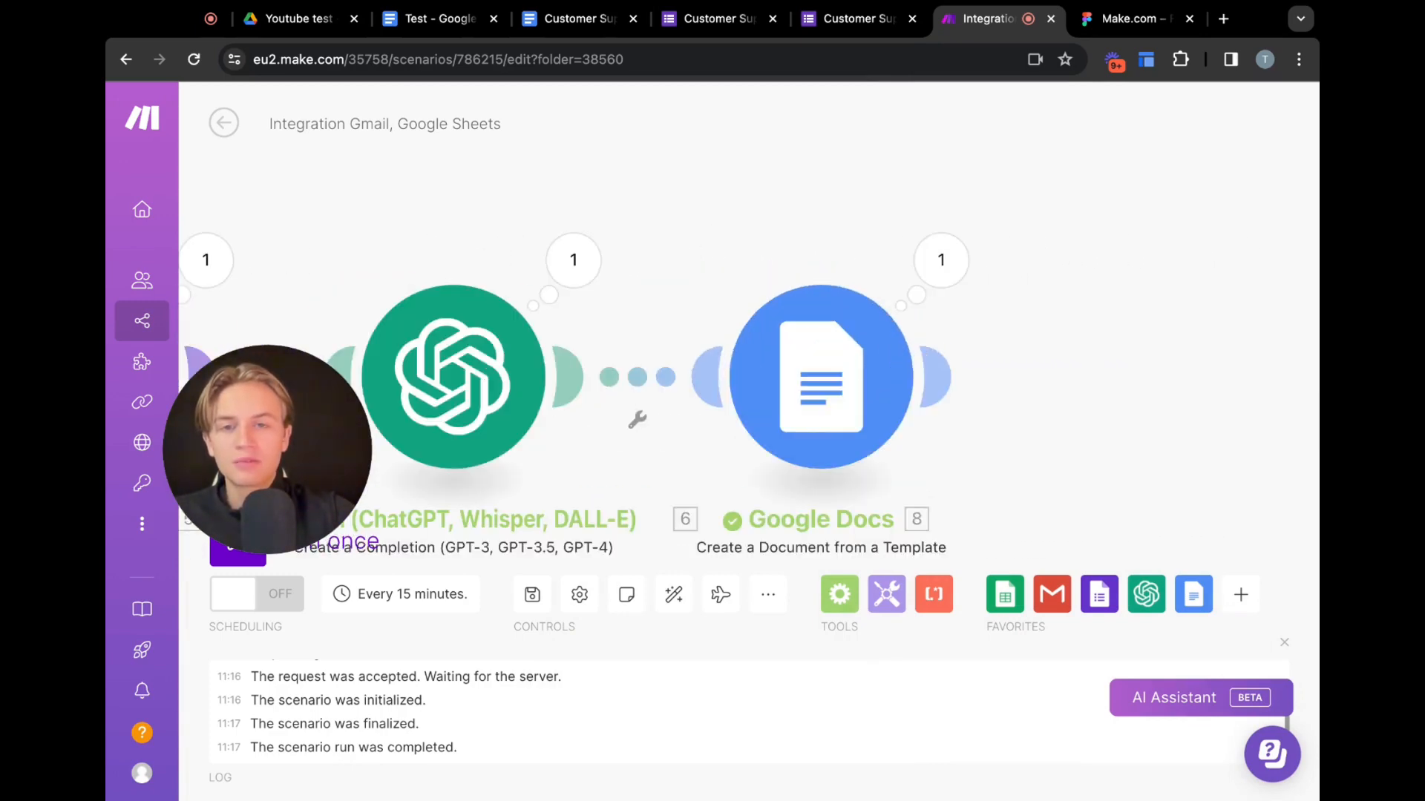
left_click(938, 376)
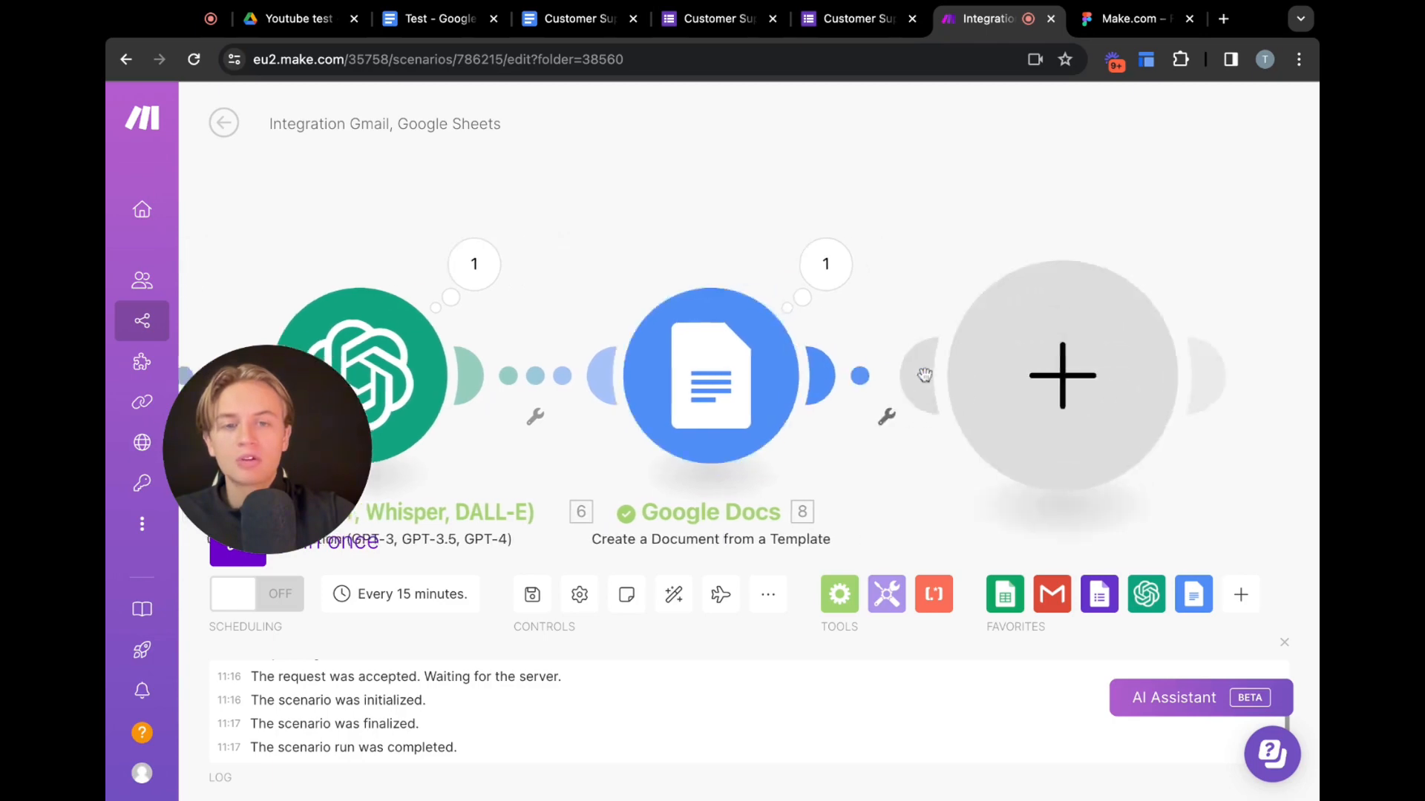
left_click(630, 296)
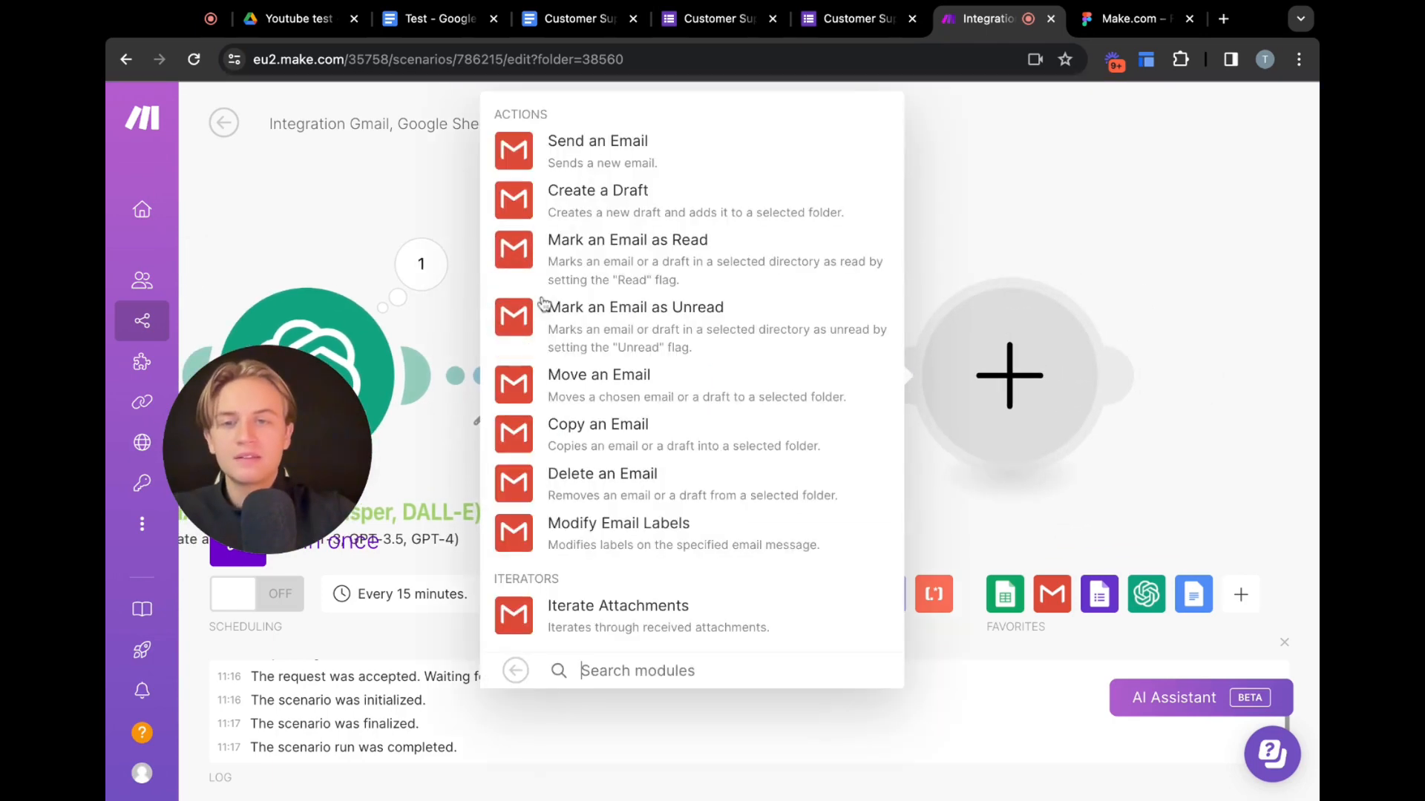
left_click(632, 157)
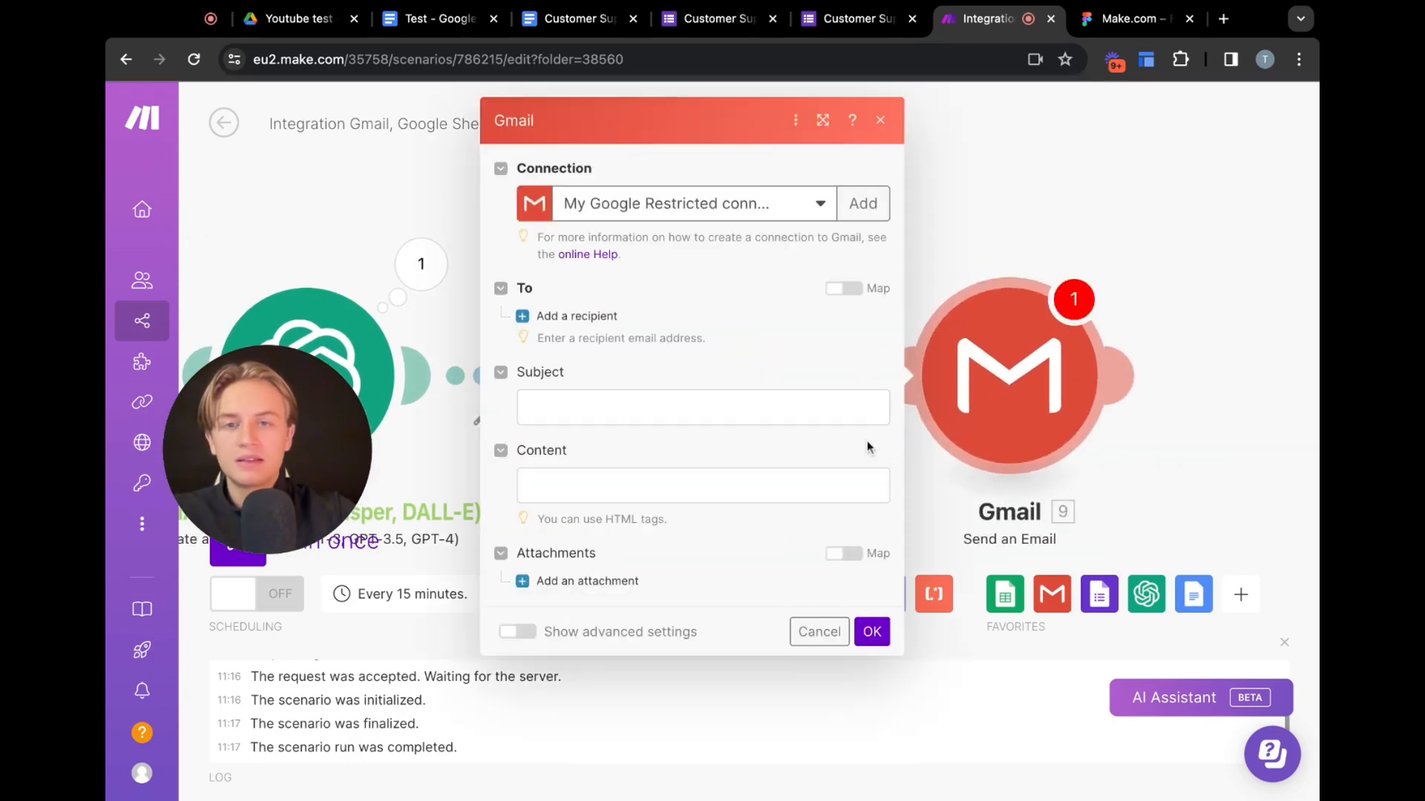
Set the email subject to "Analysis of Customer Support"
left_click(608, 406)
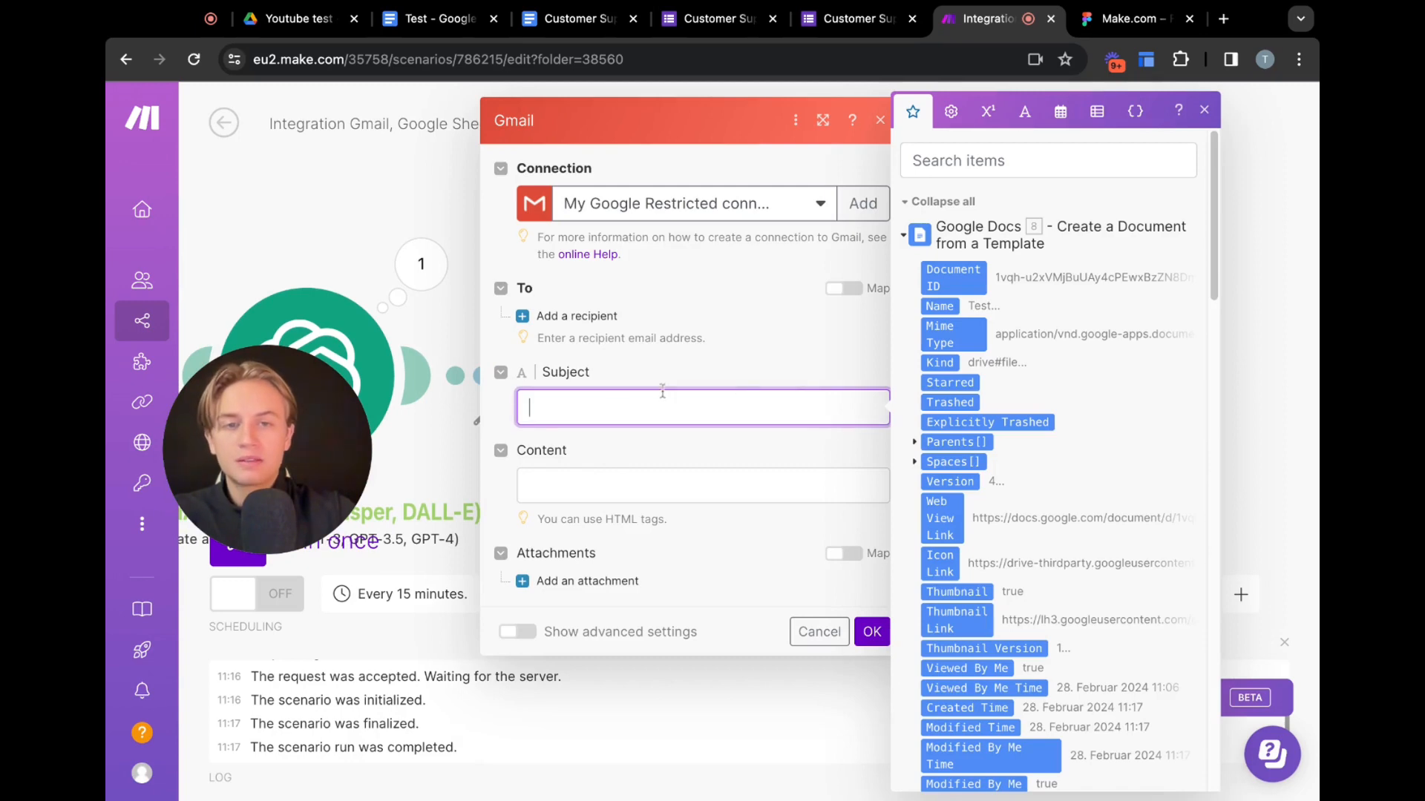
type("A")
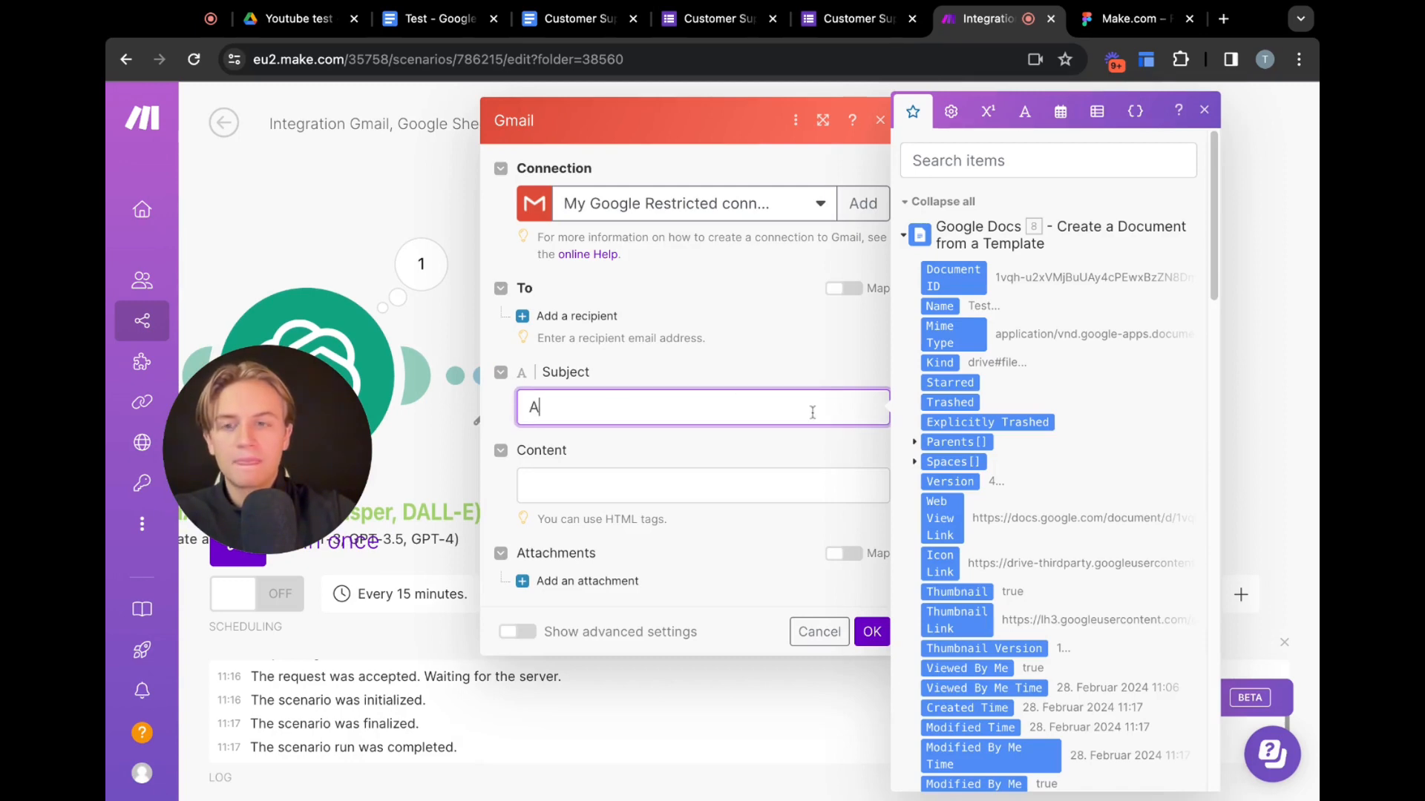
type("nalysis ")
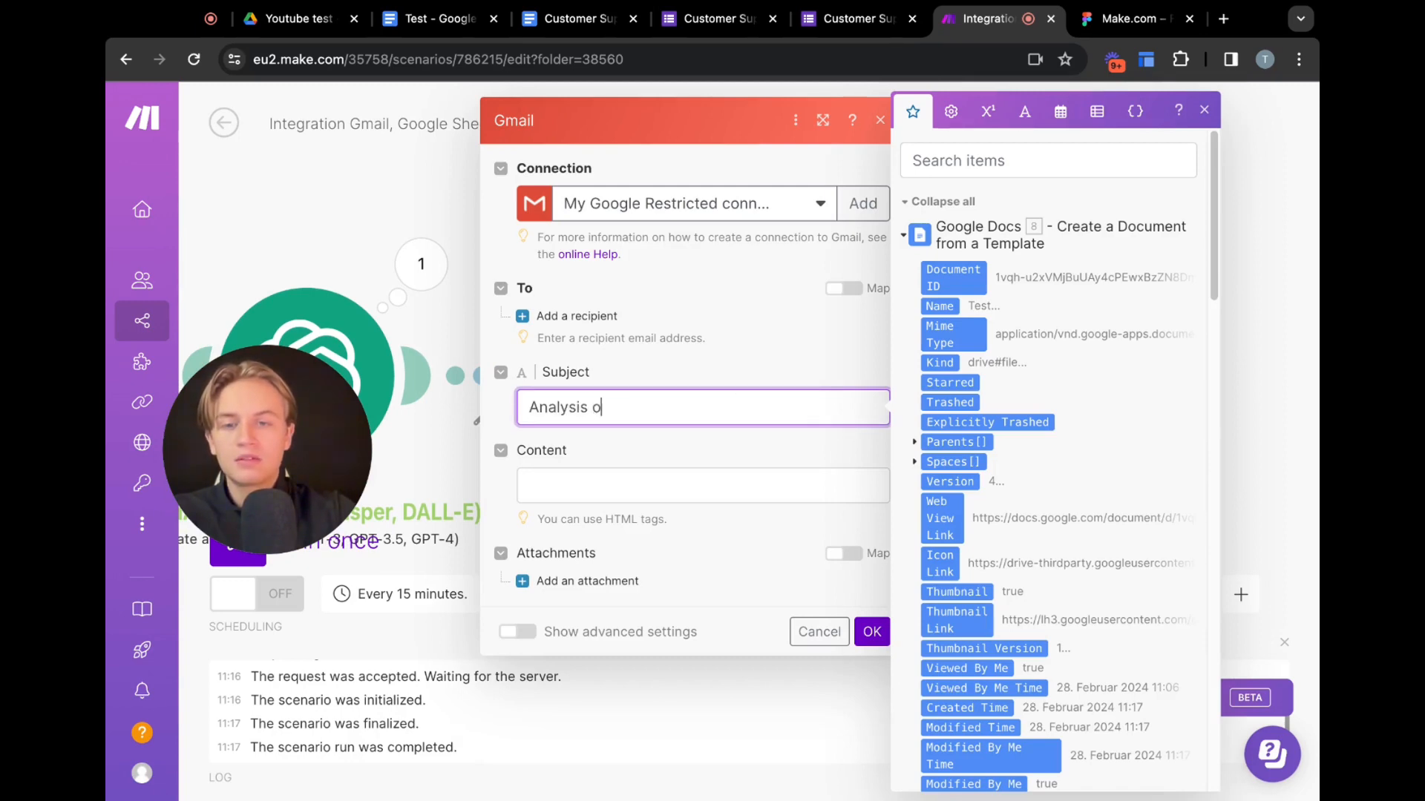
type("of Customer S")
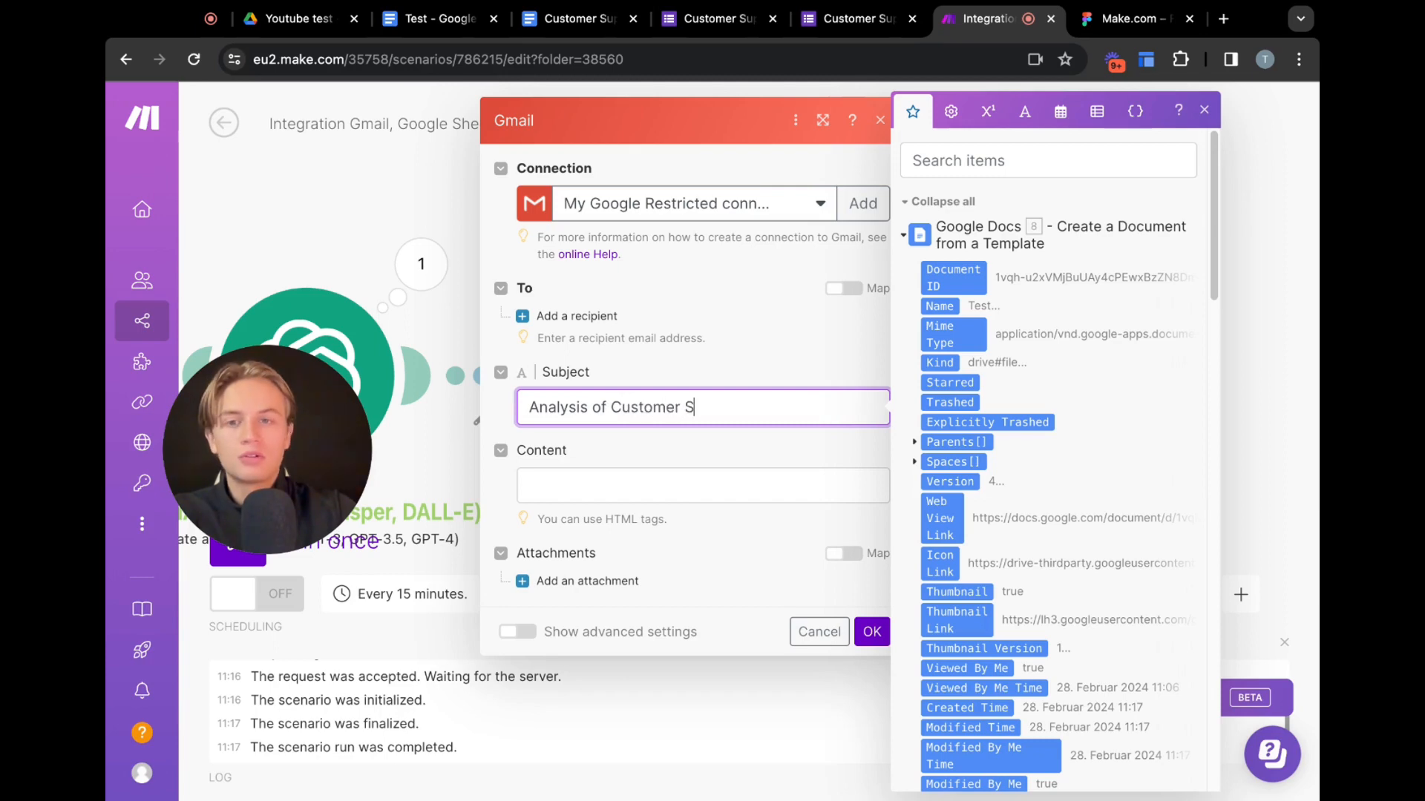
type("upport")
Write the email content "Hi there," followed by "Thanks for participating. Here is the link to the google docs:" and a blank line
left_click(723, 486)
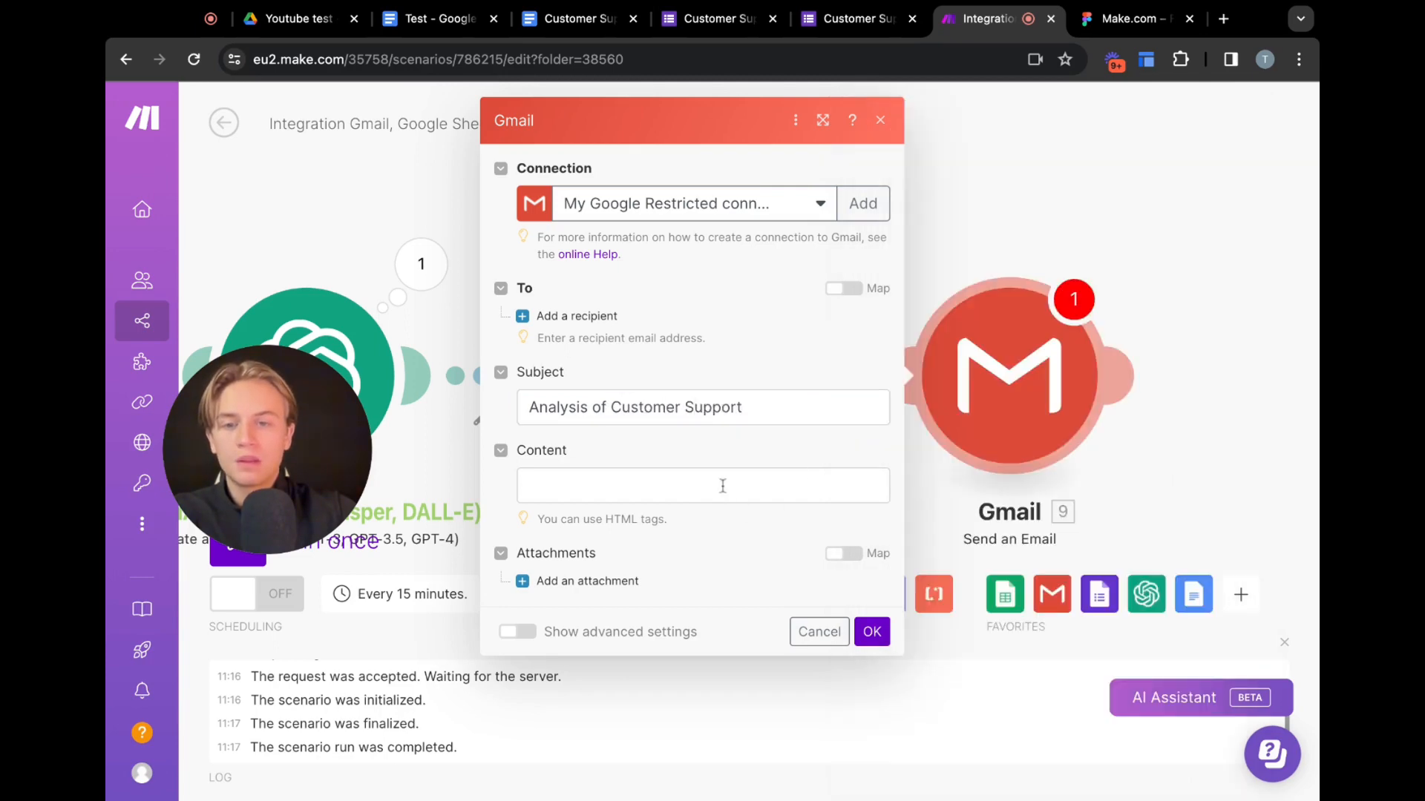
scroll(1032, 345, "down", 1)
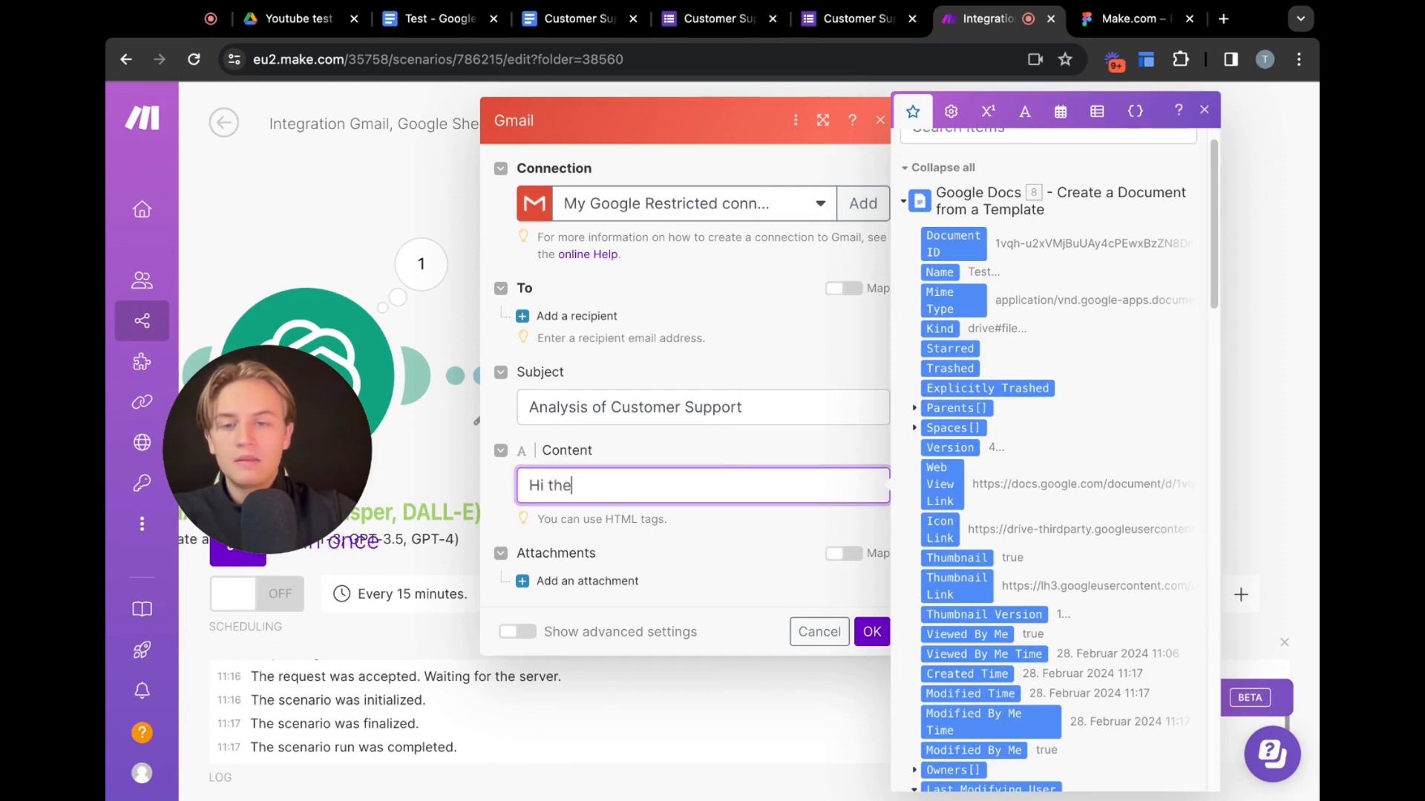
type("Hi there,")
key("Return")
key("Return")
type("Th")
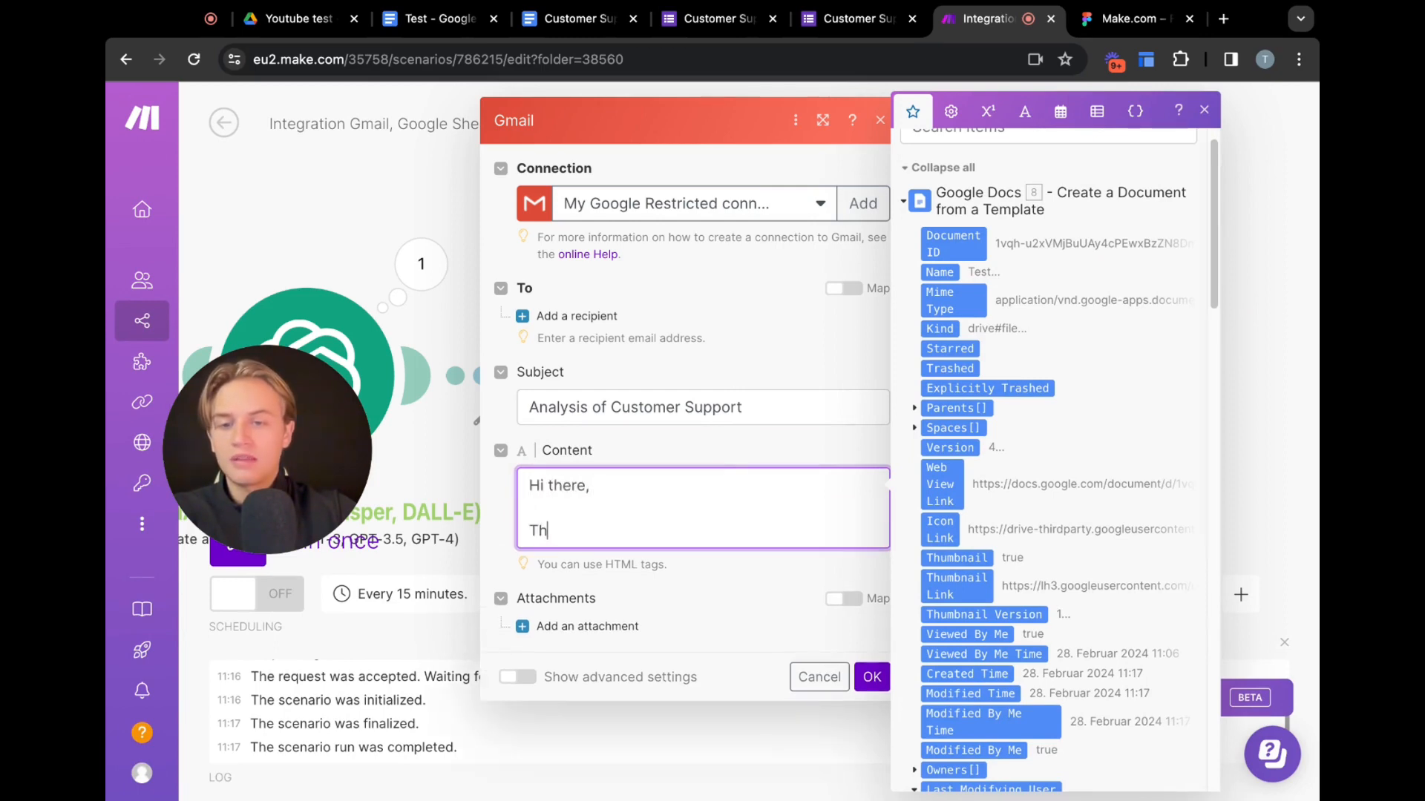
type("anks for pa")
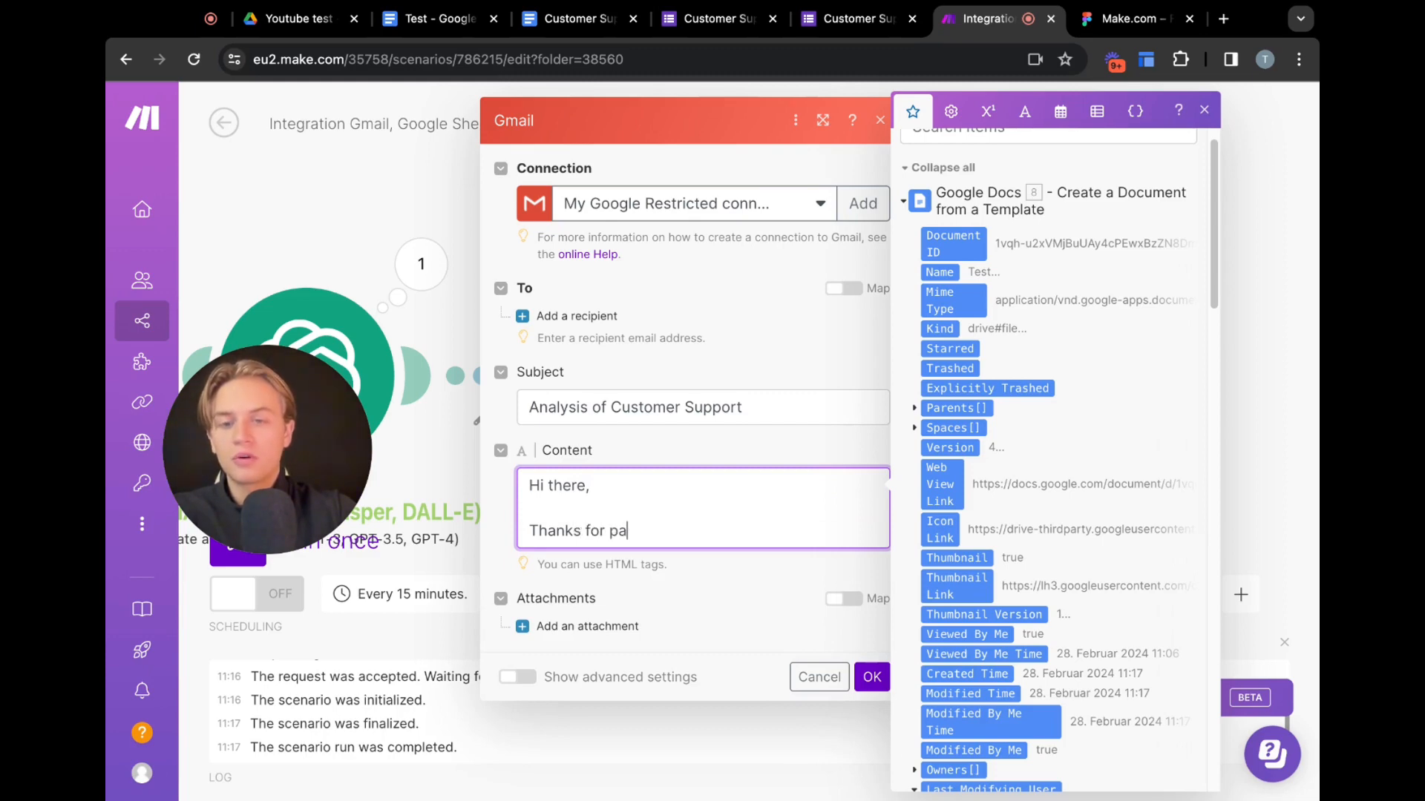
type("rticipating")
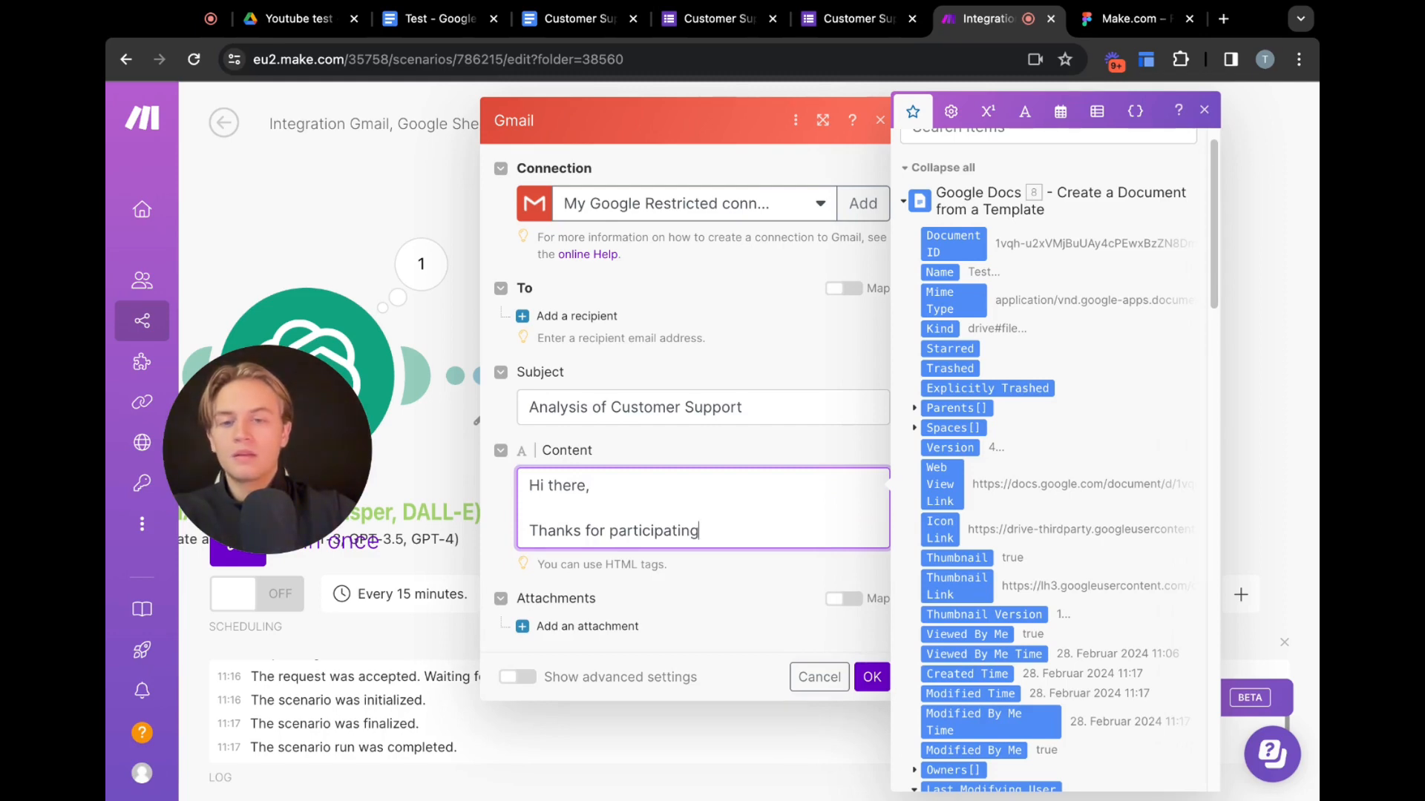
type(". Here is the l")
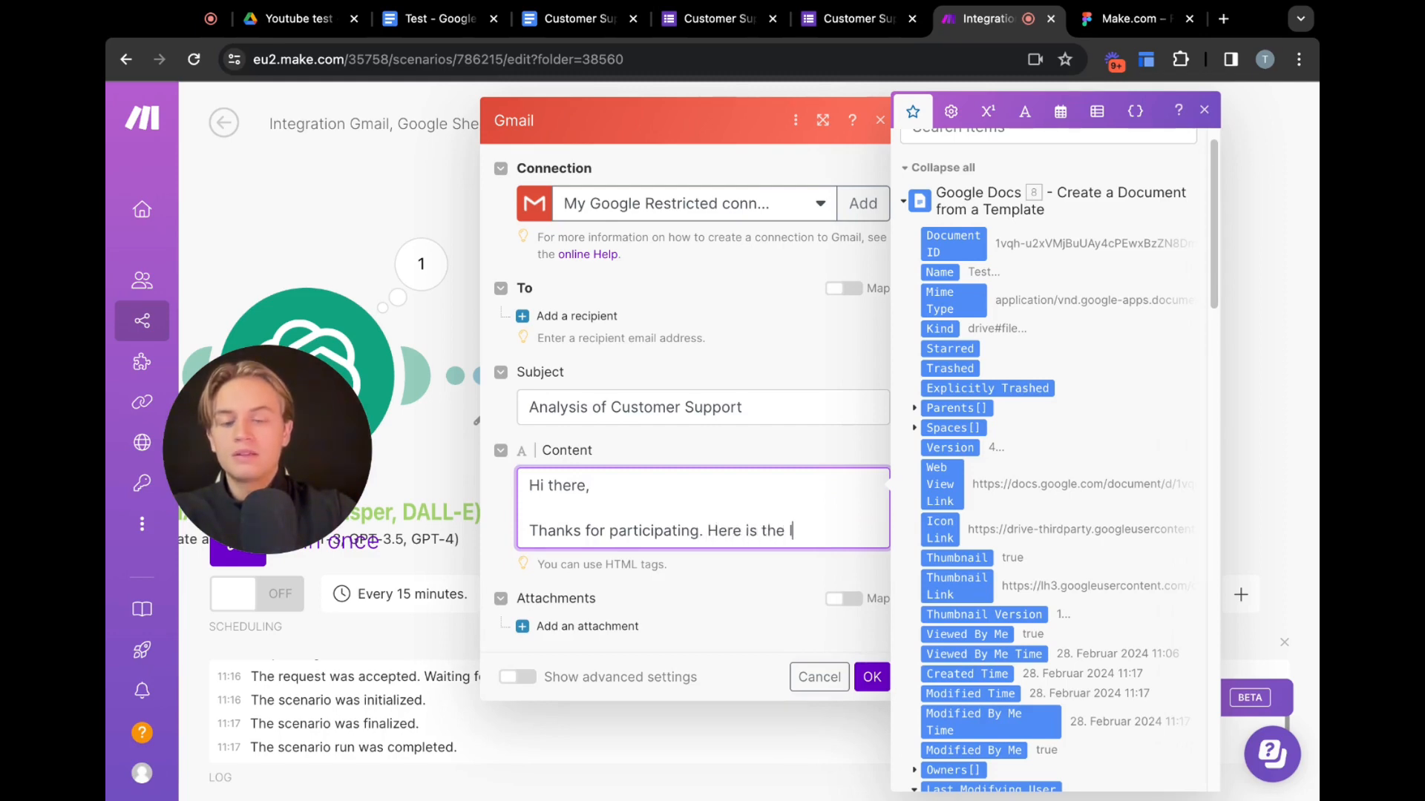
type("go")
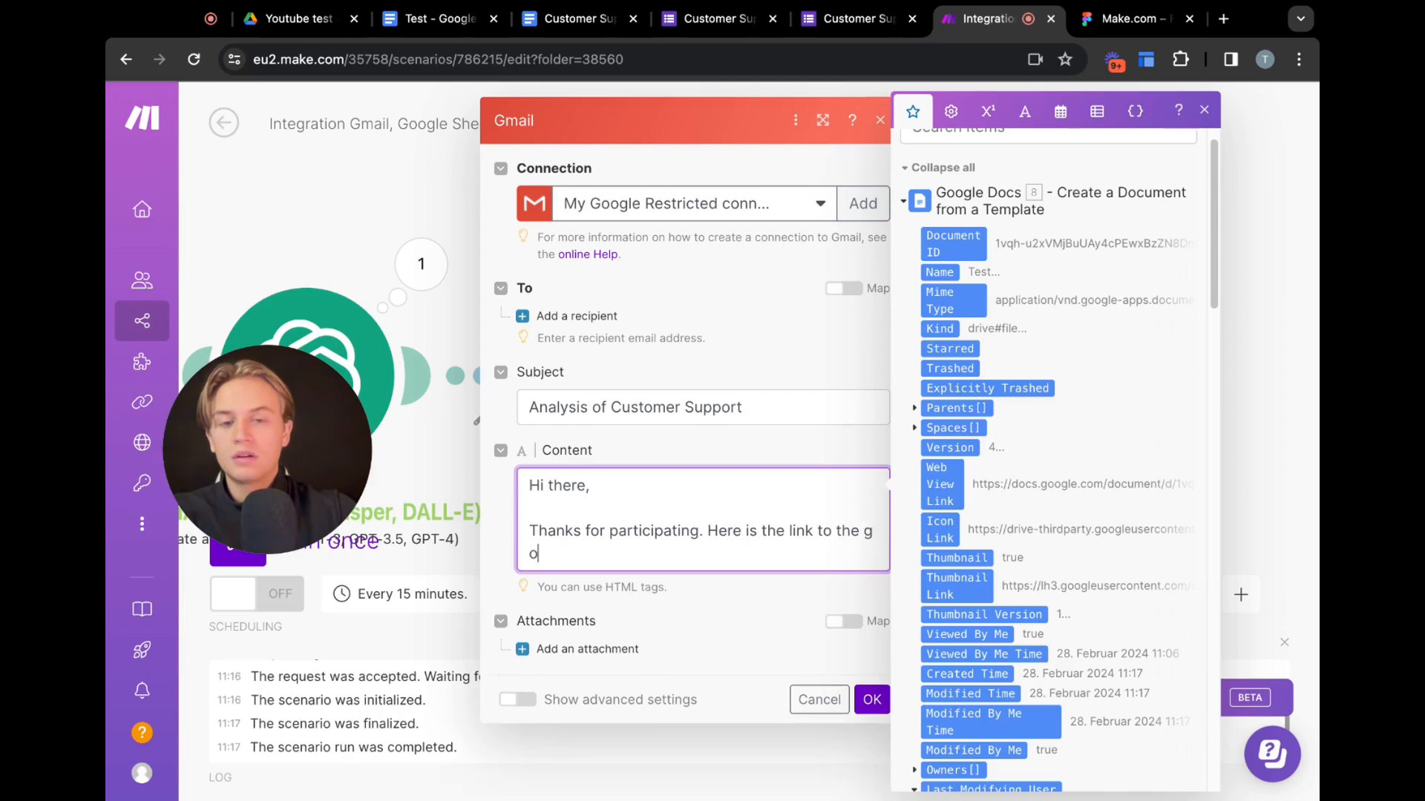
type("od")
key("BackSpace")
key("BackSpace")
key("BackSpace")
type("oogl")
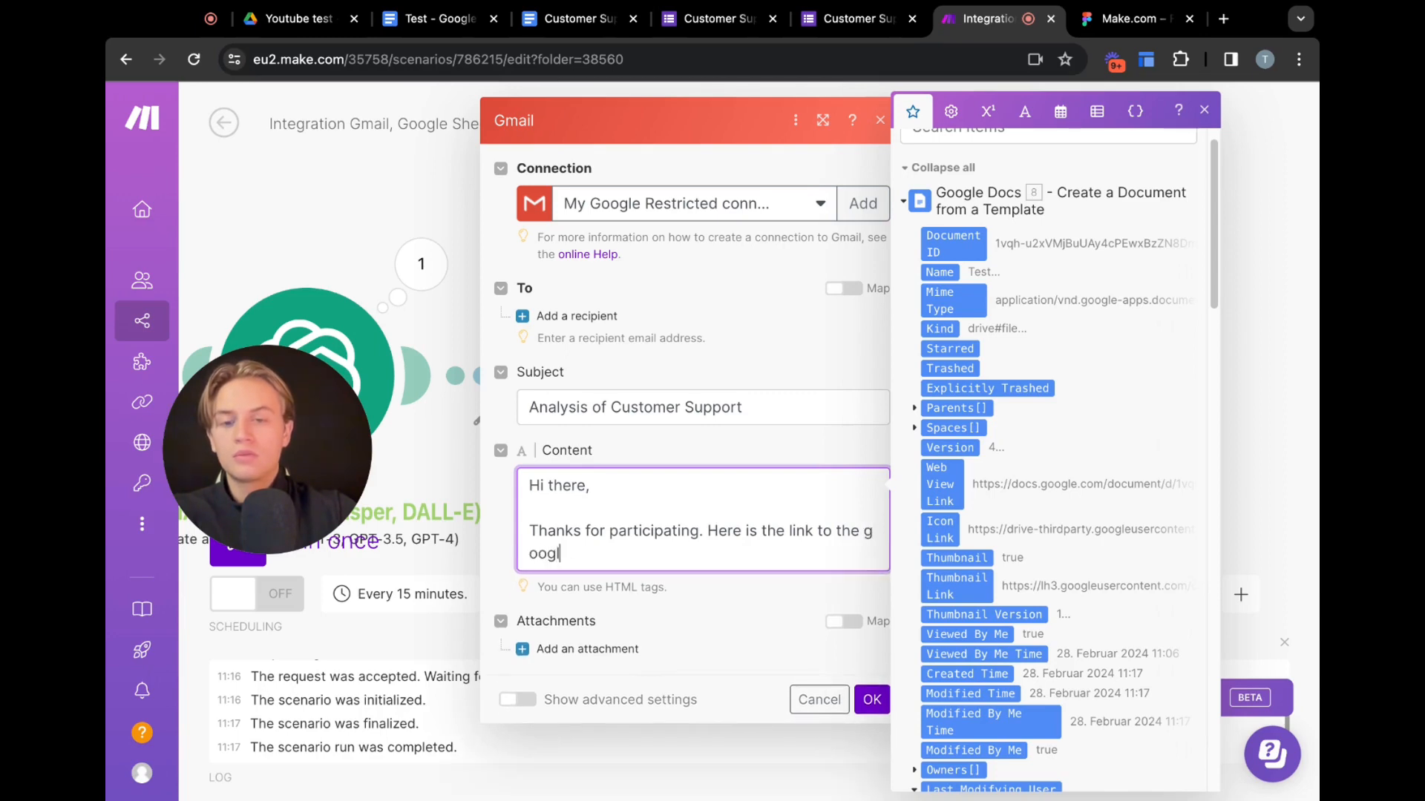
type("e docs:")
key("Return")
key("Return")
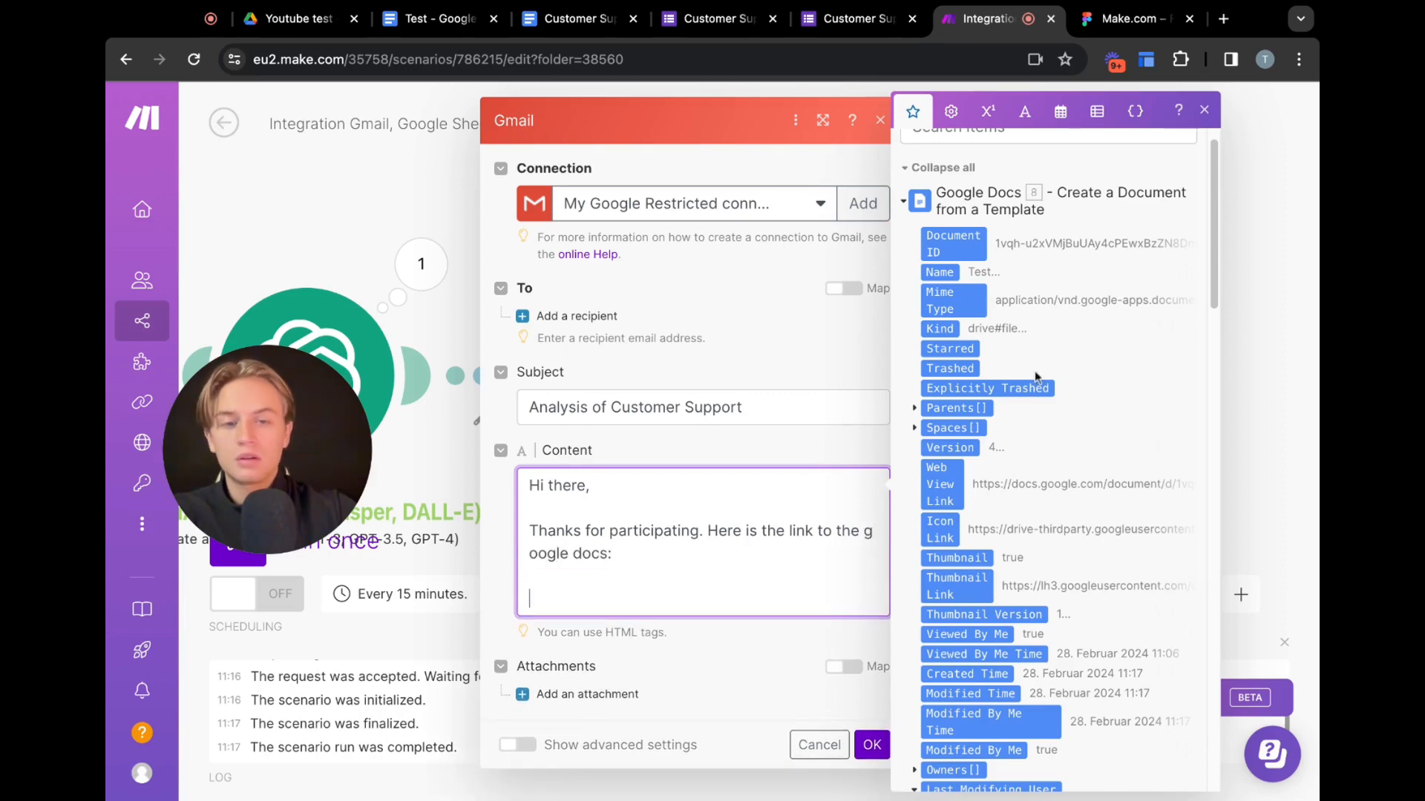
Browse the Google Docs module's output items in the mapping panel to find the document link
scroll(1111, 463, "down", 1)
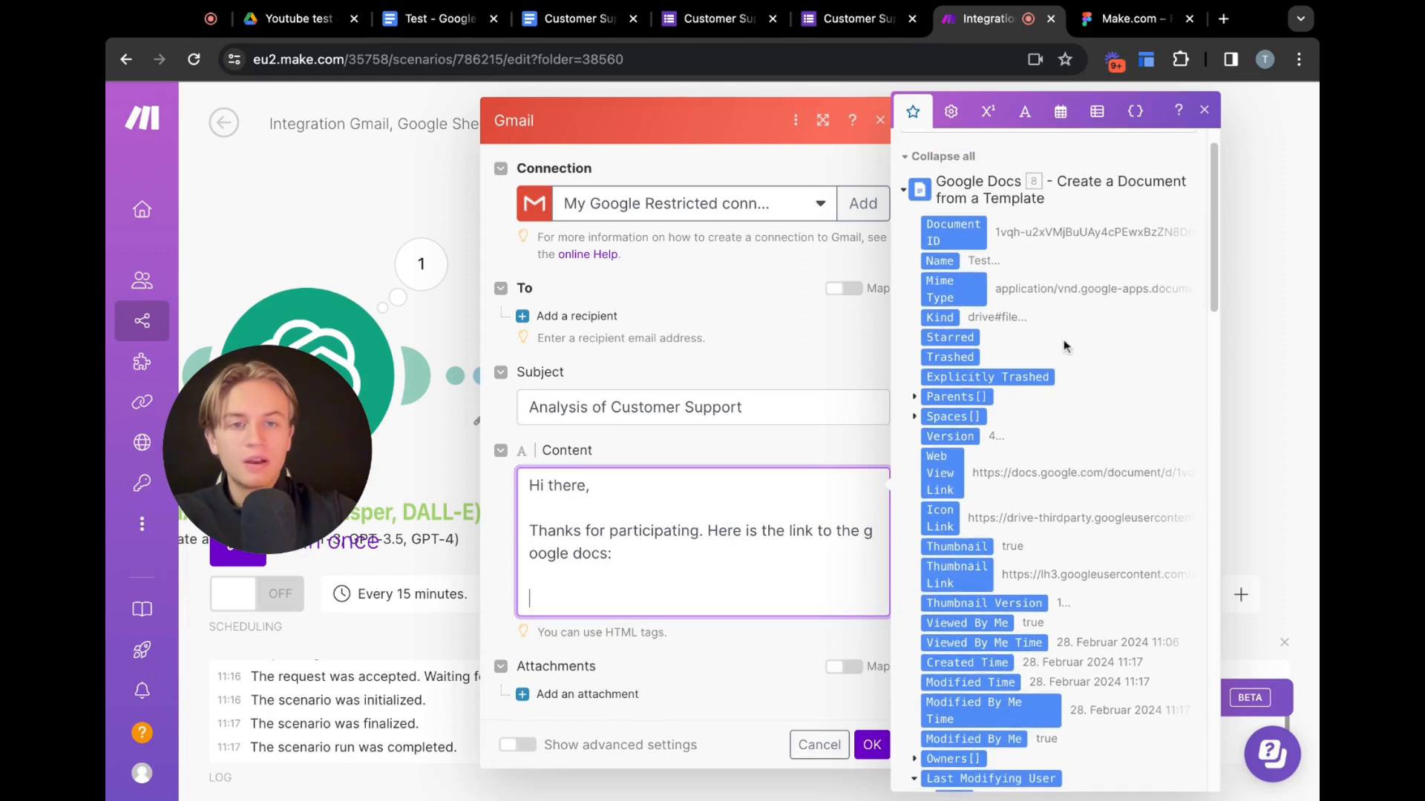
scroll(1024, 416, "up", 1)
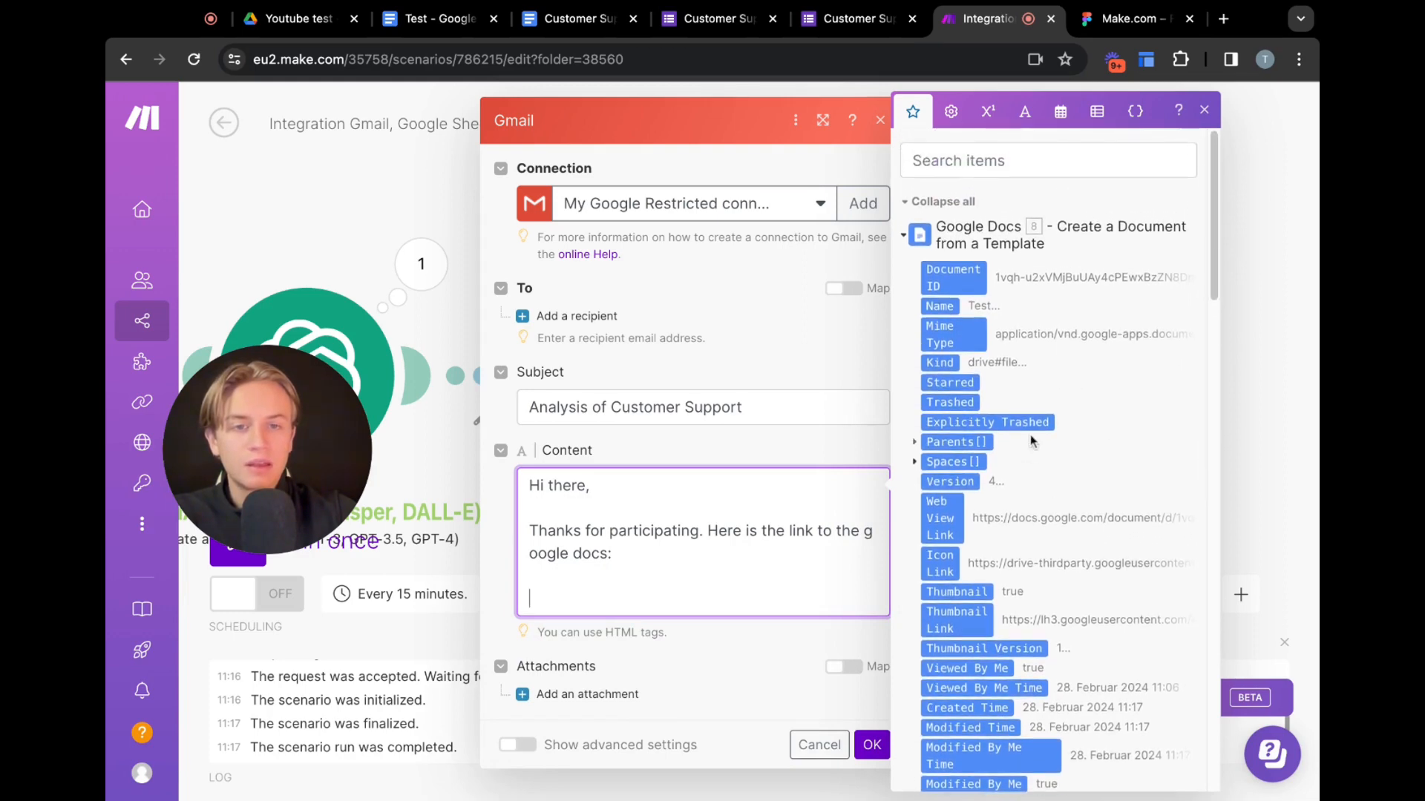
scroll(1031, 440, "down", 3)
scroll(1031, 440, "down", 10)
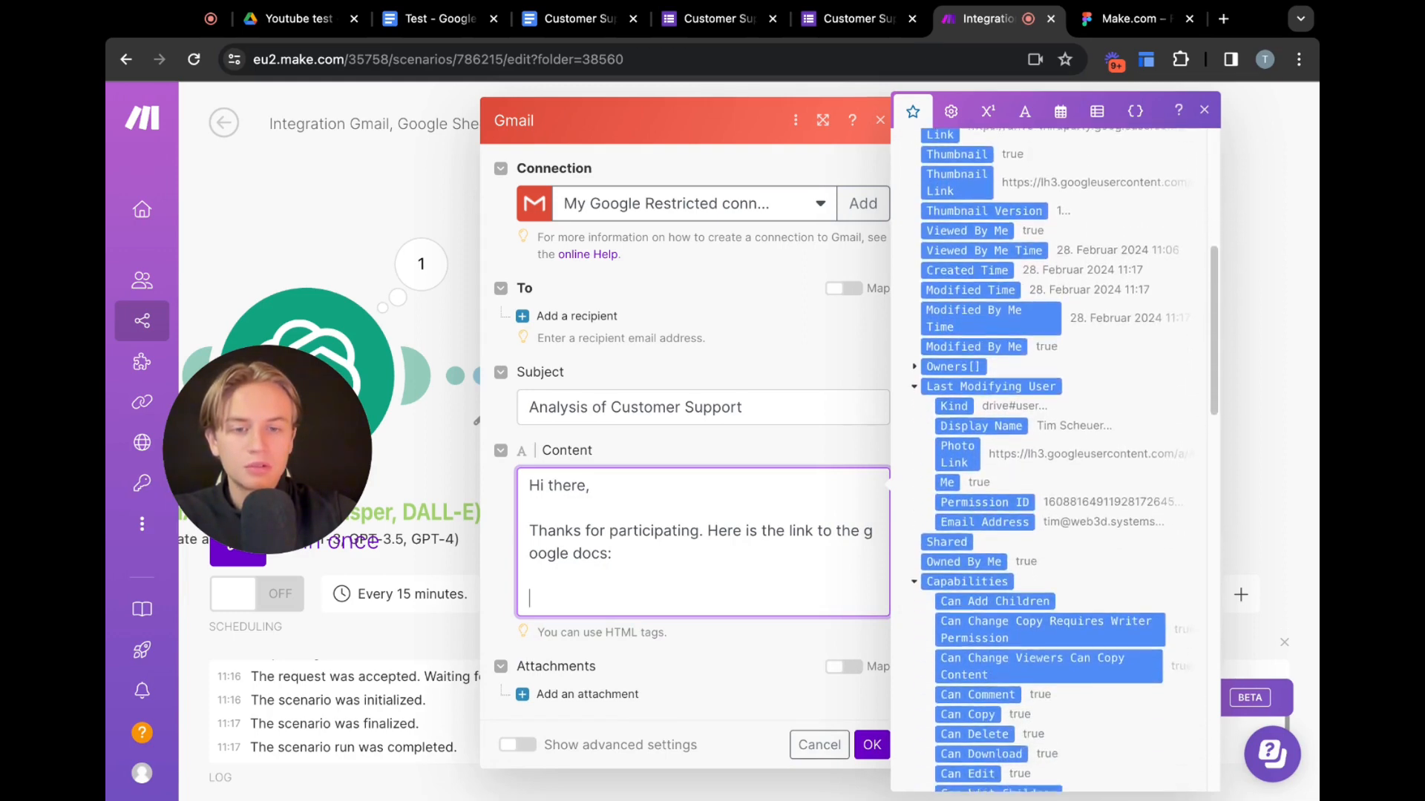
scroll(1054, 460, "down", 15)
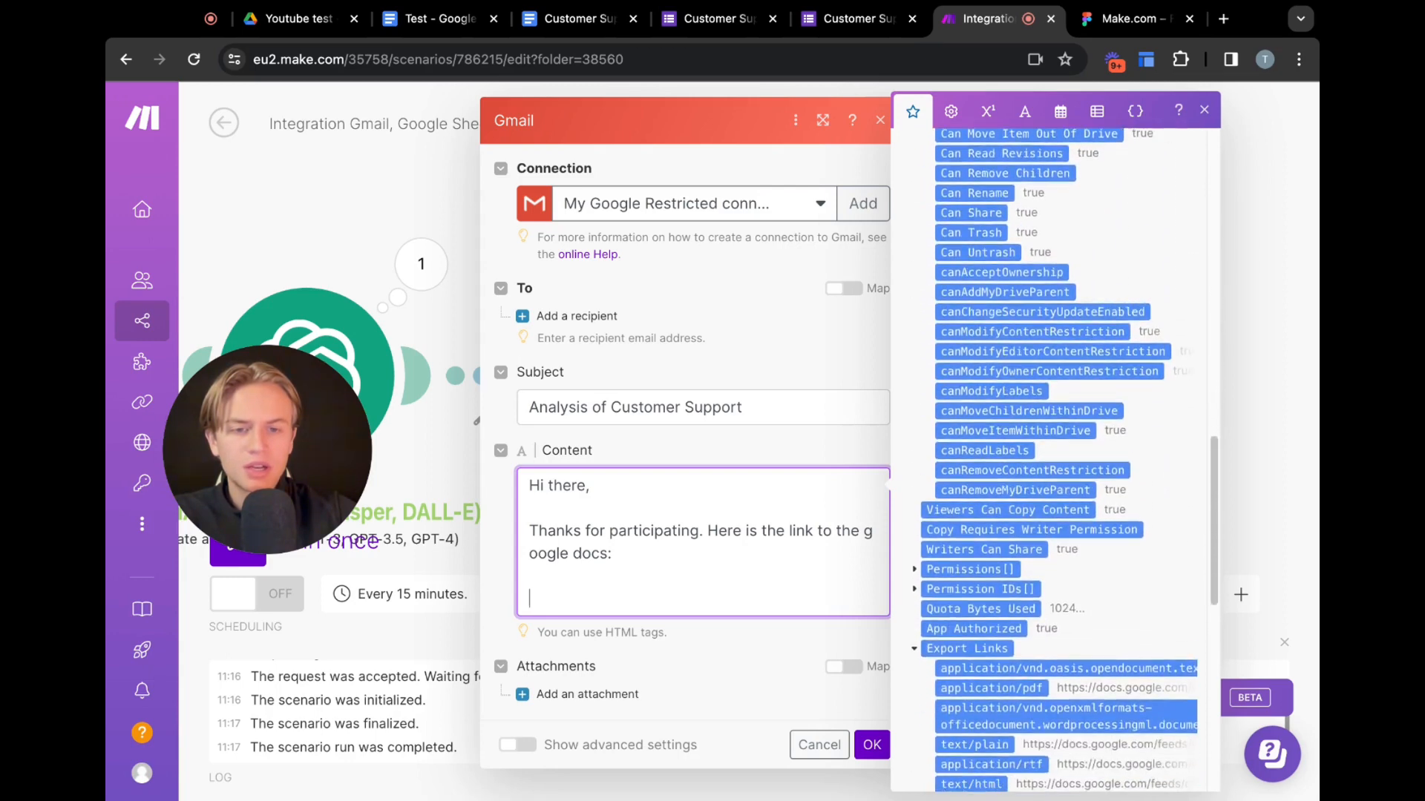
scroll(1024, 519, "down", 5)
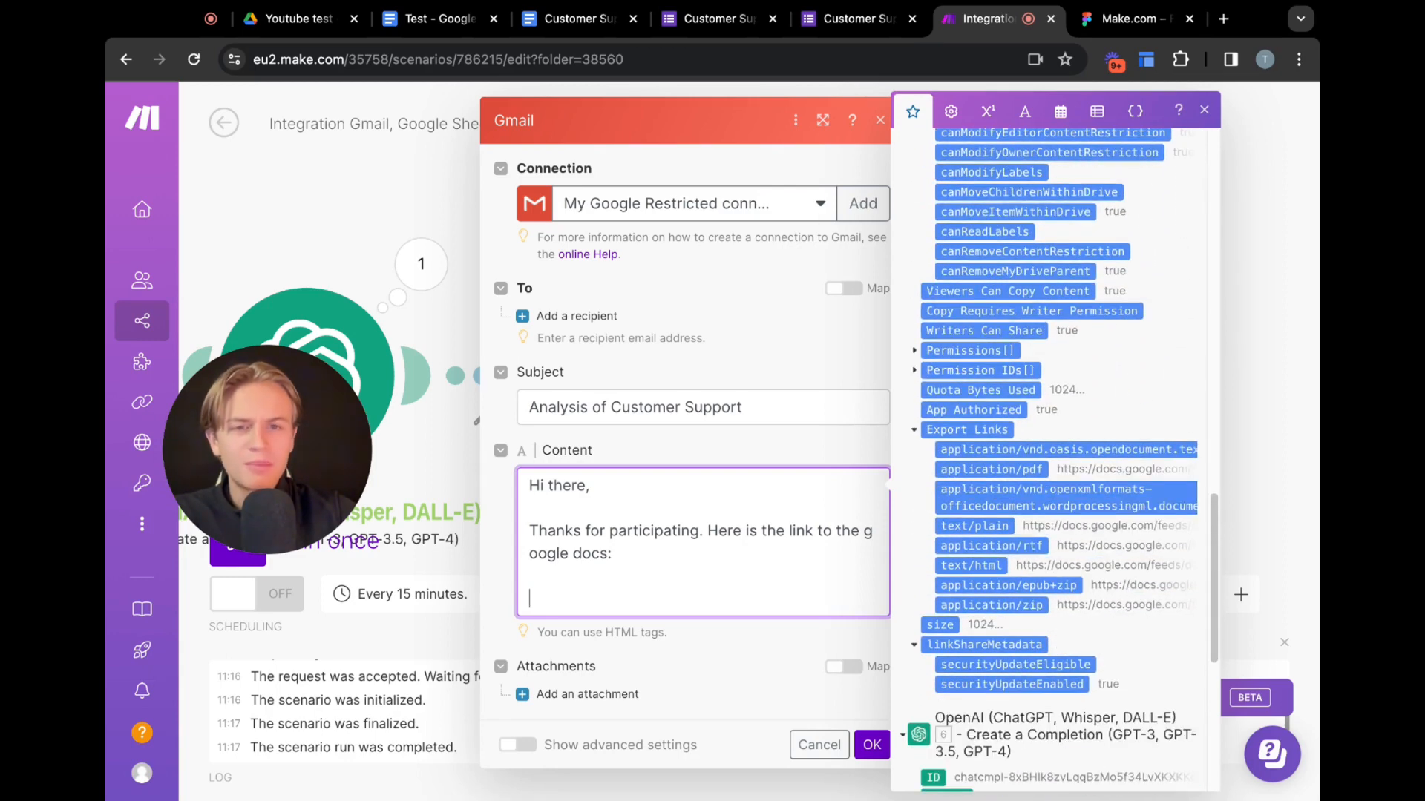
scroll(1007, 503, "up", 2)
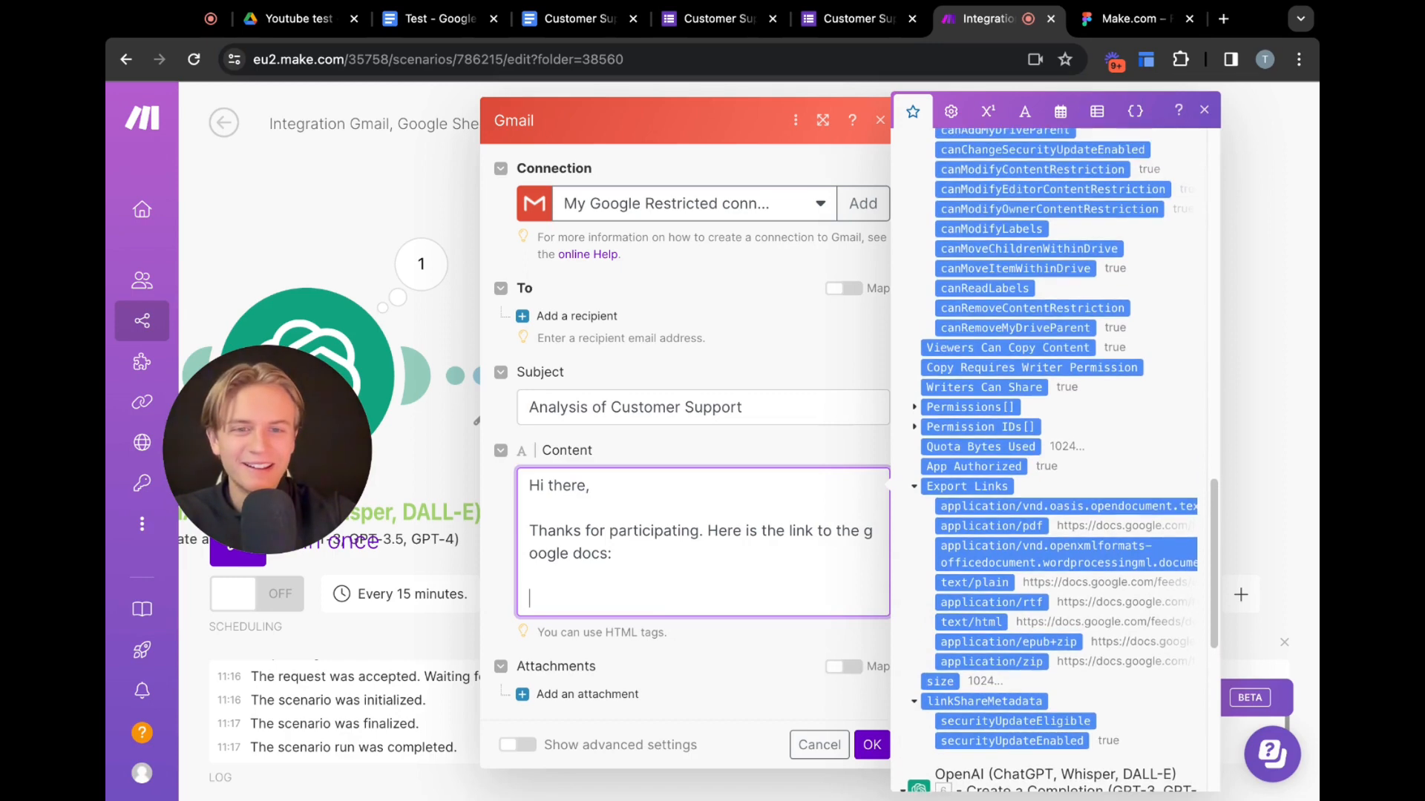
scroll(1007, 502, "down", 2)
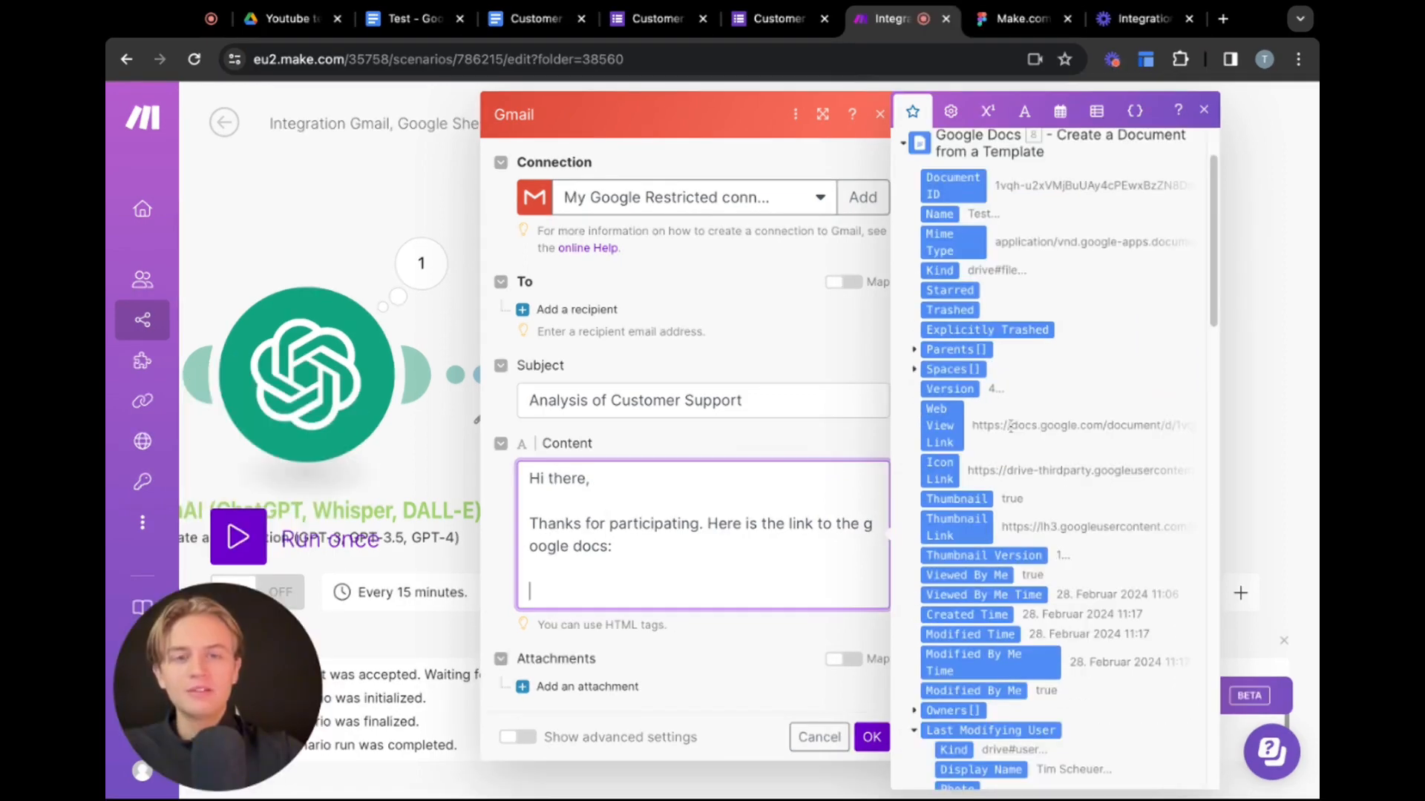
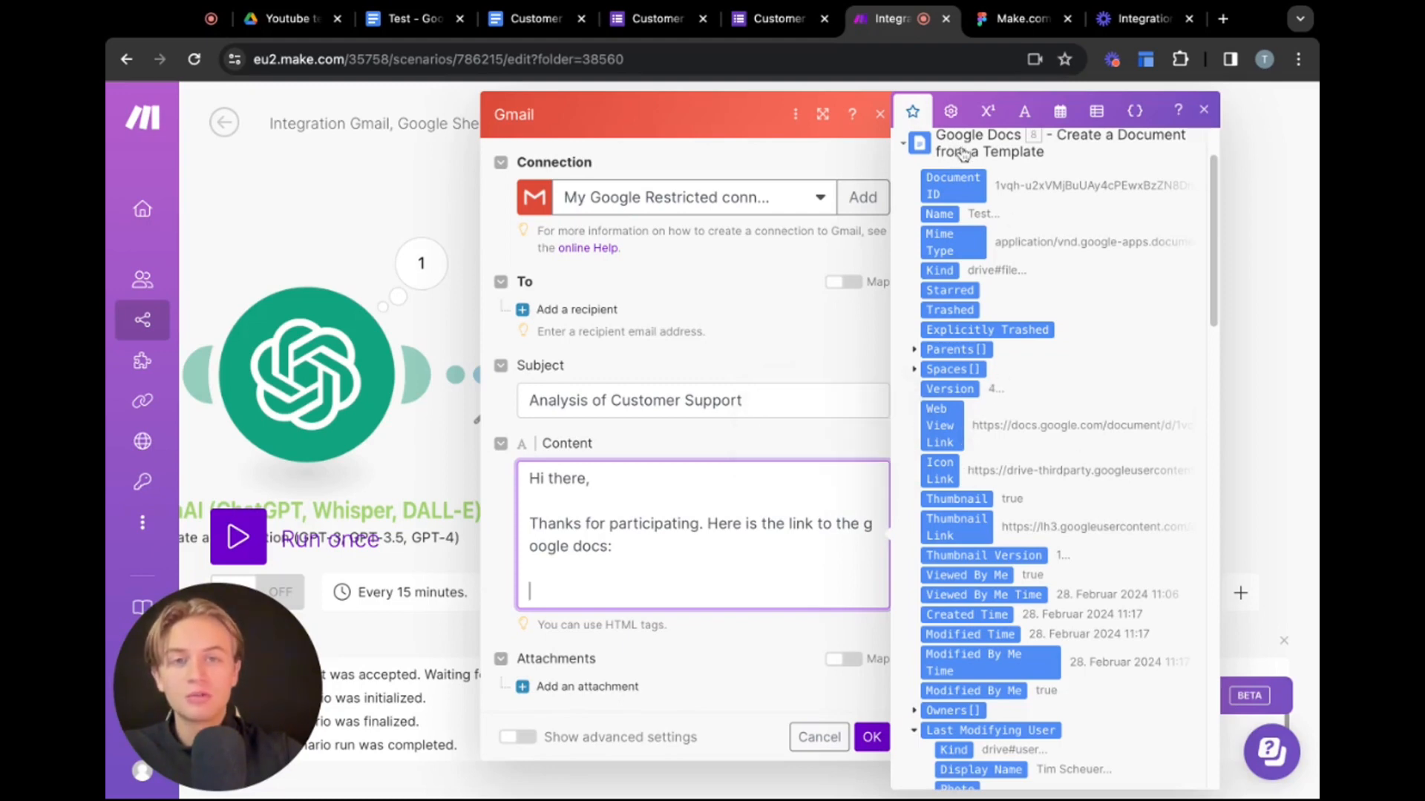
Insert the Google Docs Web View Link into the email content below the text and close the Gmail module
scroll(995, 534, "down", 20)
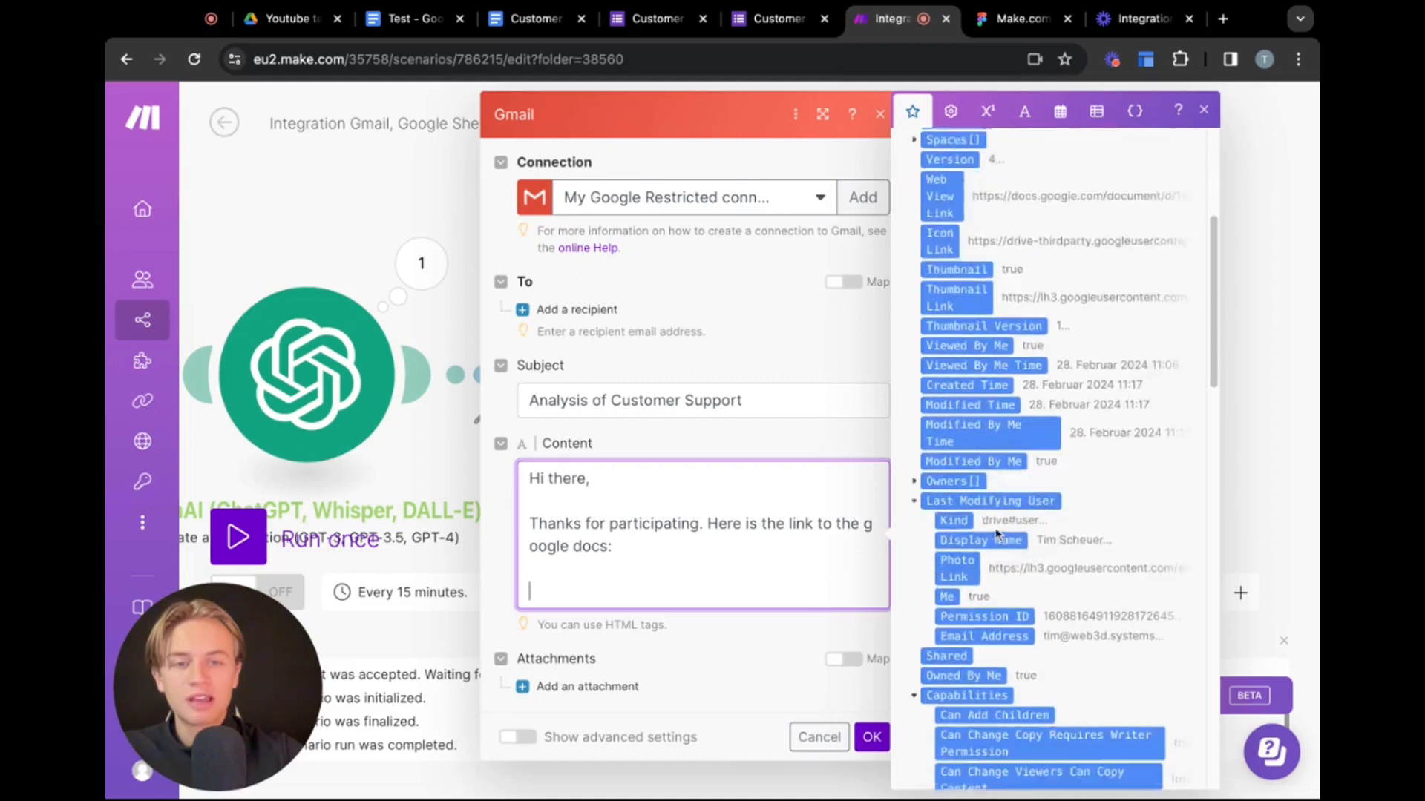
scroll(985, 462, "up", 20)
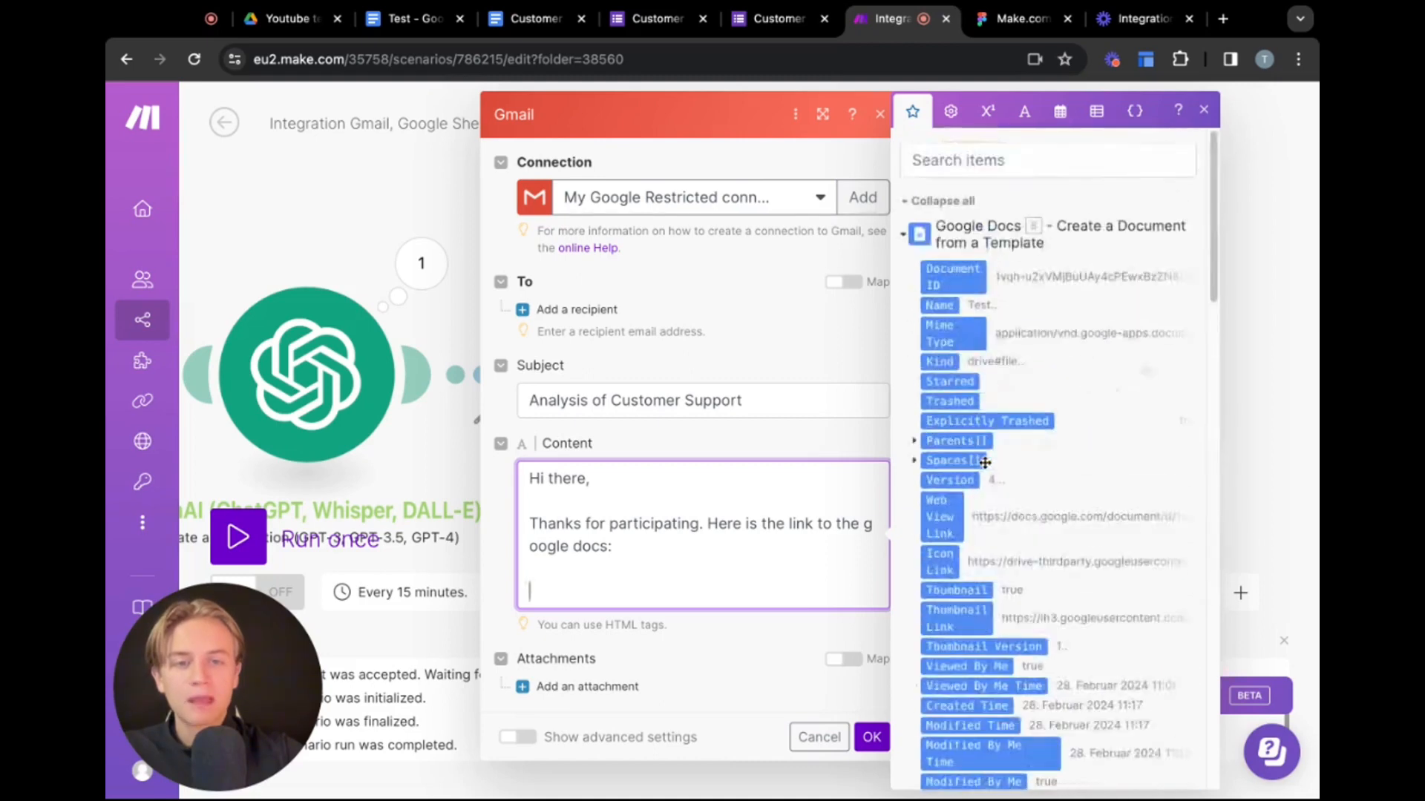
scroll(985, 463, "down", 1)
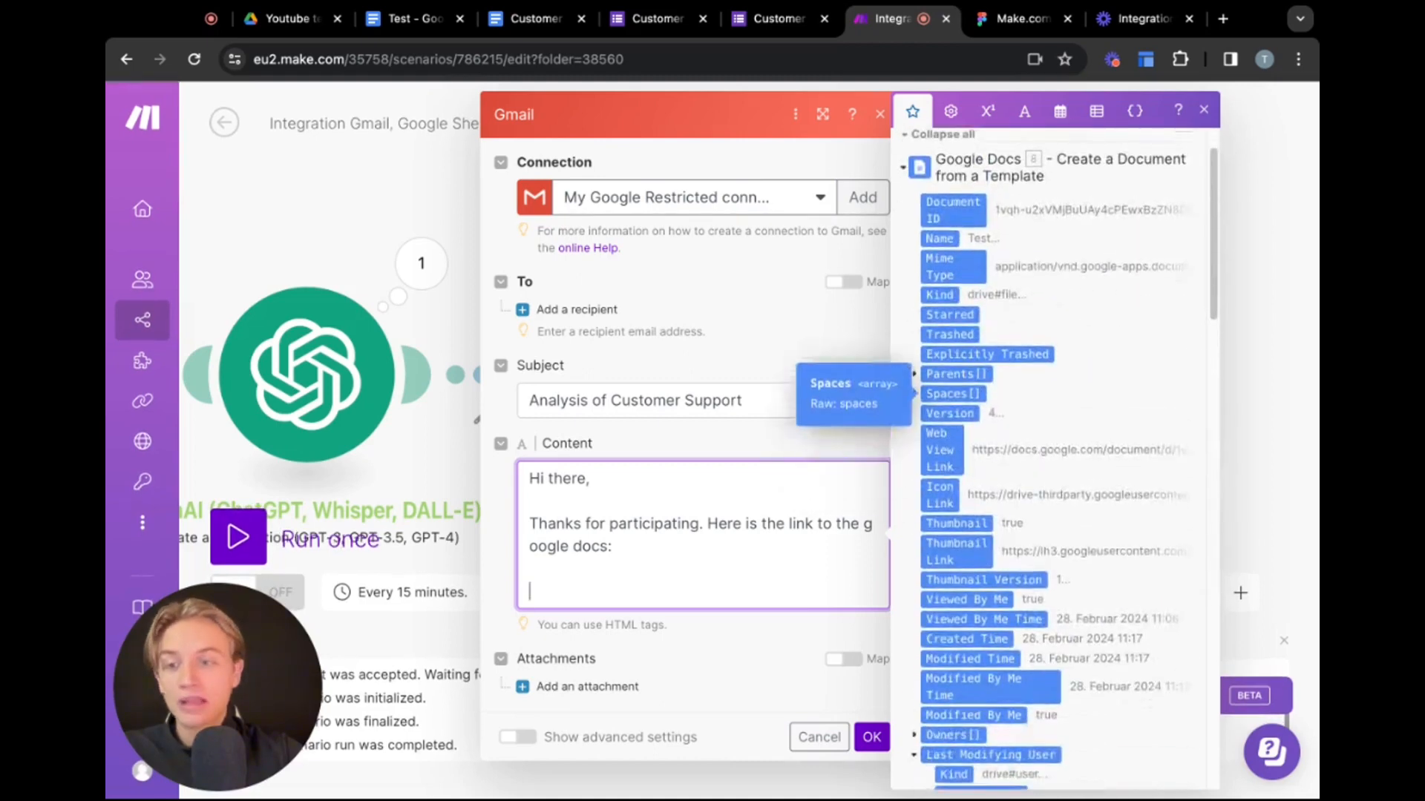
left_click(949, 464)
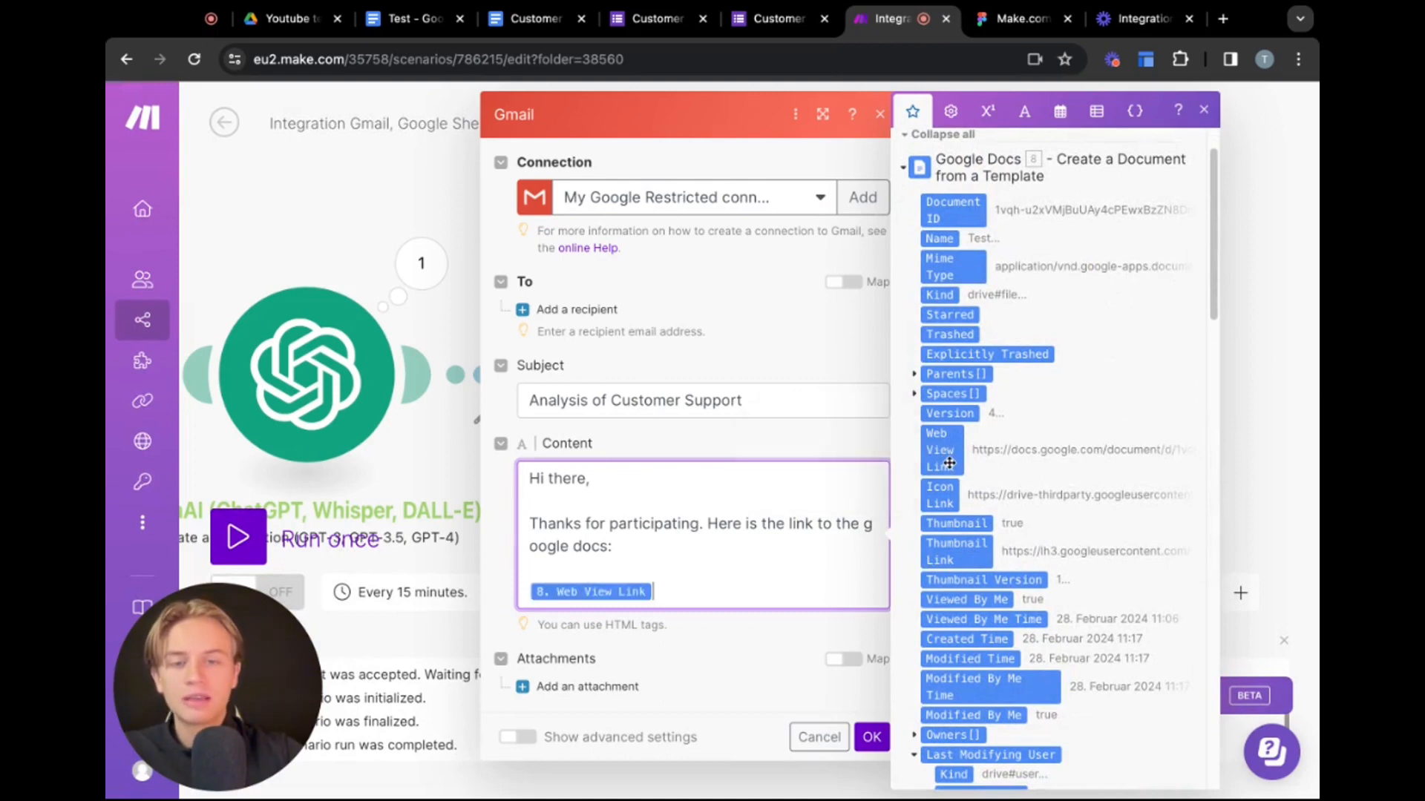
left_click(331, 193)
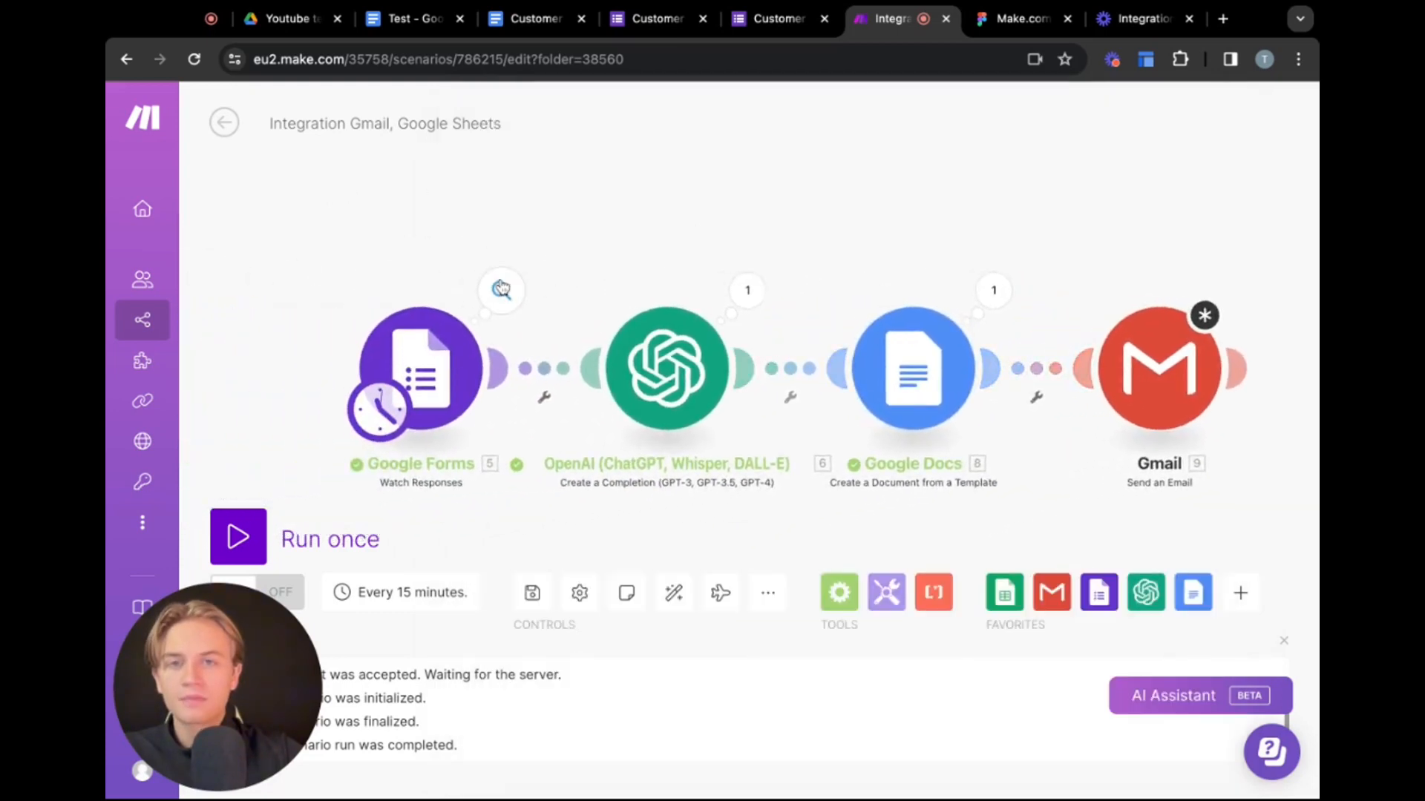
Open the Google Forms module's output and select the first answer's text value for copying
left_click(501, 288)
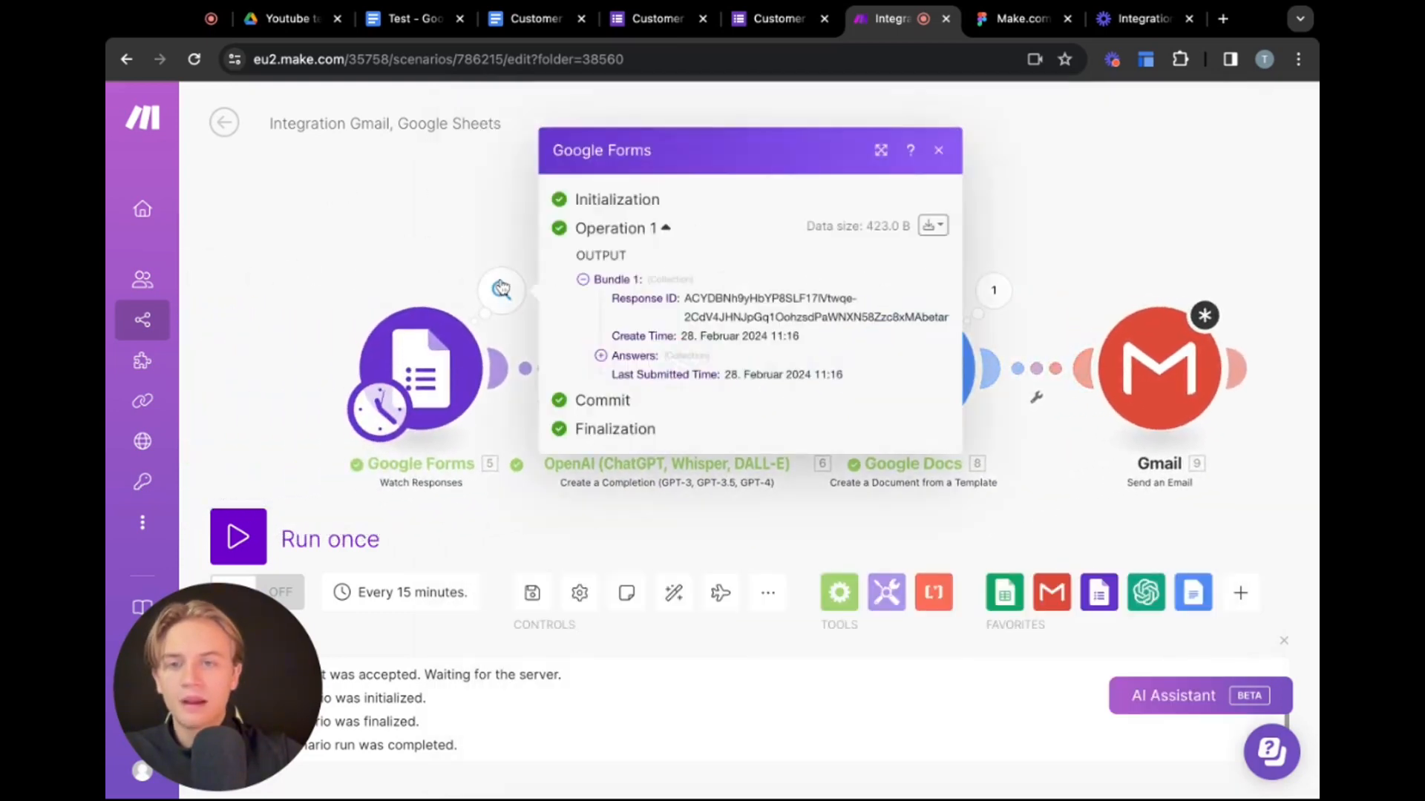
left_click(602, 357)
left_click(619, 357)
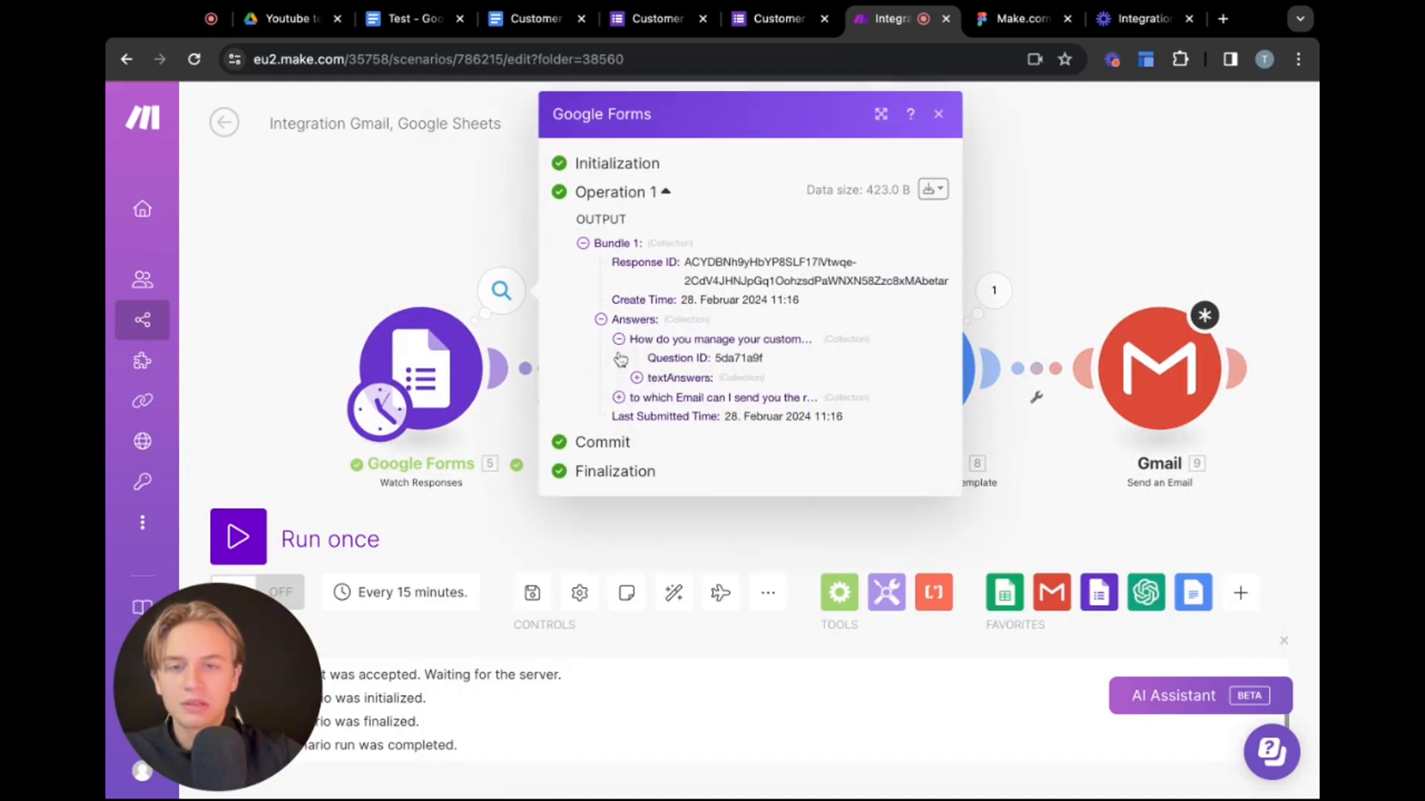
left_click(636, 377)
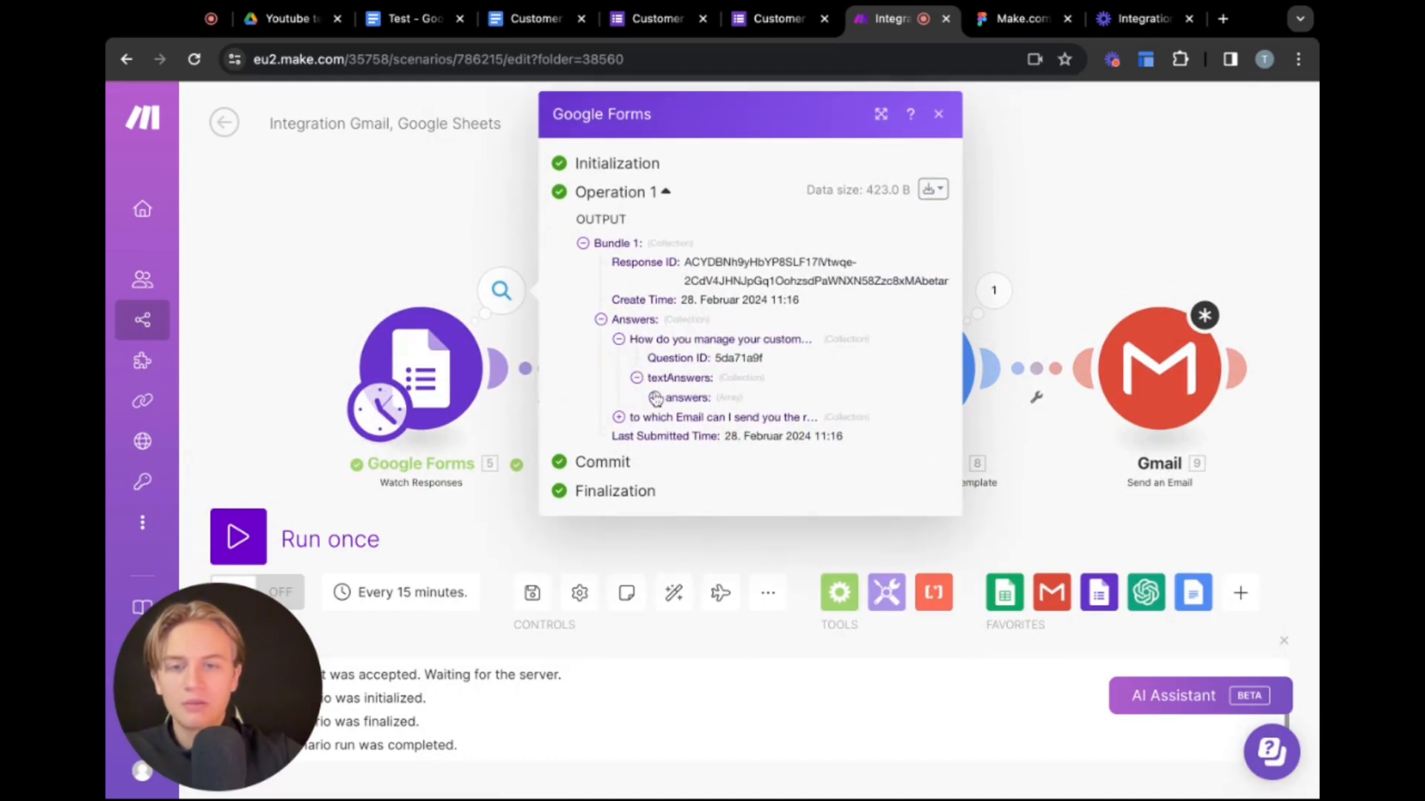
left_click(655, 399)
left_click(674, 417)
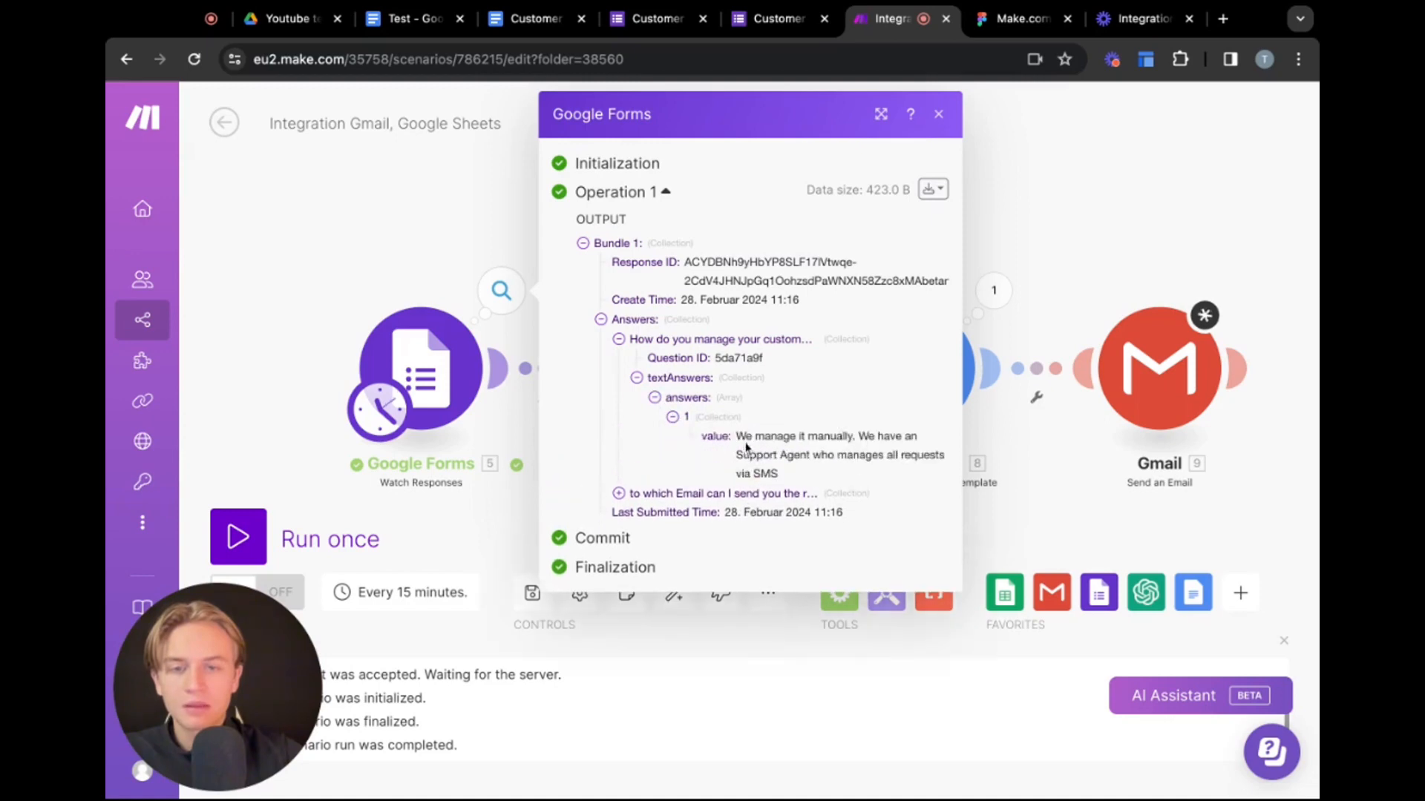
triple_click(735, 435)
key("super+c")
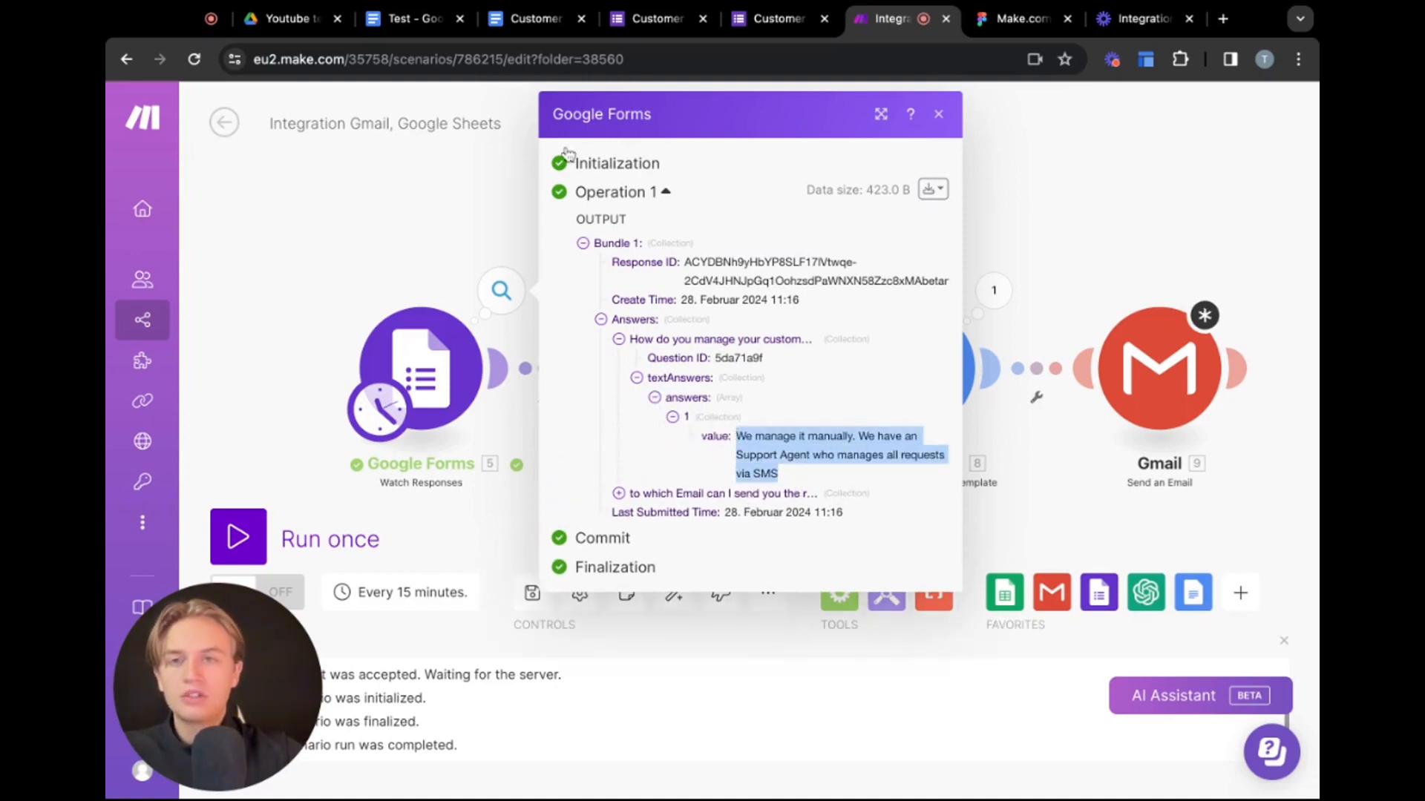
Open the Customer Support Automation Possibilities form preview and paste the copied answer into the customer support question
left_click(668, 21)
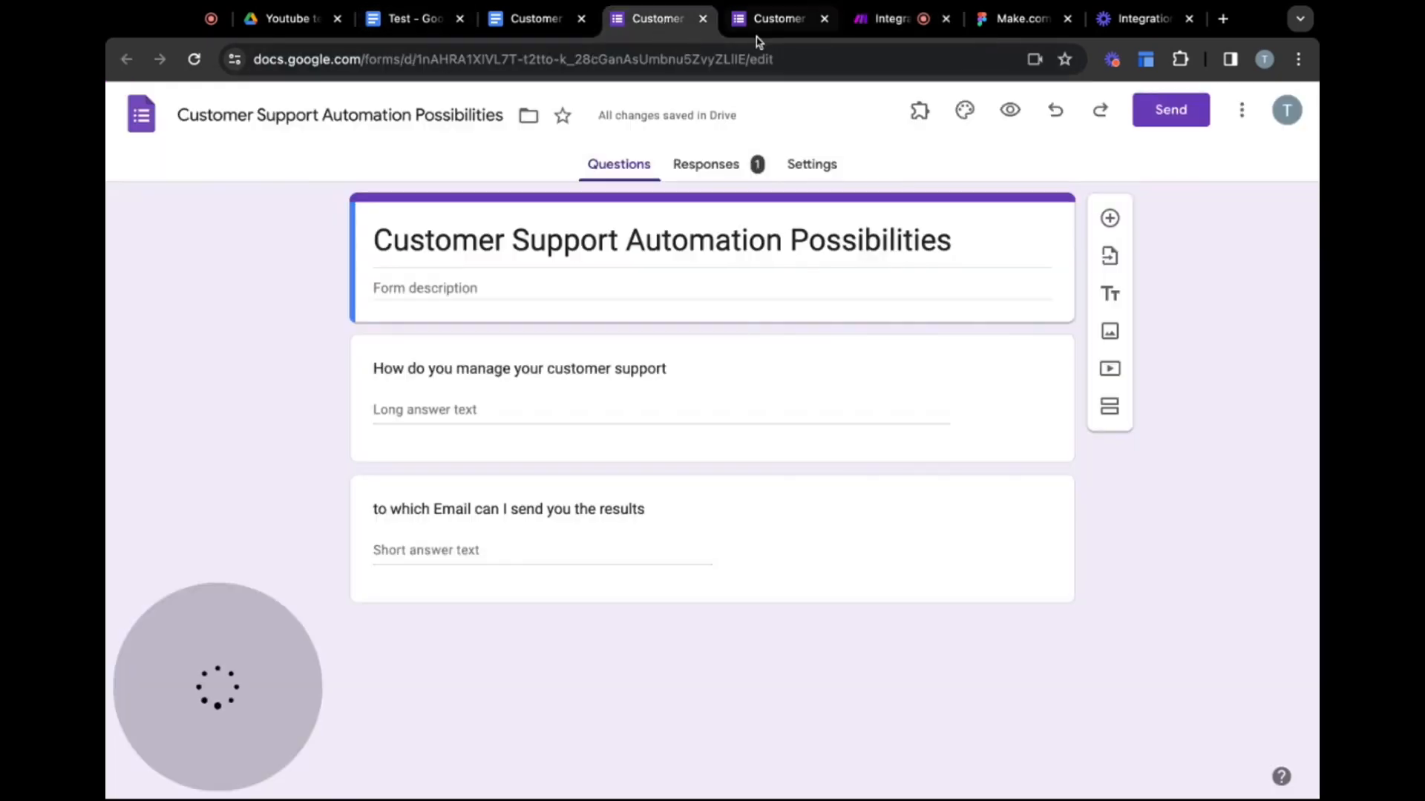
left_click(764, 22)
left_click(653, 22)
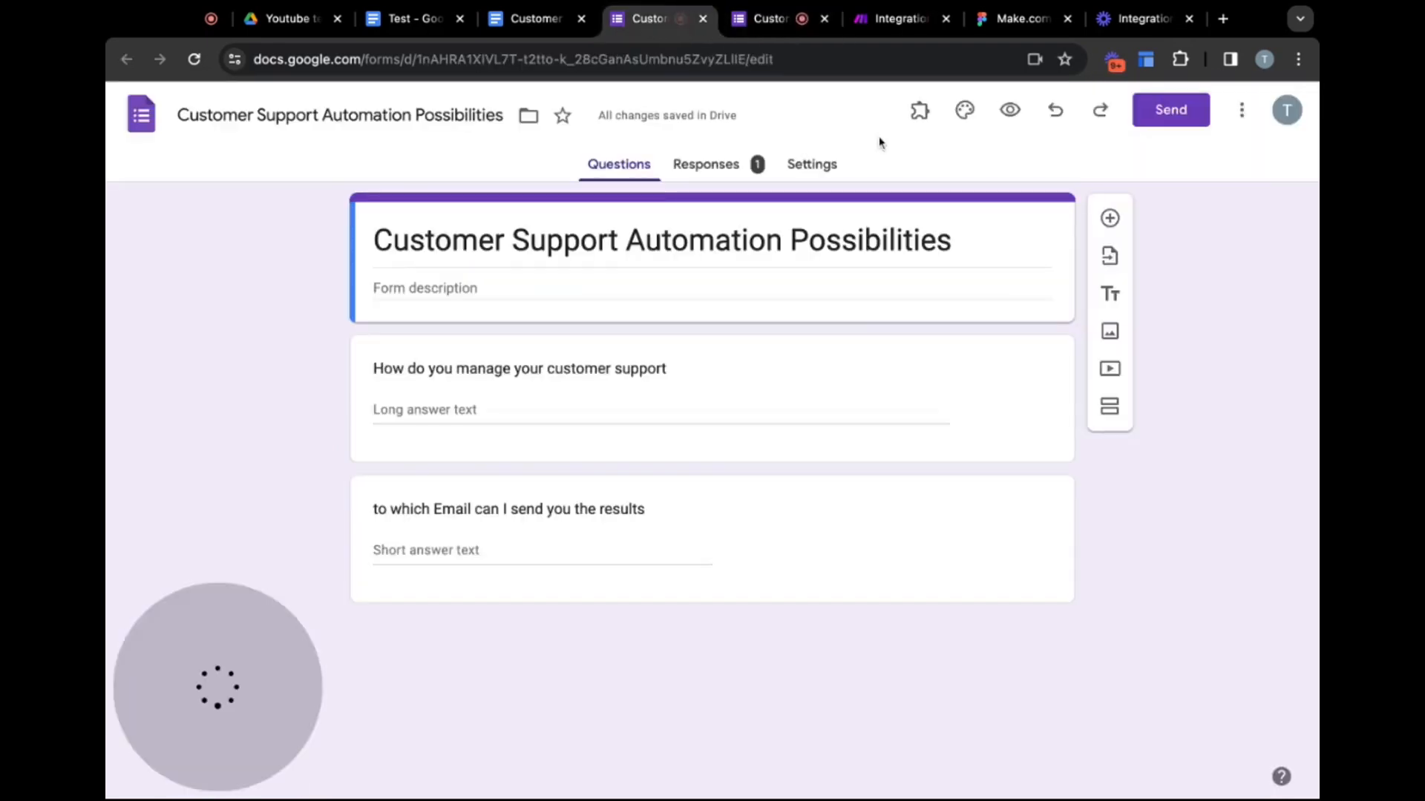
left_click(1010, 118)
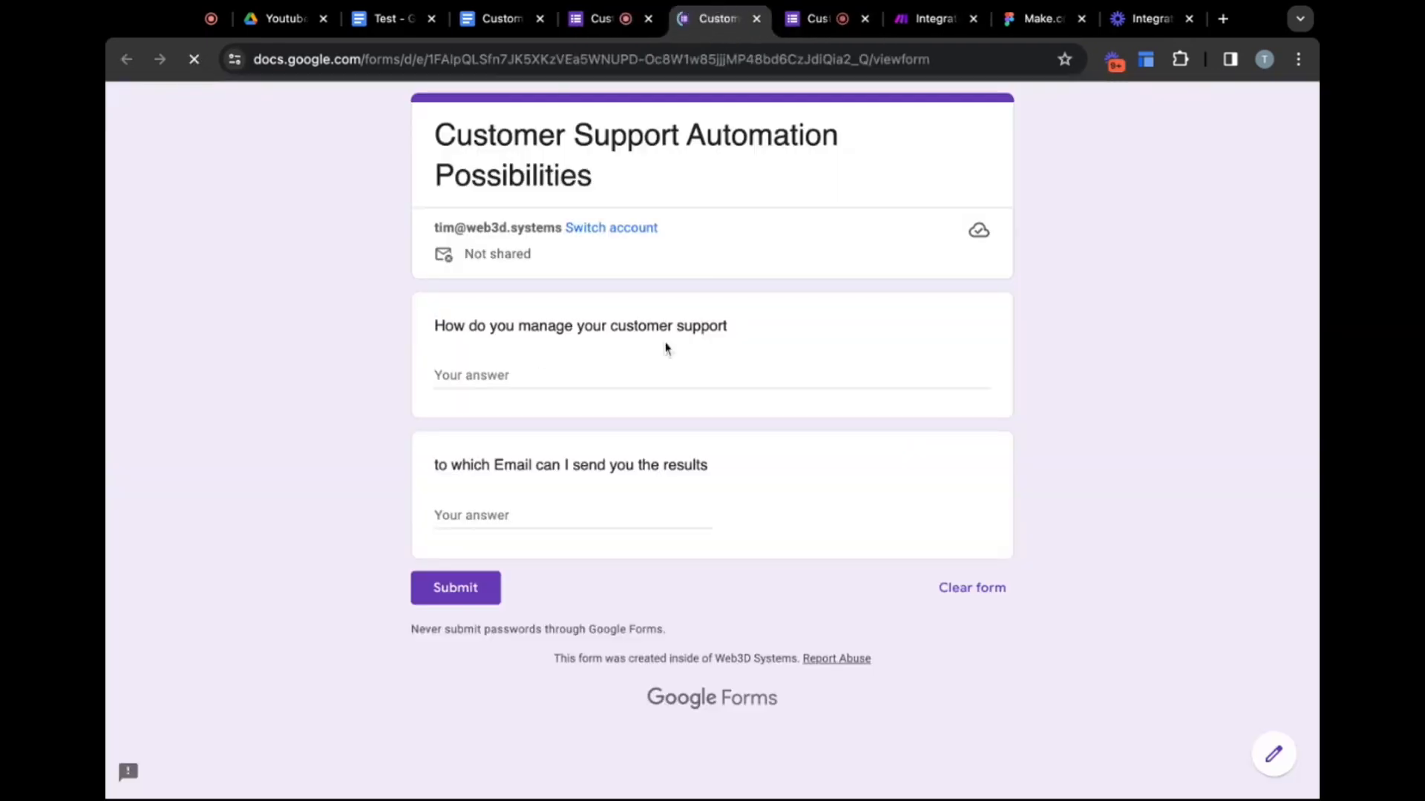
left_click(519, 375)
key("super+v")
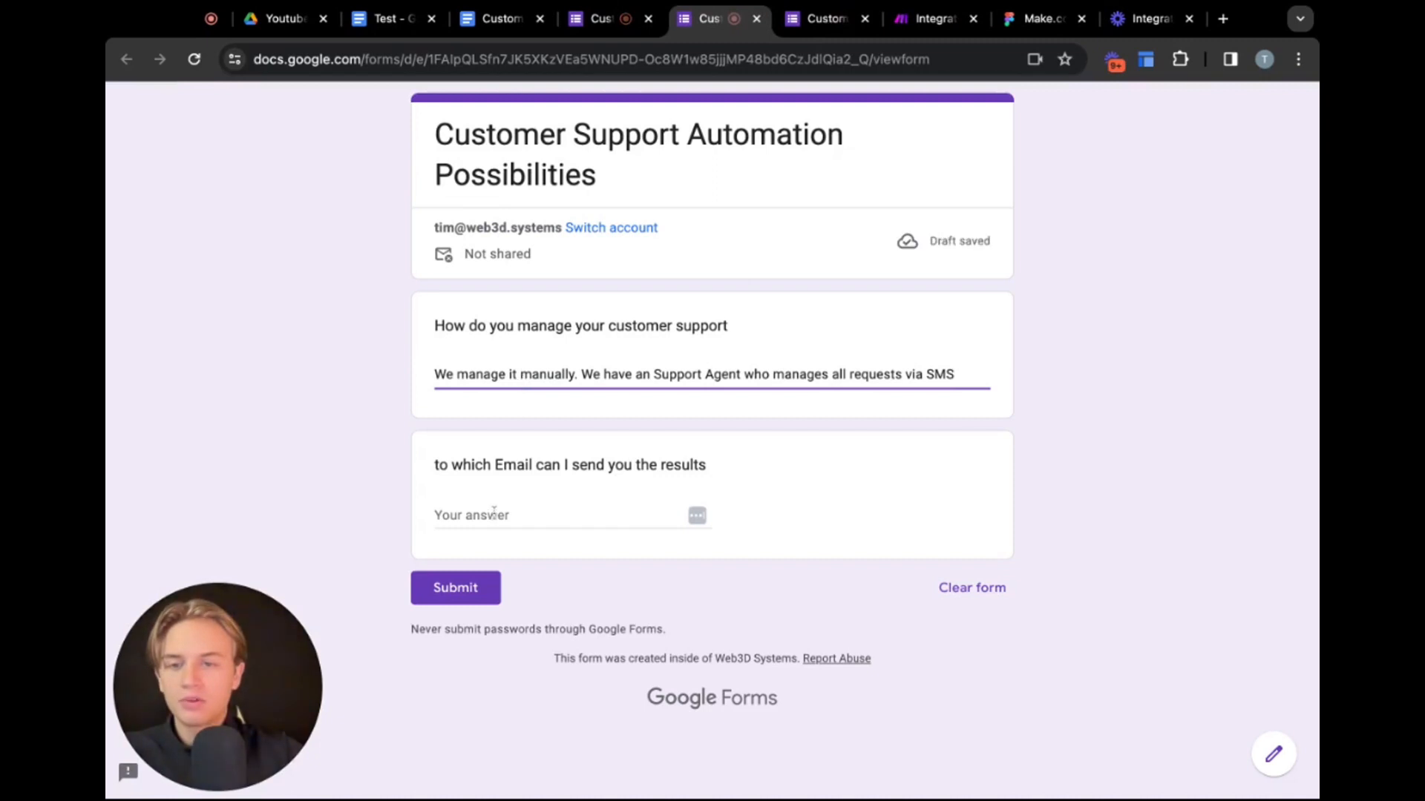
Enter the respondent's e-mail address in the results e-mail question and submit the form response
left_click(493, 512)
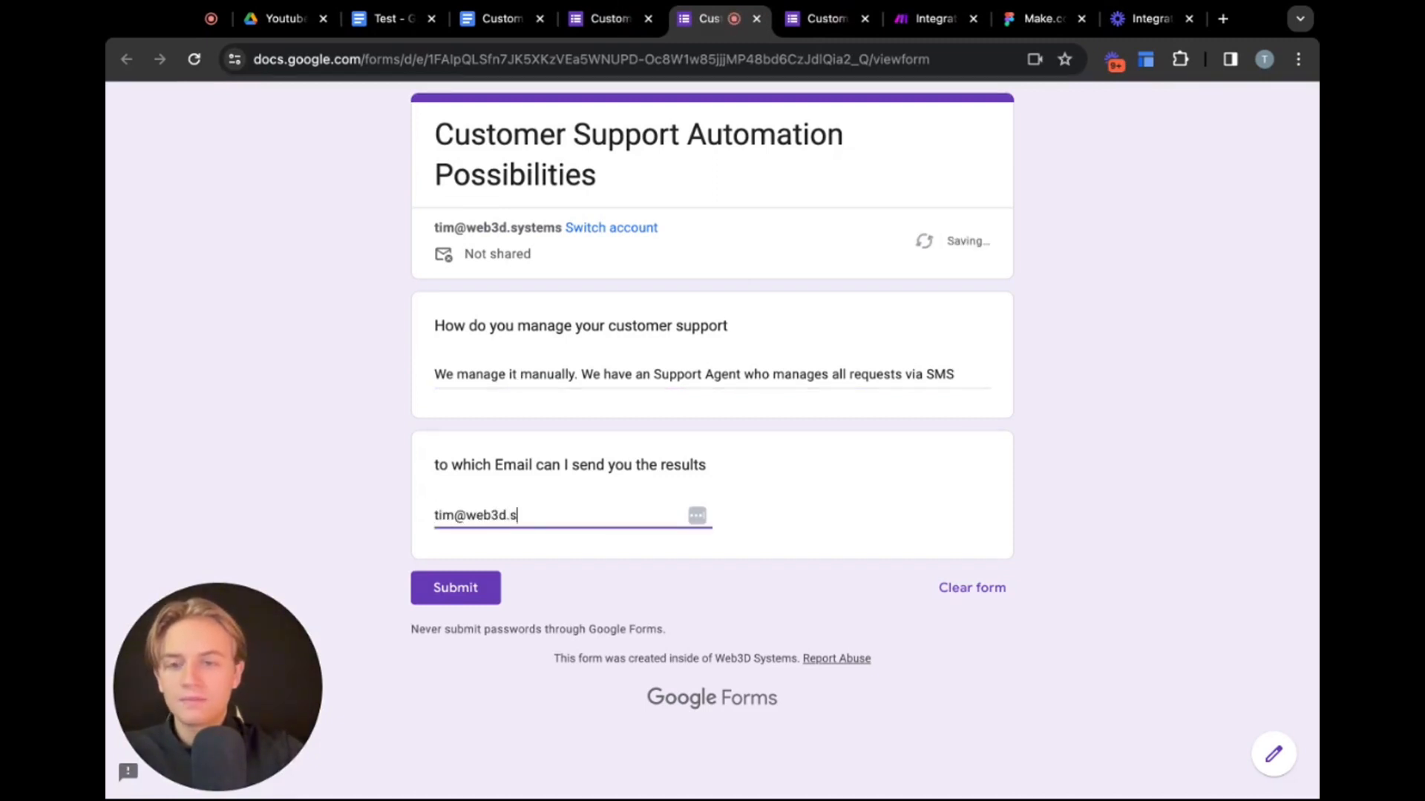
left_click(439, 593)
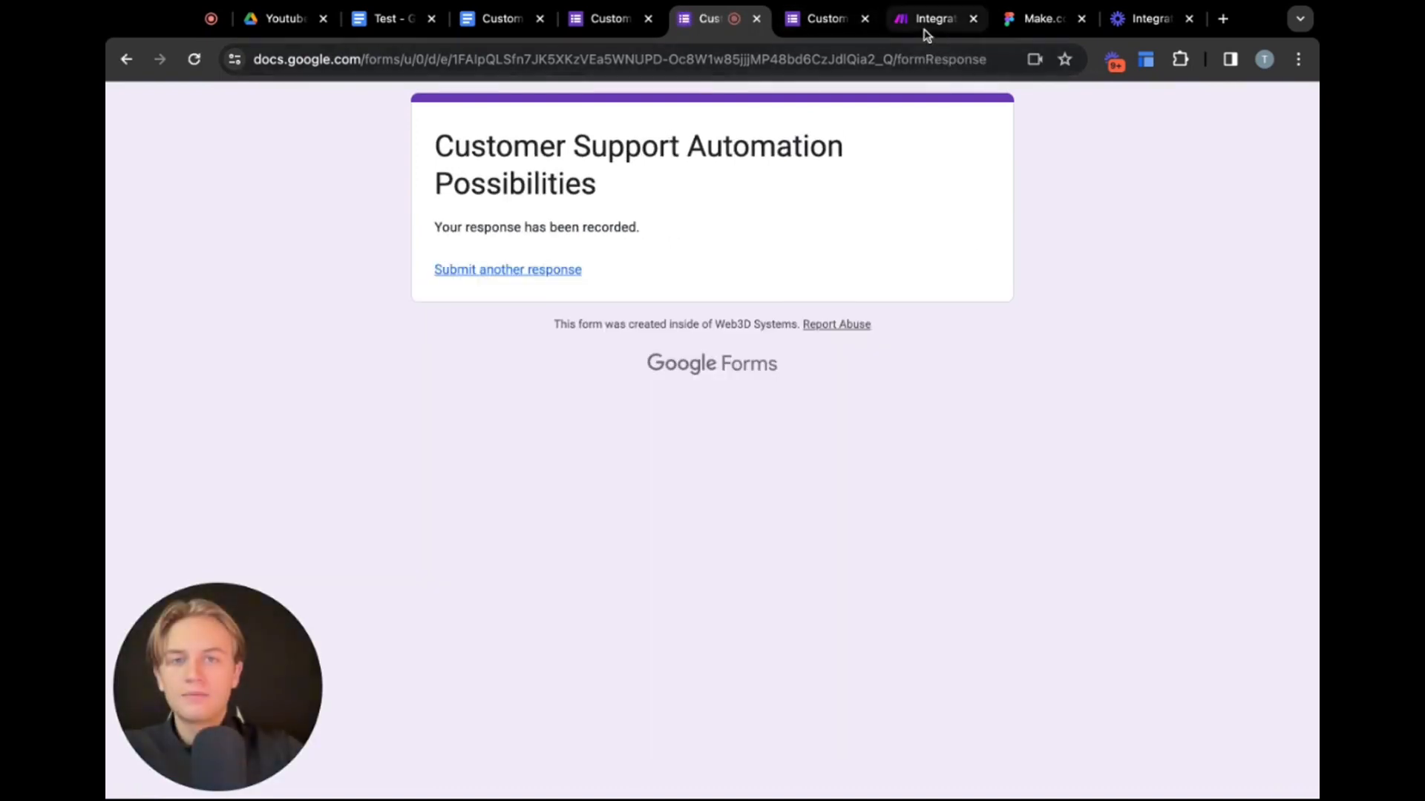
Return to the scenario, close the Google Forms output, and try to run the scenario once
left_click(923, 29)
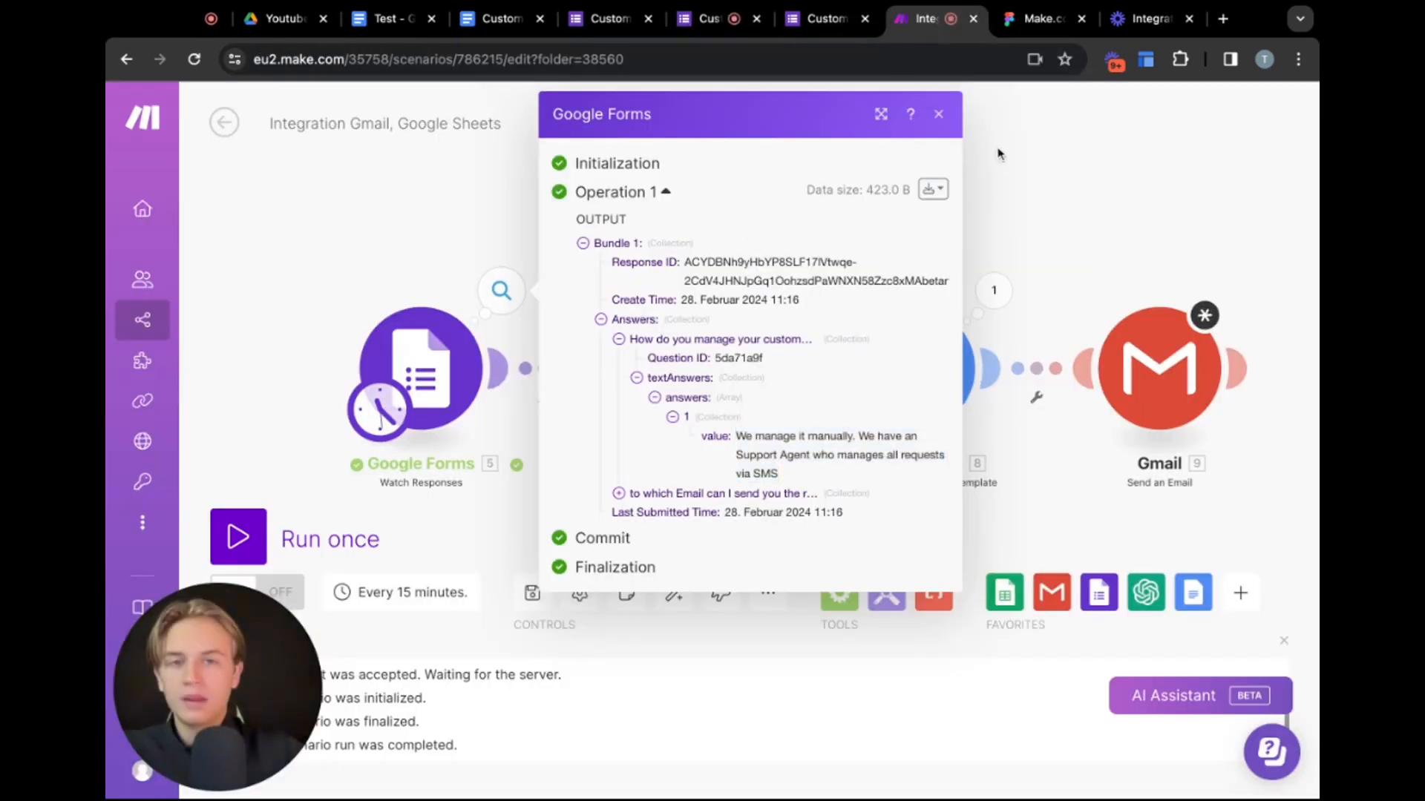
left_click(950, 127)
left_click(238, 537)
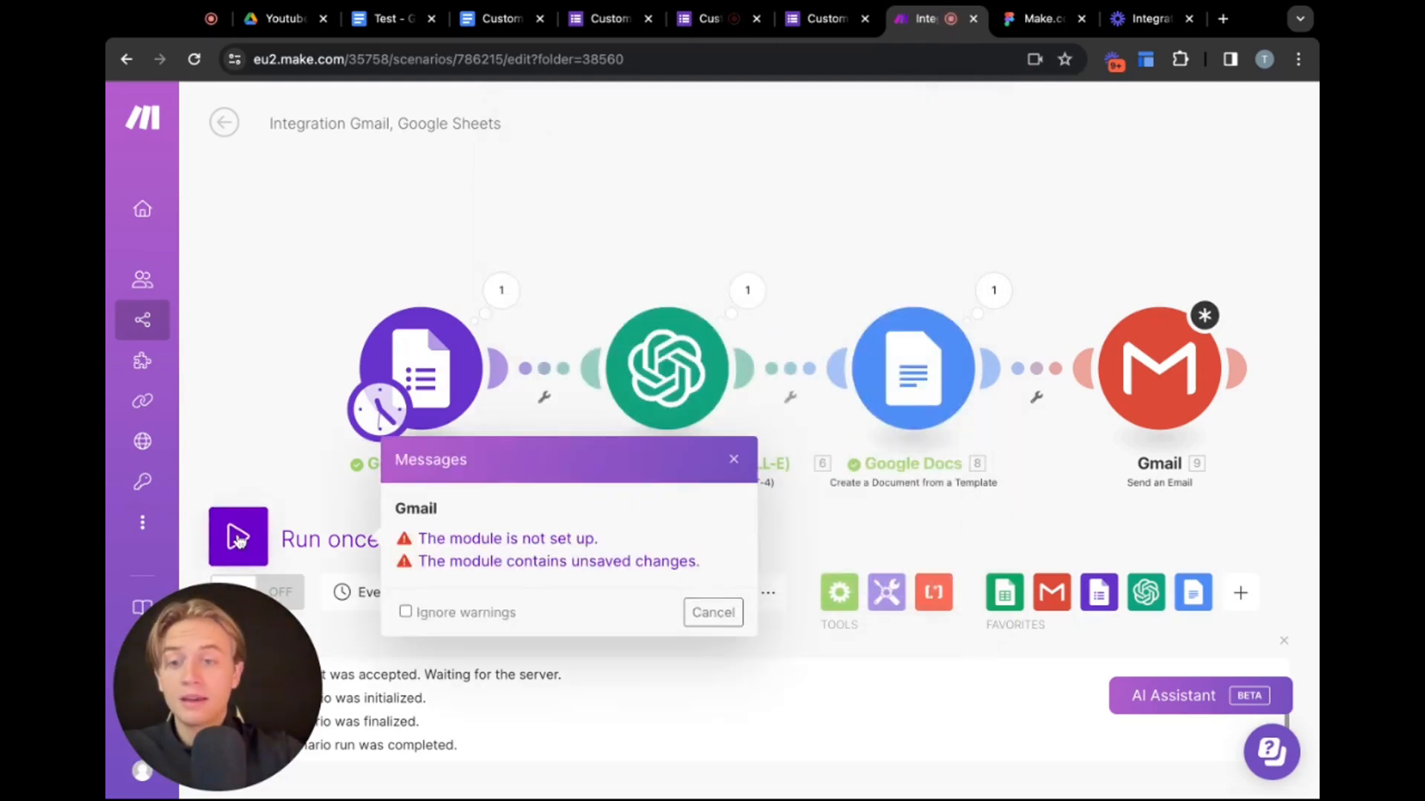
left_click(733, 460)
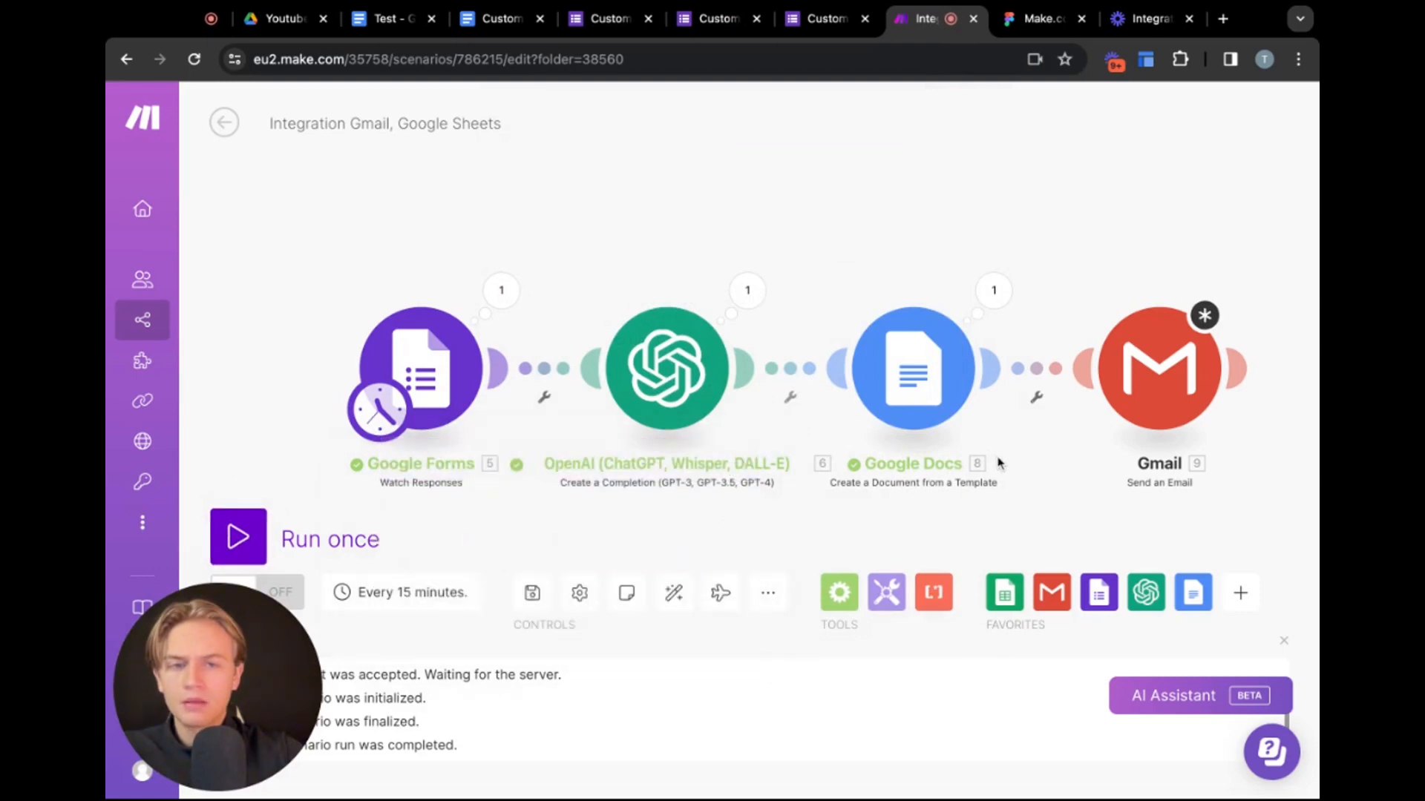
left_click(542, 590)
Open the Gmail module, dismiss the warnings, and add a recipient e-mail address entry
left_click(1190, 384)
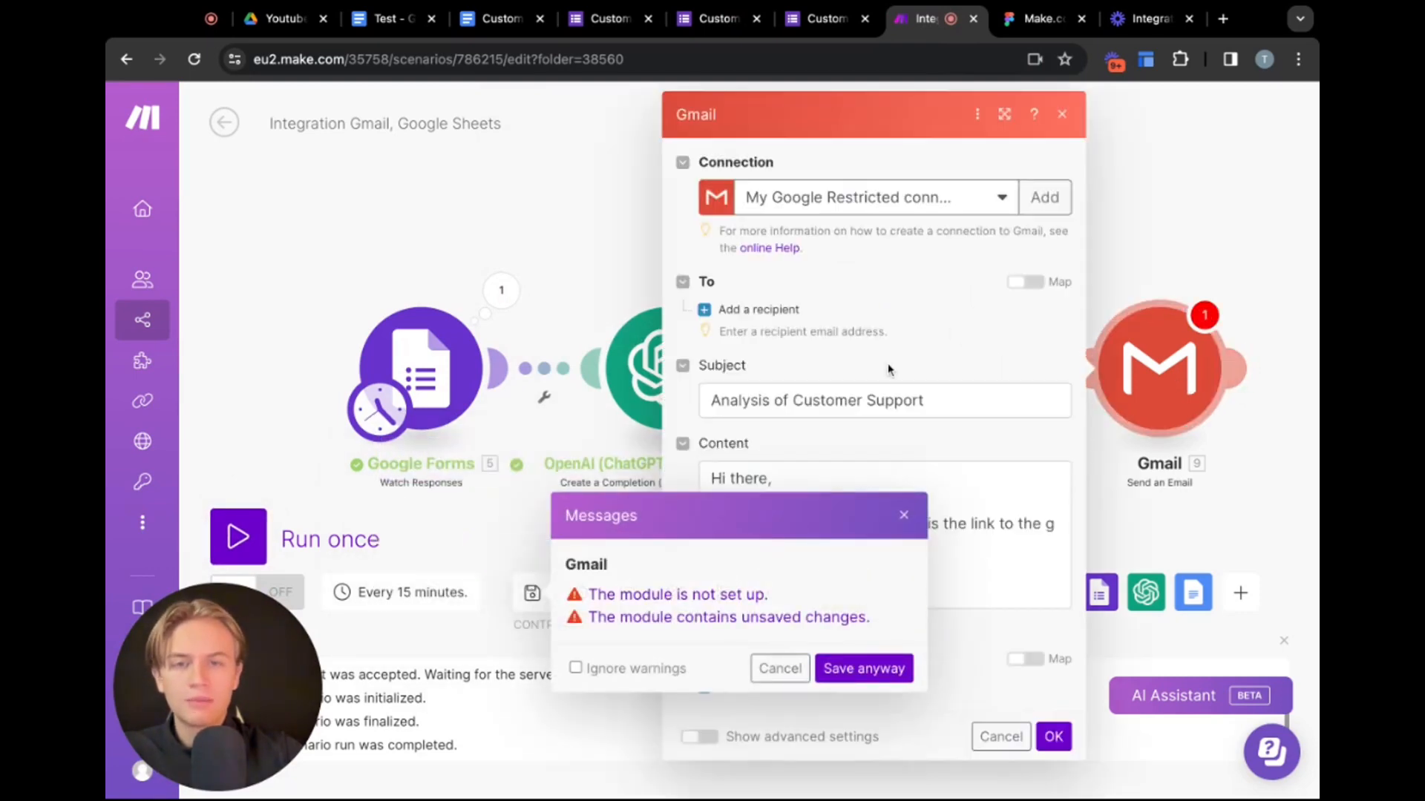
left_click(906, 517)
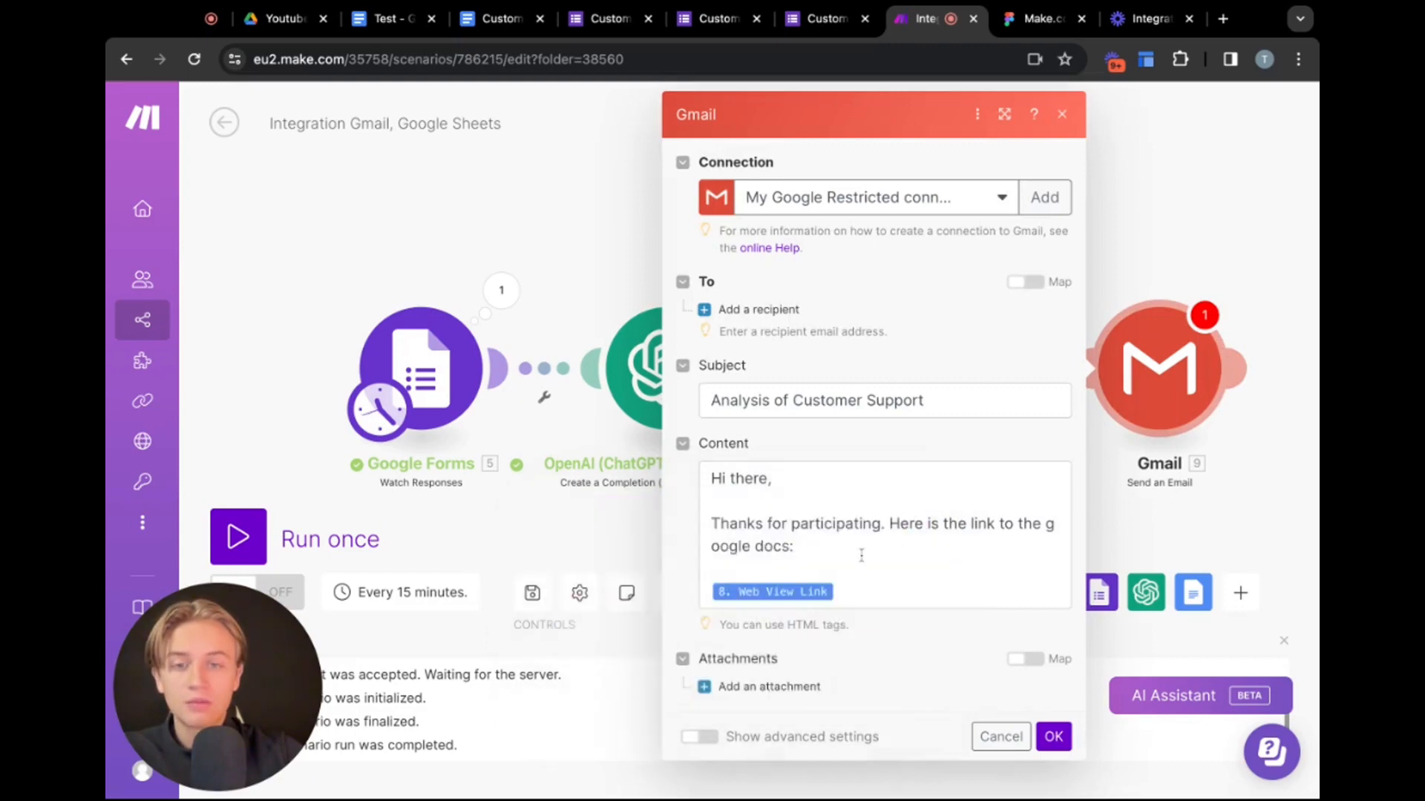
left_click(702, 310)
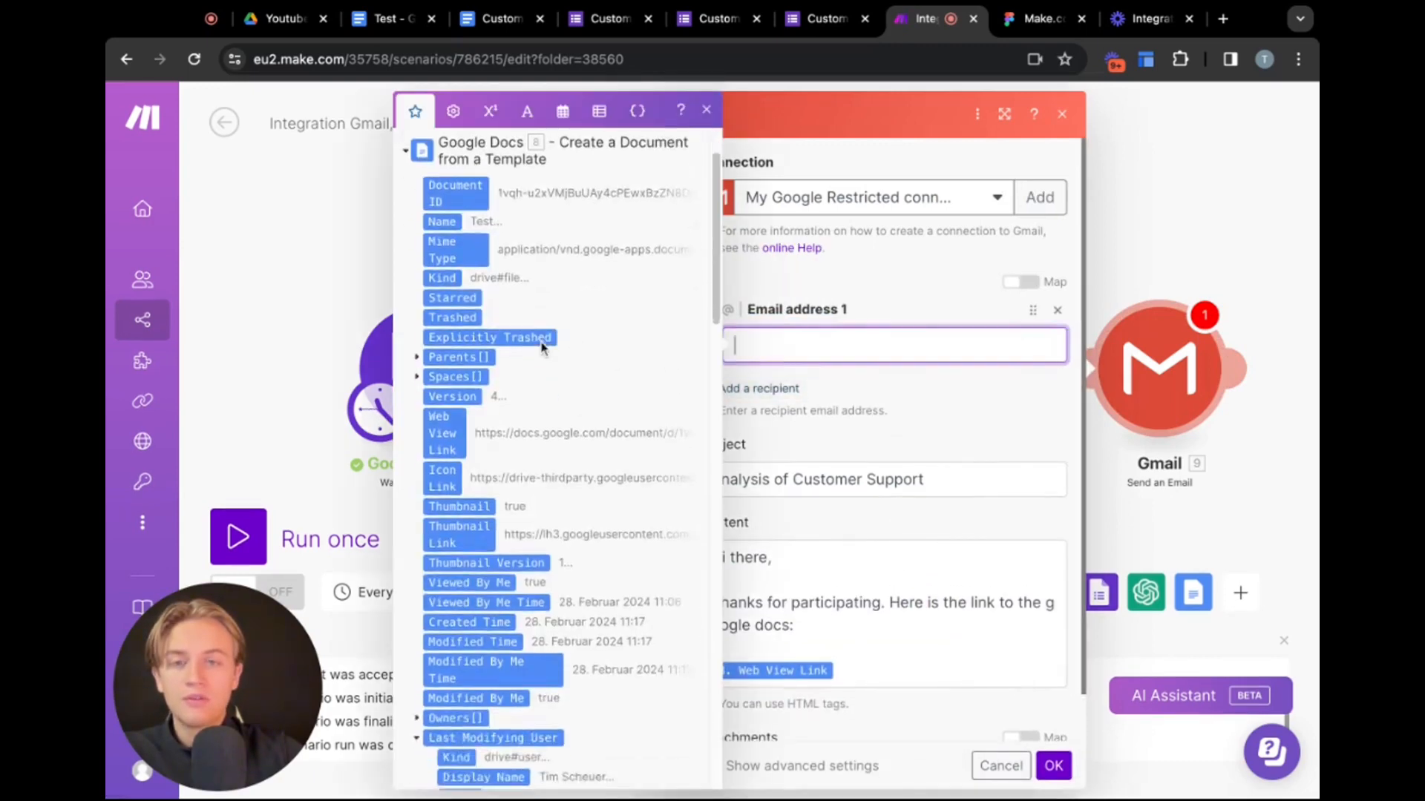
left_click(811, 269)
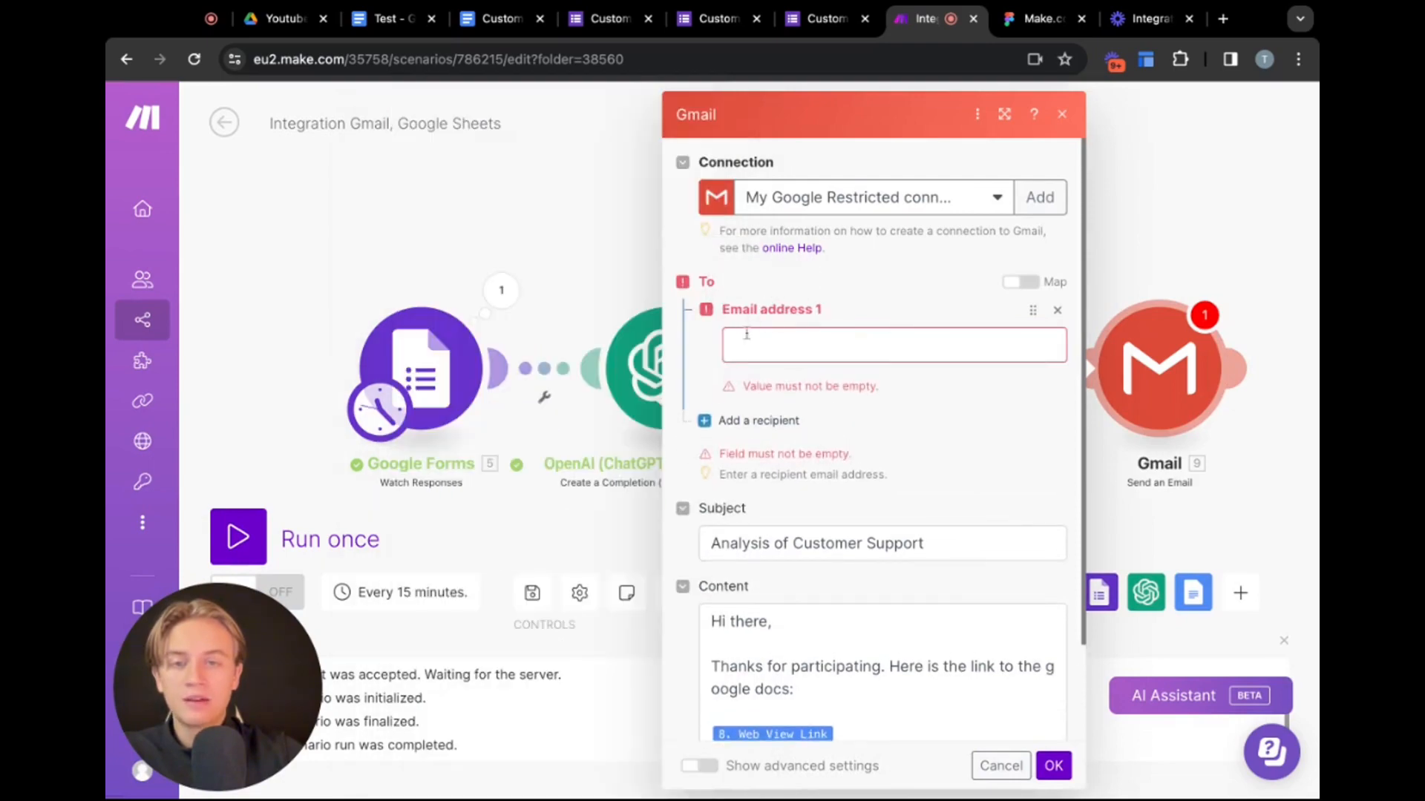
left_click(795, 352)
Map Email address 1 to the value of the form's 'to which Email can I send you the results' answer and confirm the module
scroll(568, 449, "down", 10)
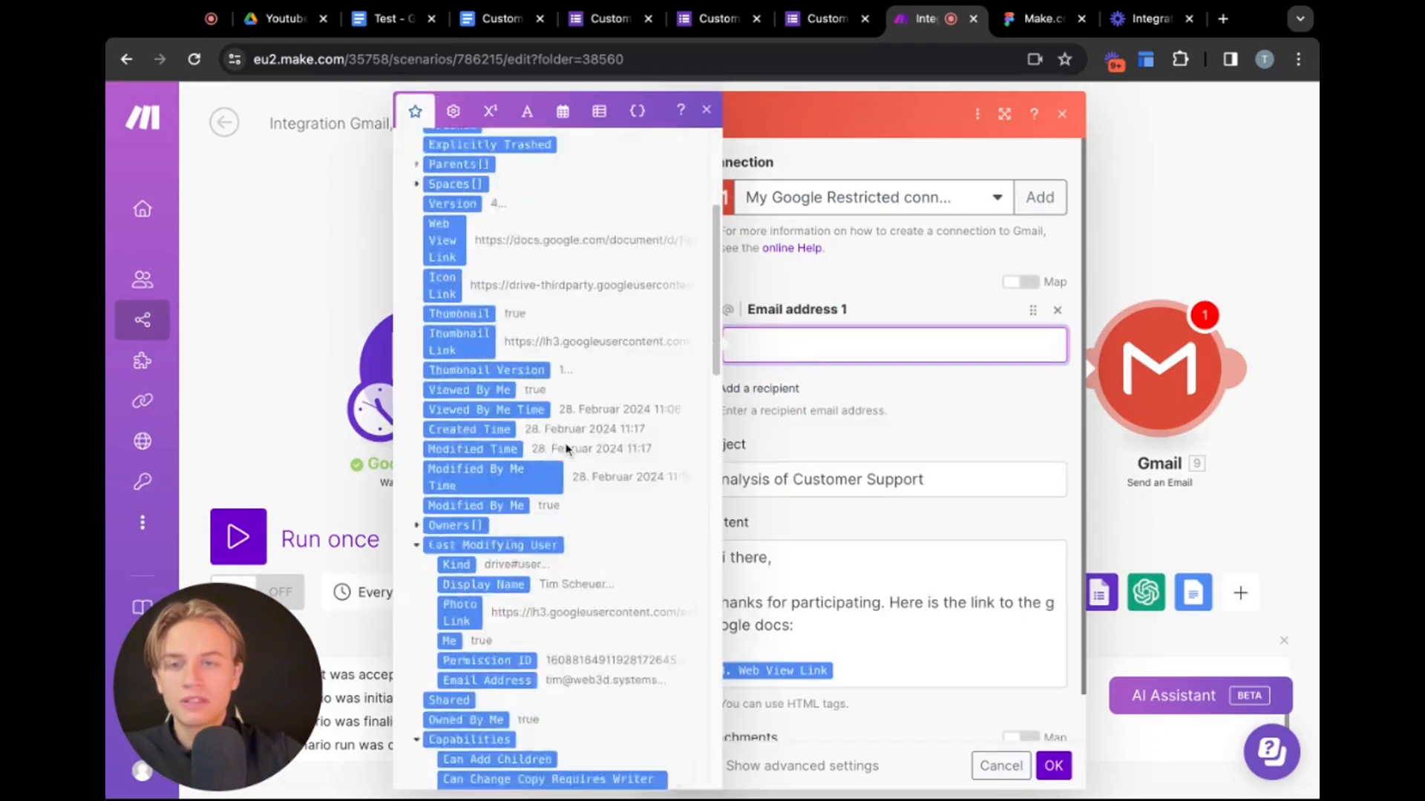
scroll(568, 449, "down", 15)
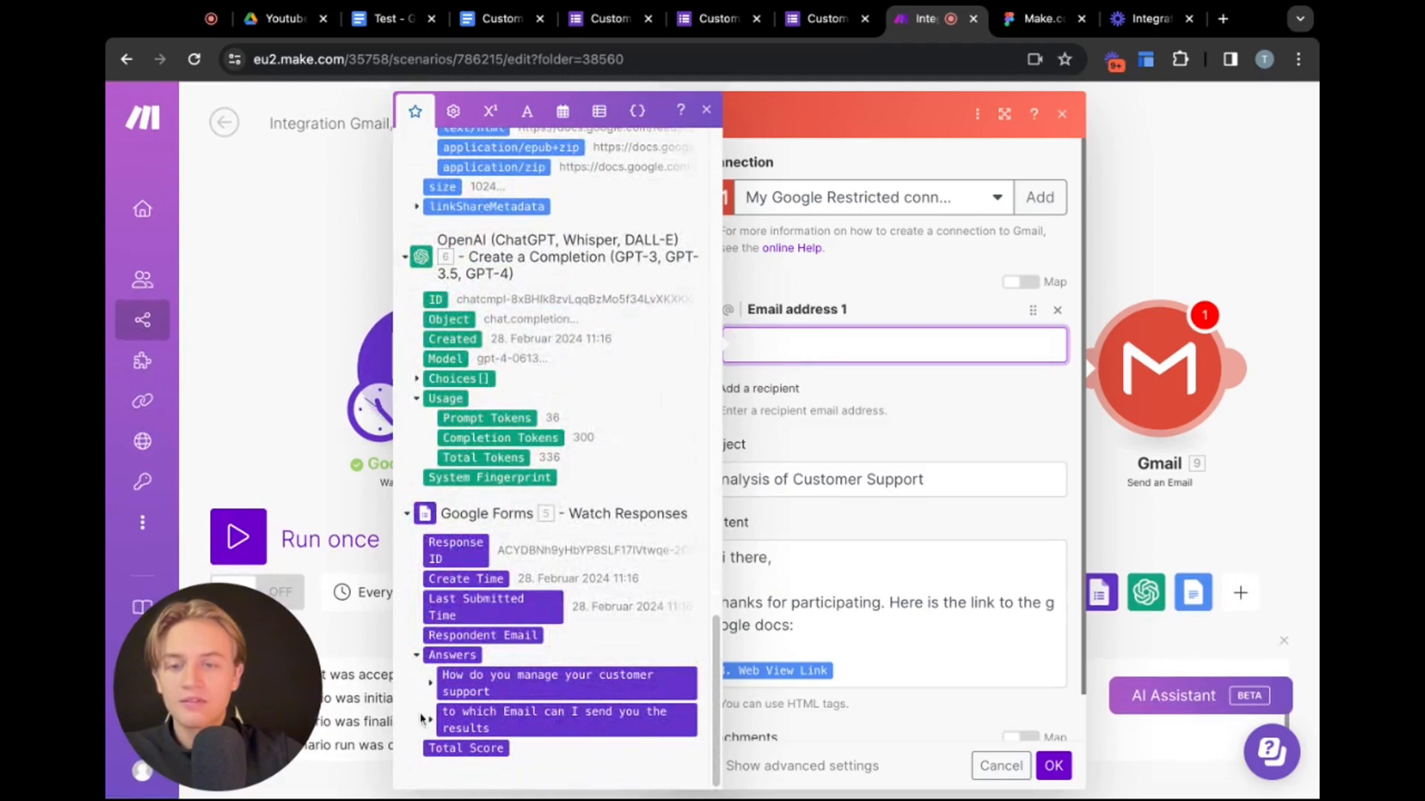
left_click(432, 720)
scroll(438, 723, "down", 1)
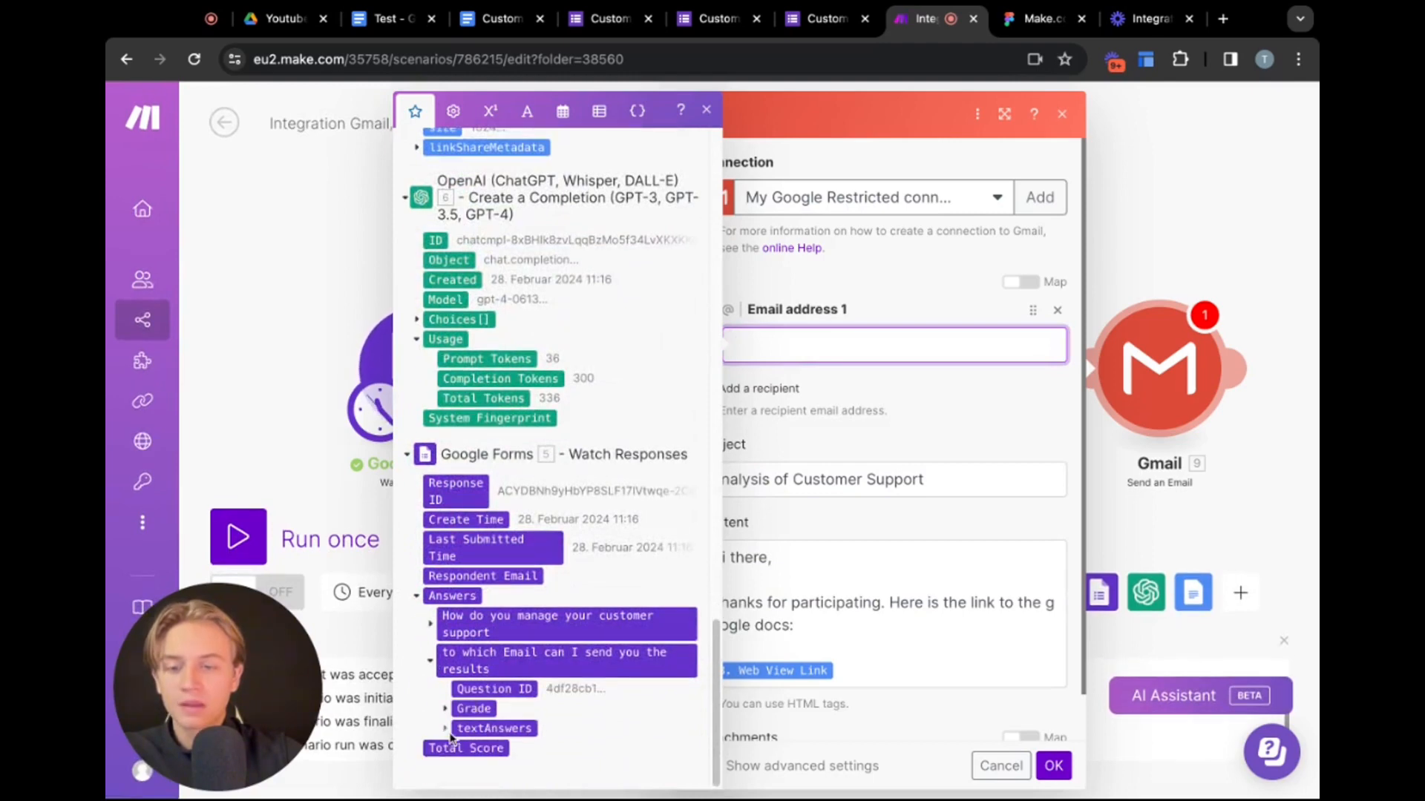
left_click(446, 731)
scroll(446, 734, "down", 1)
left_click(459, 728)
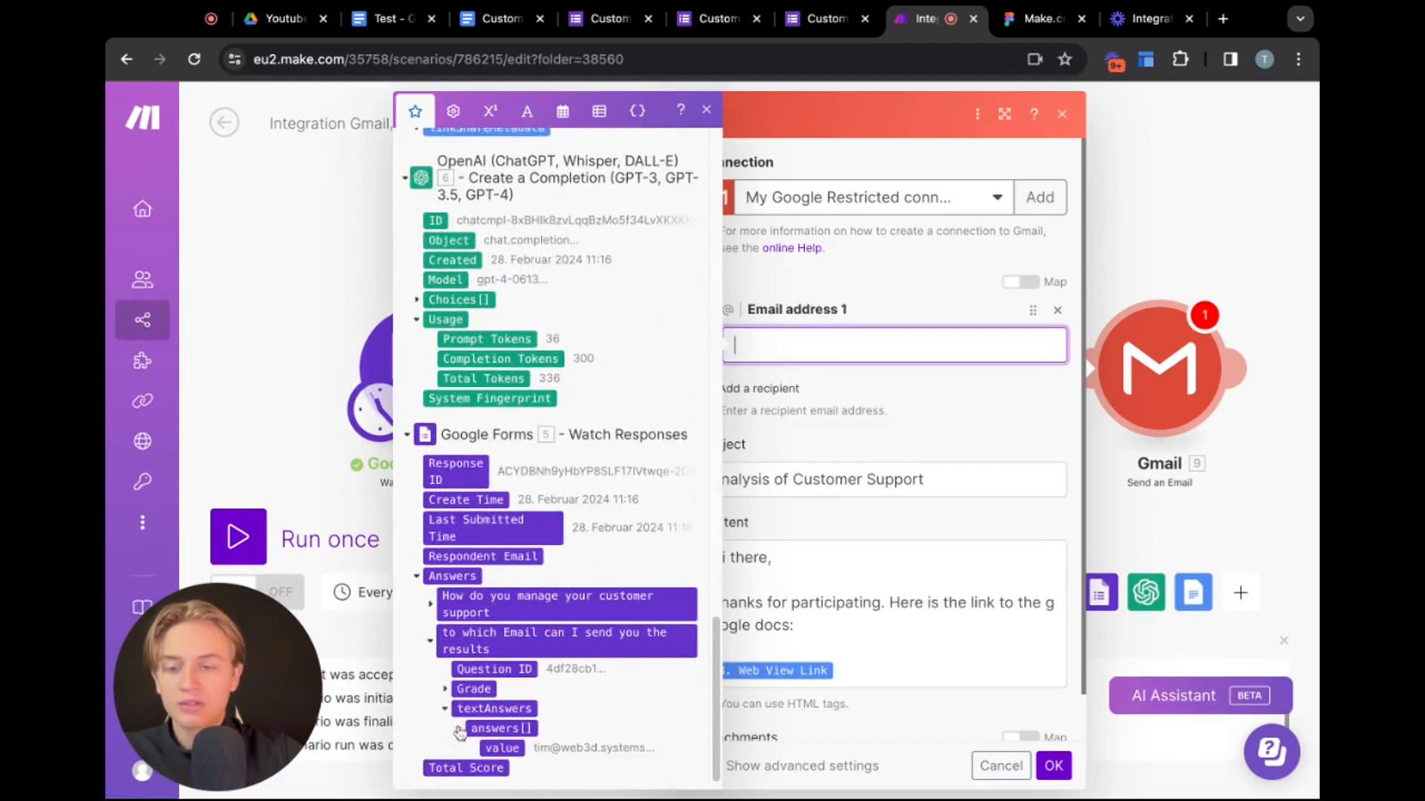
scroll(505, 731, "down", 1)
left_click(505, 729)
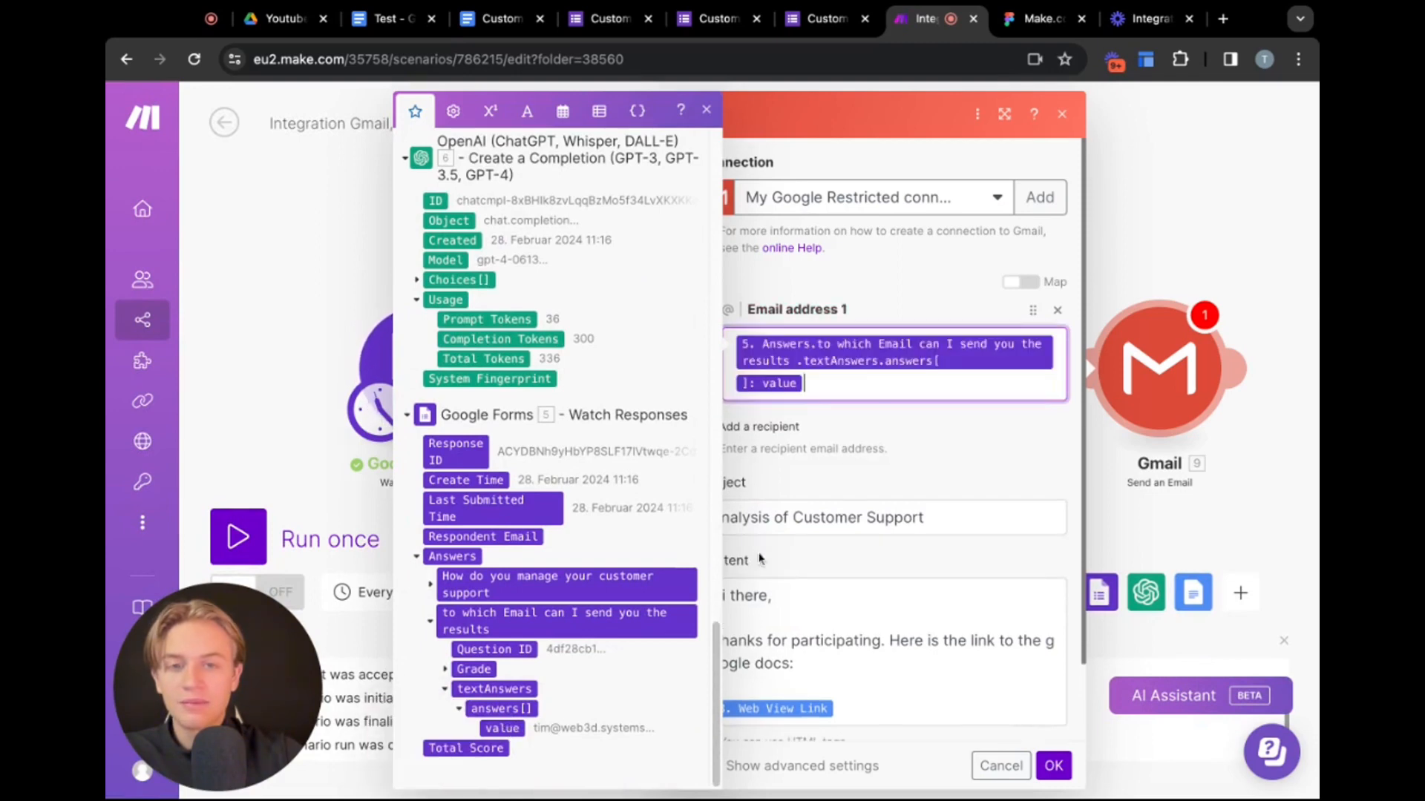
left_click(919, 423)
scroll(920, 460, "down", 2)
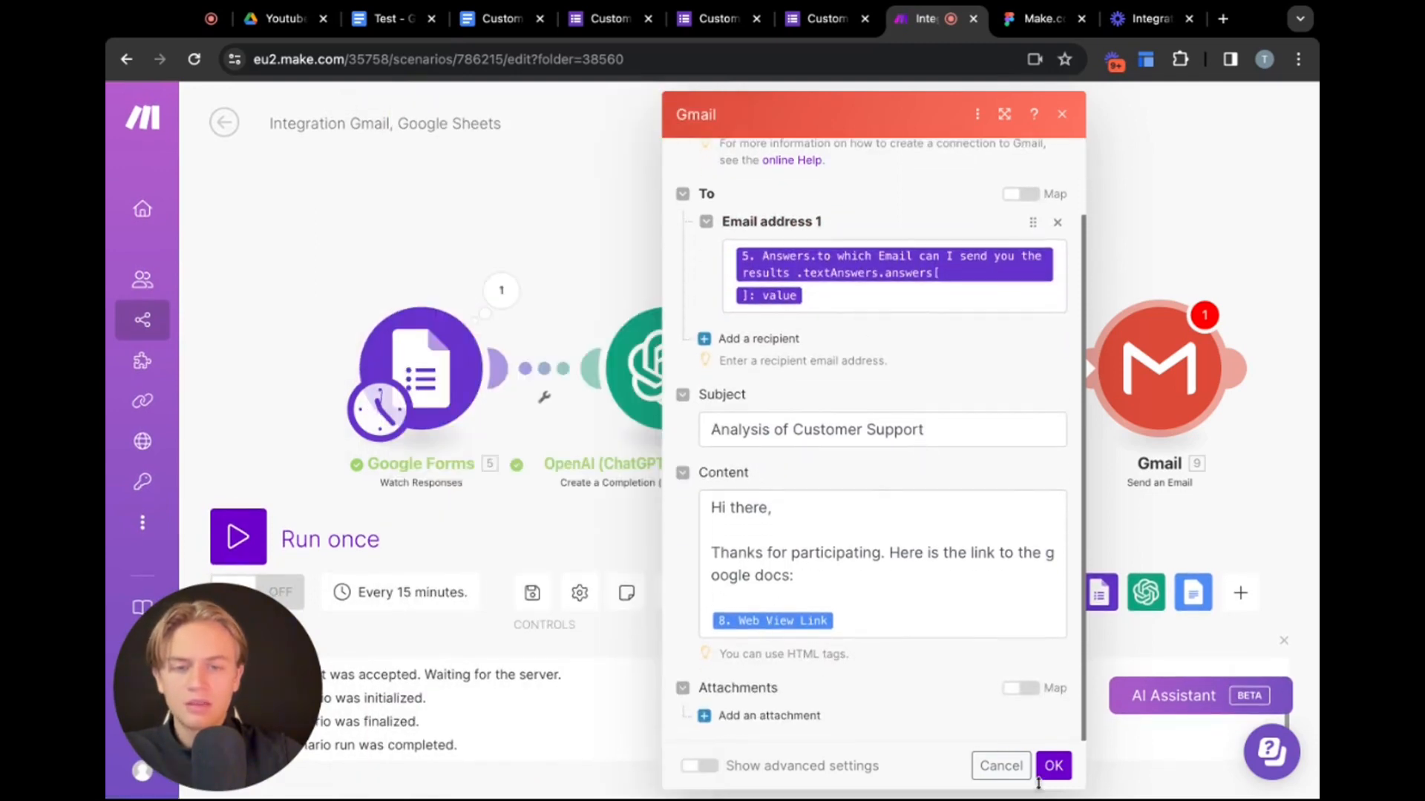
left_click(1052, 771)
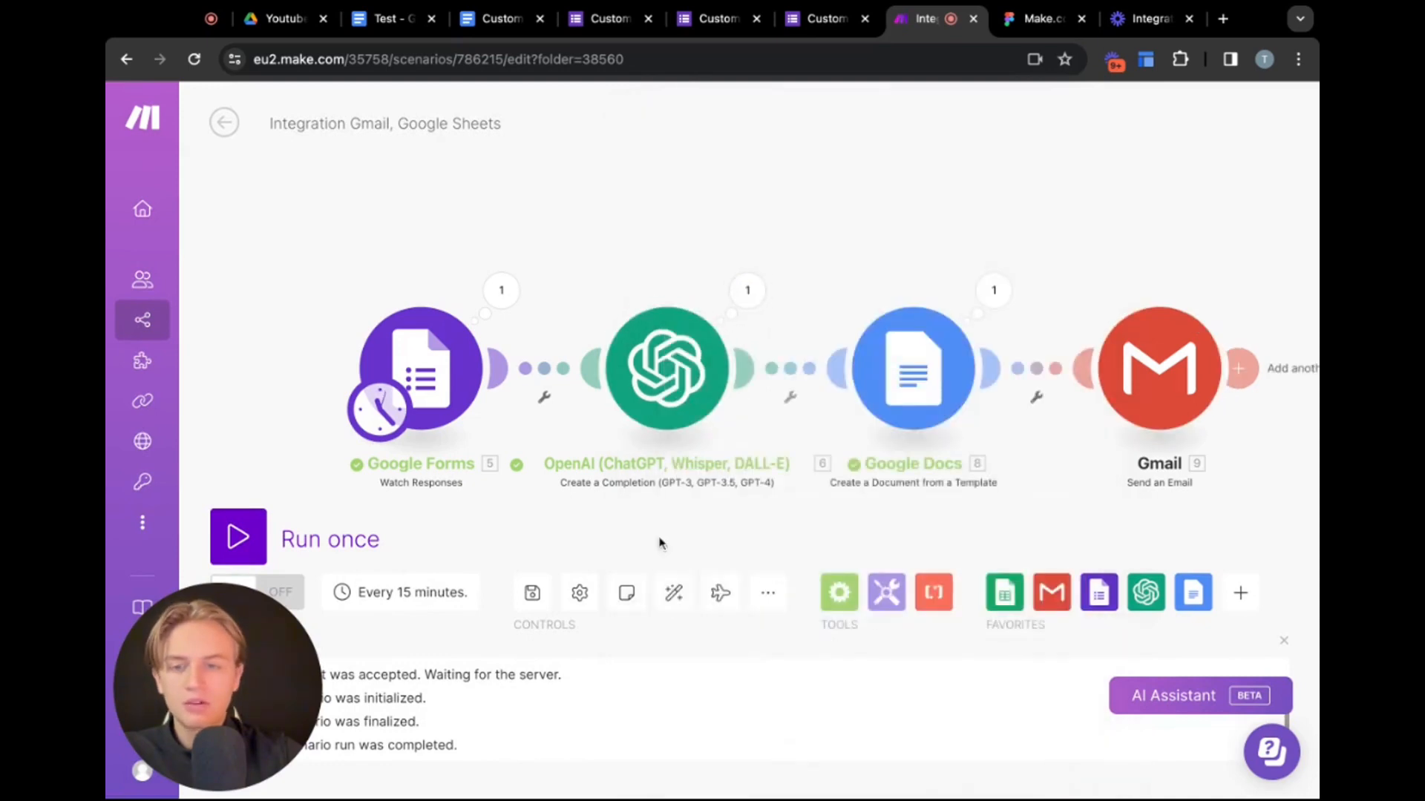
Save the scenario and run it once
left_click(532, 594)
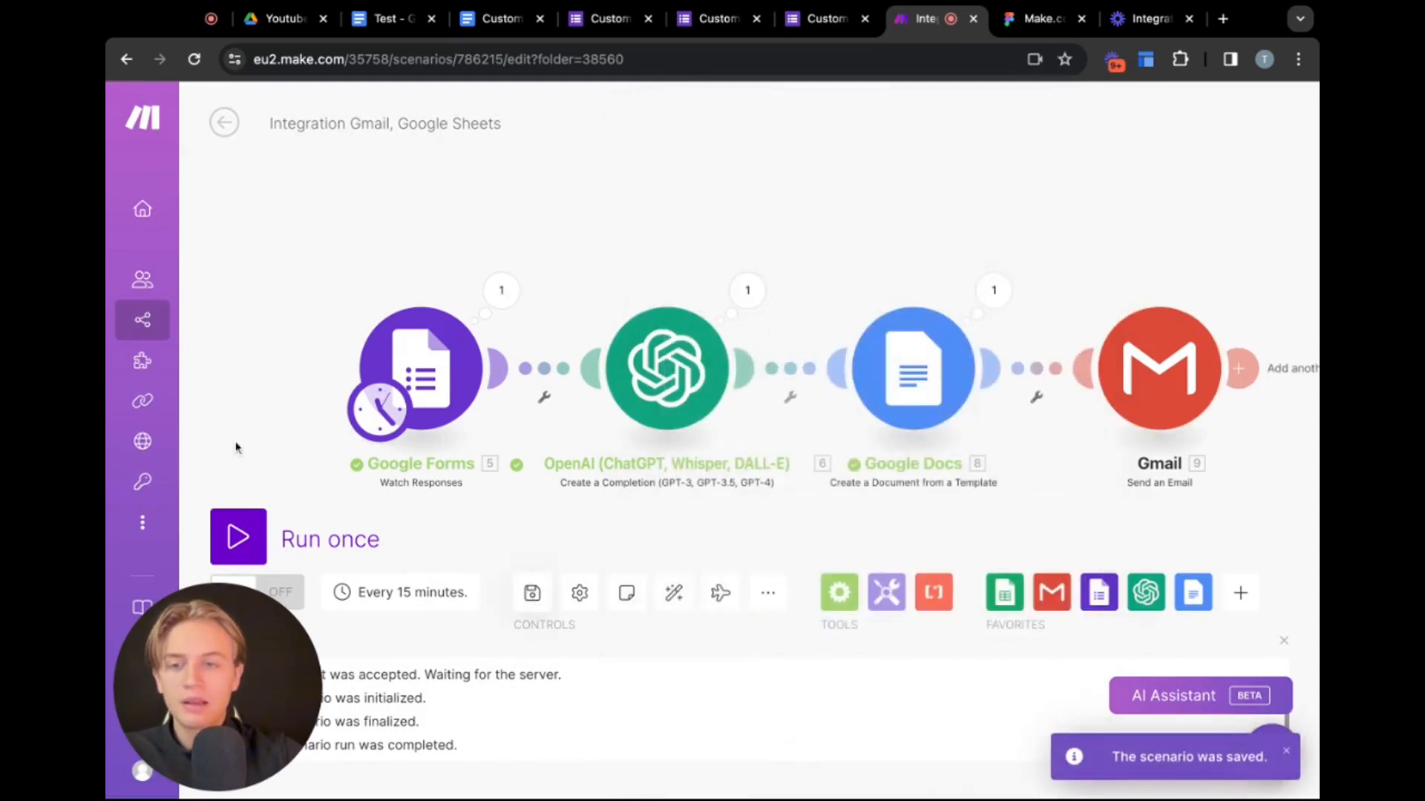
left_click(238, 538)
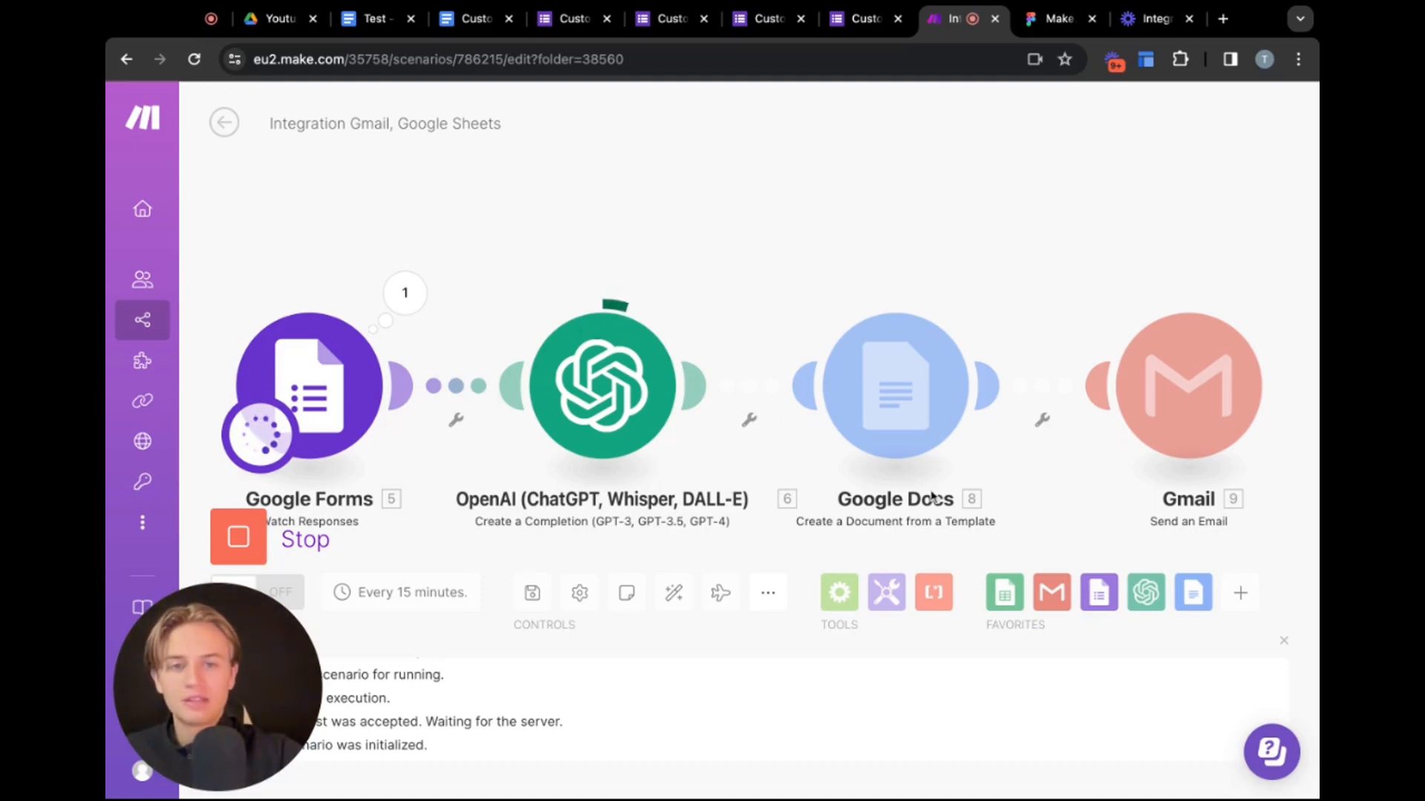
Inspect the OpenAI module's input messages and output from the run
left_click(703, 297)
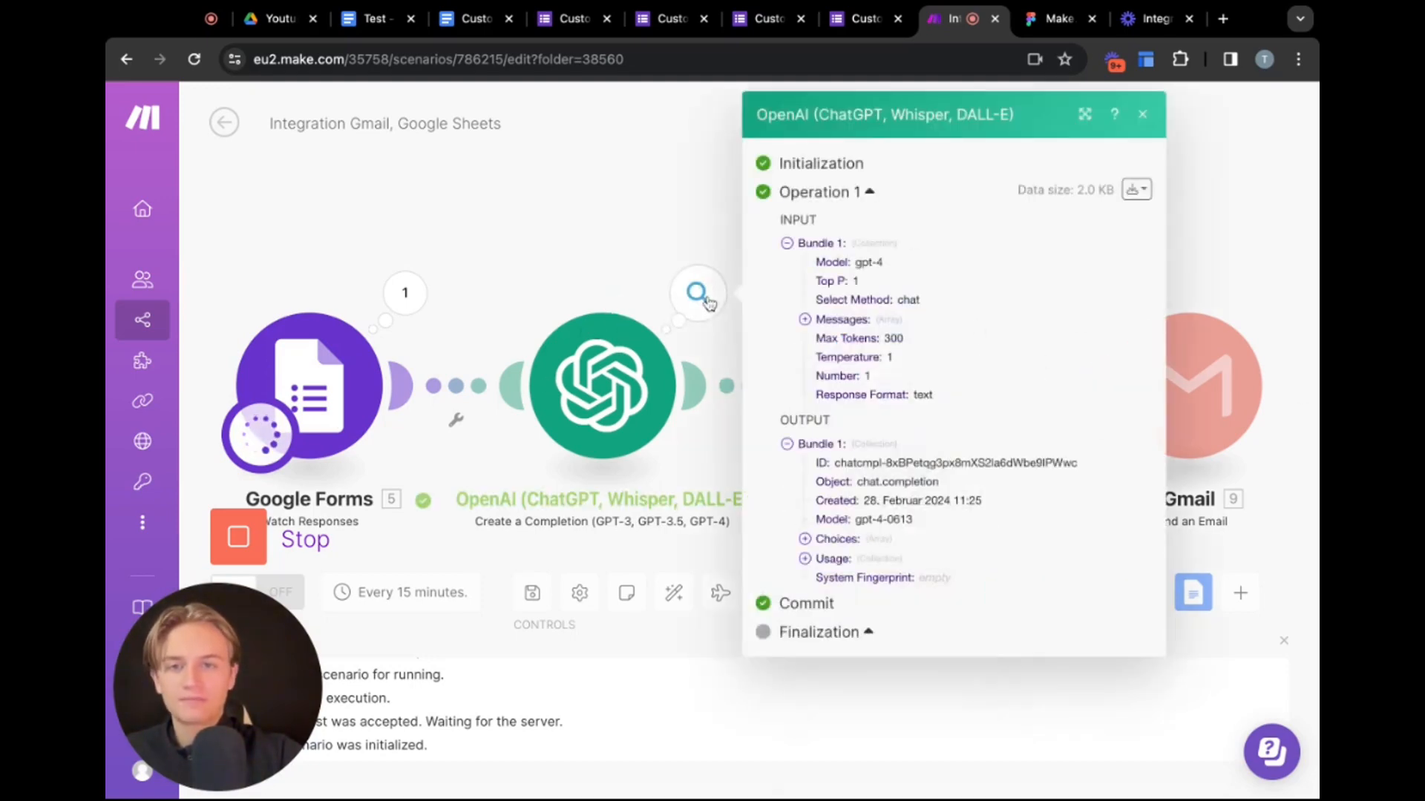
left_click(804, 319)
left_click(822, 338)
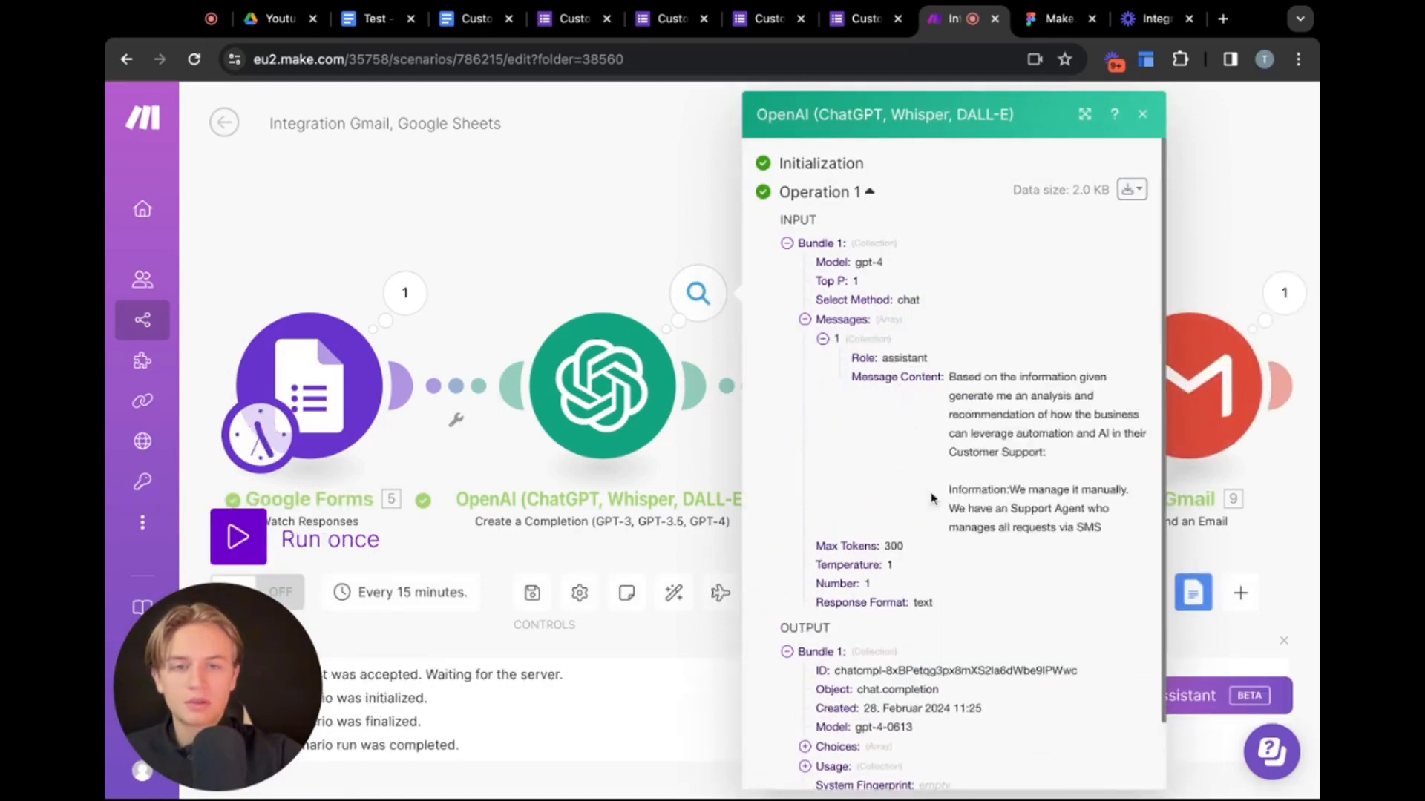
scroll(1042, 504, "down", 1)
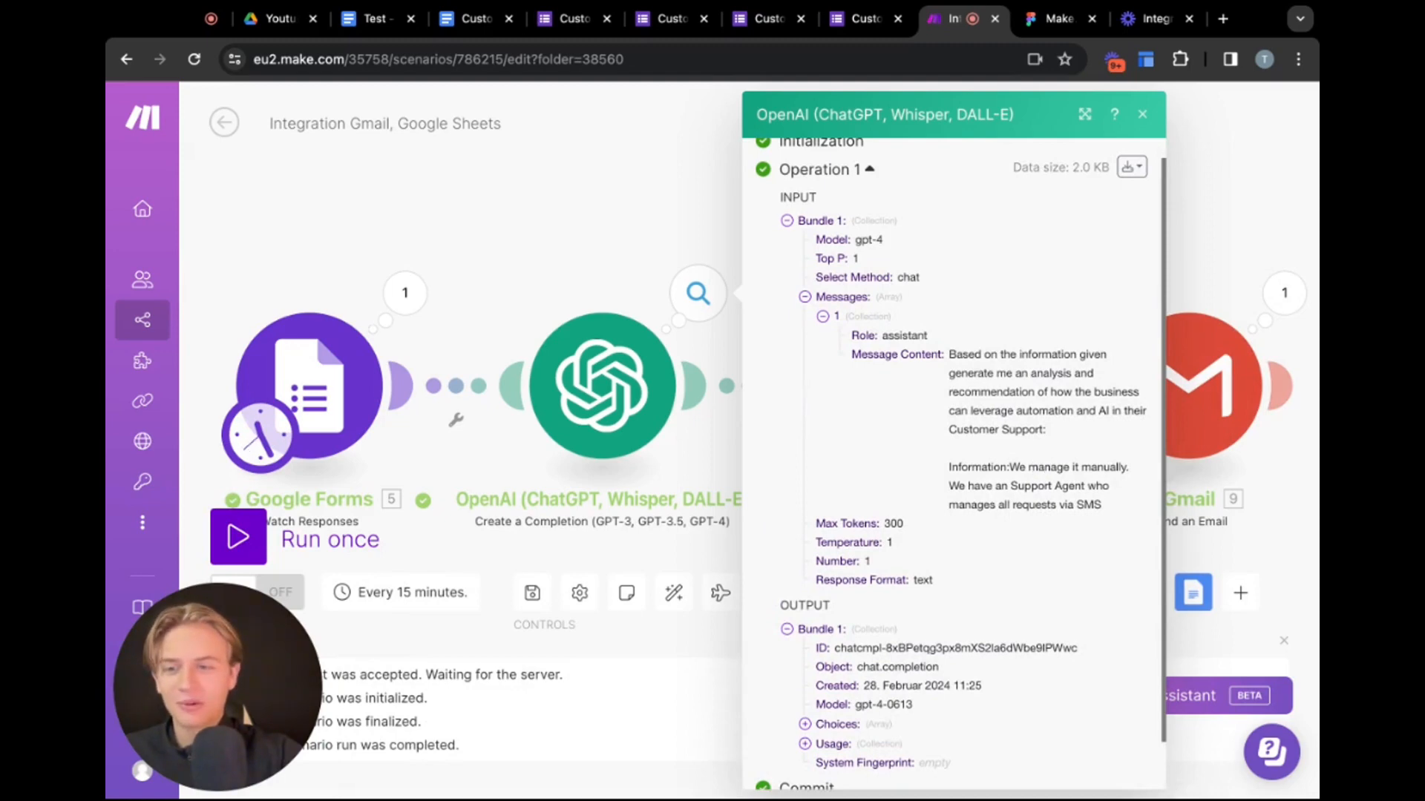
Close the OpenAI run details and open the newest Test document in the Youtube test Drive folder
left_click(1142, 114)
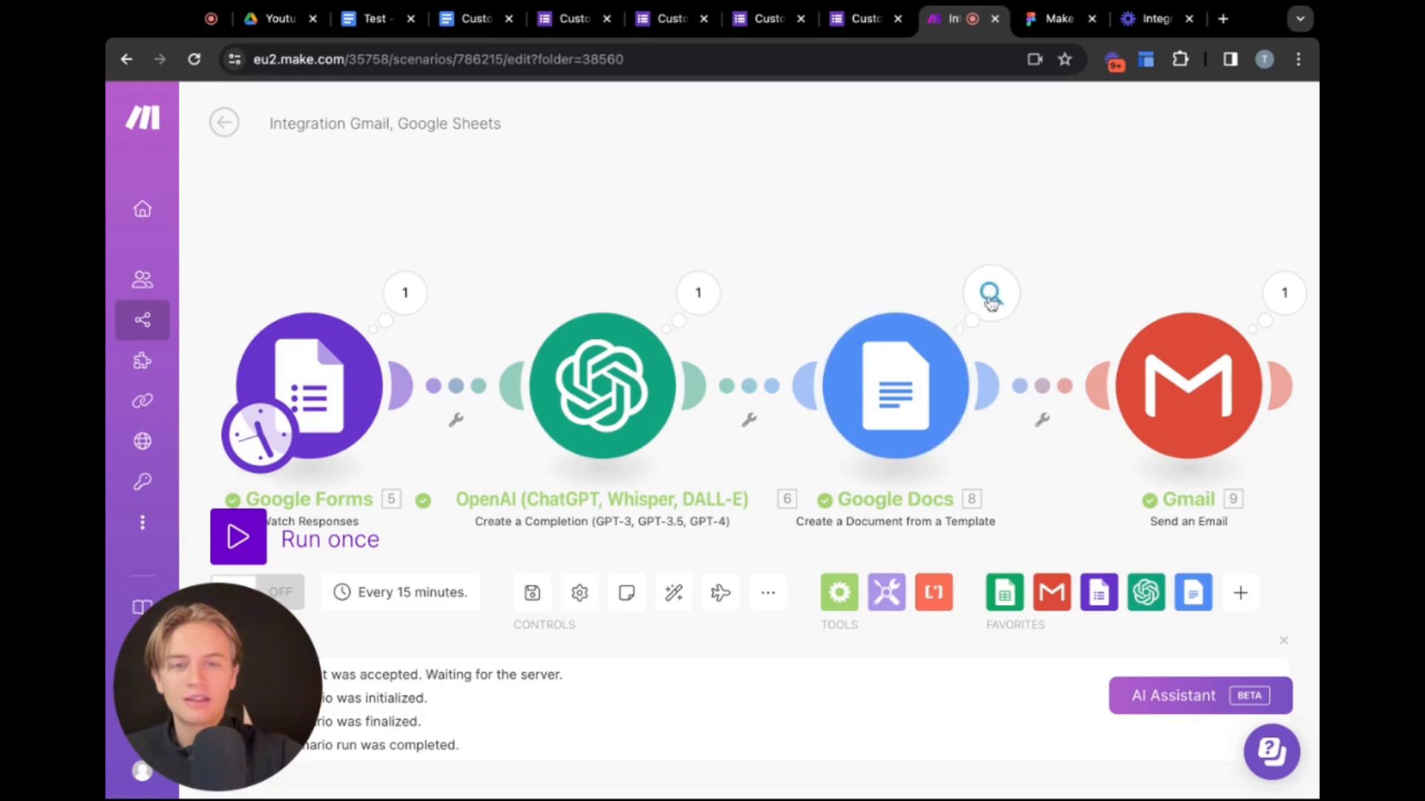
left_click(308, 26)
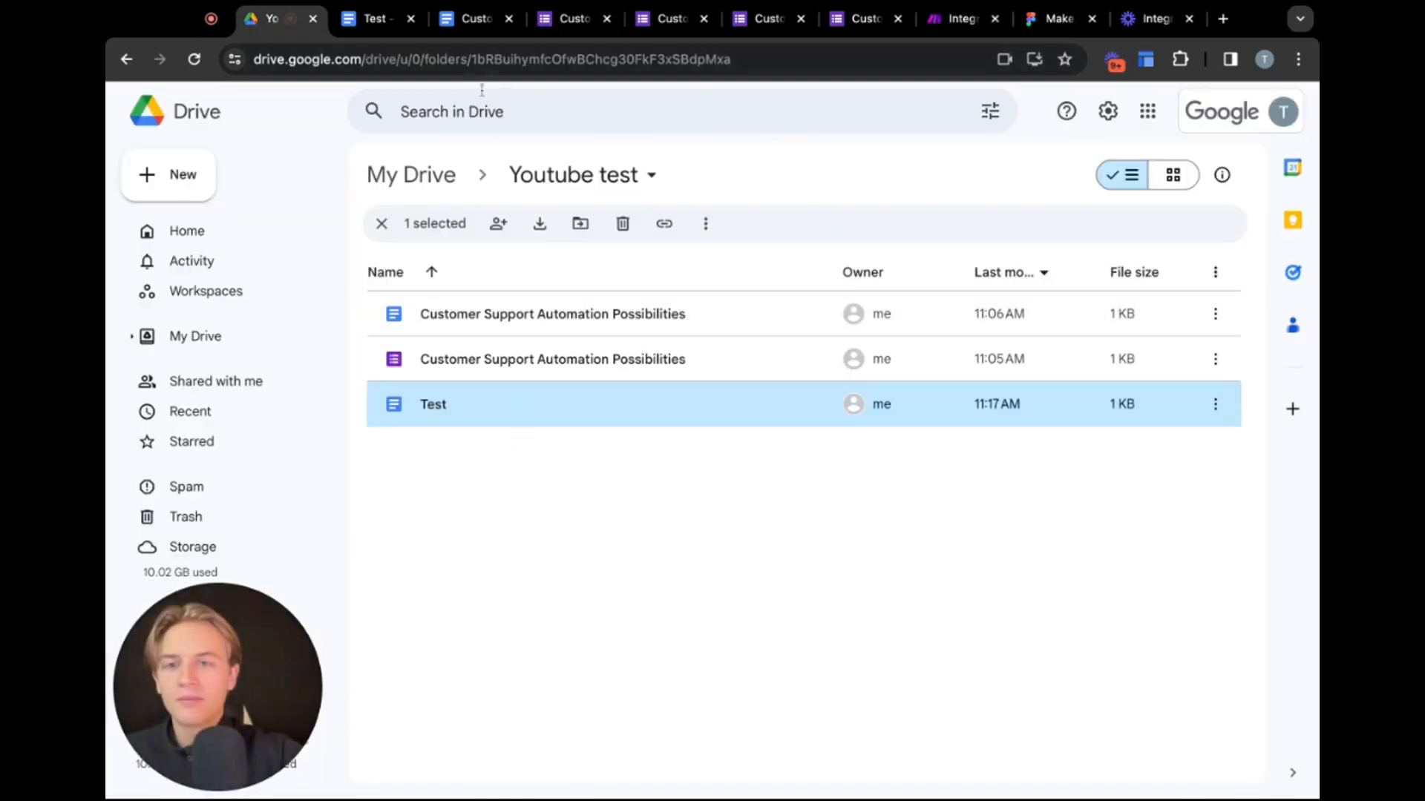
left_click(476, 57)
key("Return")
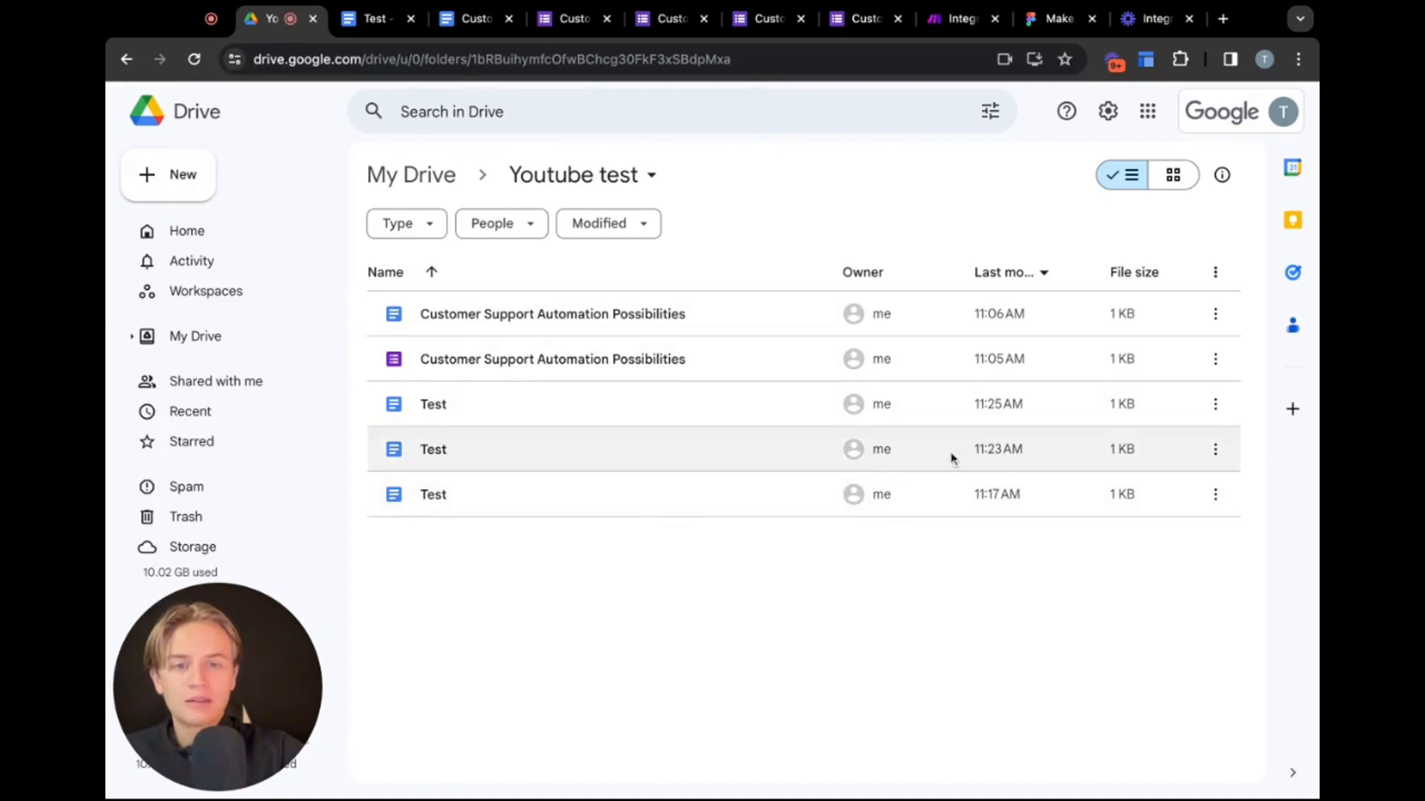
double_click(440, 416)
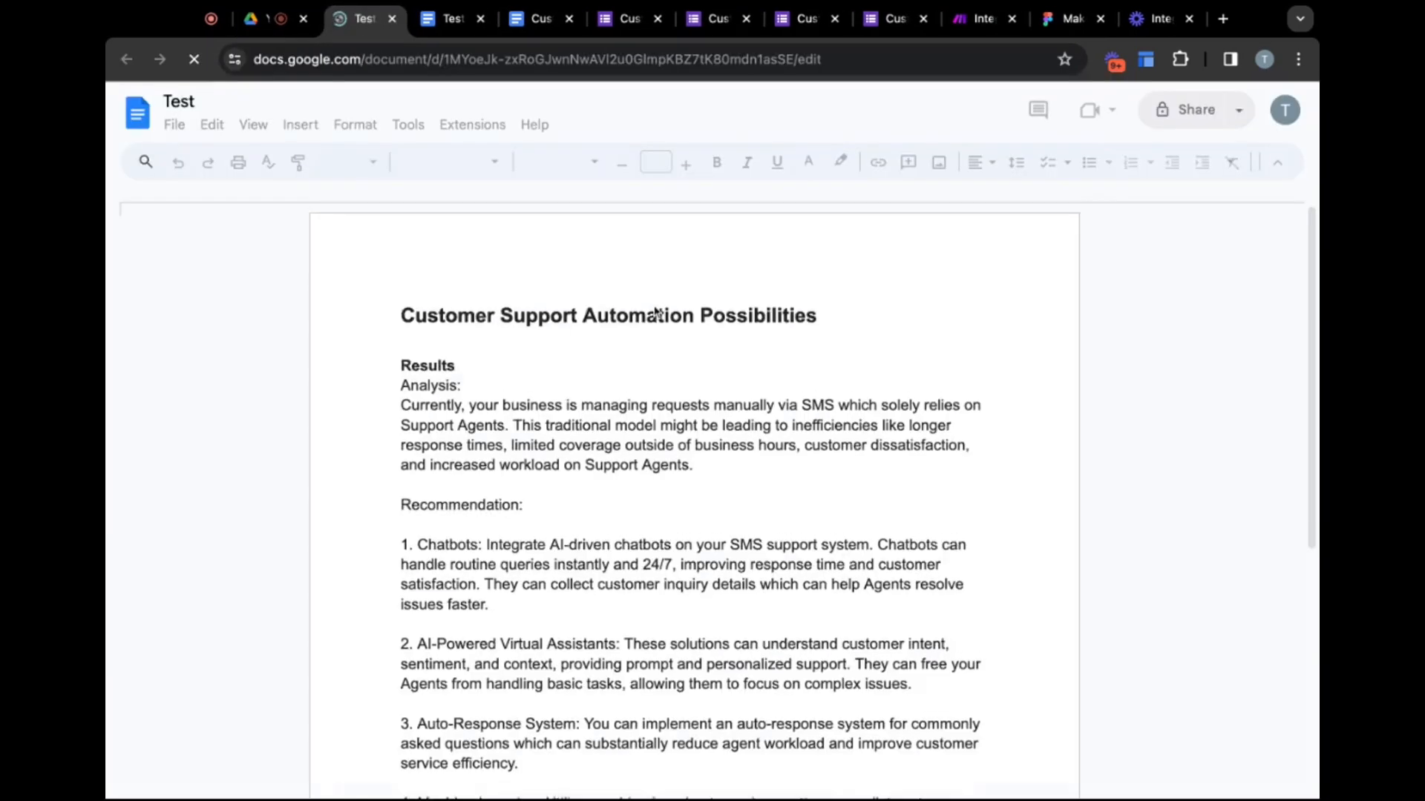
Read through the generated Customer Support Automation Possibilities report in the document
scroll(928, 248, "down", 3)
scroll(927, 247, "down", 2)
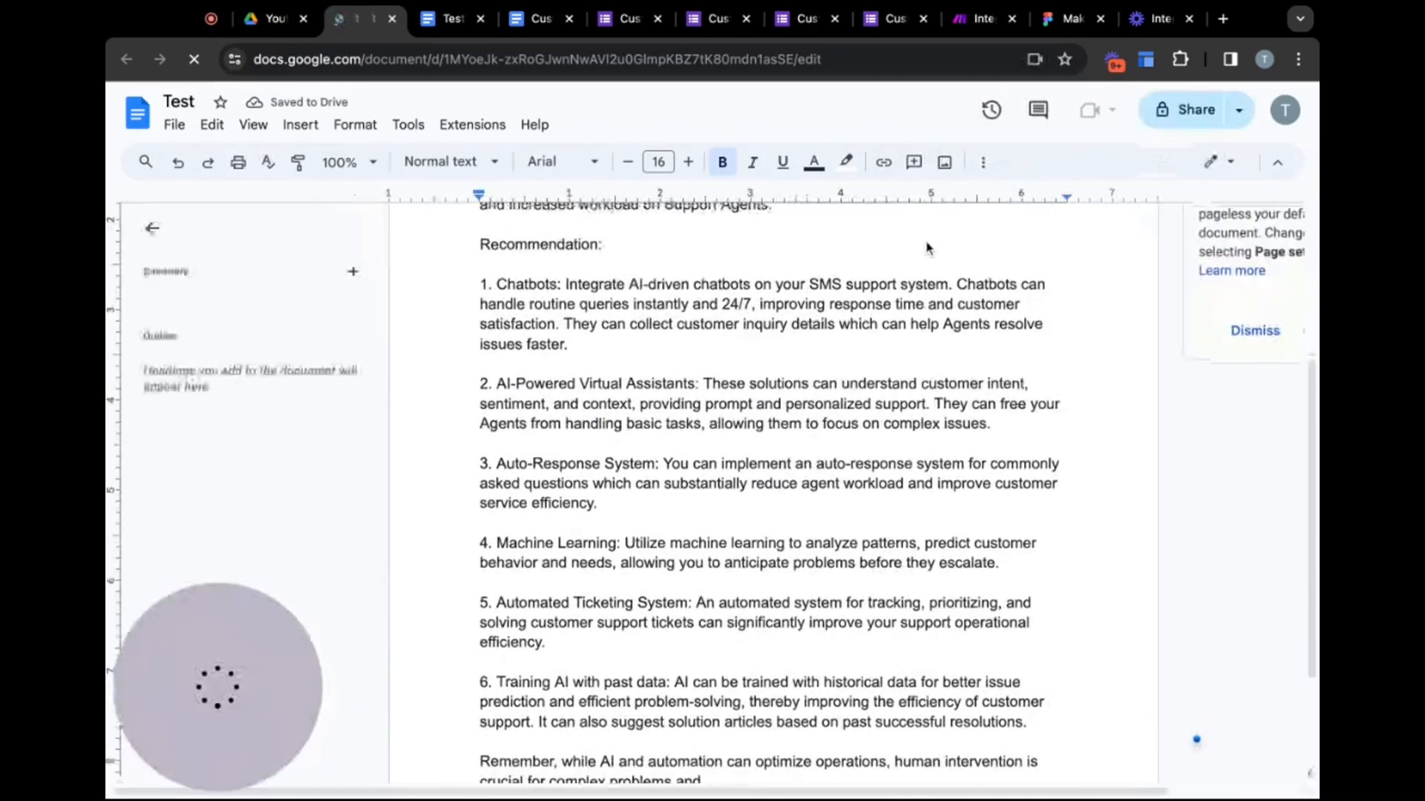
scroll(926, 248, "up", 3)
scroll(660, 412, "down", 3)
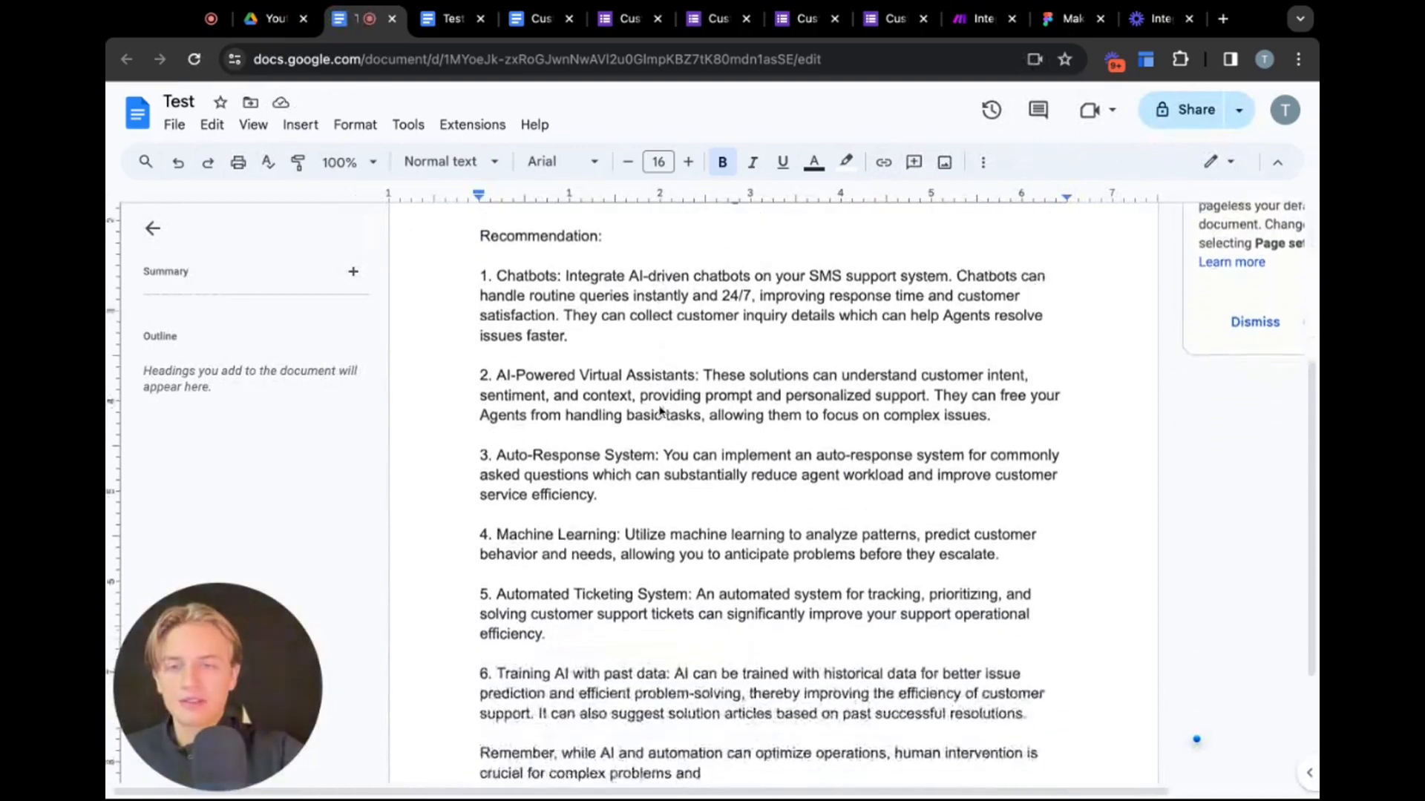
left_click_drag(480, 260, 763, 598)
scroll(653, 516, "down", 2)
left_click(653, 516)
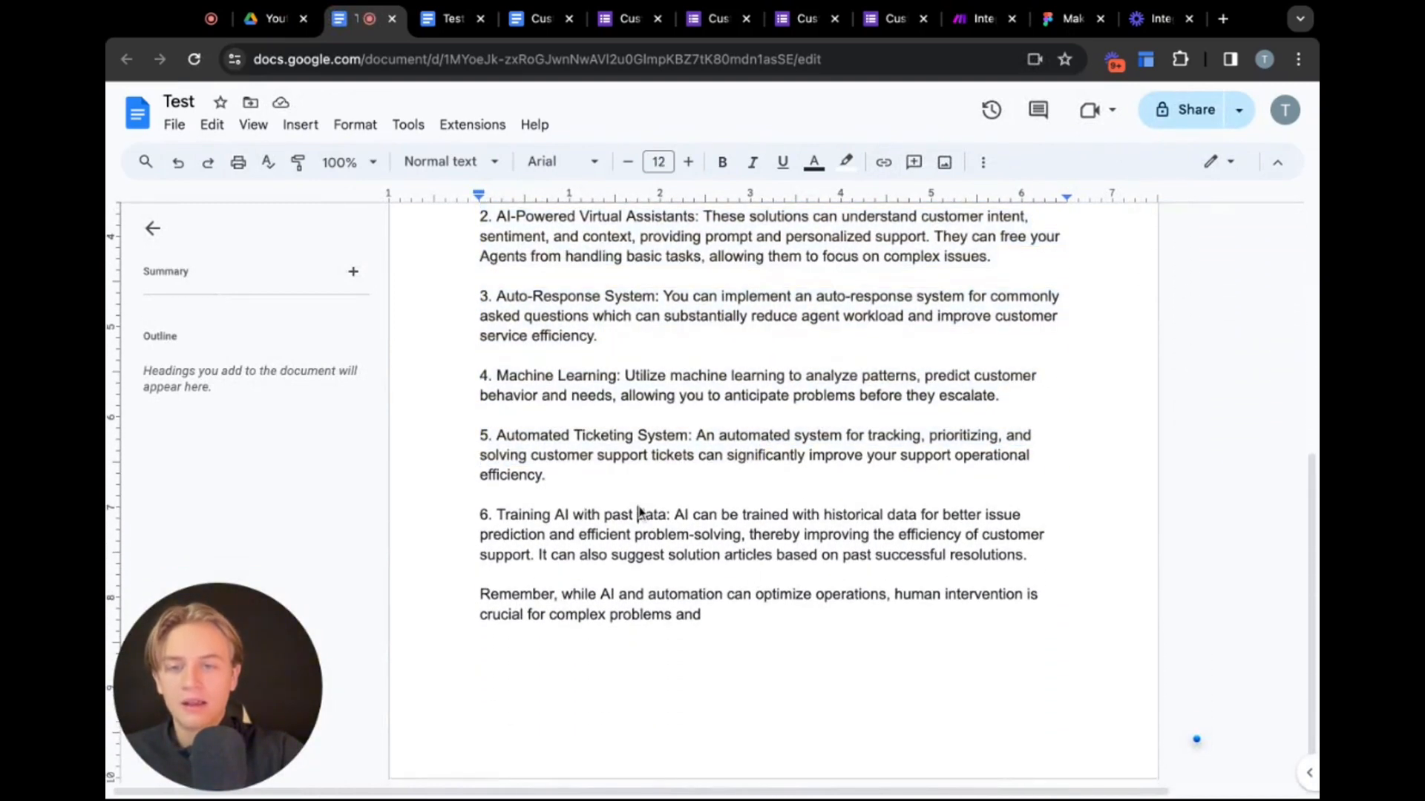
scroll(636, 517, "up", 6)
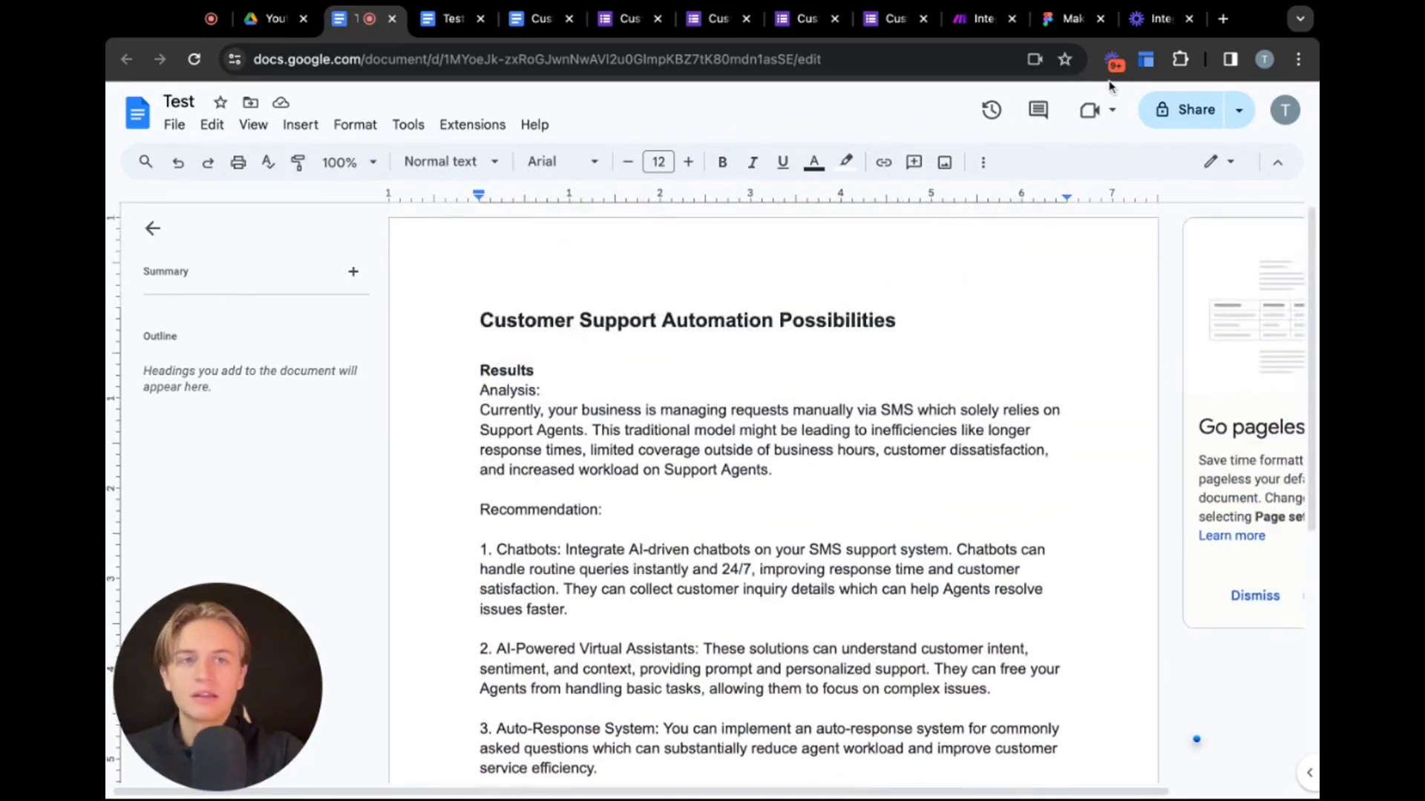
Open Gmail in a new tab and view the received Analysis of Customer Support email
left_click(1222, 23)
type("gmail")
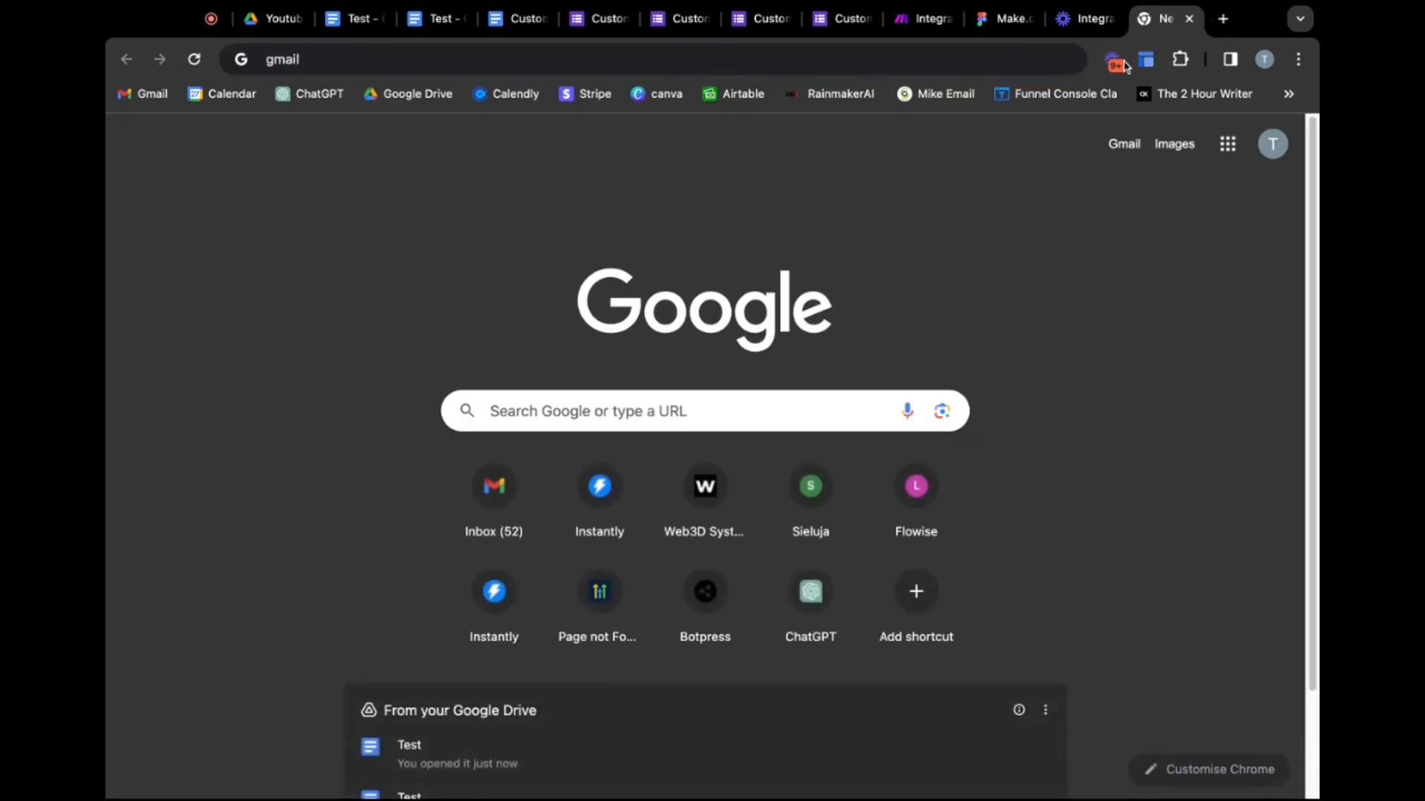
left_click(146, 95)
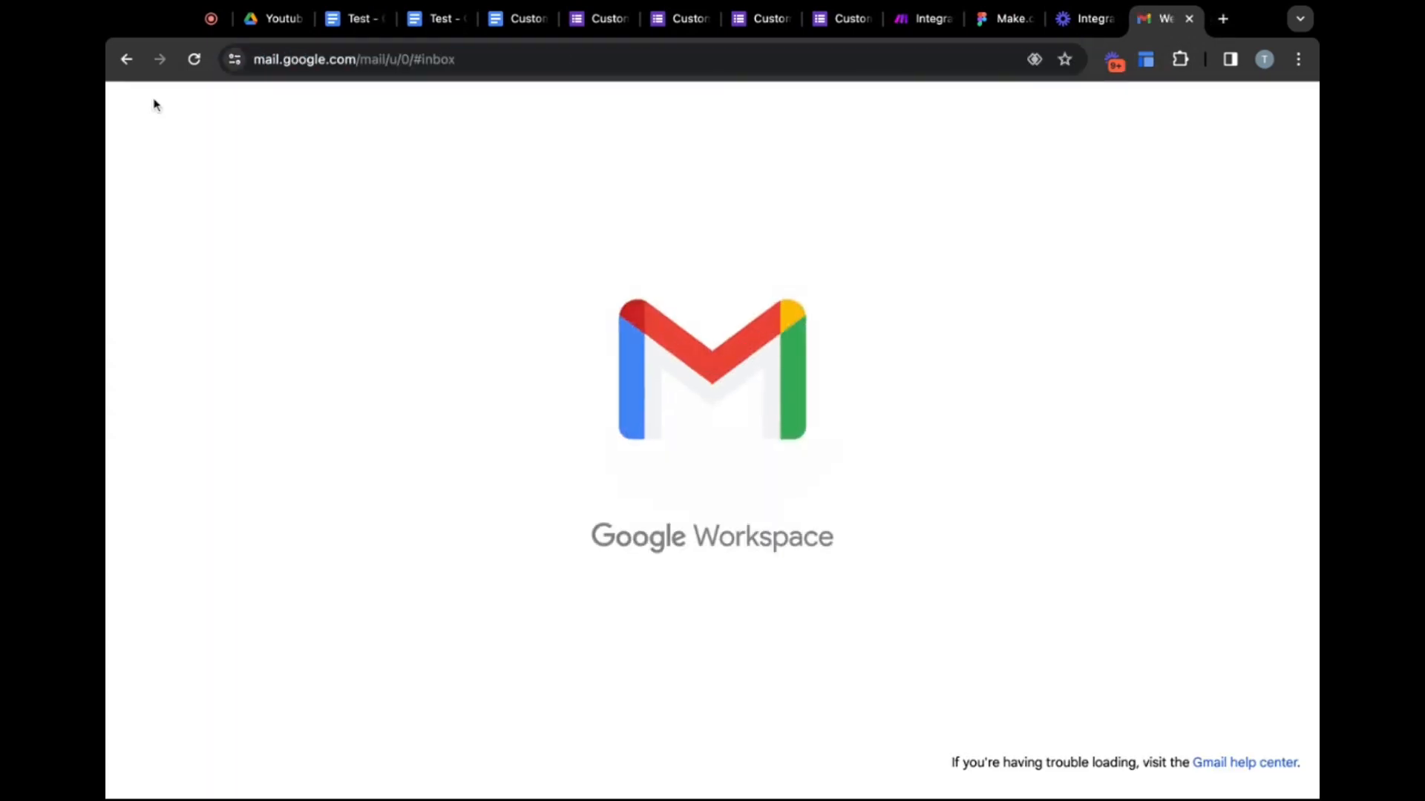
left_click(574, 223)
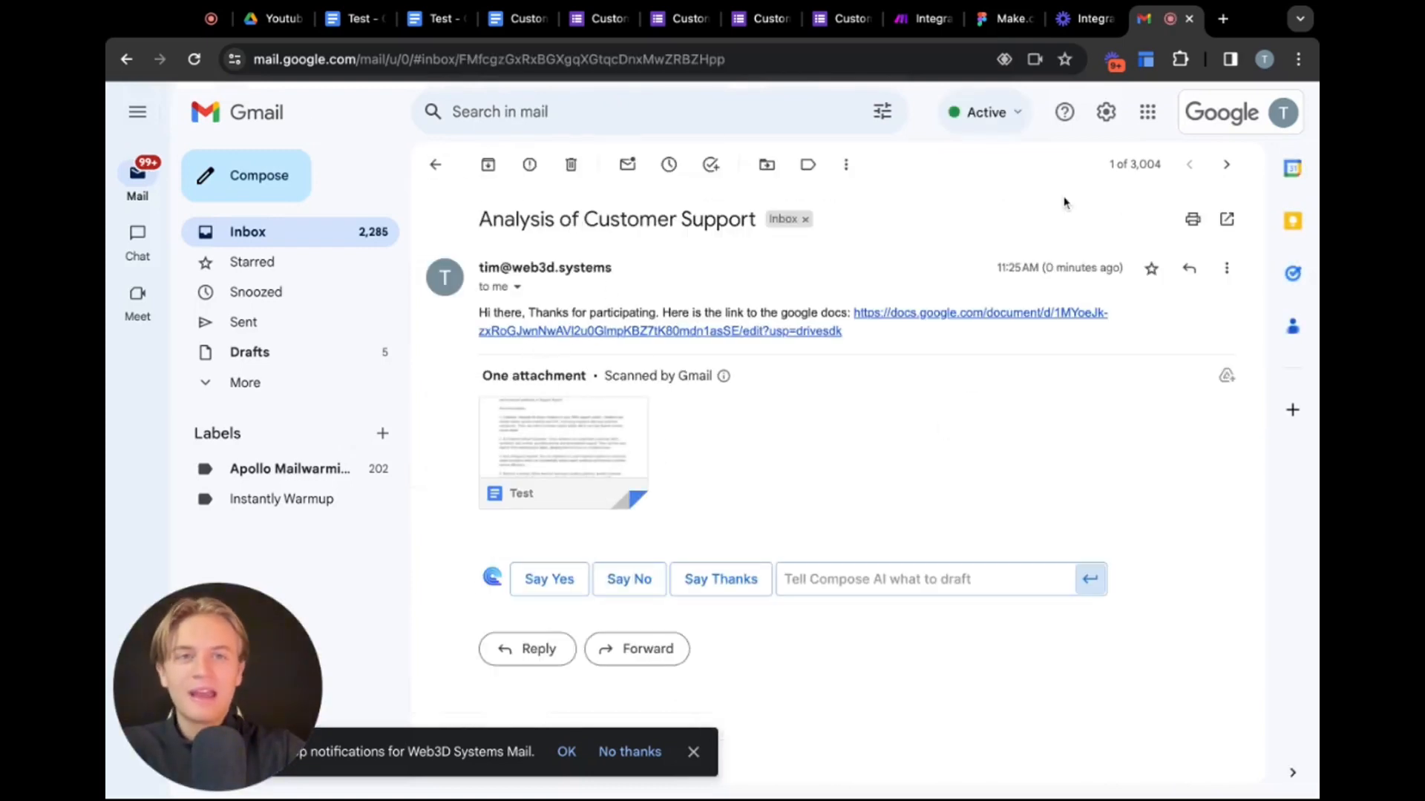
left_click(924, 18)
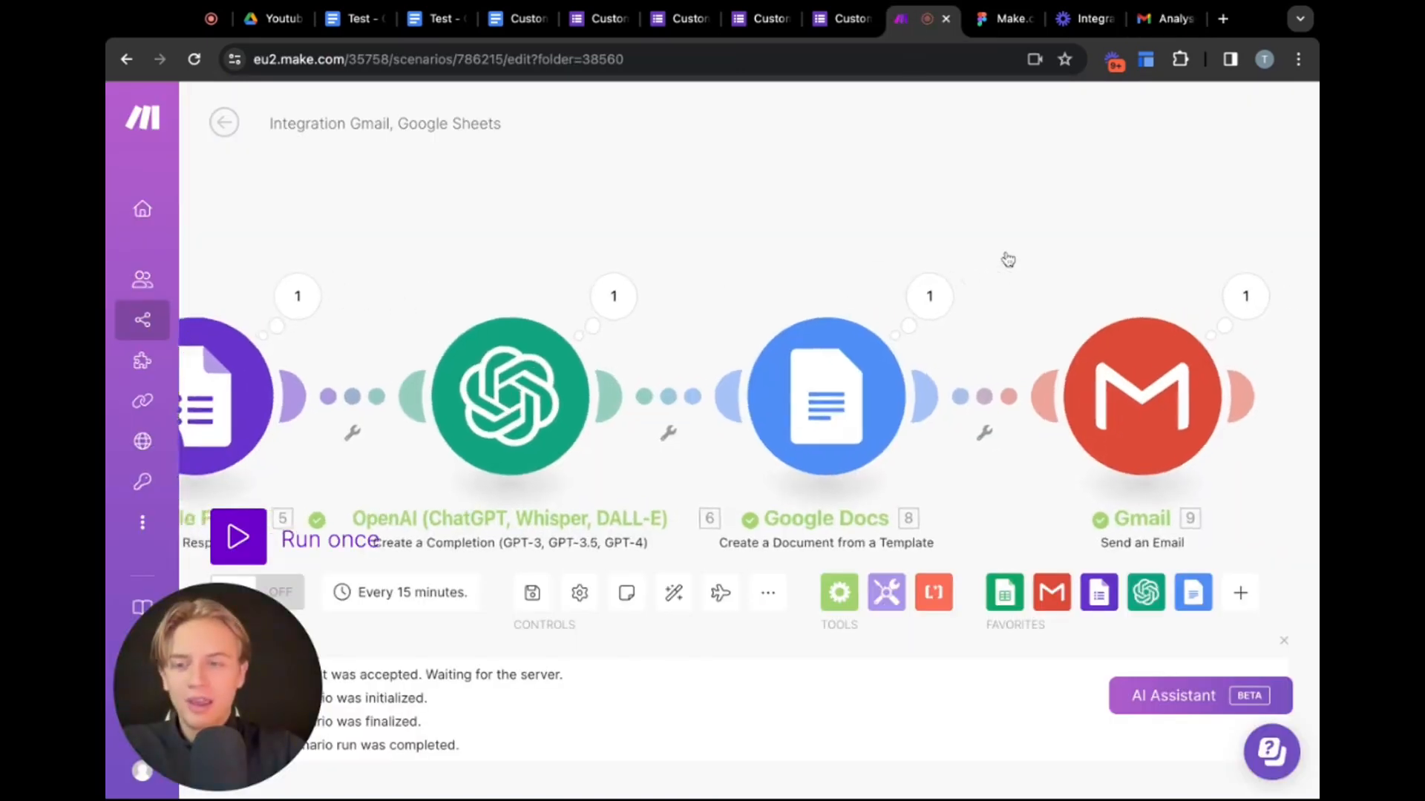
scroll(1008, 259, "down", 1)
scroll(792, 295, "down", 5)
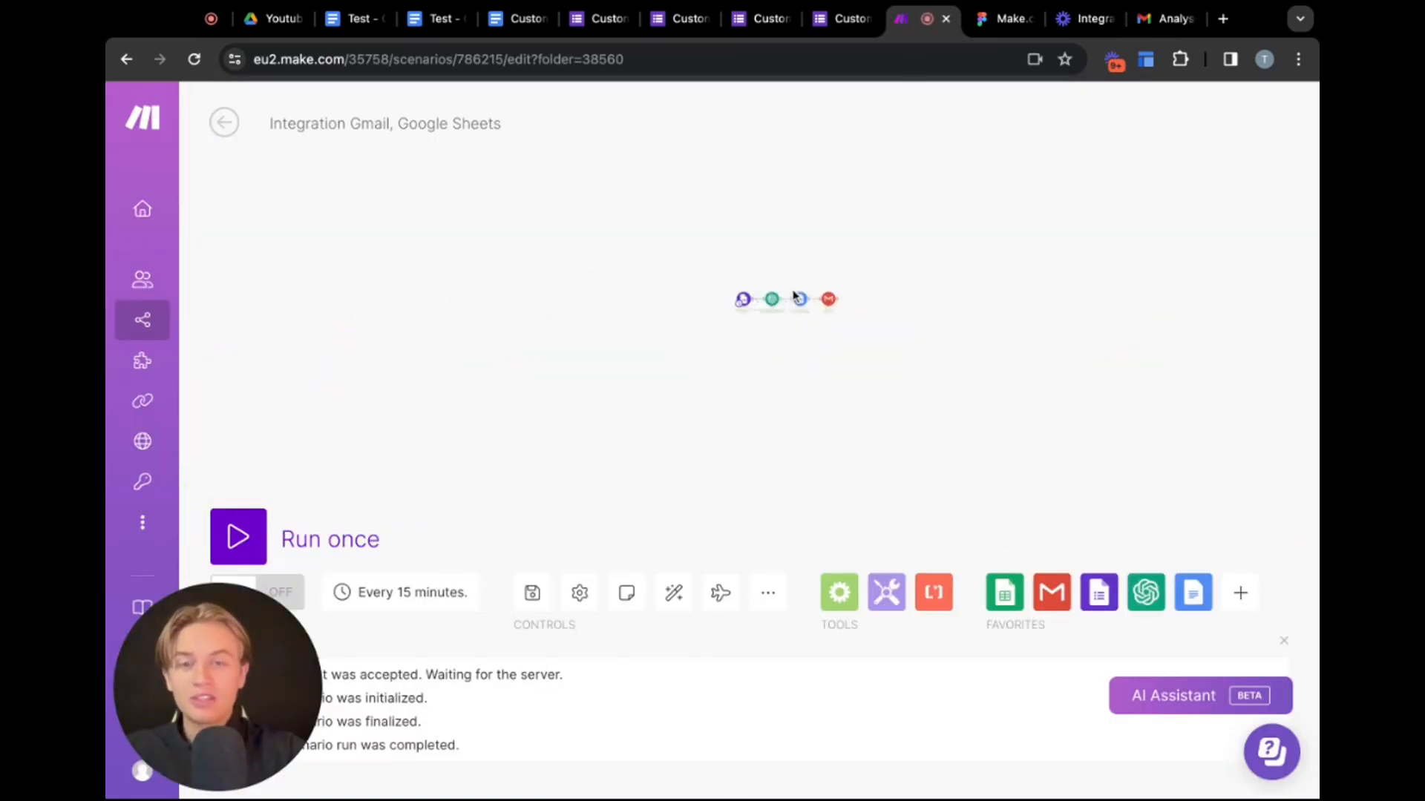
scroll(793, 295, "up", 8)
scroll(793, 295, "down", 5)
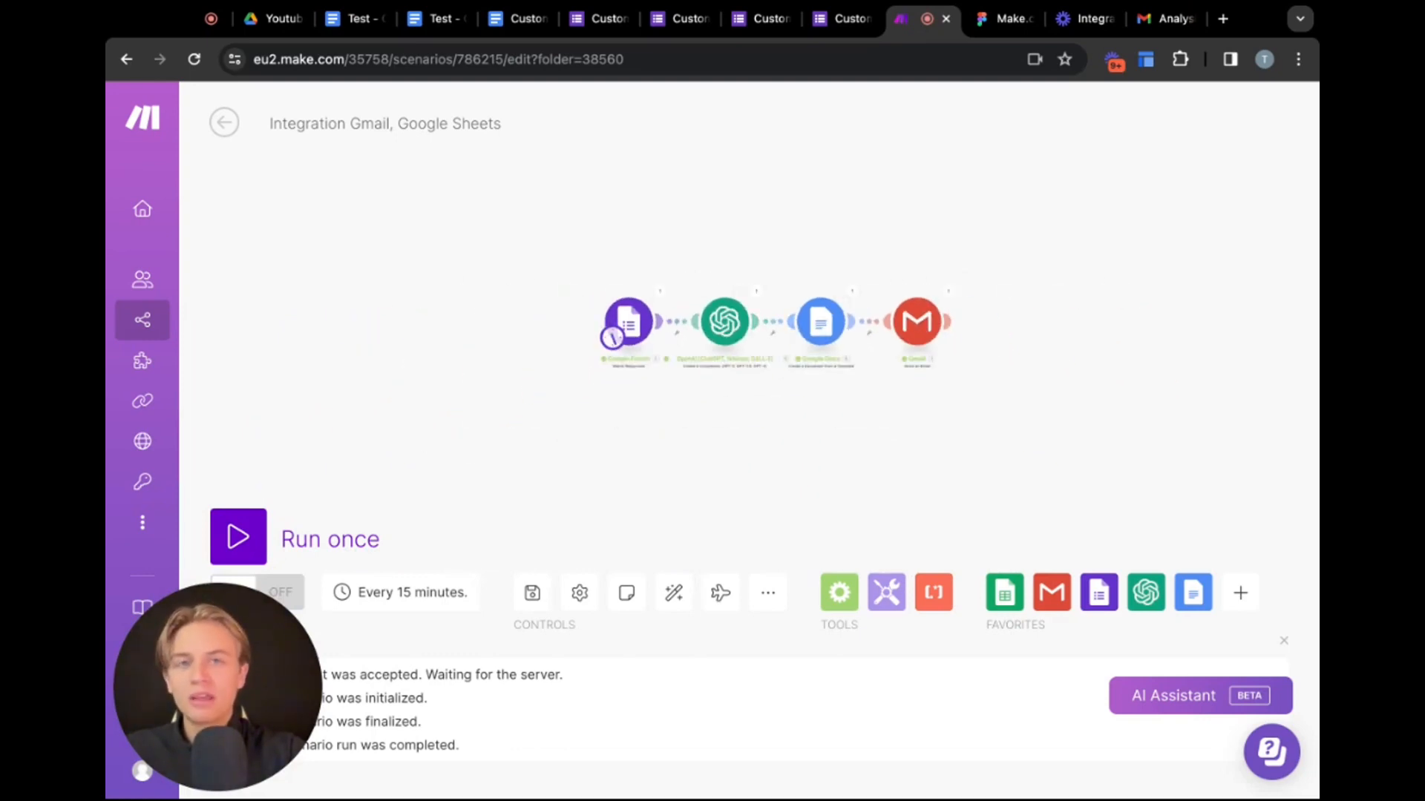
scroll(717, 315, "up", 4)
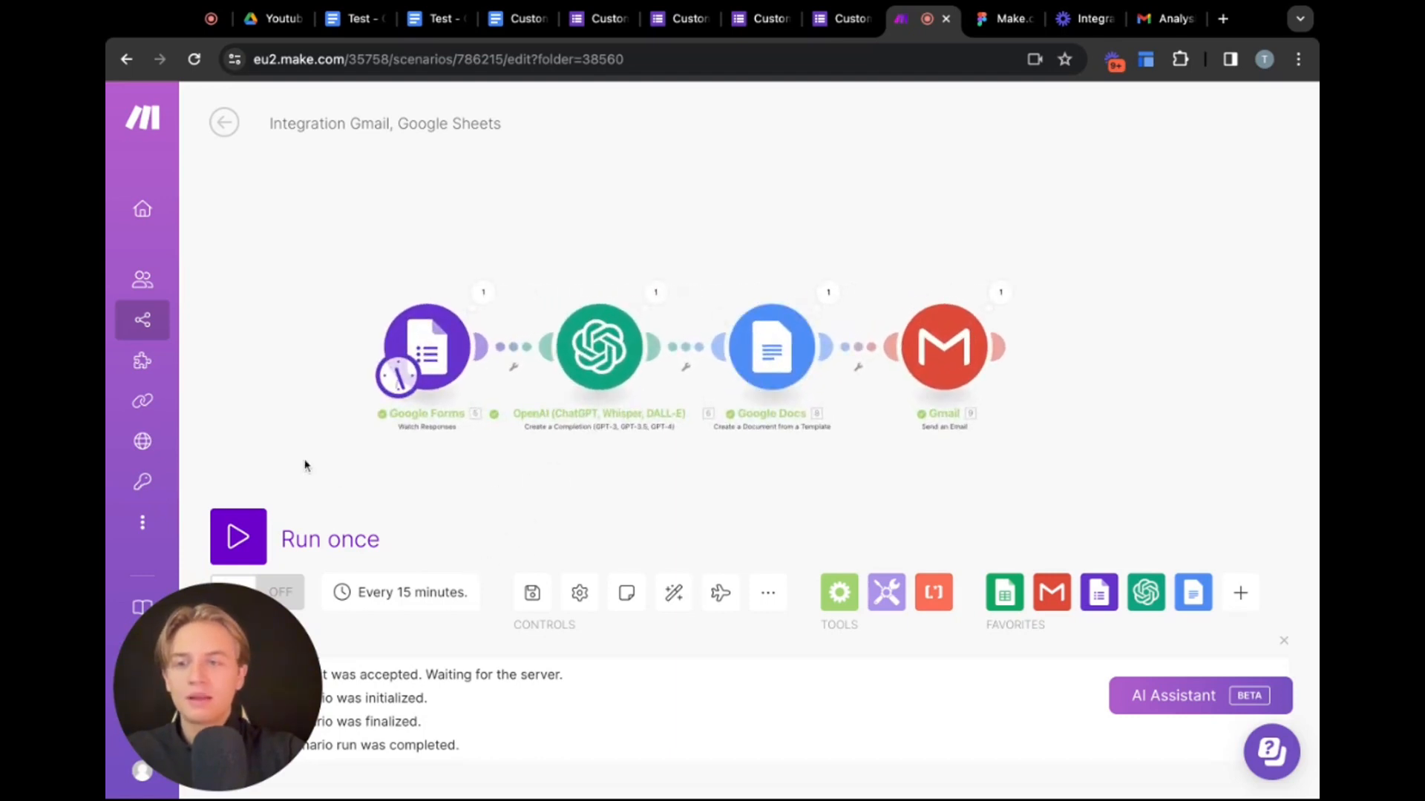
Open the Make templates library and browse the public templates
mouse_move(146, 402)
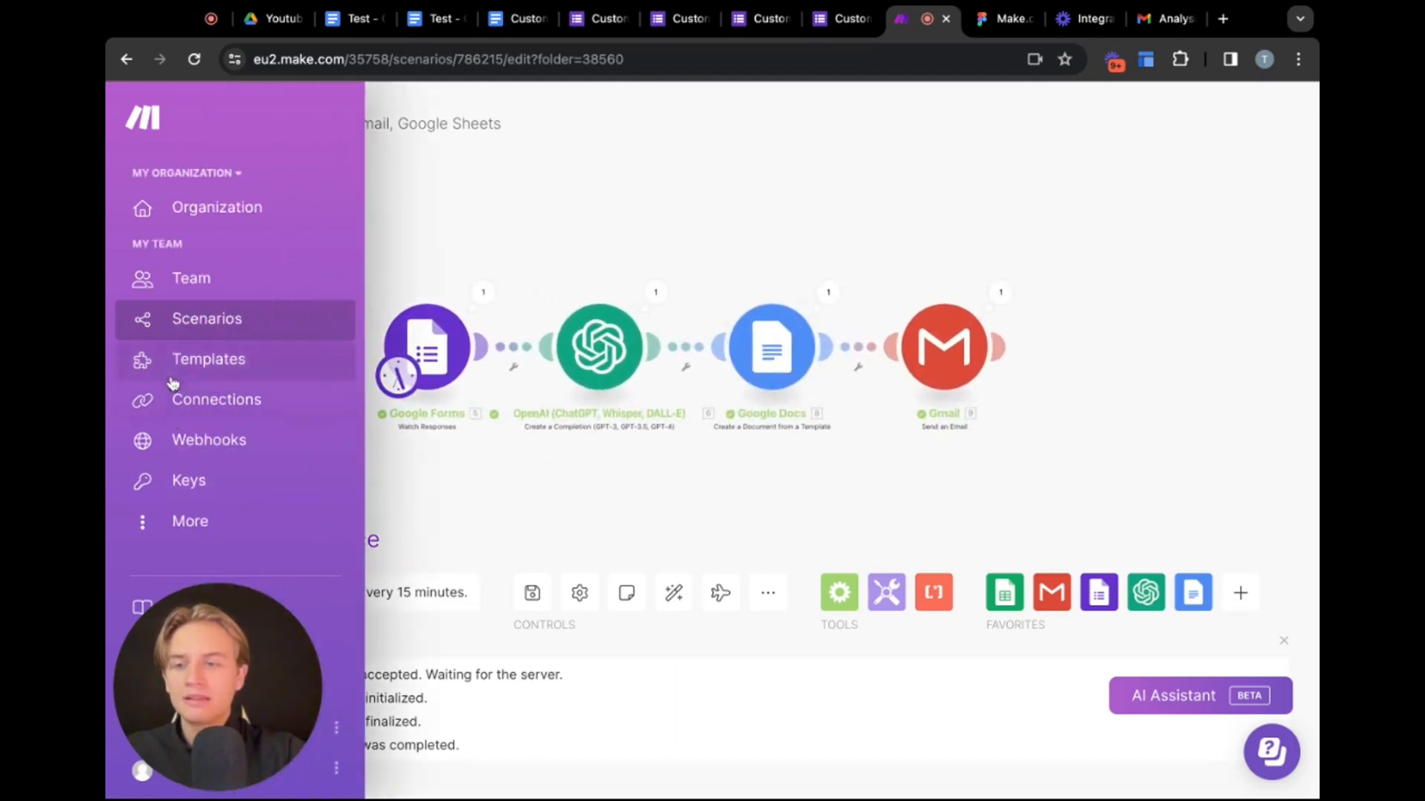
left_click(175, 364)
left_click(901, 264)
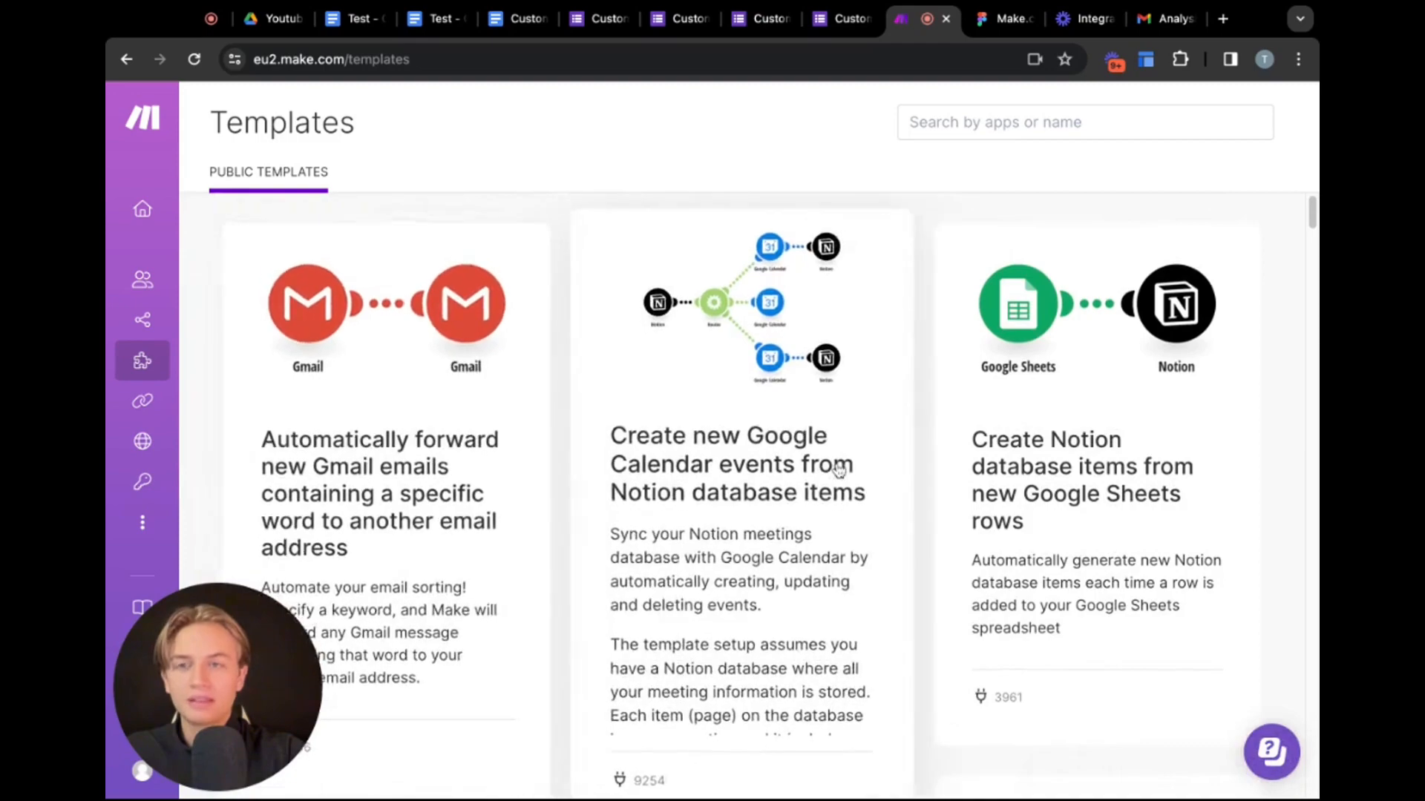
scroll(891, 554, "down", 10)
scroll(838, 469, "down", 6)
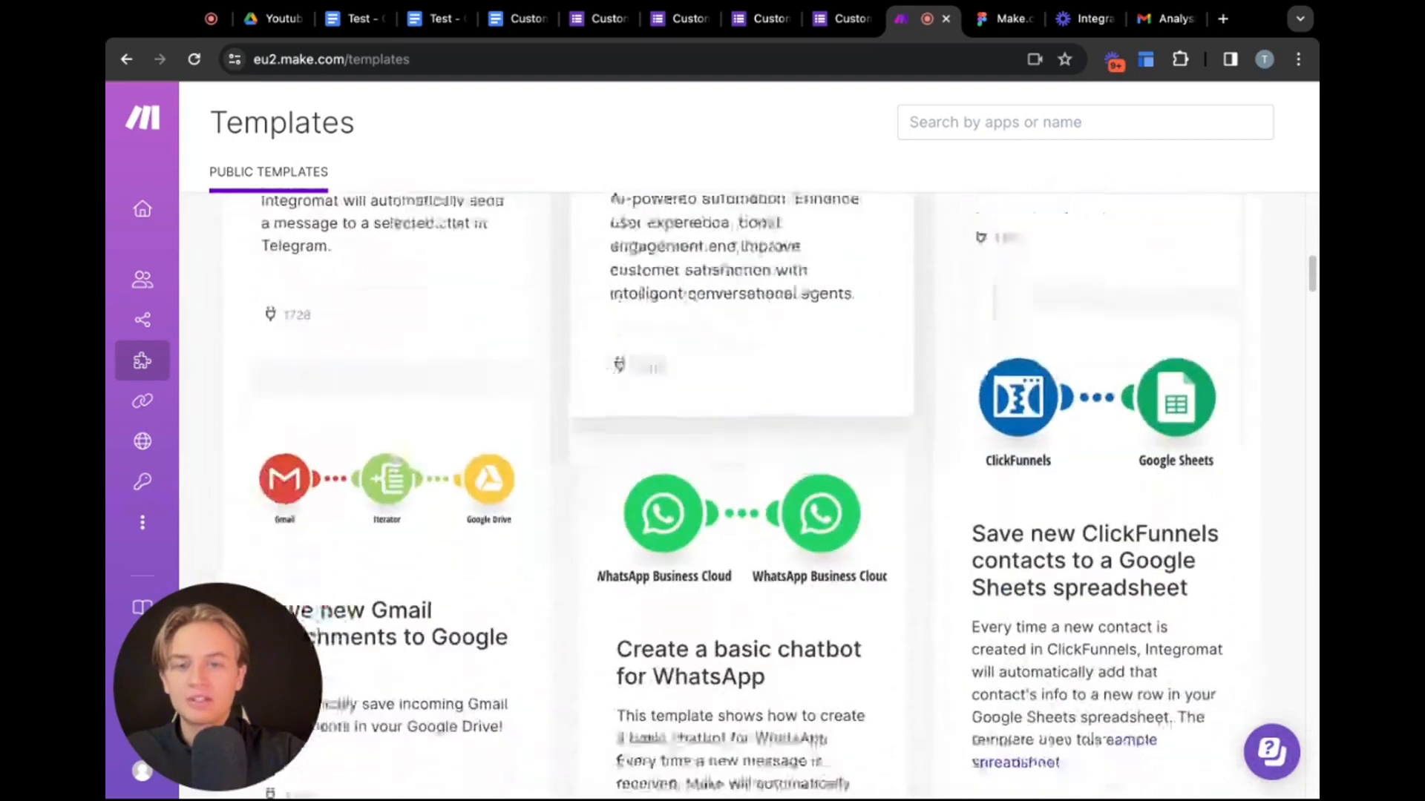
scroll(839, 469, "up", 1)
scroll(783, 596, "up", 8)
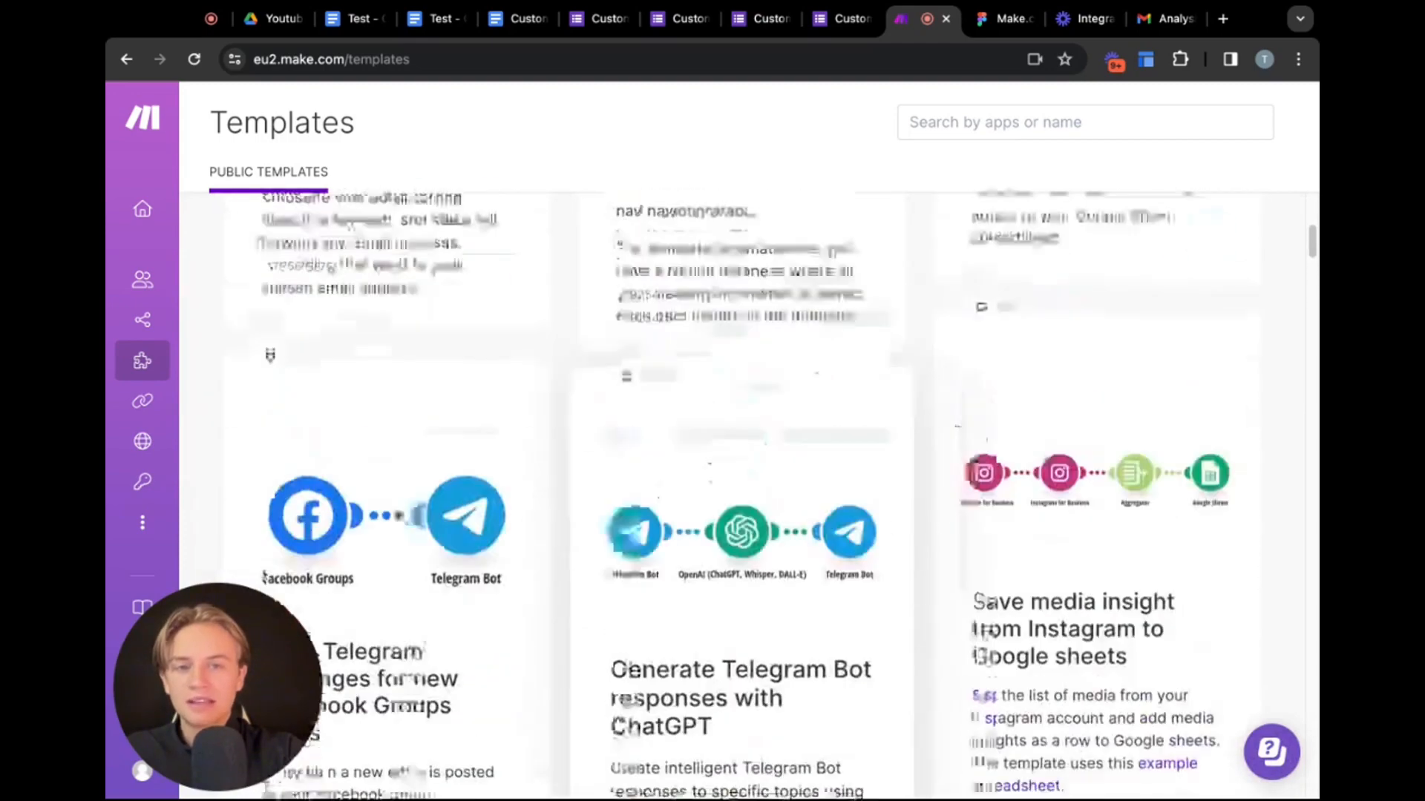
scroll(783, 595, "down", 4)
scroll(782, 596, "down", 1)
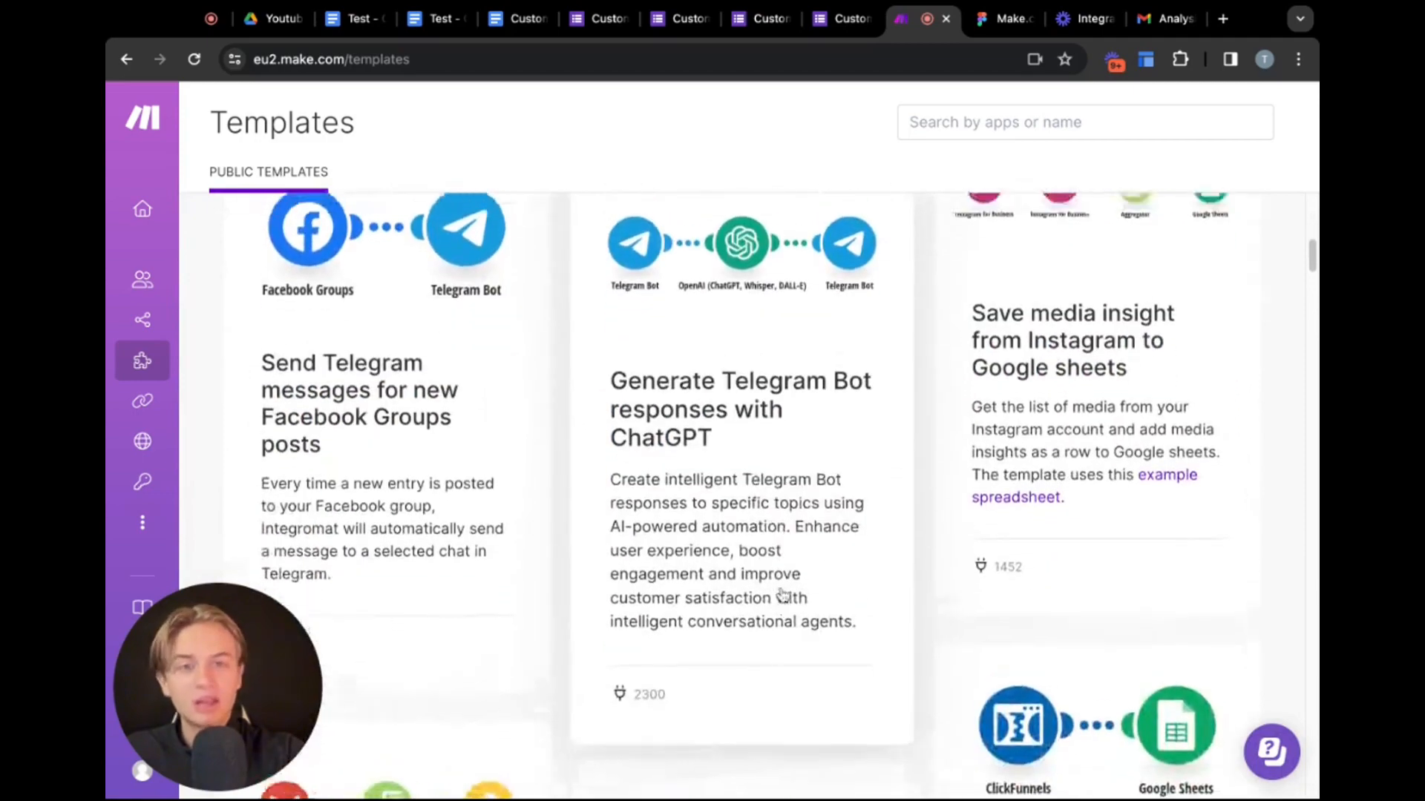
scroll(917, 521, "up", 1)
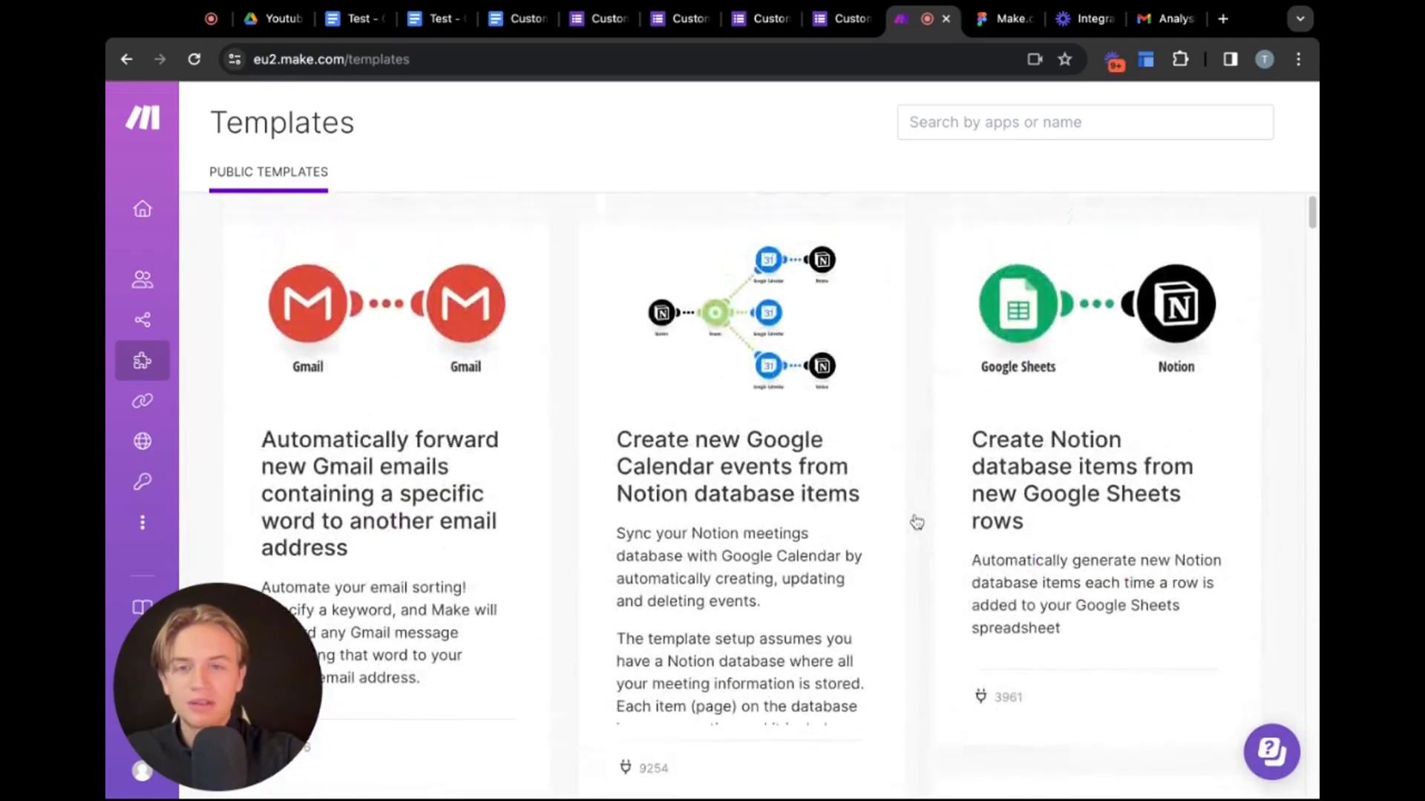
Open the 'Create new Google Calendar events from Notion database items' template, start its guided setup, and close the setup dialog
left_click(764, 458)
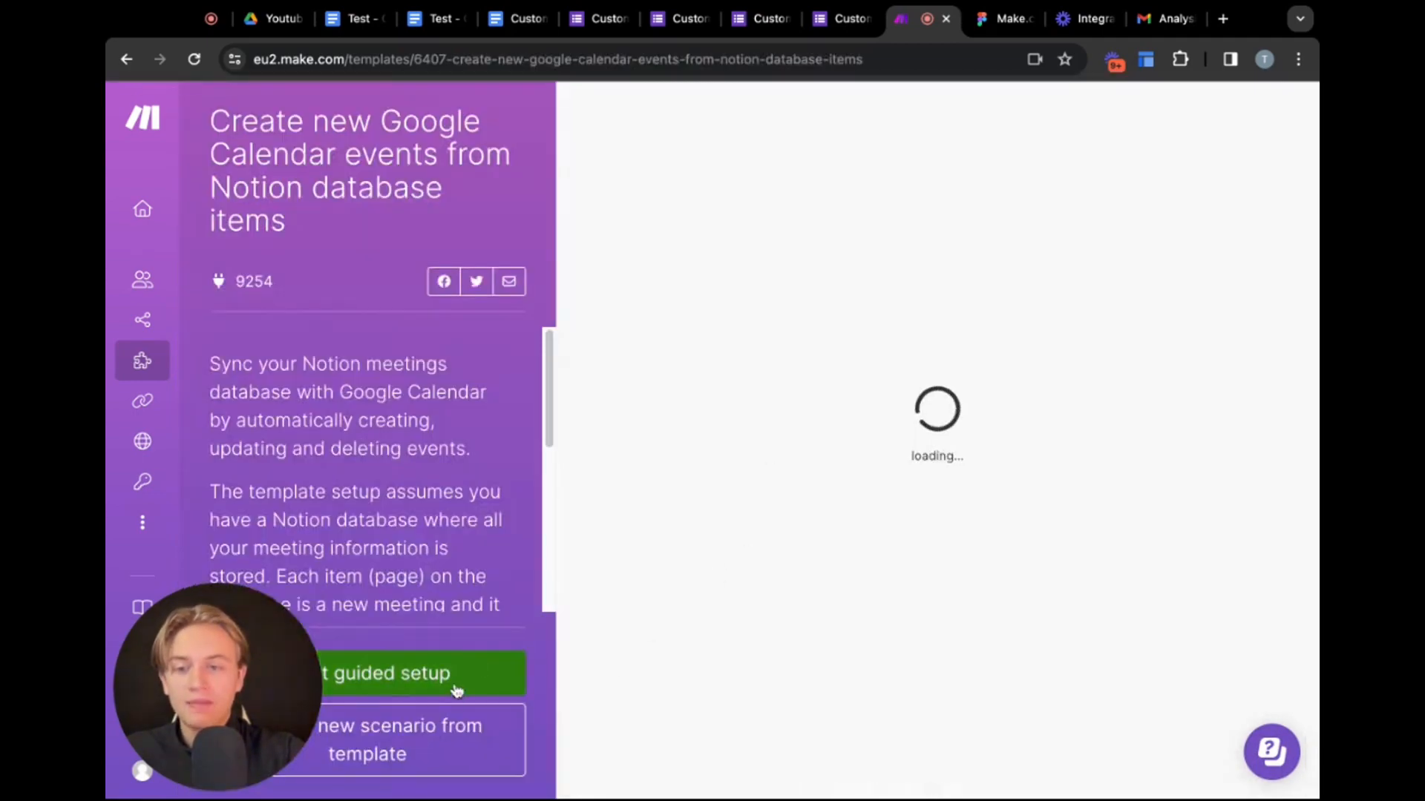
left_click(412, 678)
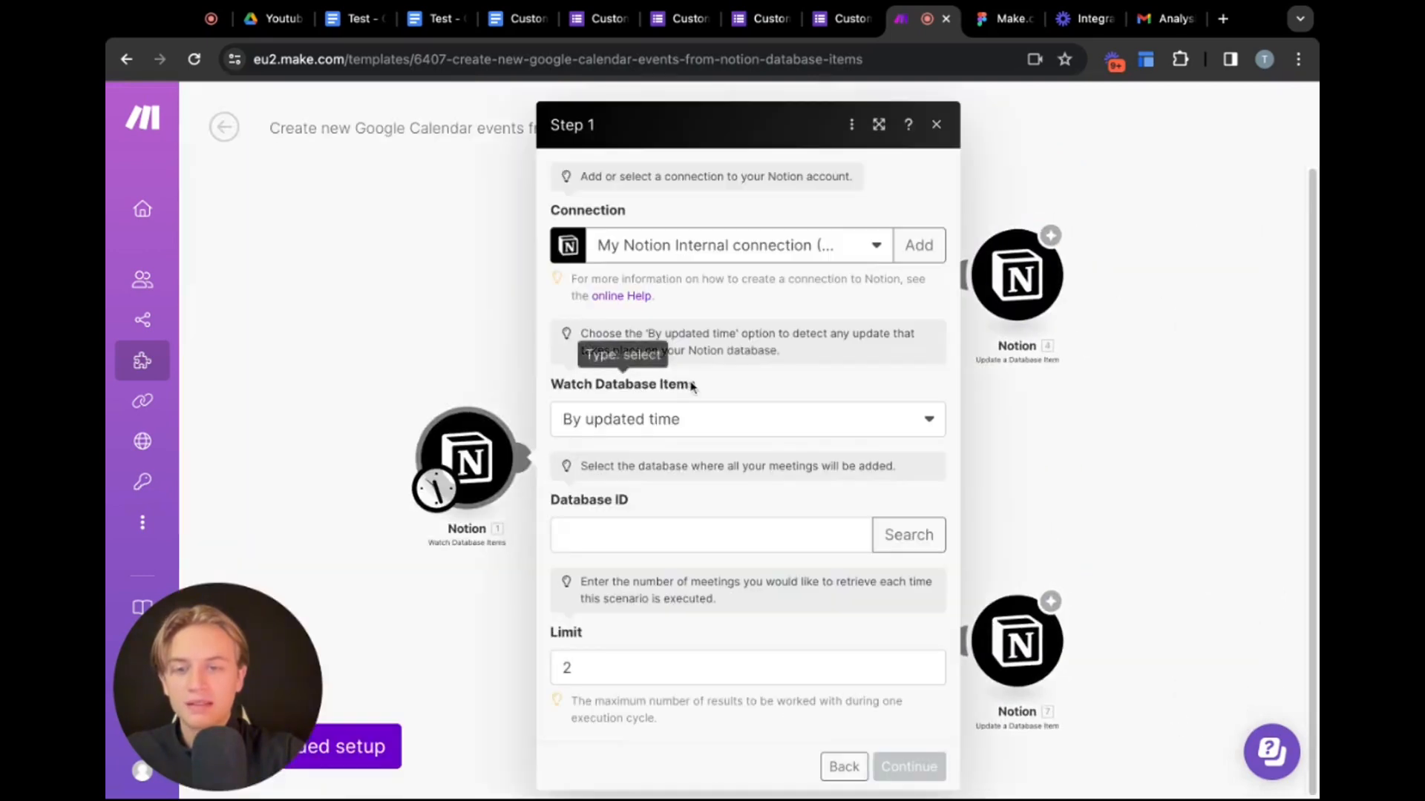
left_click(940, 132)
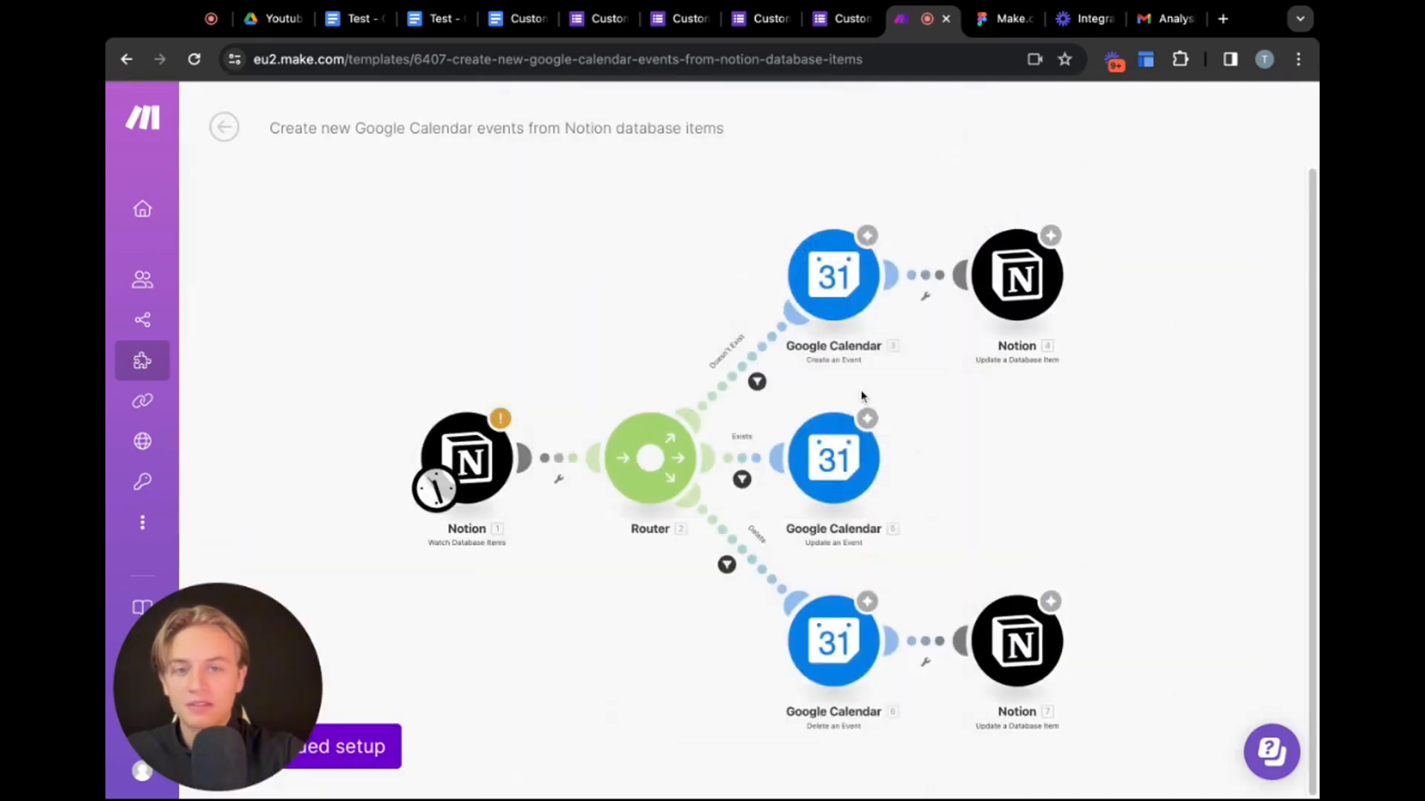